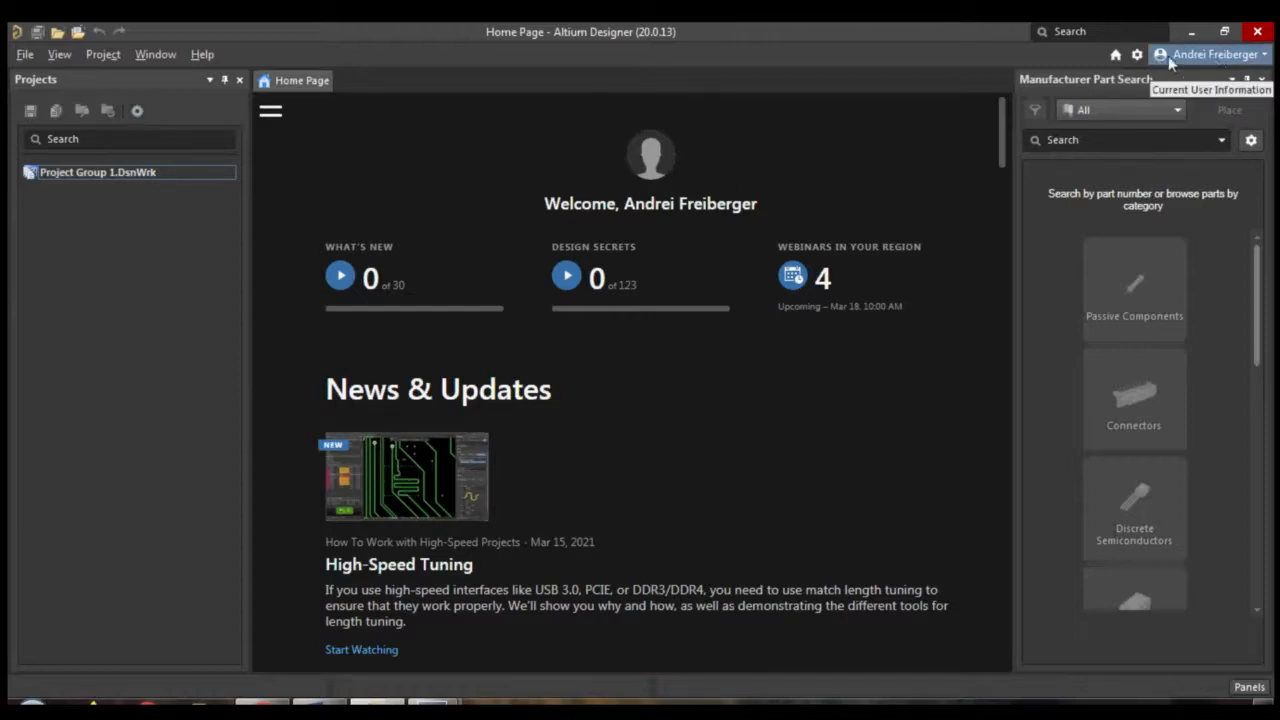
Put the on-demand Altium Designer license into use in License Management and close that page
left_click(1236, 55)
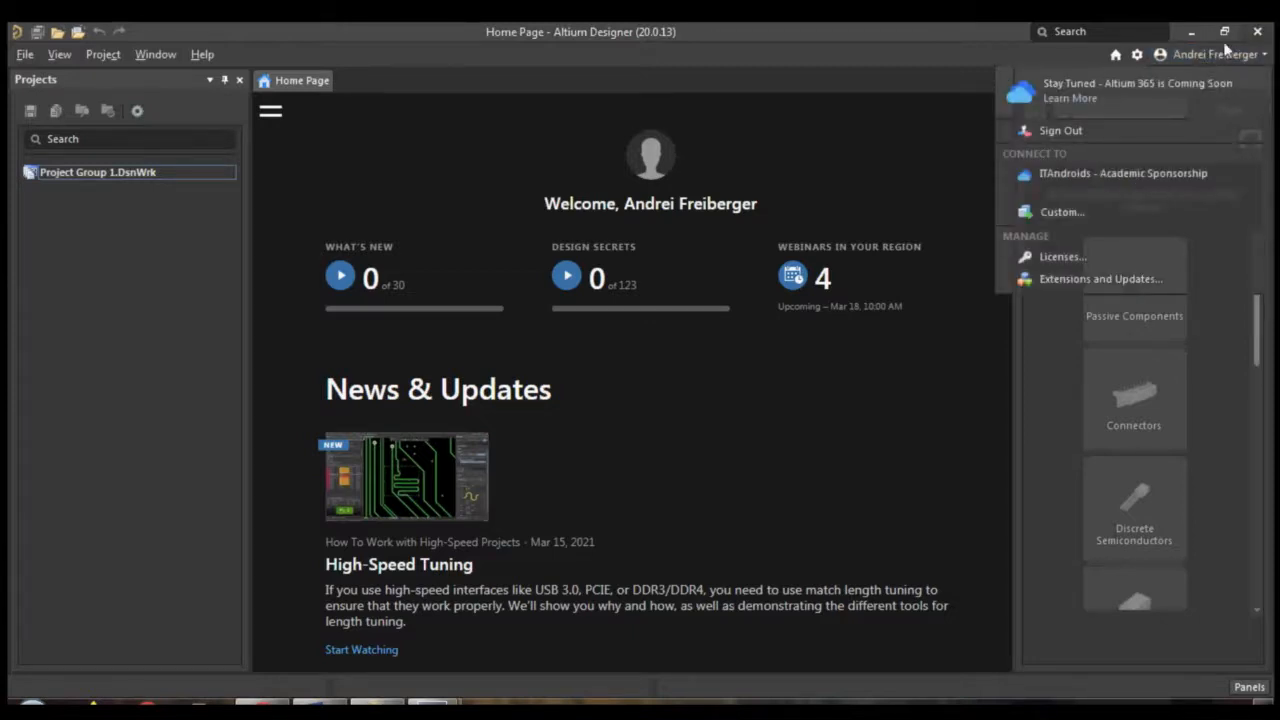
left_click(1060, 257)
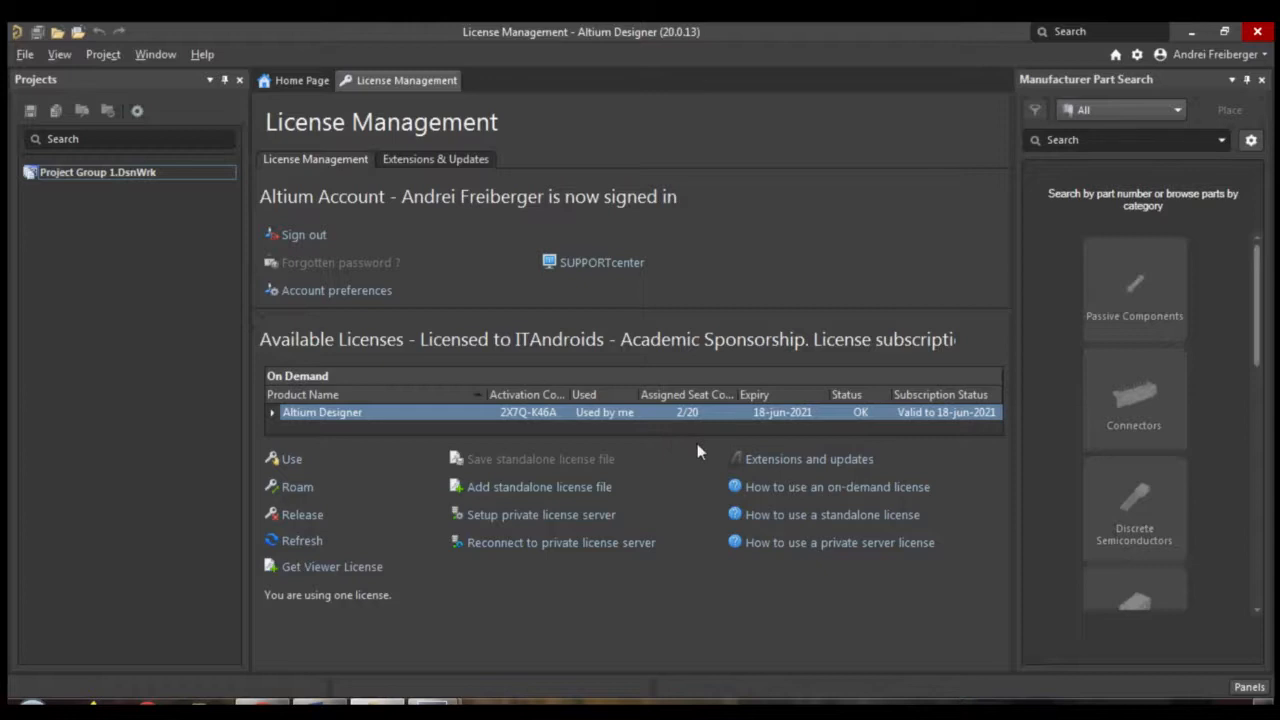
right_click(597, 418)
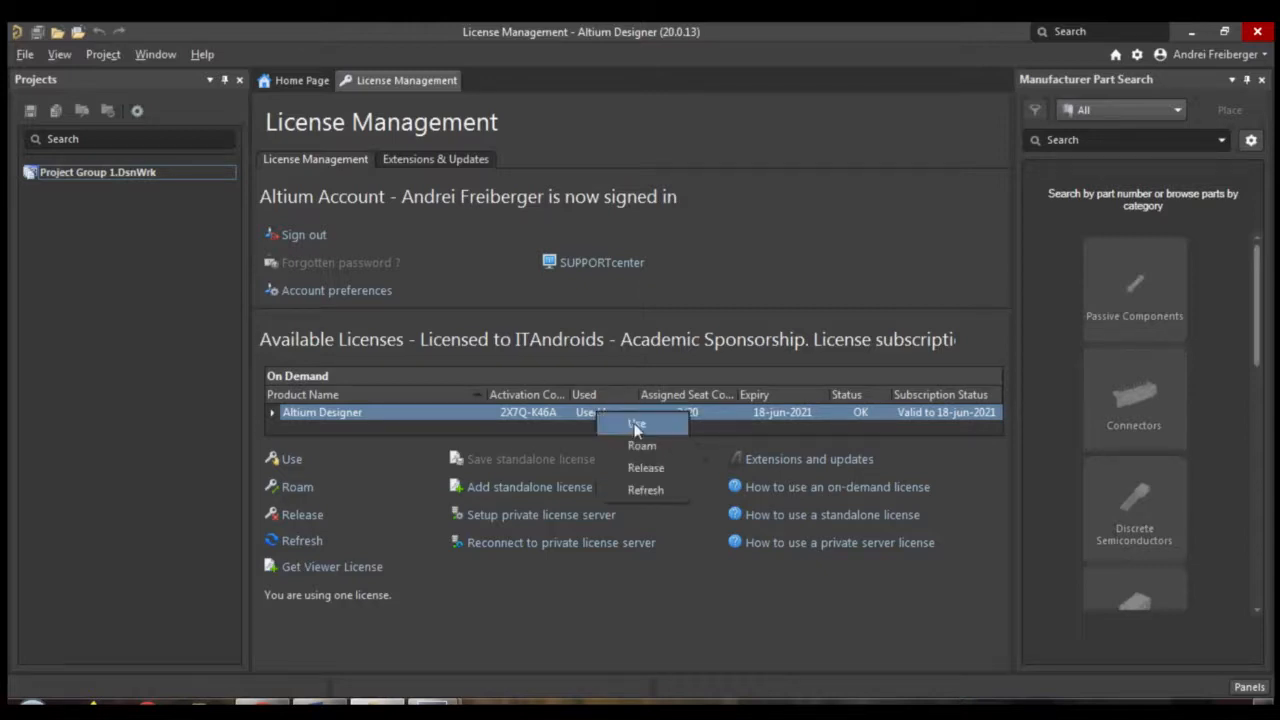
left_click(636, 425)
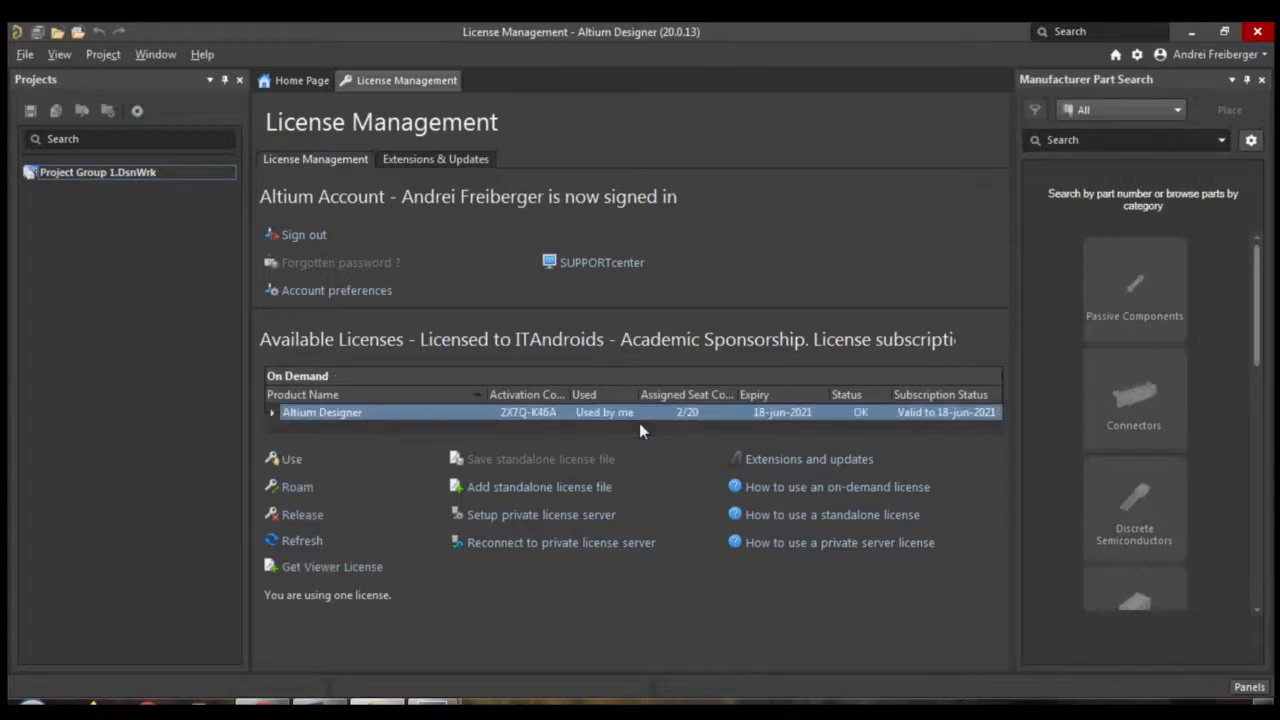
right_click(393, 81)
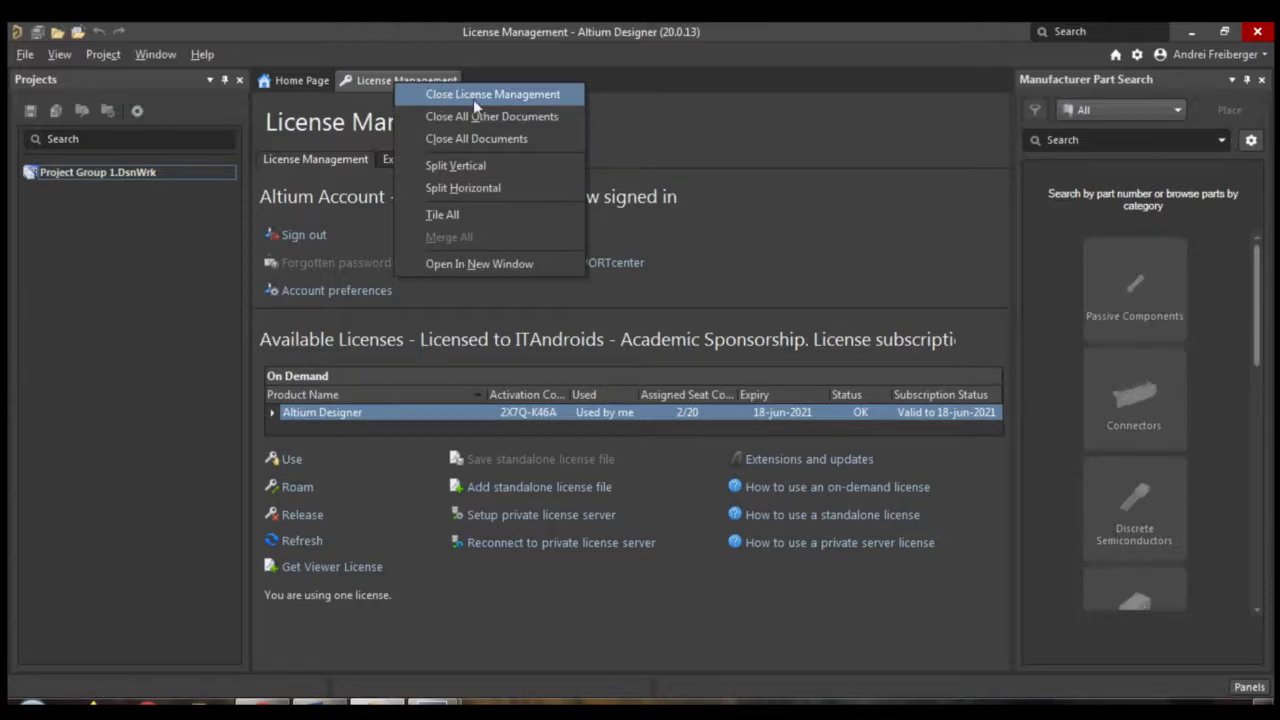
left_click(534, 97)
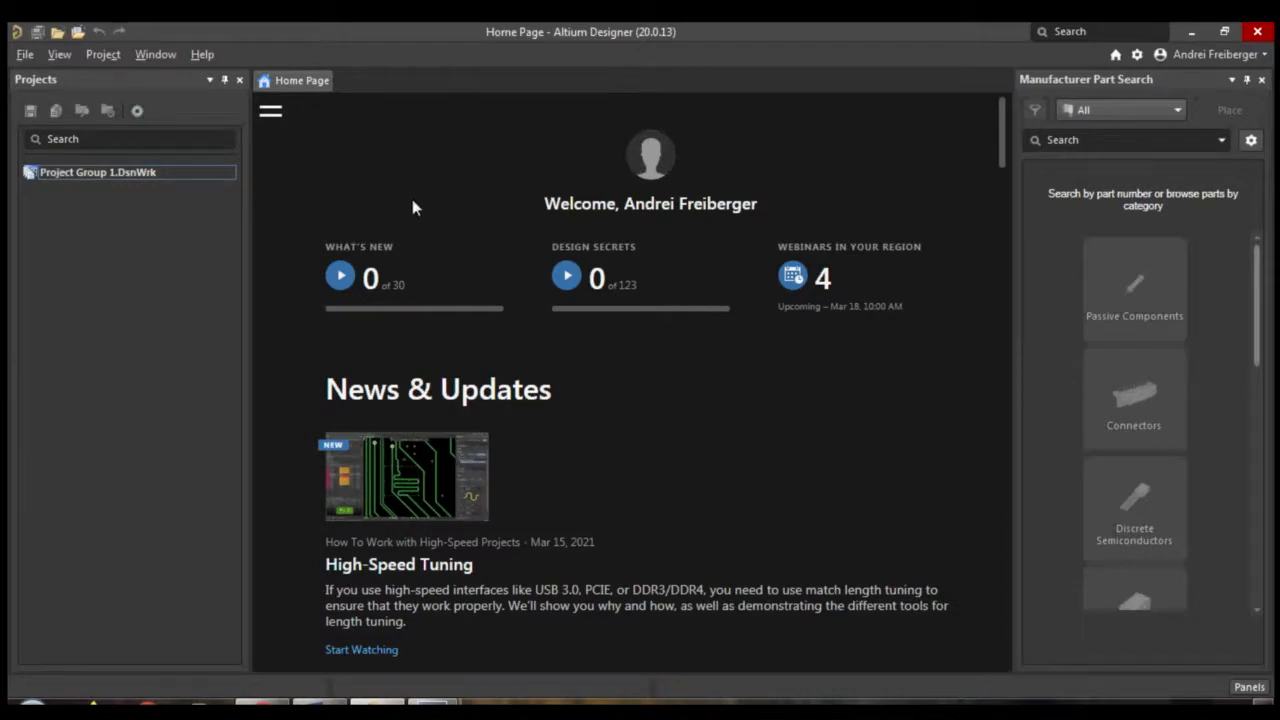
Create a local PCB project of the default type named Projeto_Treinamento in the Altium Projects folder
left_click(24, 54)
mouse_move(60, 77)
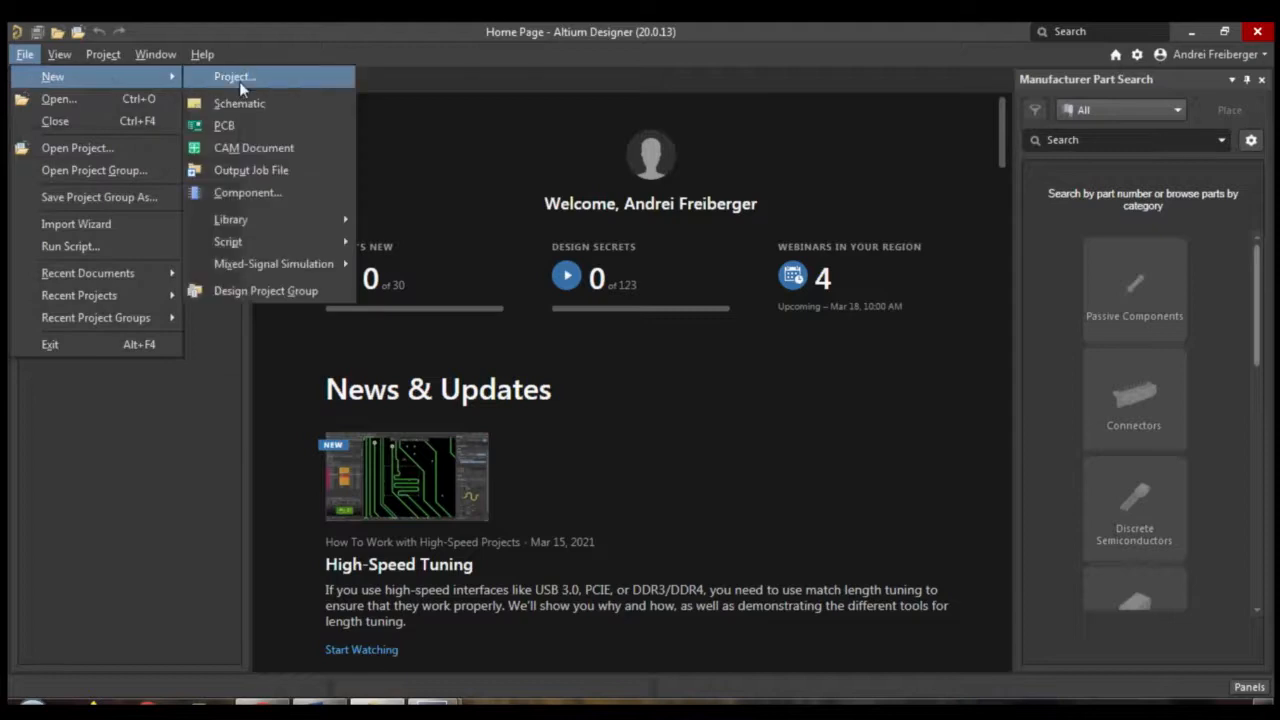
left_click(239, 81)
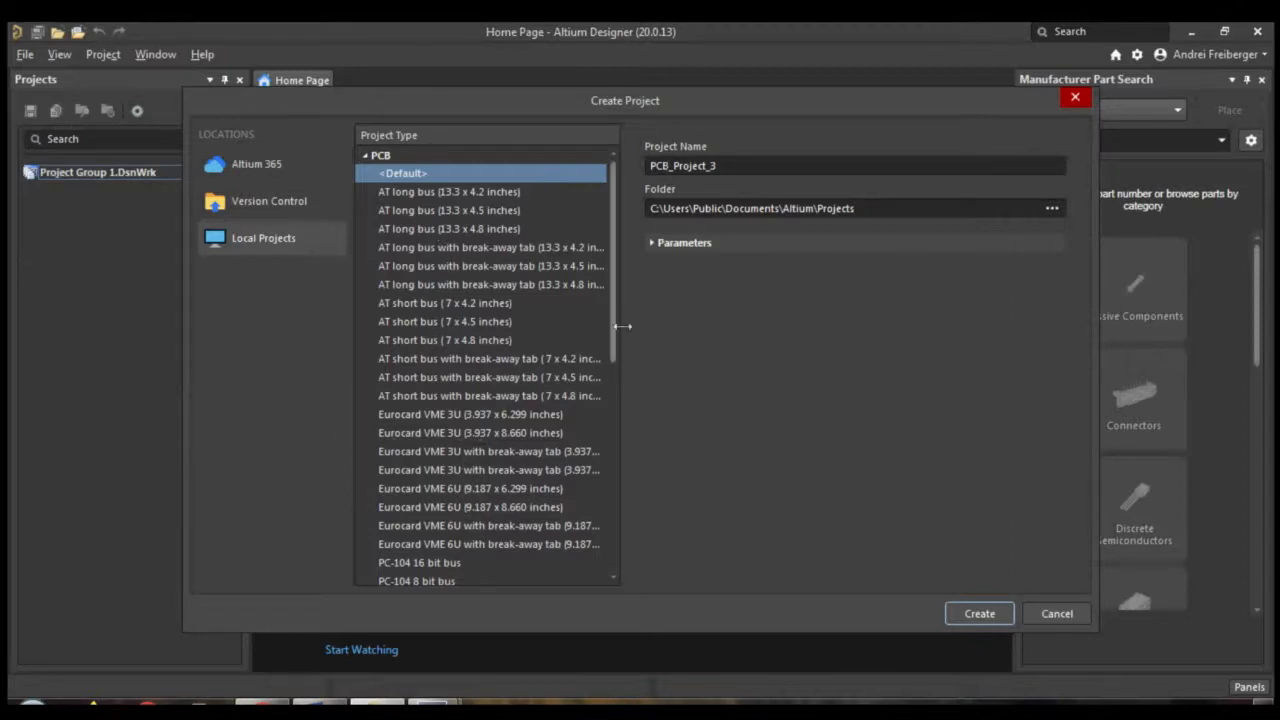
left_click_drag(614, 304, 598, 251)
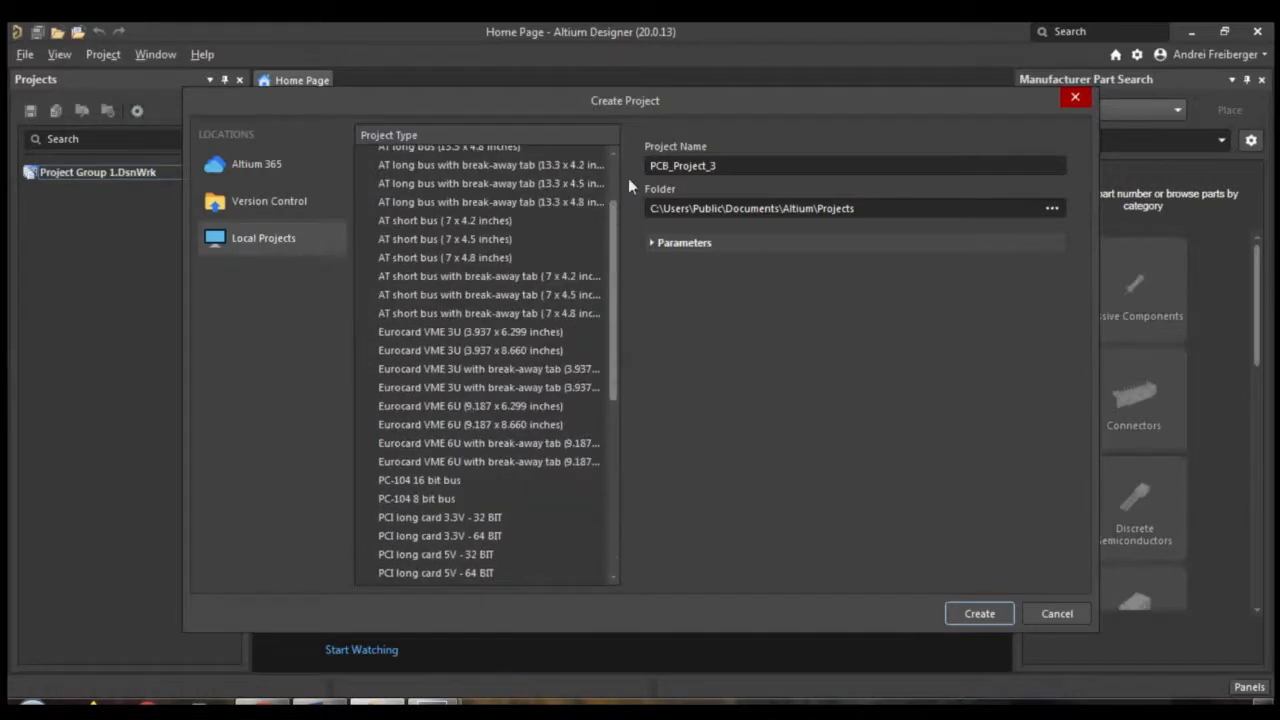
left_click_drag(628, 178, 618, 177)
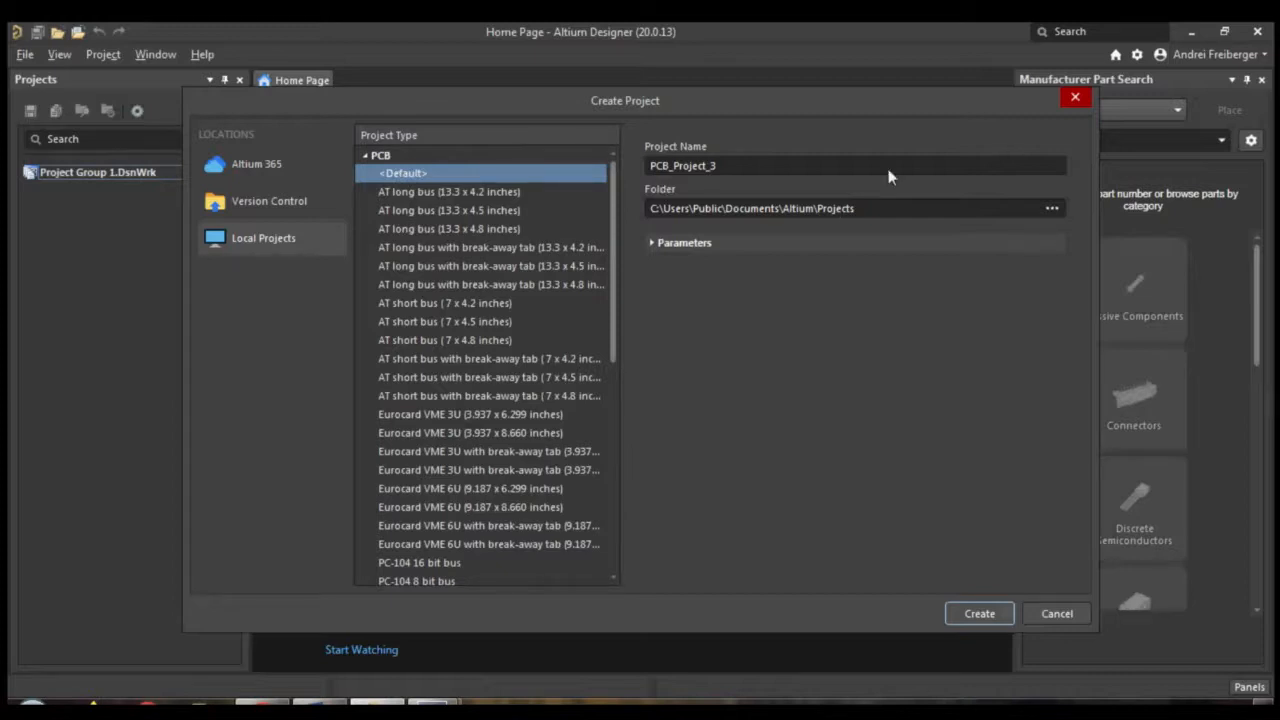
double_click(716, 166)
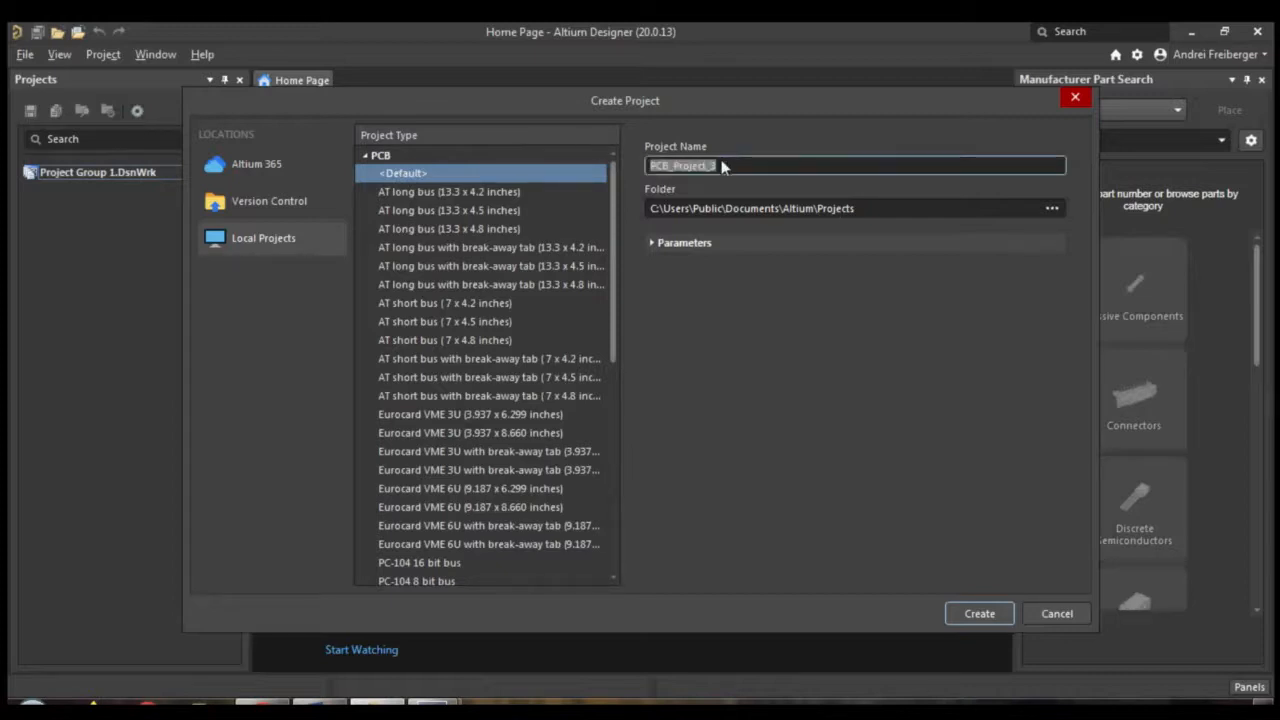
key("BackSpace")
type("Projeto_Treinamento")
left_click(970, 614)
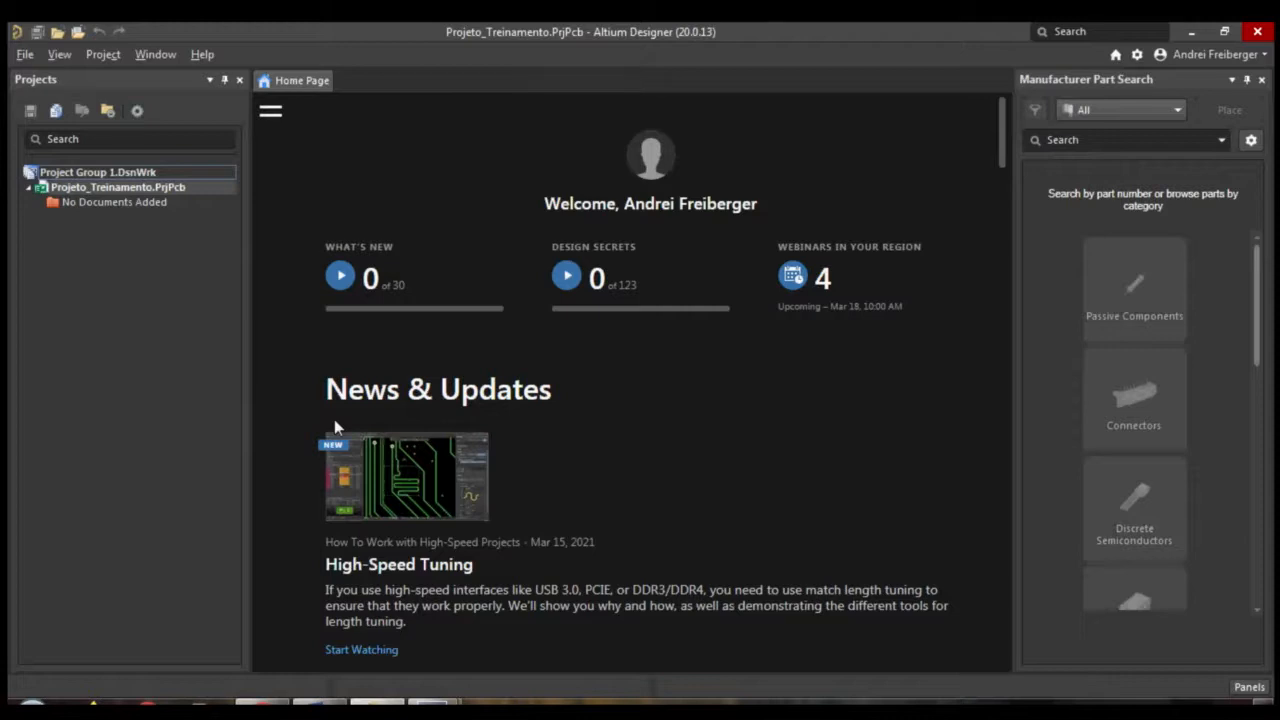
Add a new schematic library and a new PCB library to the Projeto_Treinamento project
right_click(86, 189)
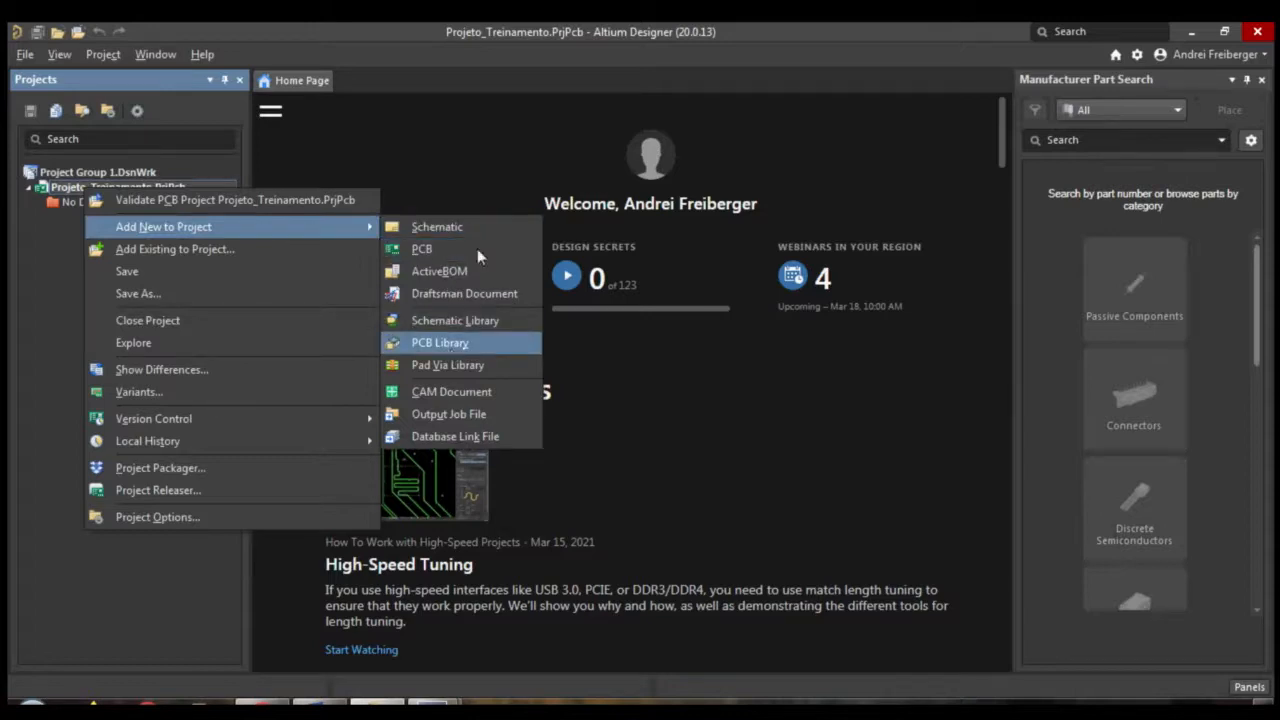
left_click(476, 321)
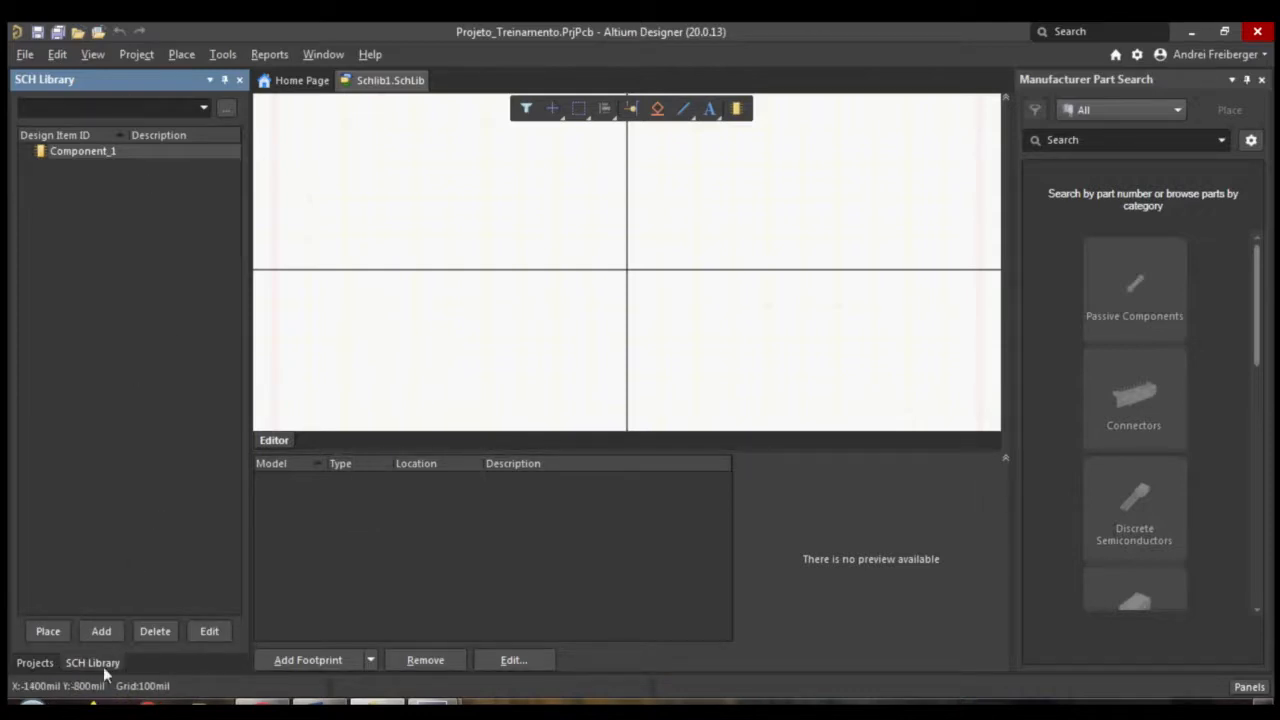
left_click(33, 663)
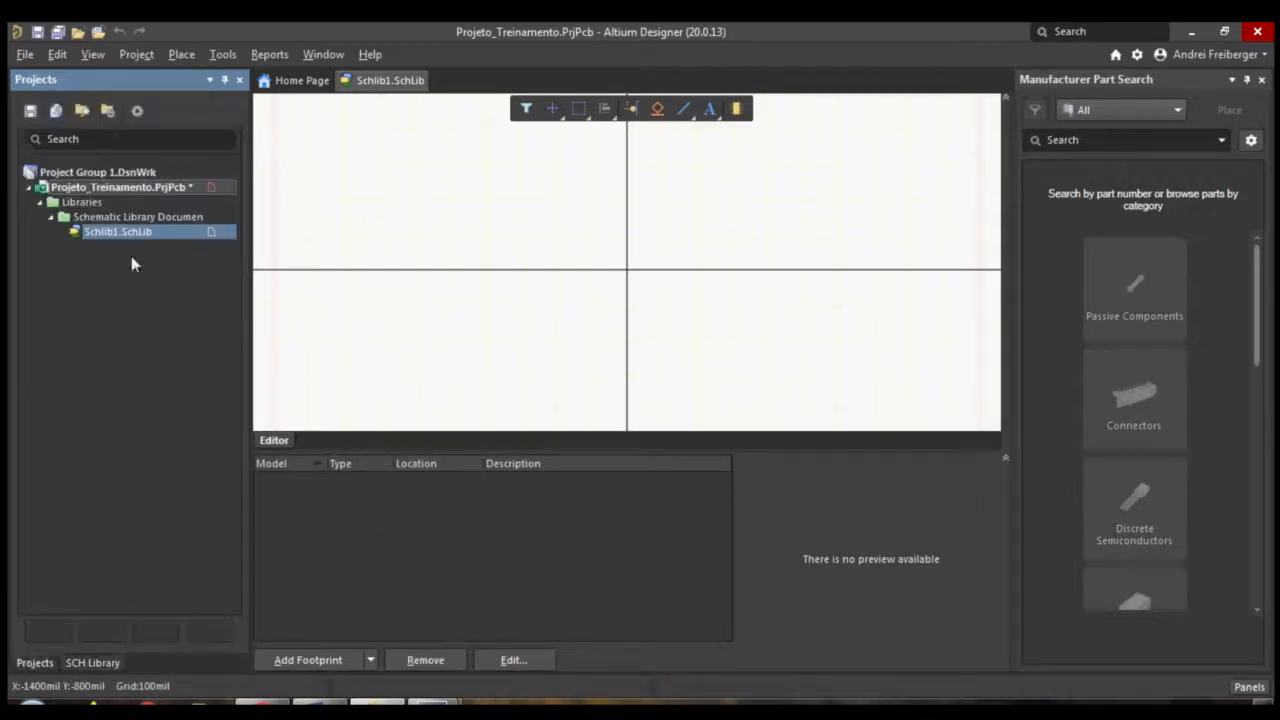
right_click(116, 187)
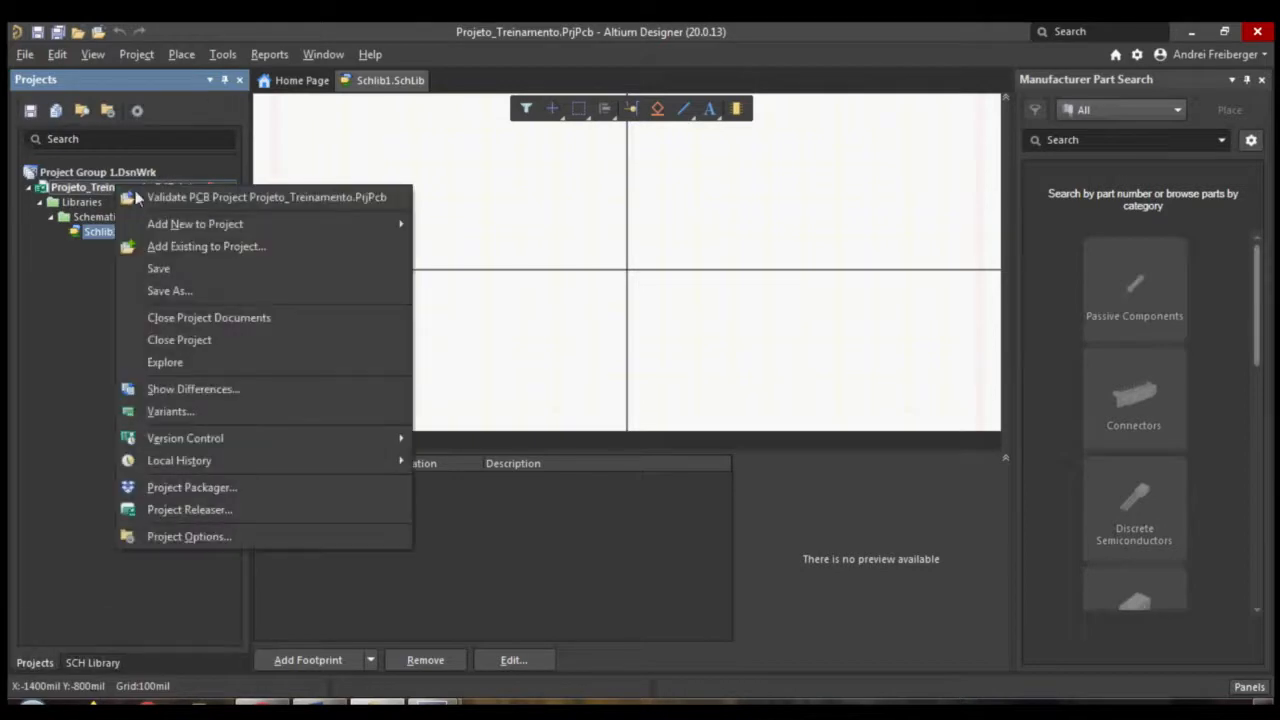
mouse_move(176, 226)
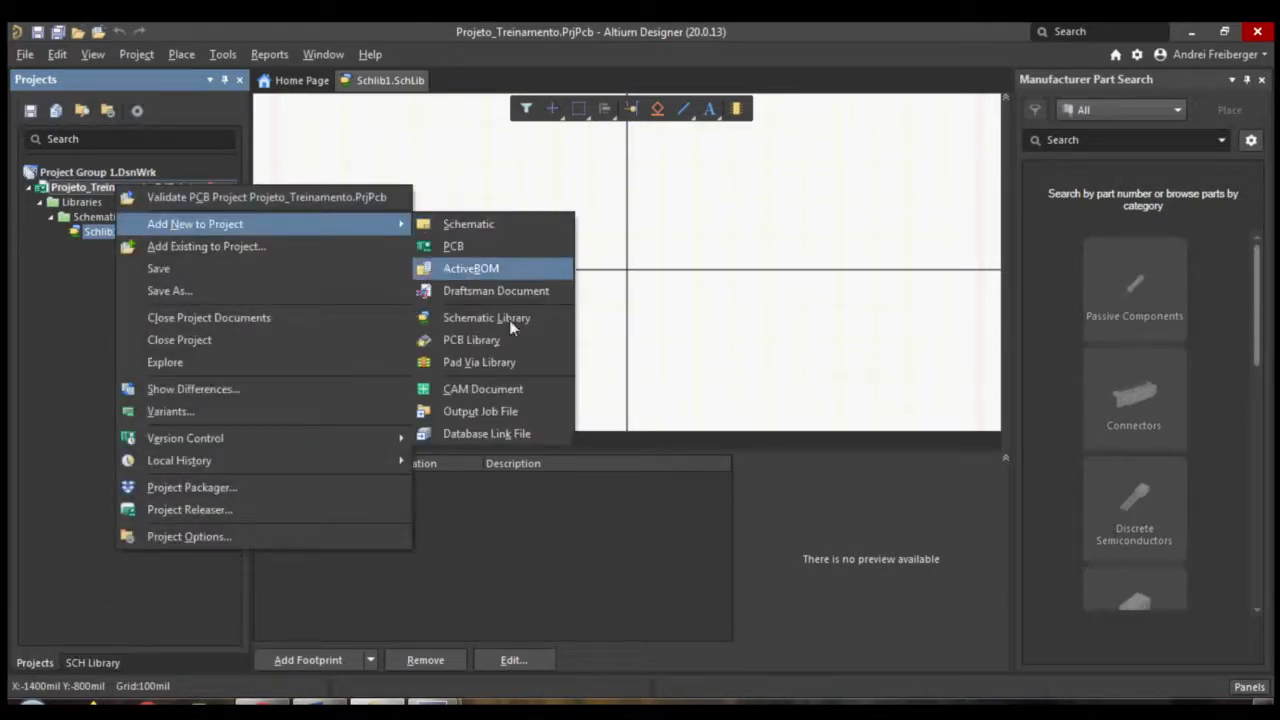
left_click(510, 349)
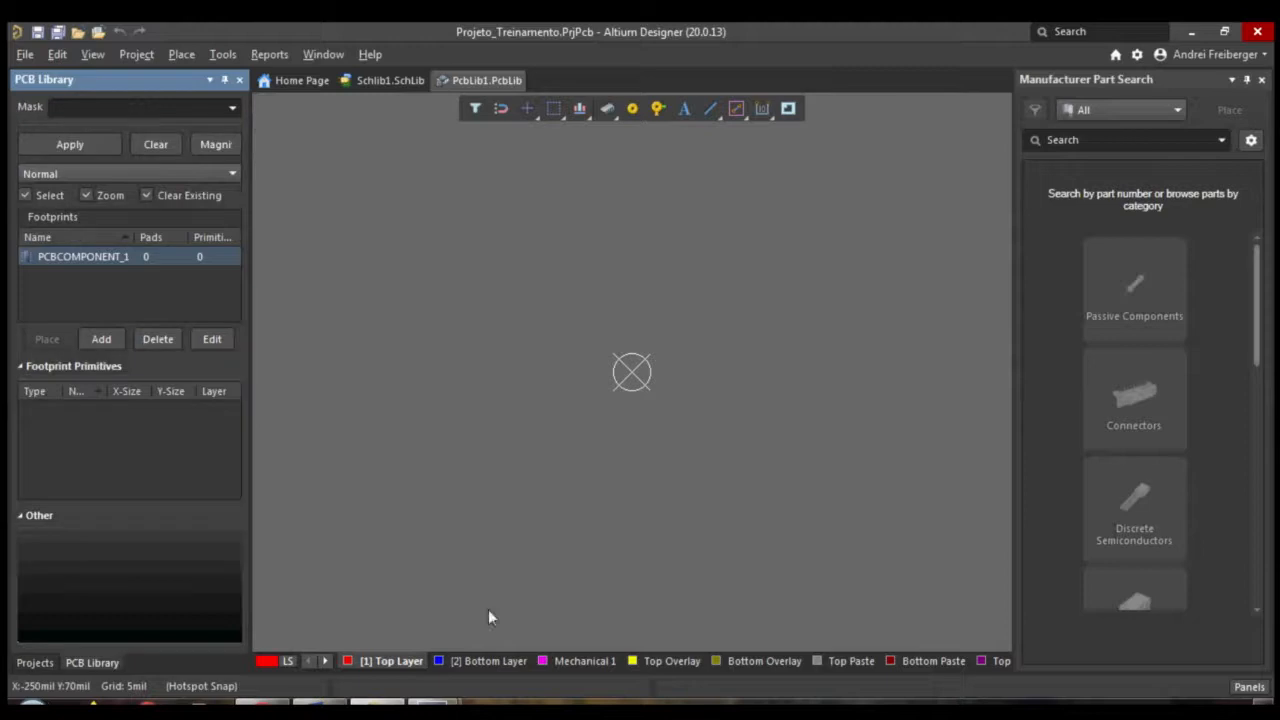
left_click(34, 663)
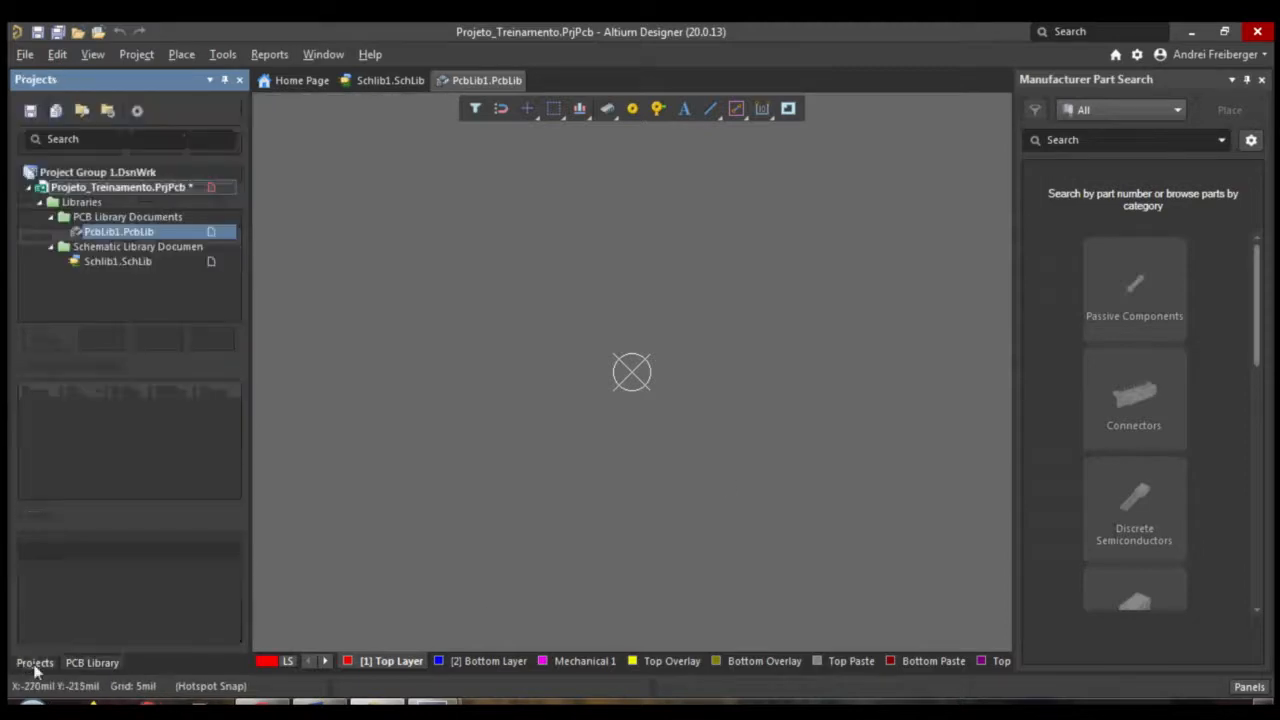
Add a new schematic sheet and a new PCB document to the Projeto_Treinamento project
right_click(125, 187)
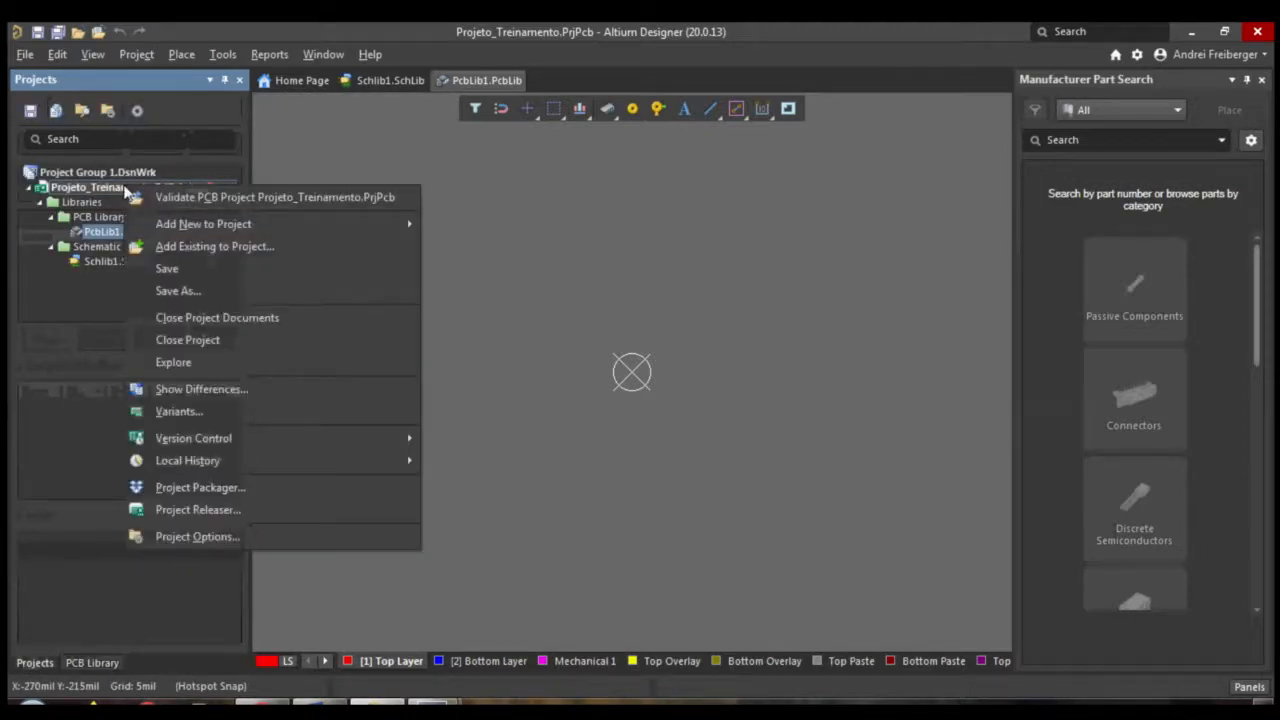
mouse_move(177, 224)
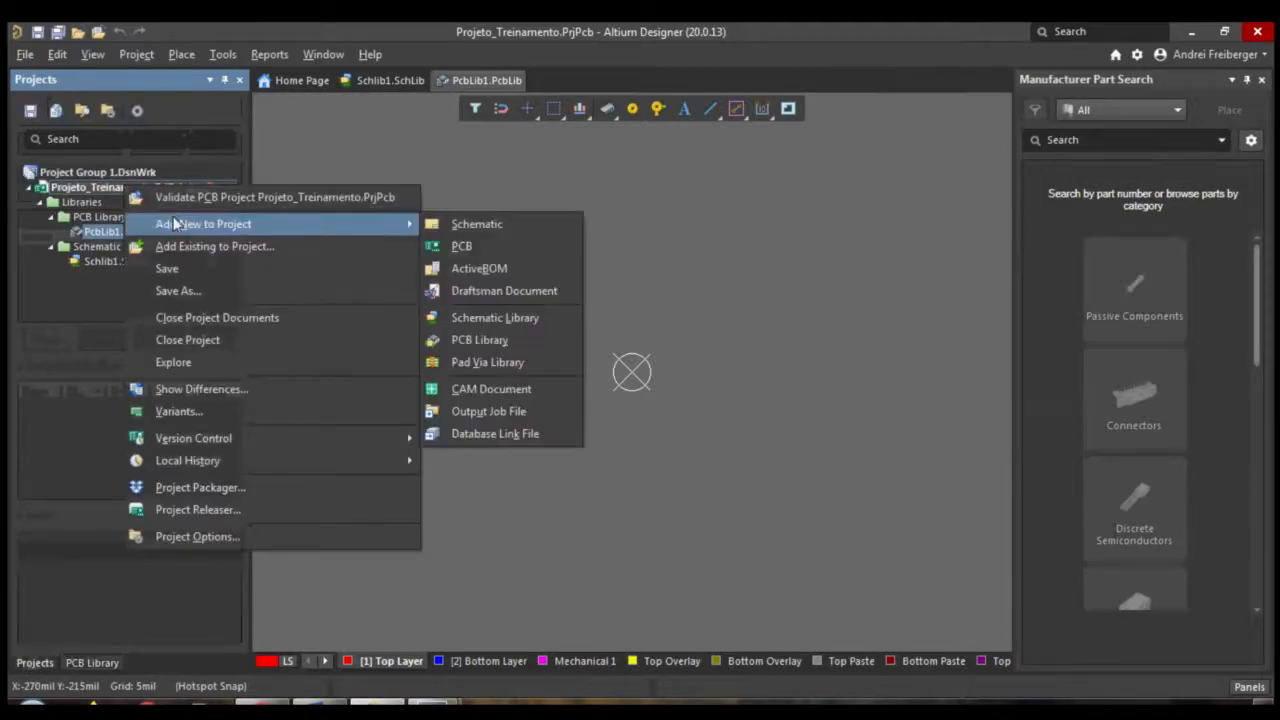
left_click(522, 231)
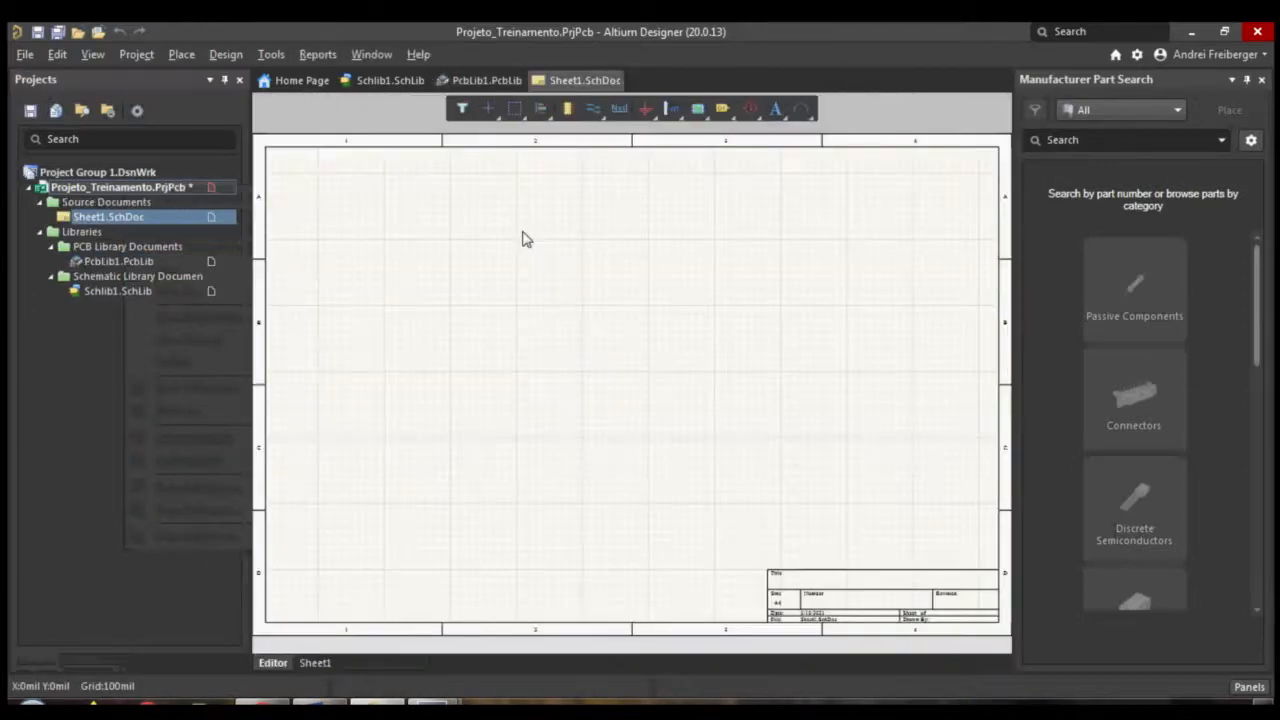
right_click(156, 189)
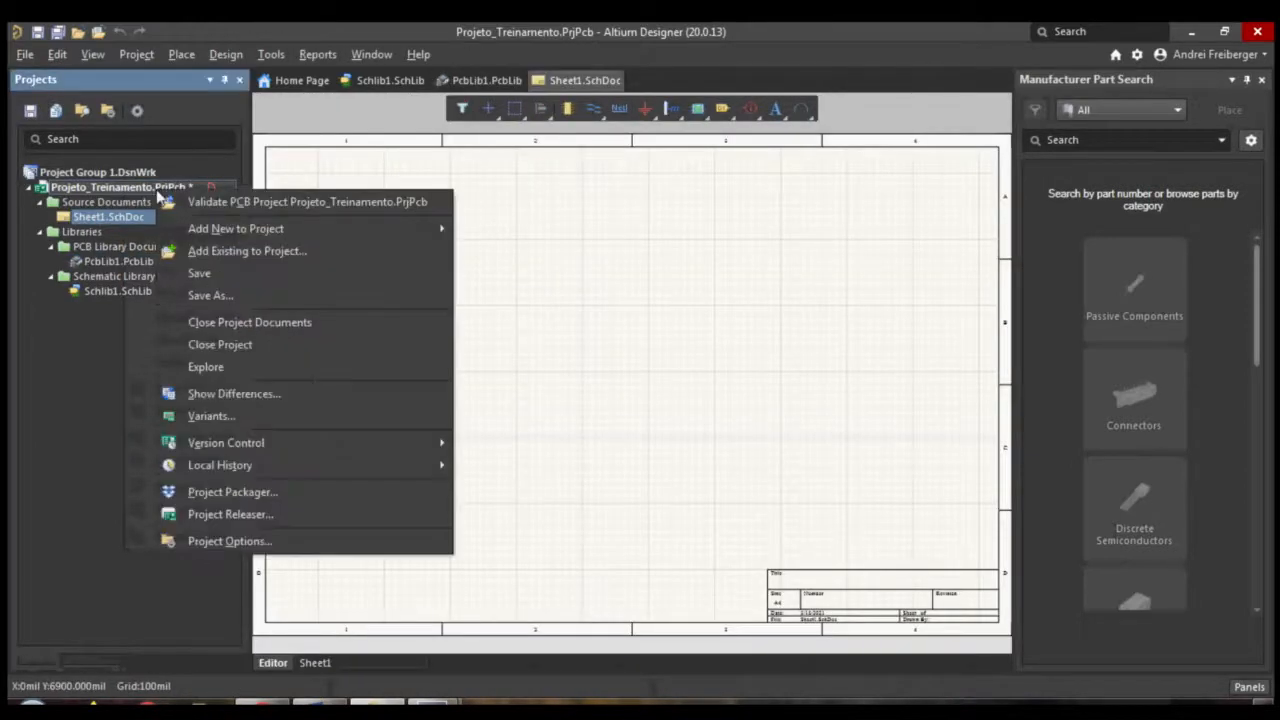
mouse_move(260, 226)
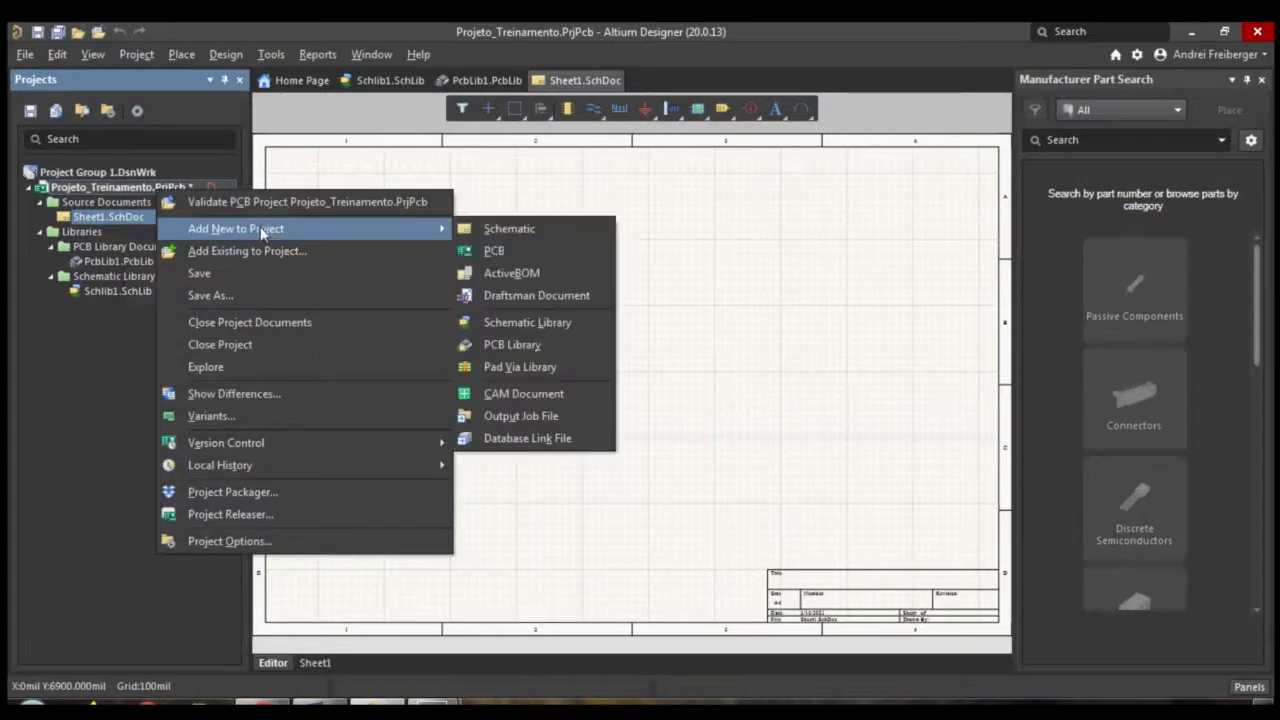
left_click(516, 252)
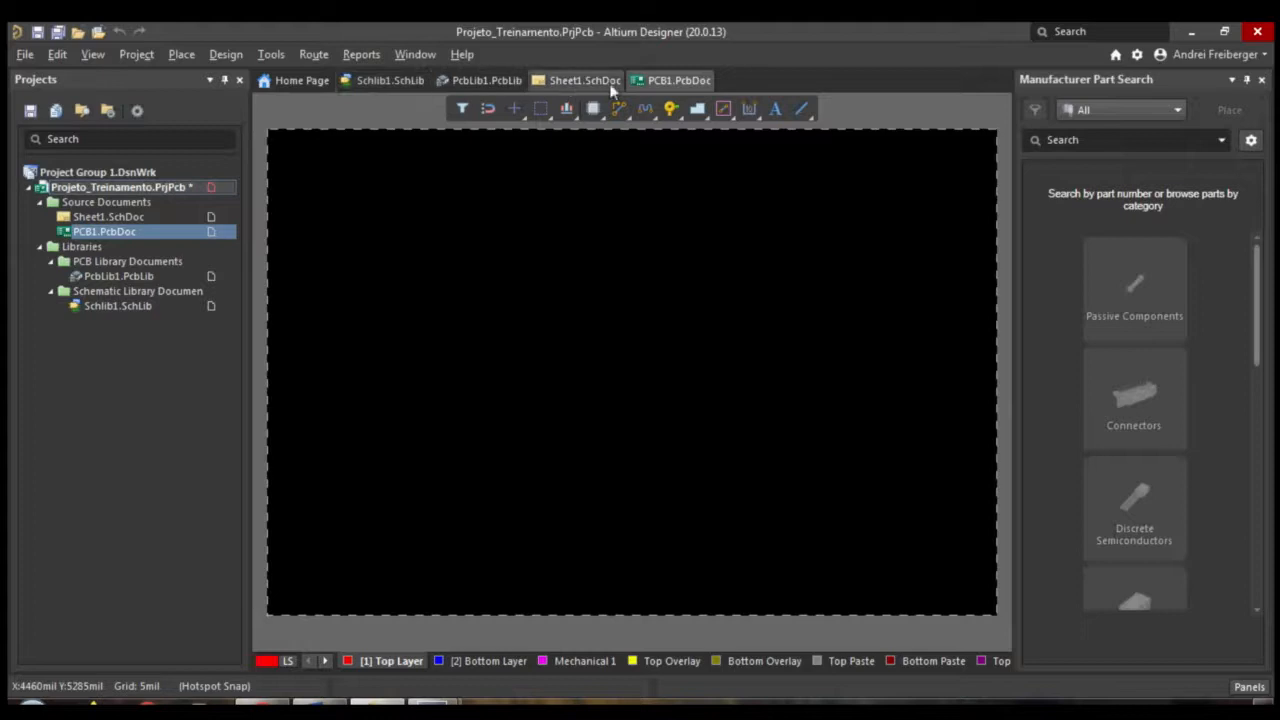
Save all of the project's new documents under their default names in the Projeto_Treinamento folder
left_click(364, 82)
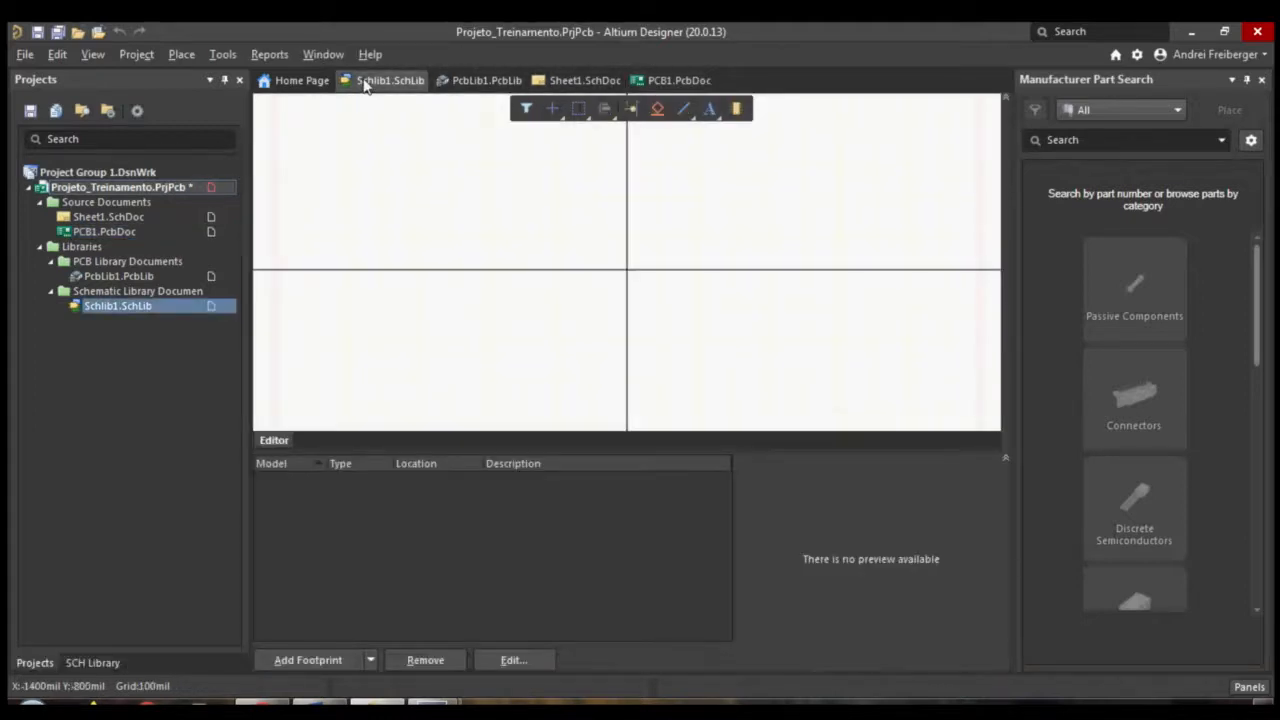
left_click(57, 34)
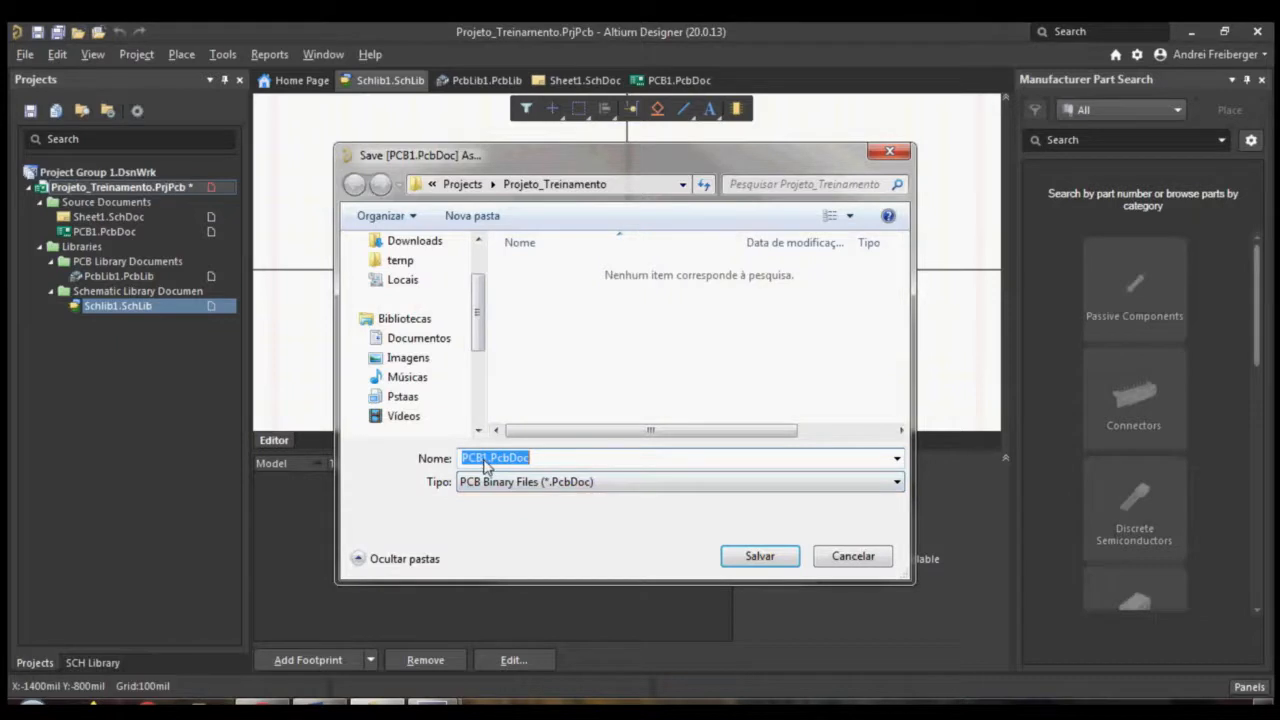
left_click(758, 558)
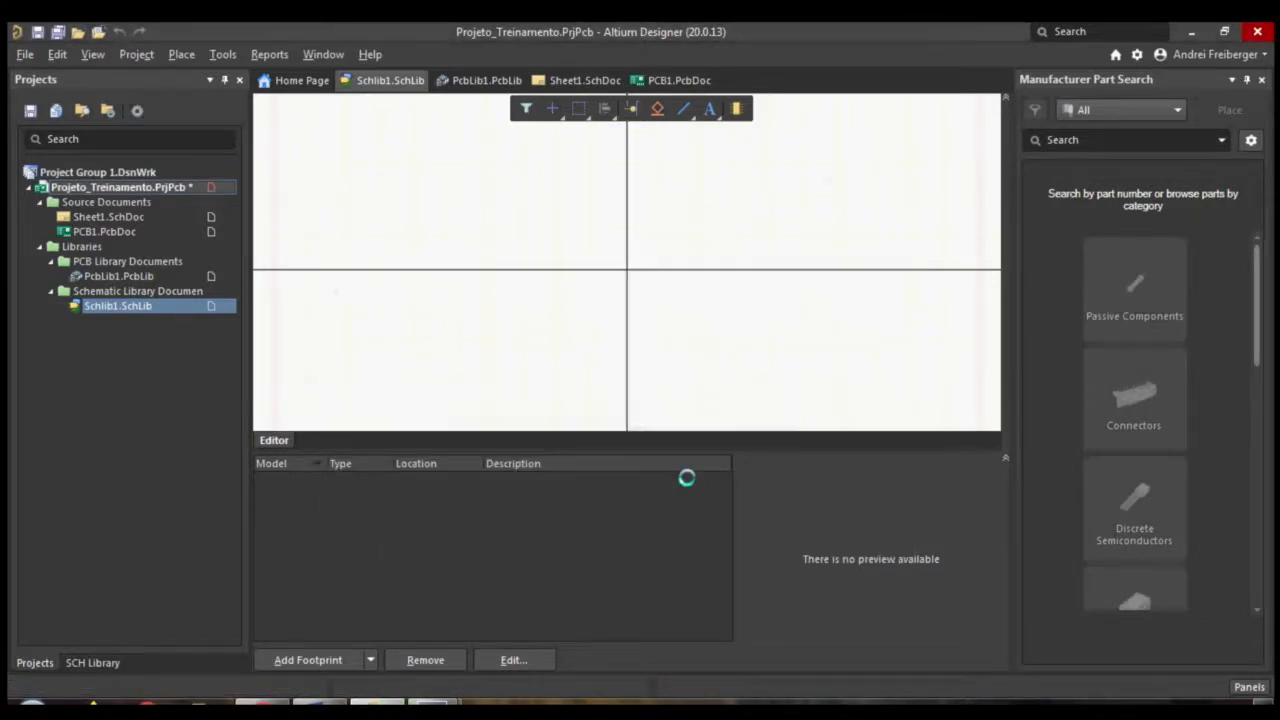
left_click(752, 558)
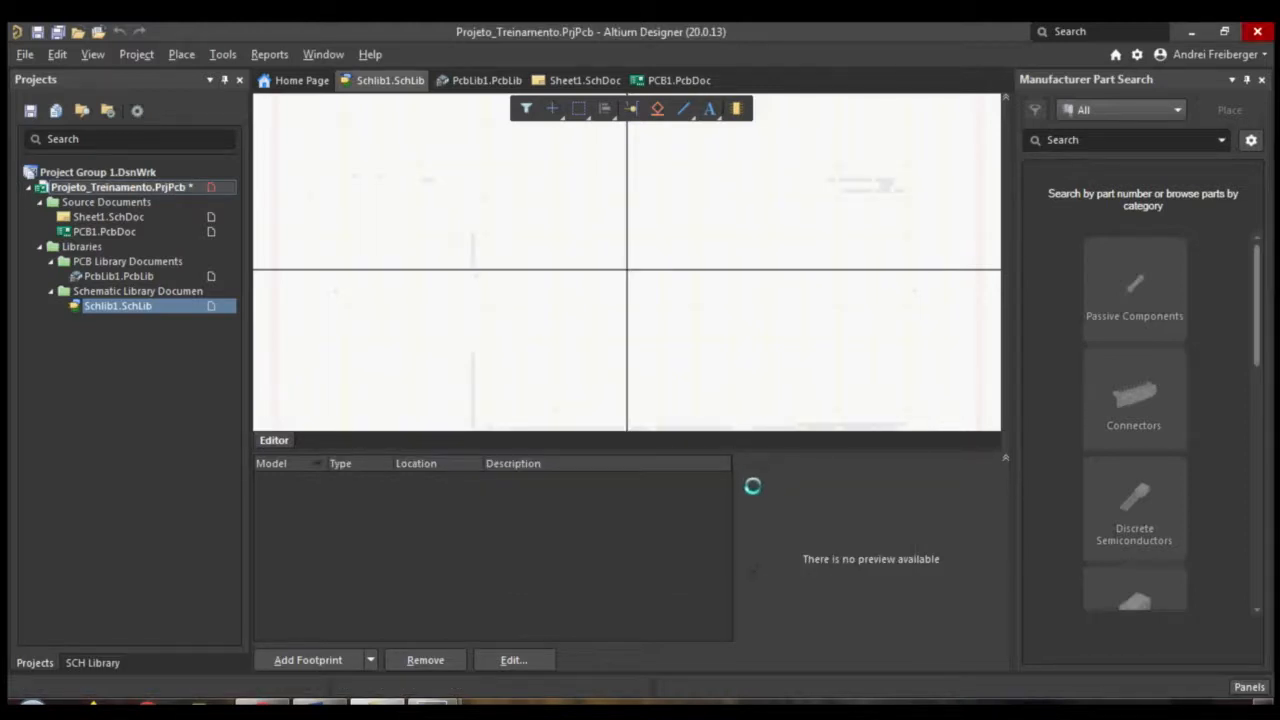
left_click(757, 555)
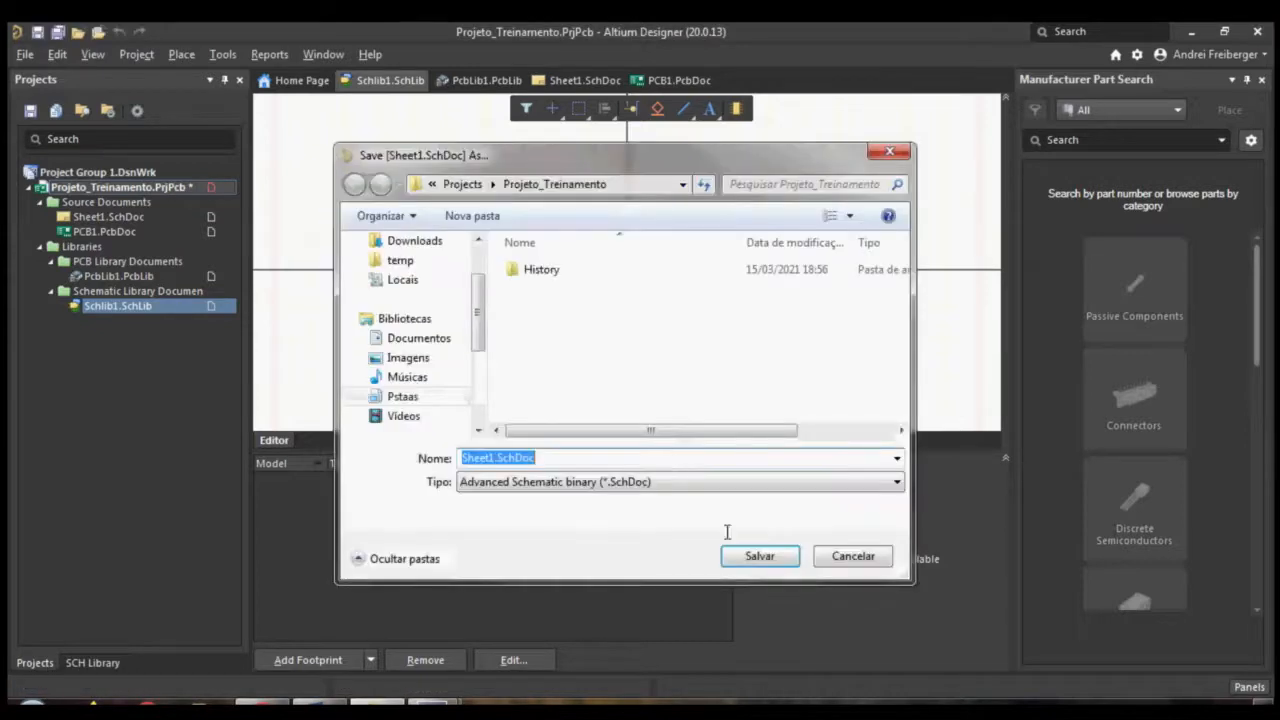
left_click(757, 558)
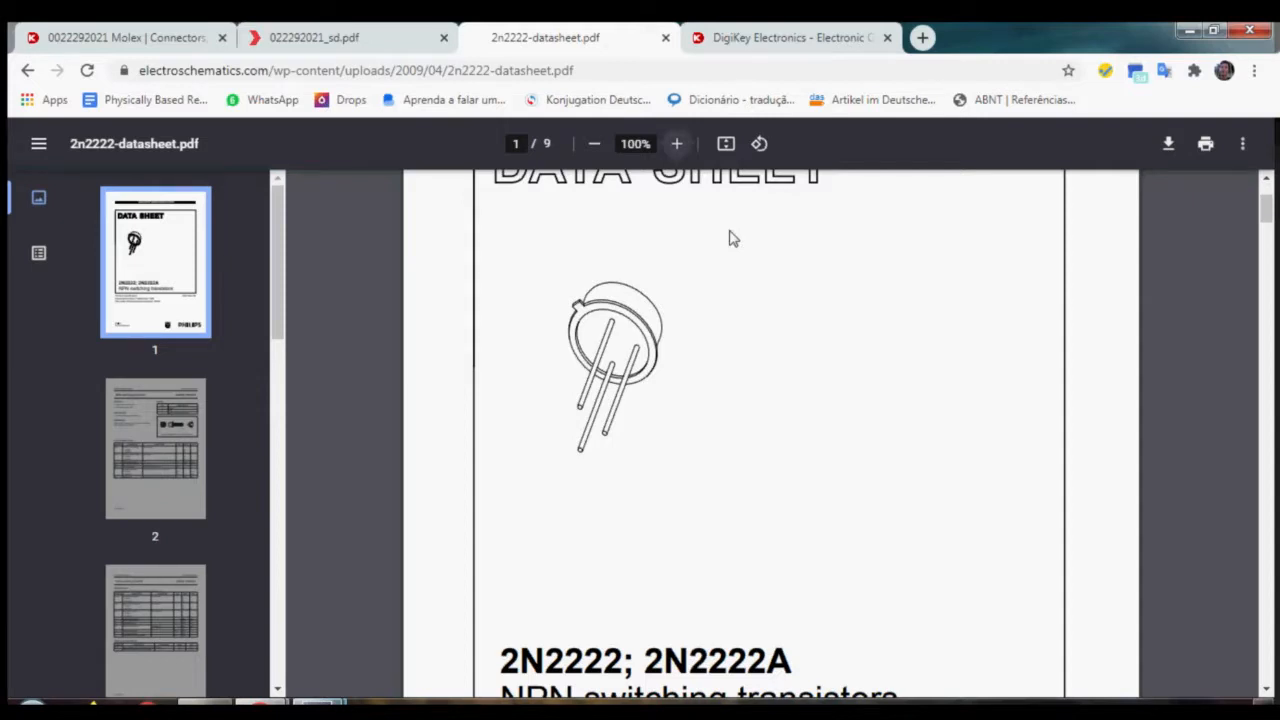
Examine the cover page of the 2N2222 transistor datasheet in the browser, including the package drawing
scroll(729, 237, "up", 1)
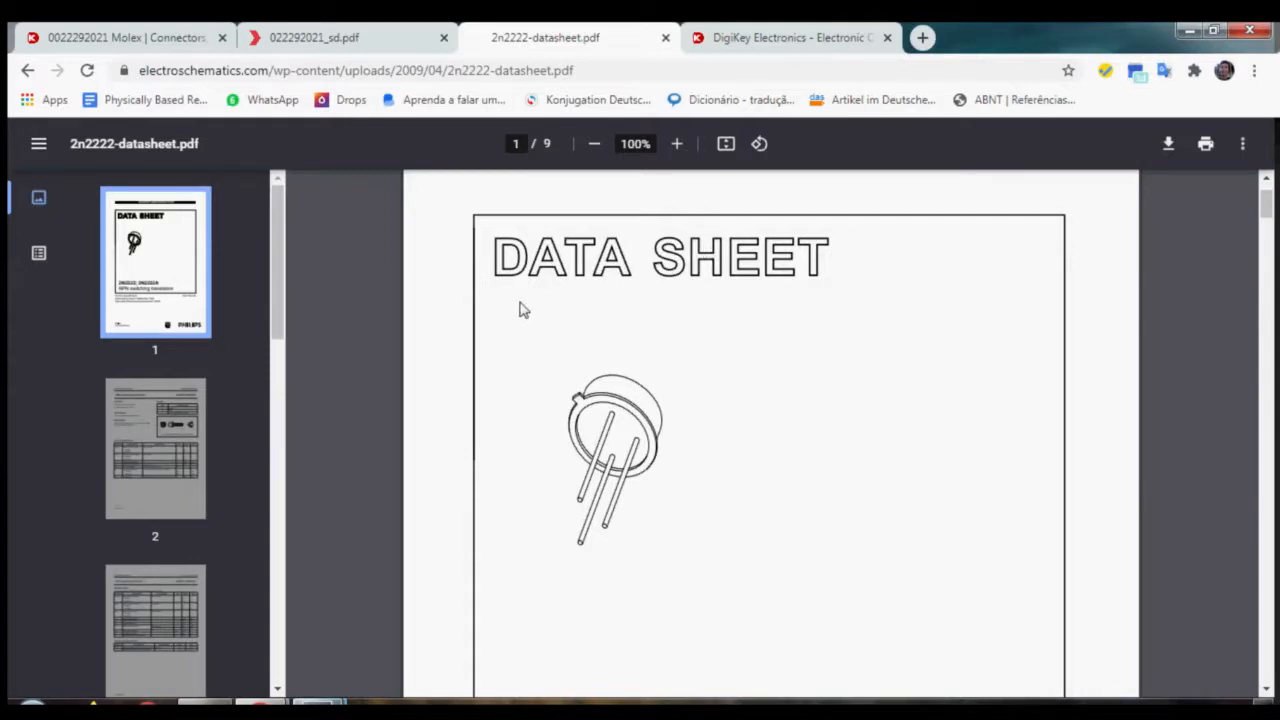
scroll(517, 306, "down", 2)
scroll(691, 429, "up", 2)
scroll(614, 333, "down", 2)
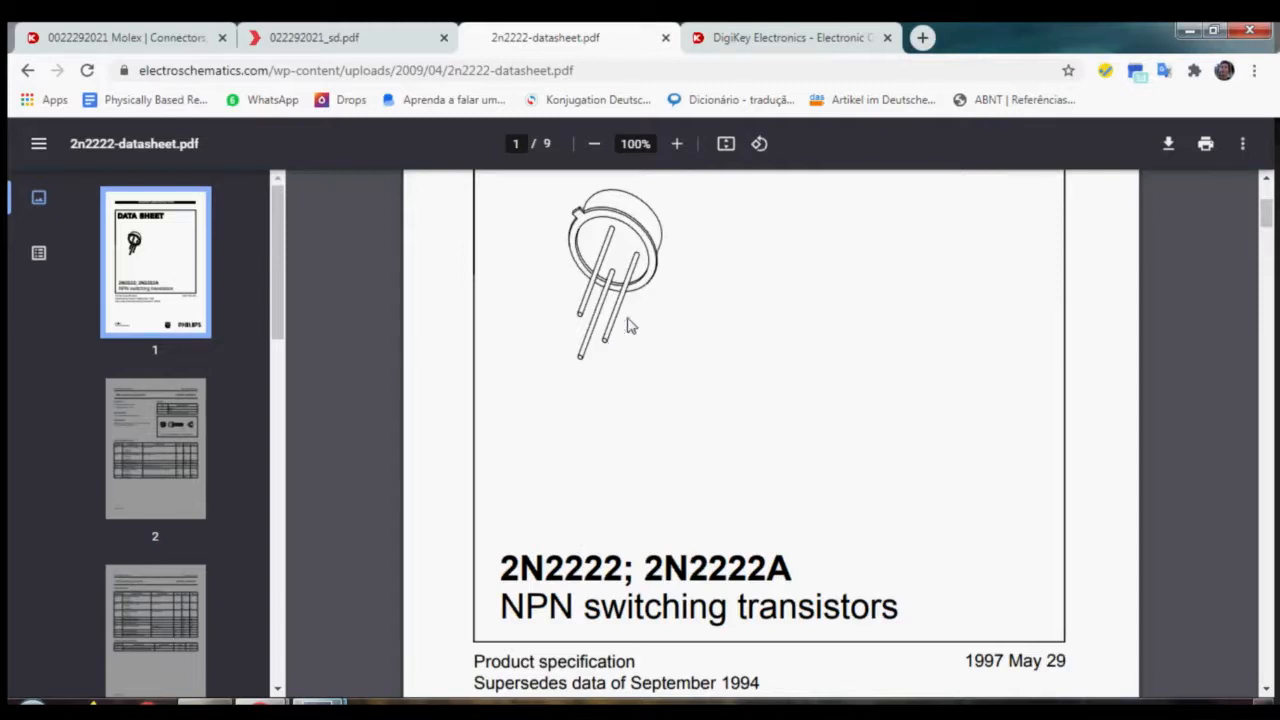
scroll(632, 325, "up", 2)
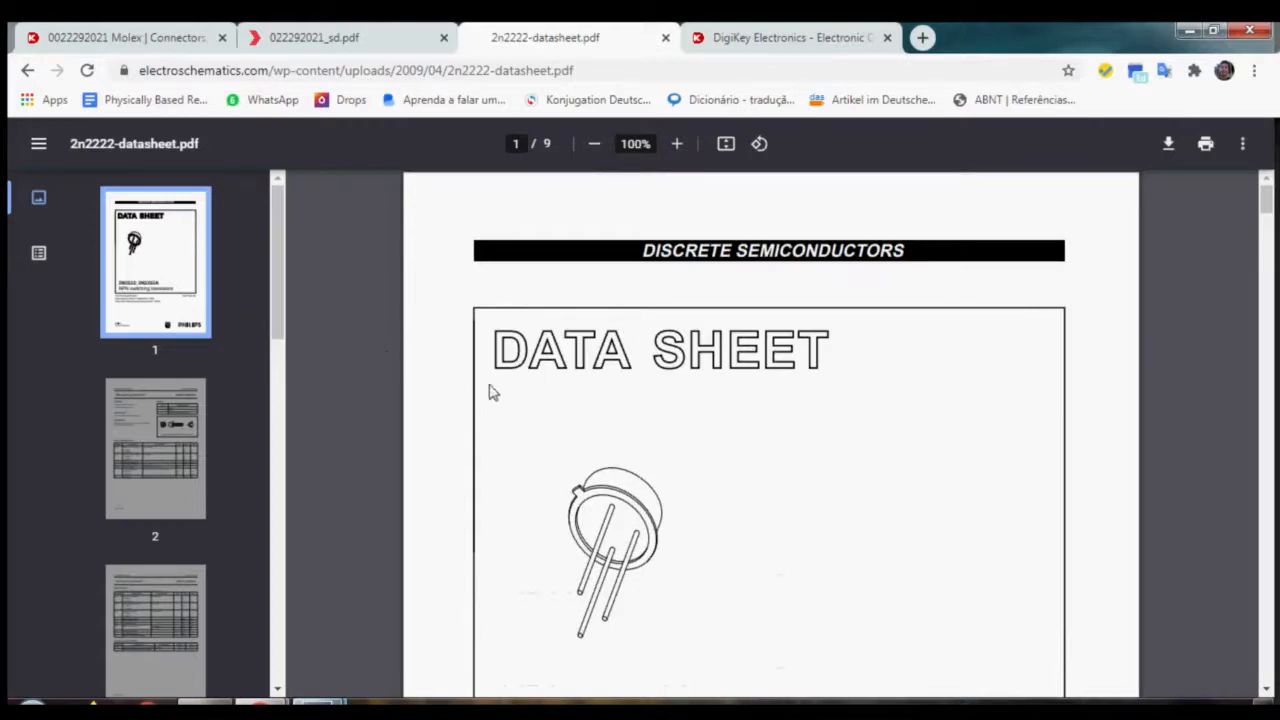
scroll(478, 371, "down", 1)
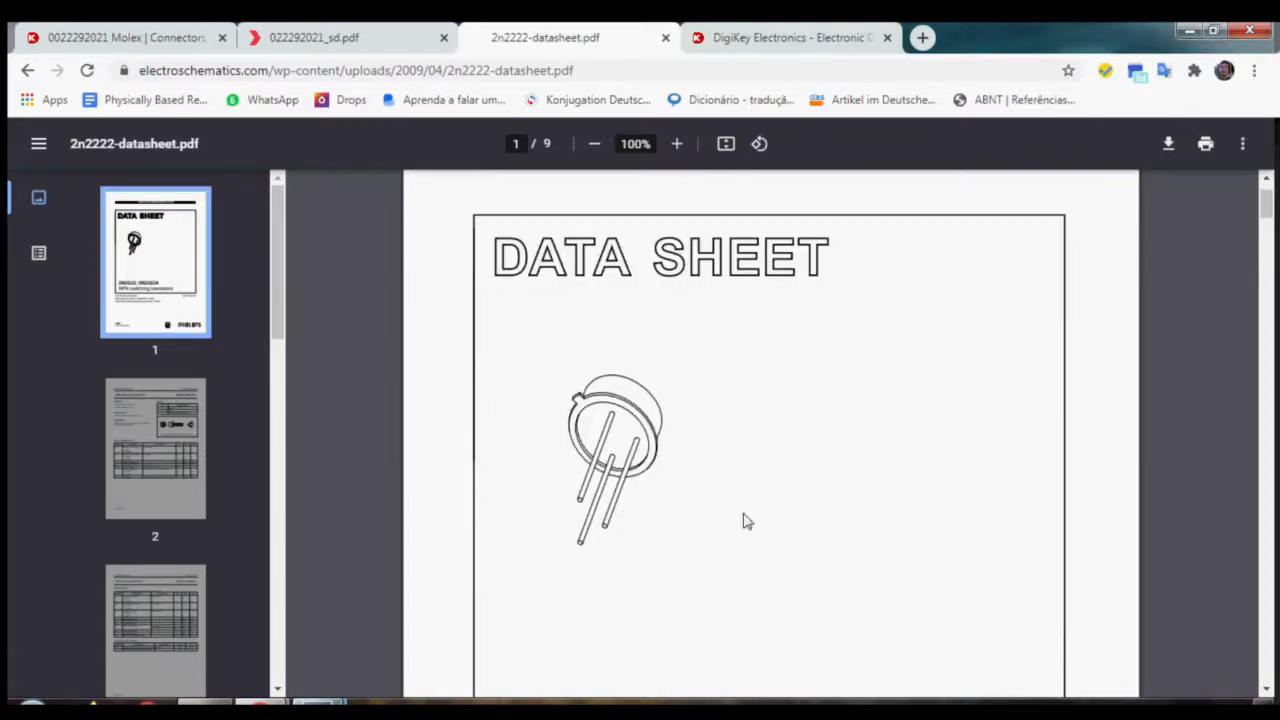
Examine the 2N2222 datasheet's cover title and the pinning table with the TO-18 outline on page 2
scroll(749, 522, "down", 1)
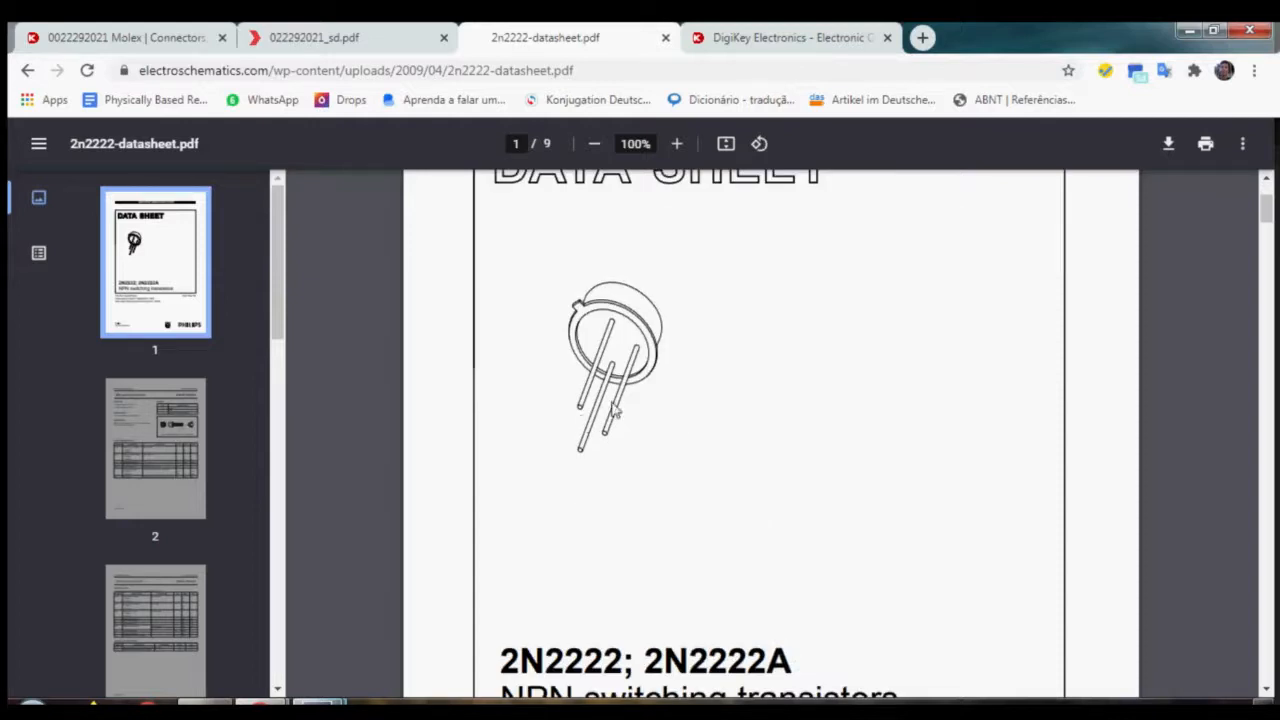
scroll(620, 410, "down", 1)
left_click_drag(503, 568, 622, 572)
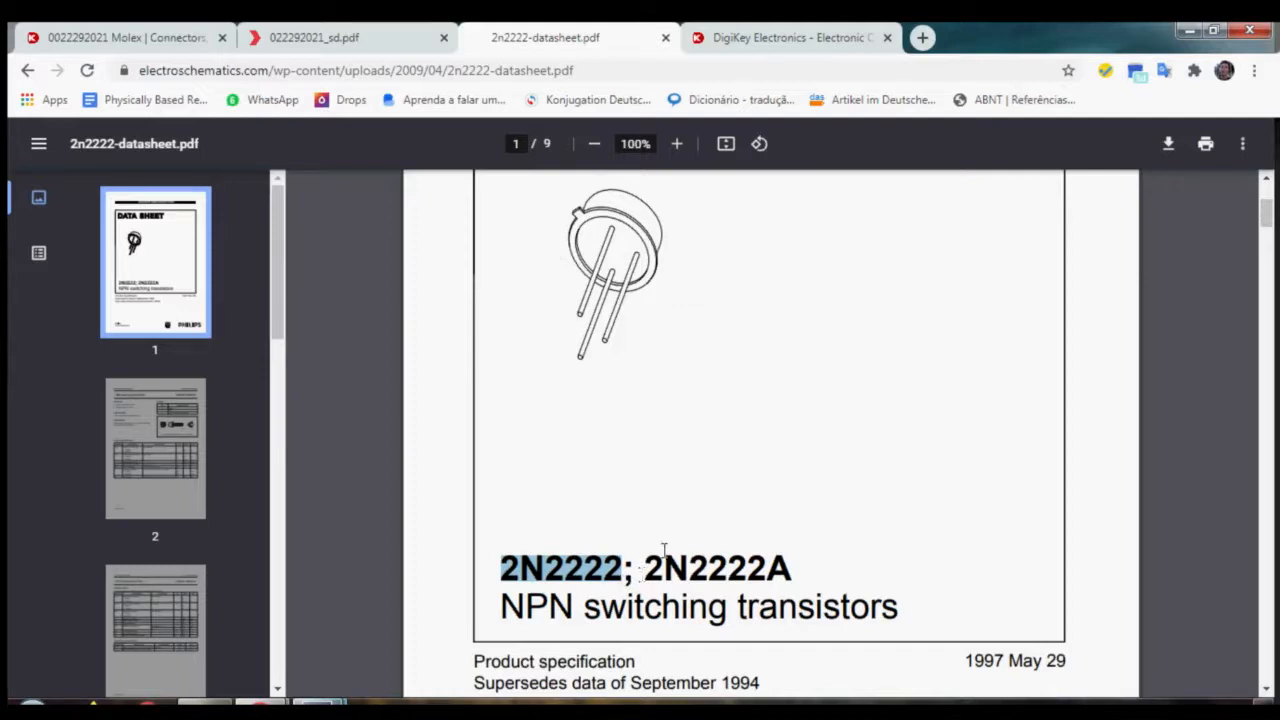
left_click(683, 472)
scroll(650, 478, "down", 2)
scroll(647, 480, "down", 6)
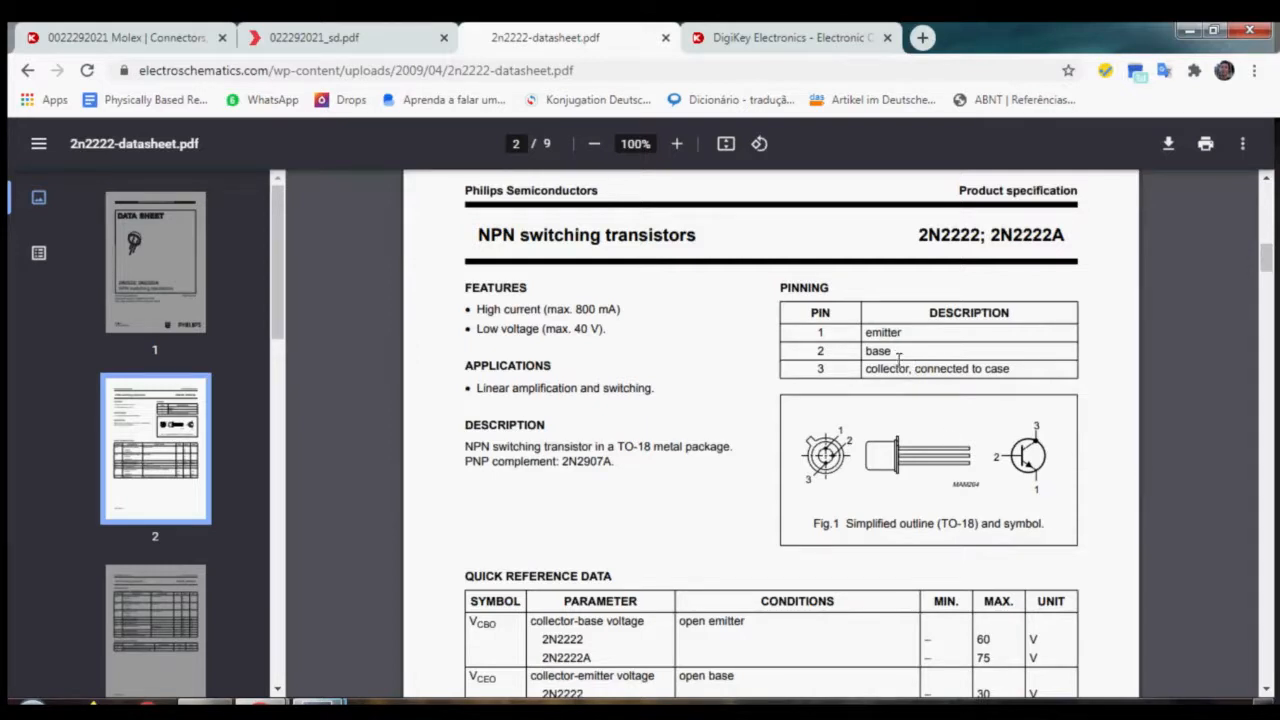
Review the 2N2222 datasheet's quick reference, limiting values and characteristics tables, through to the package outline drawing on page 6
scroll(987, 472, "down", 4)
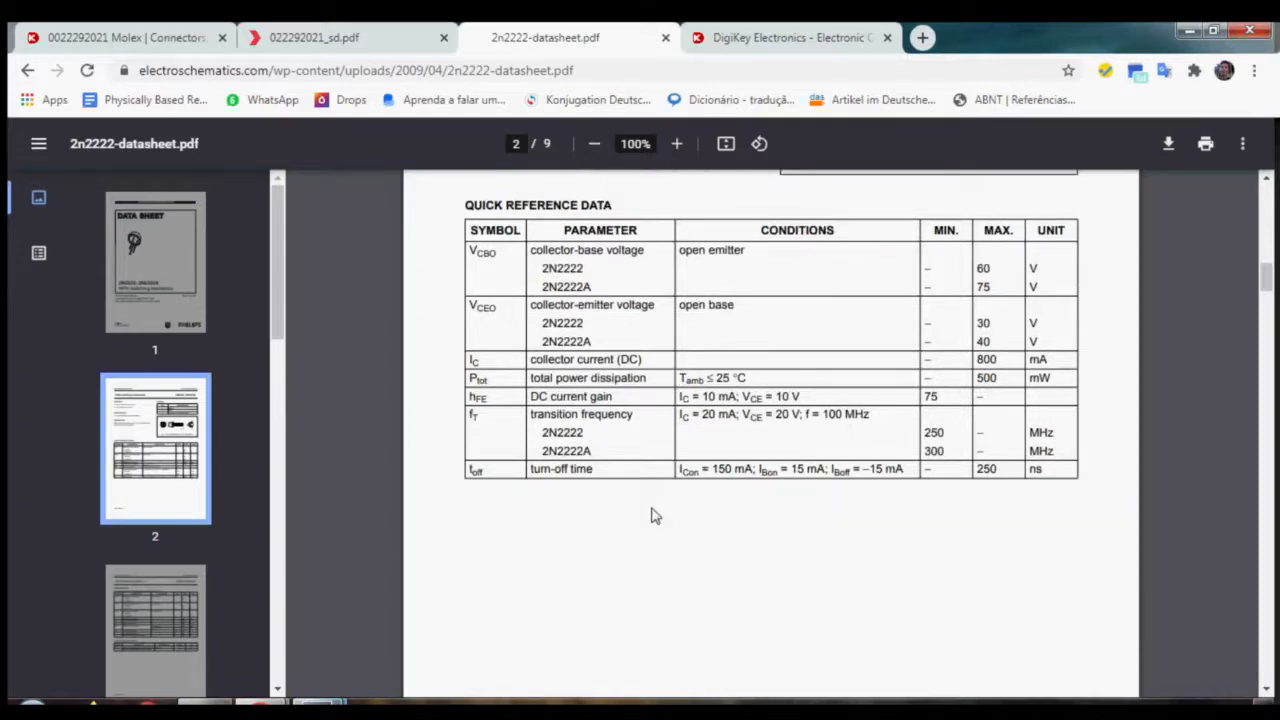
scroll(651, 515, "down", 8)
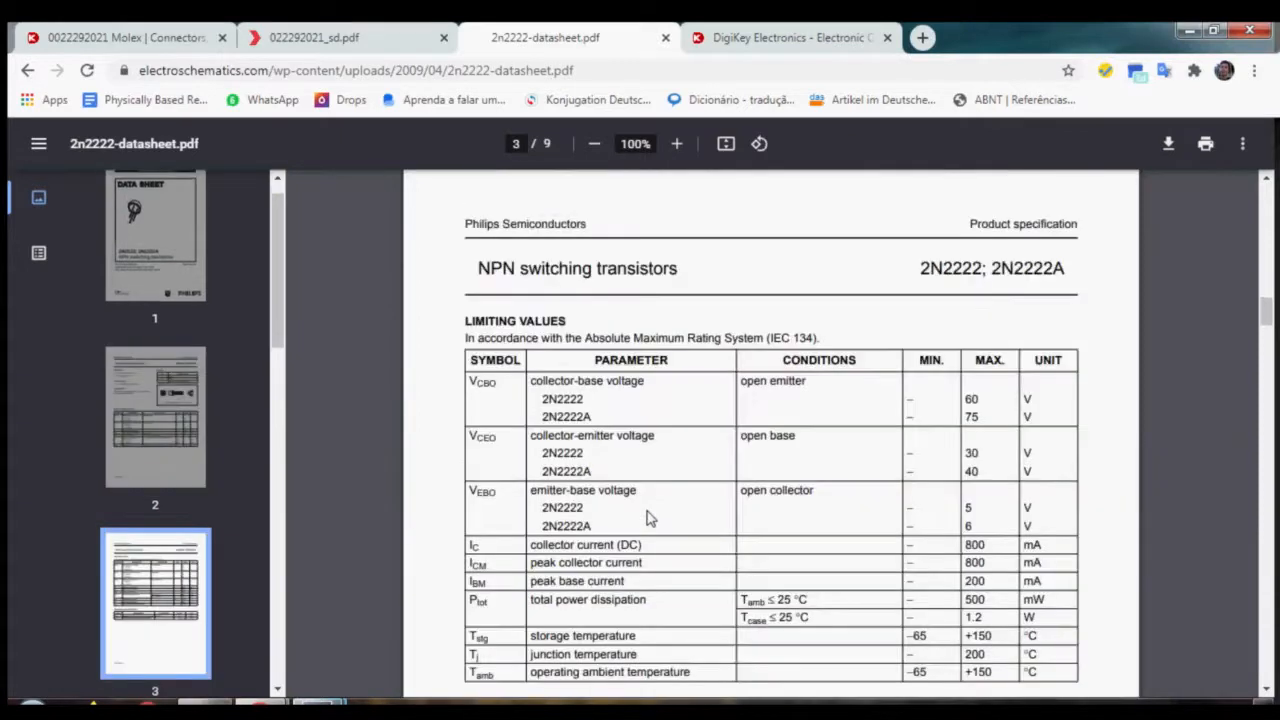
scroll(647, 517, "down", 20)
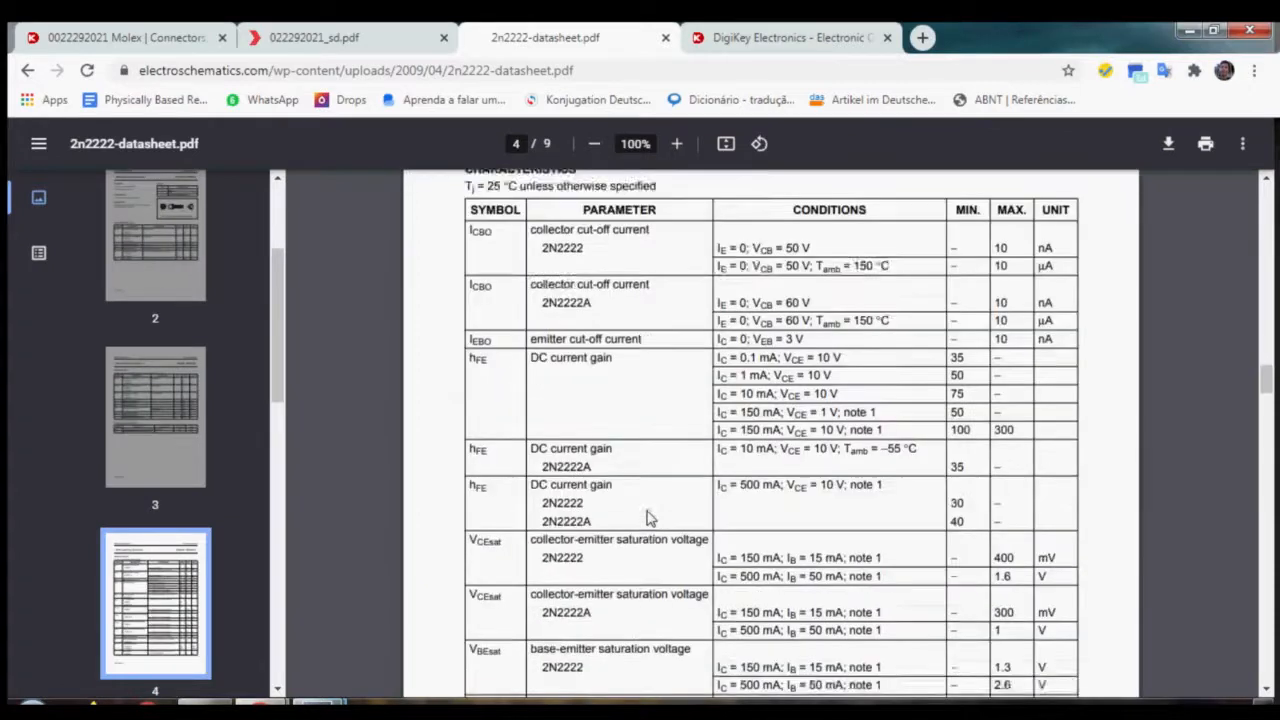
scroll(647, 517, "down", 16)
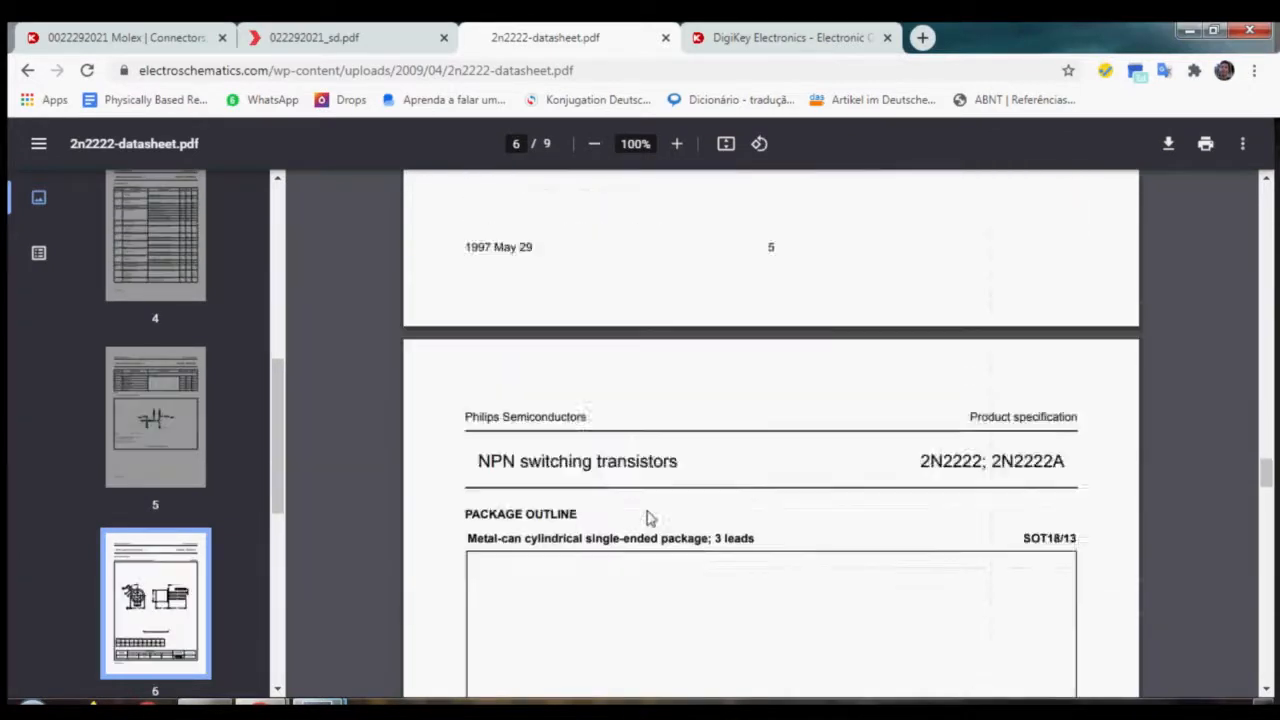
scroll(650, 517, "down", 4)
scroll(640, 515, "up", 3)
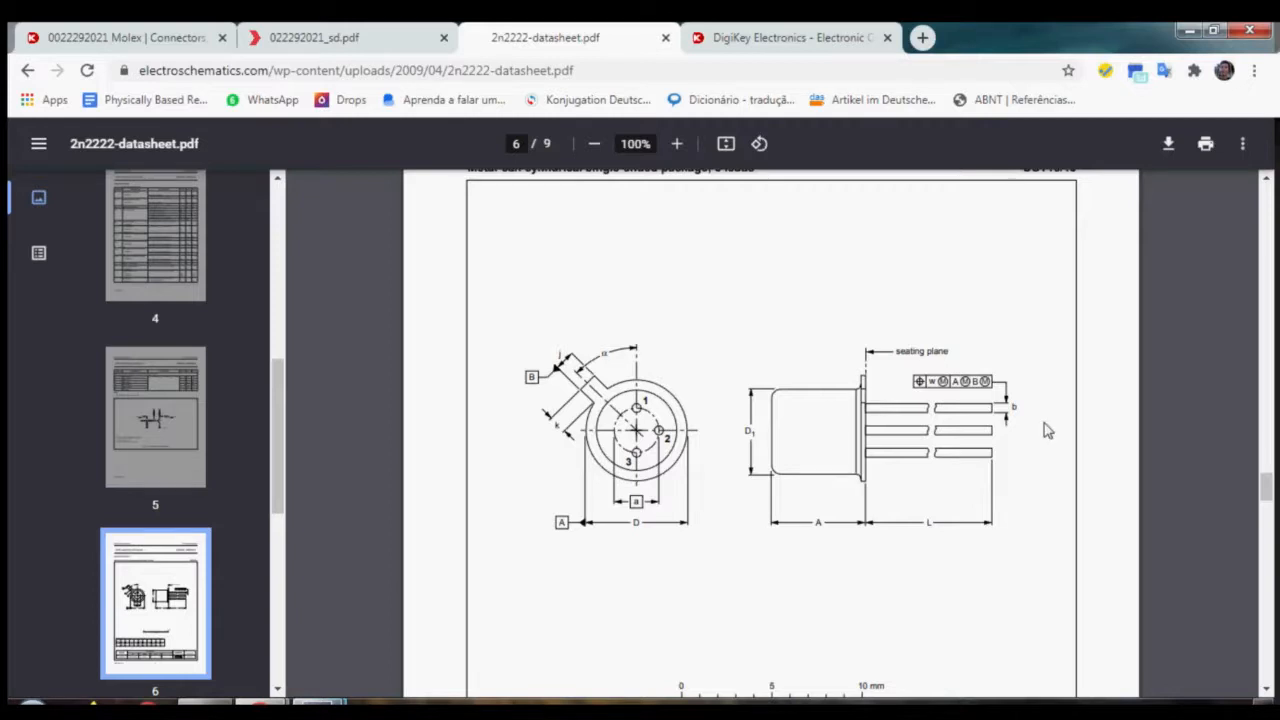
Return to the 2N2222 datasheet's cover page and highlight the part number 2N2222 in the title
scroll(1080, 490, "up", 5)
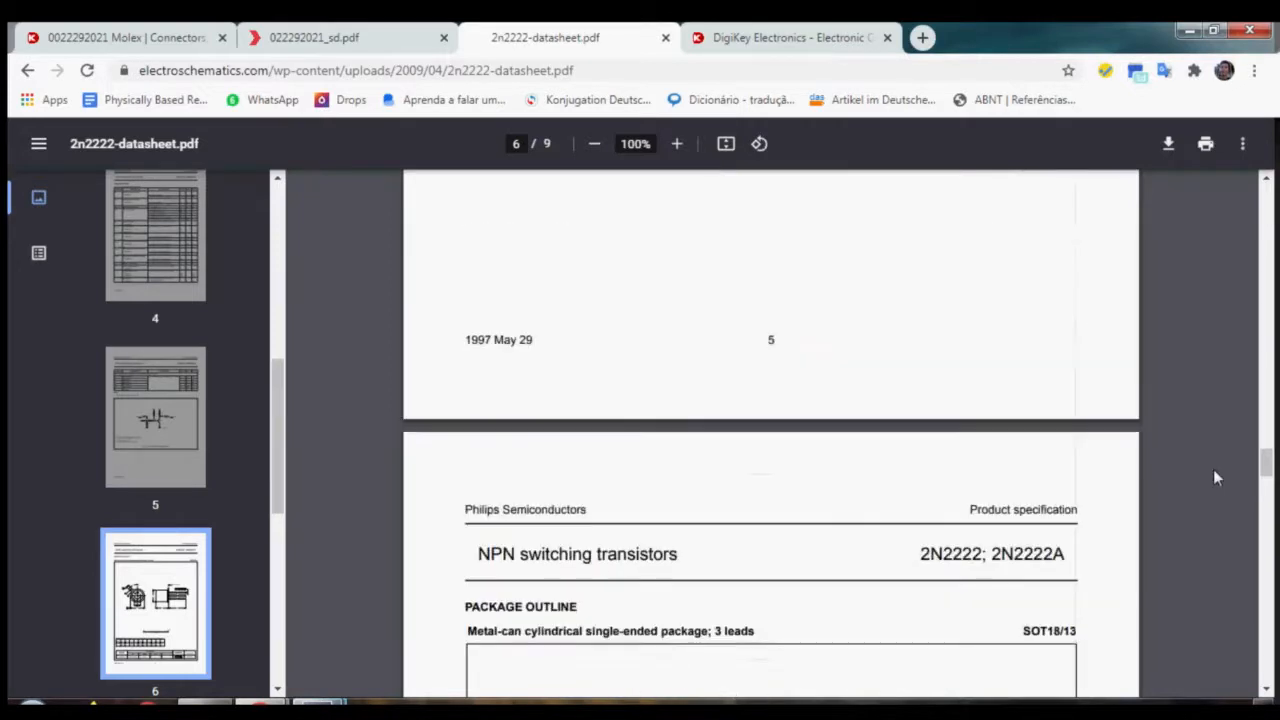
scroll(1216, 478, "up", 1)
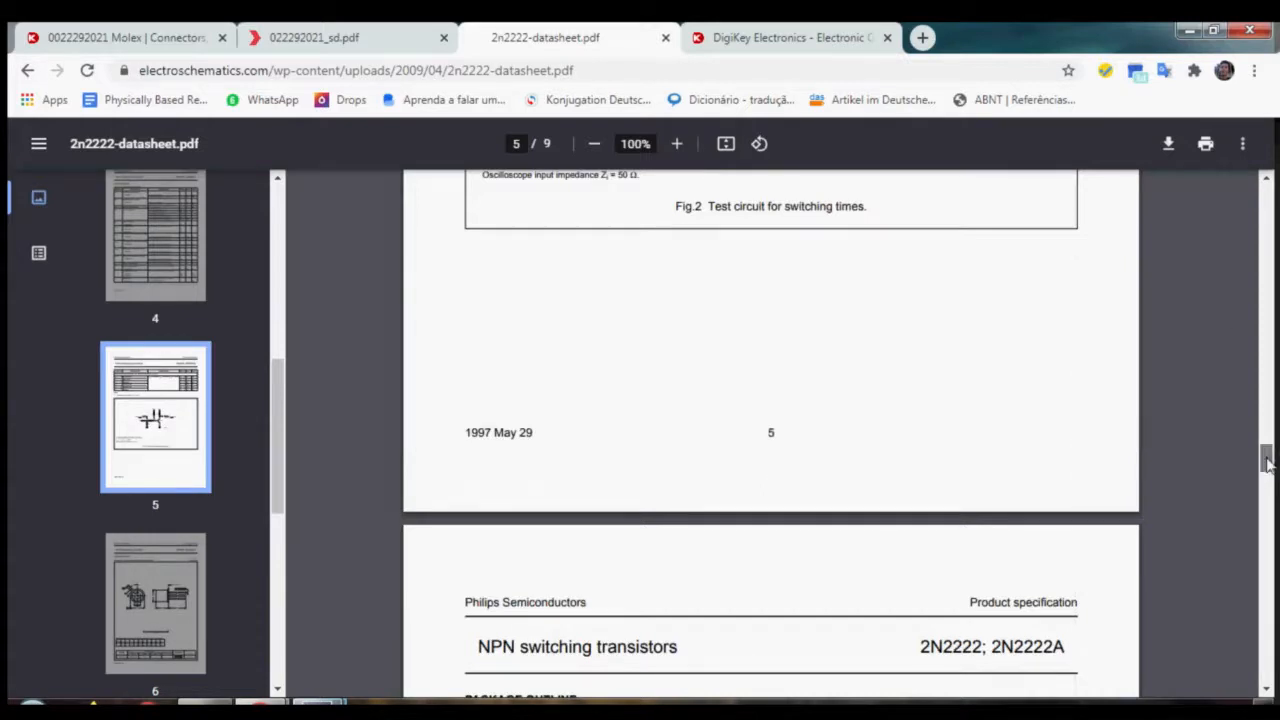
left_click_drag(1266, 462, 1244, 175)
scroll(980, 411, "down", 4)
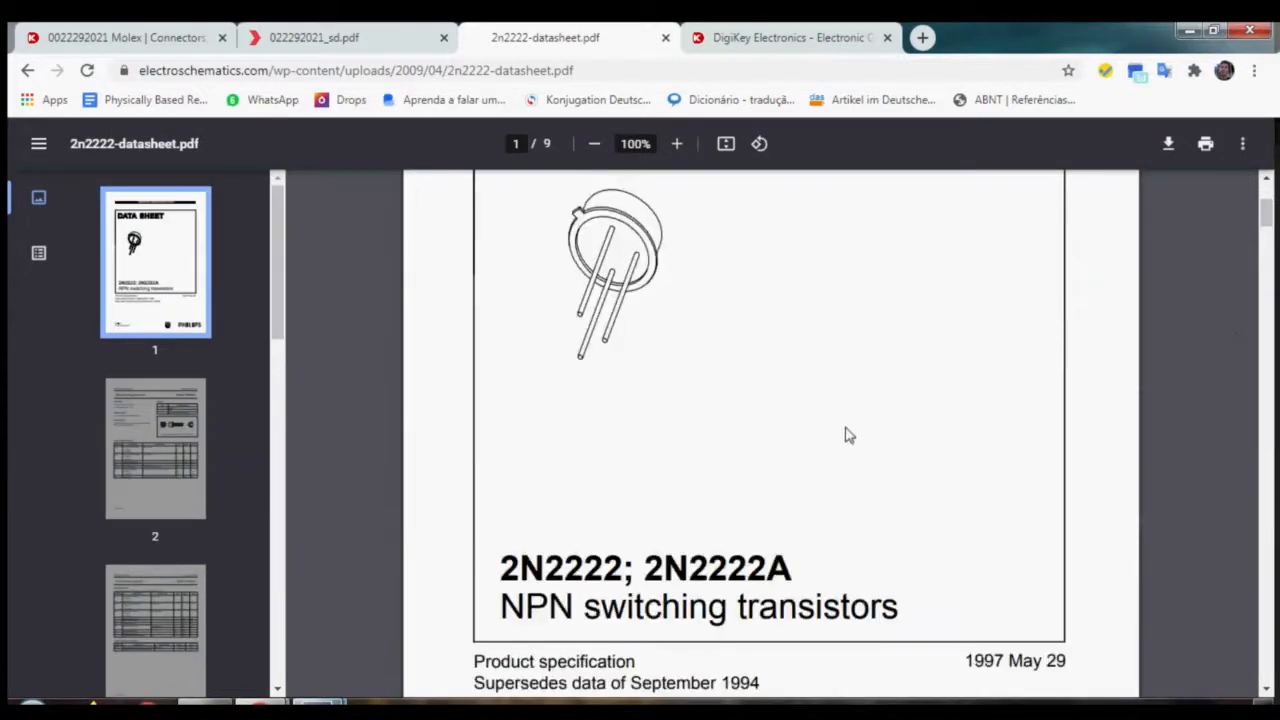
double_click(566, 480)
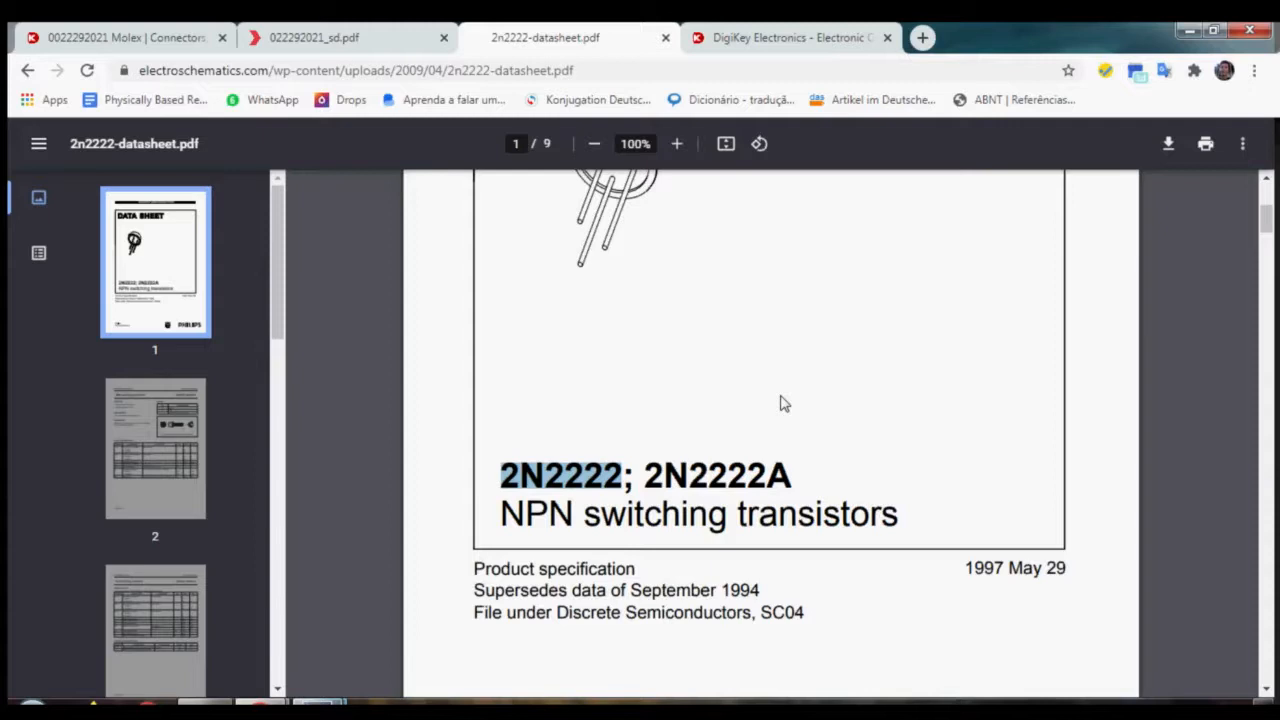
Search DigiKey for 2n2222 and open the ON Semiconductor 2N2222 product page
left_click(790, 38)
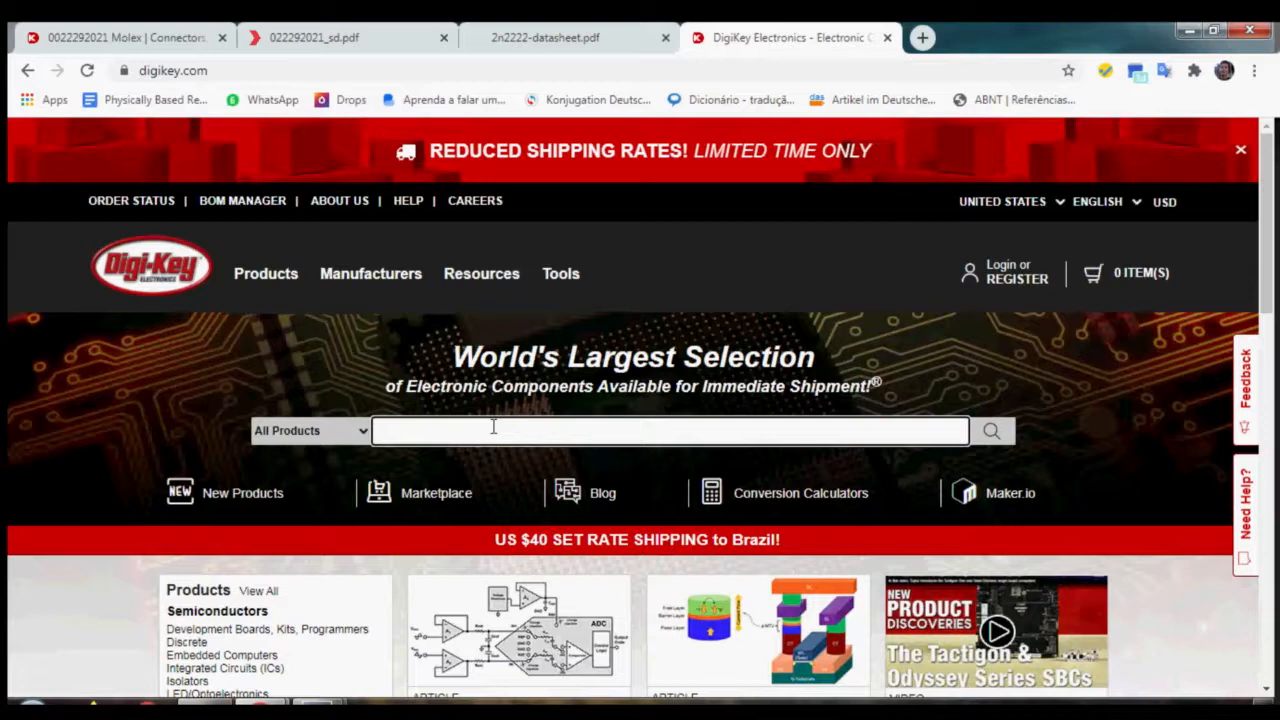
type("2n2222")
key("Return")
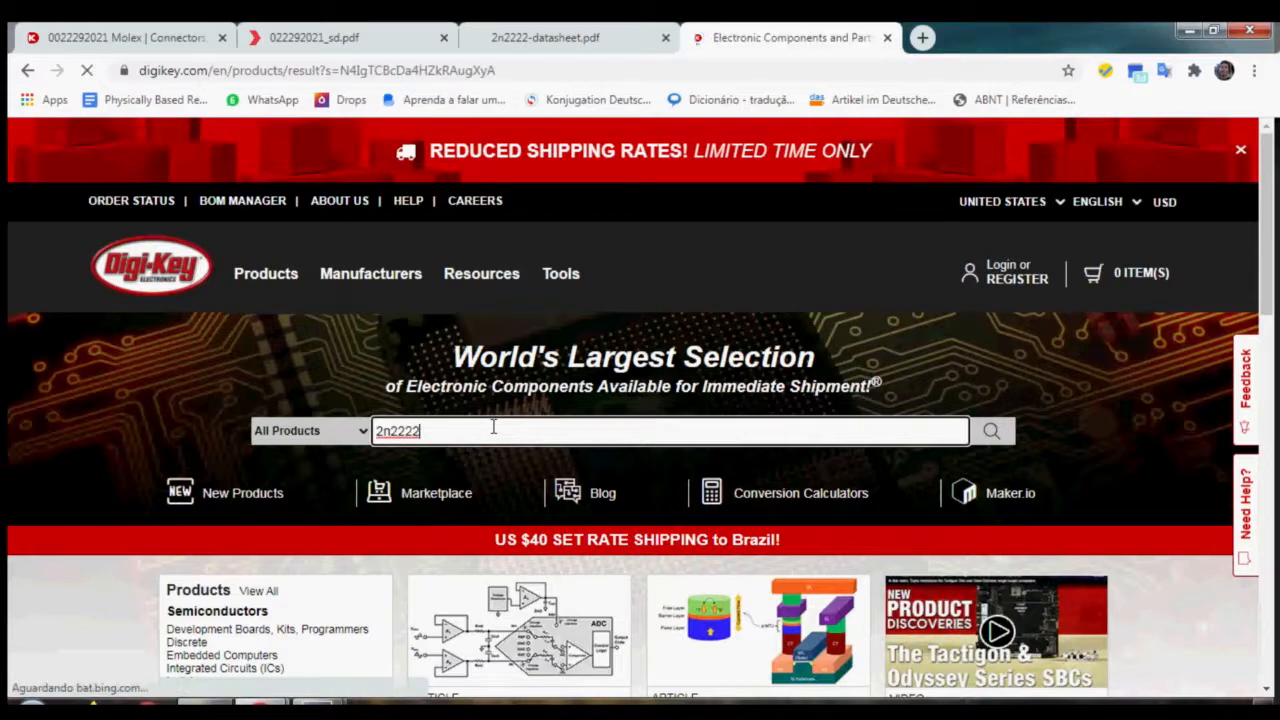
scroll(470, 460, "down", 3)
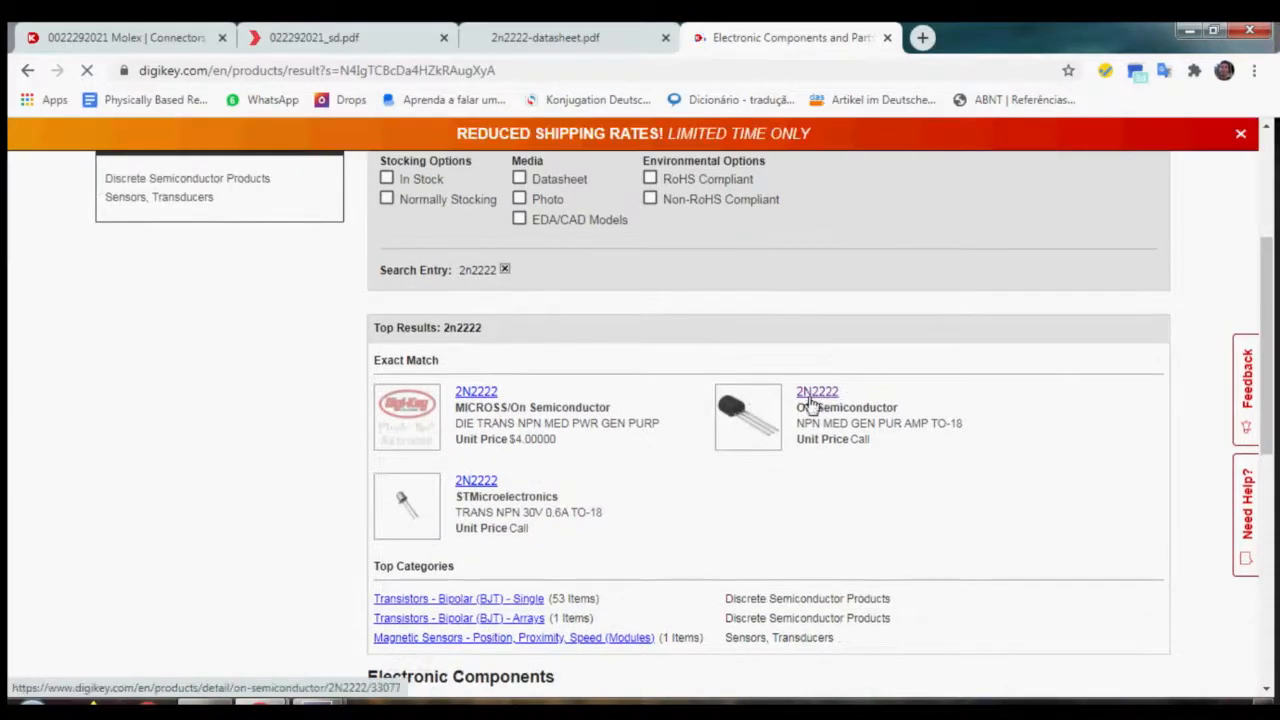
left_click(812, 396)
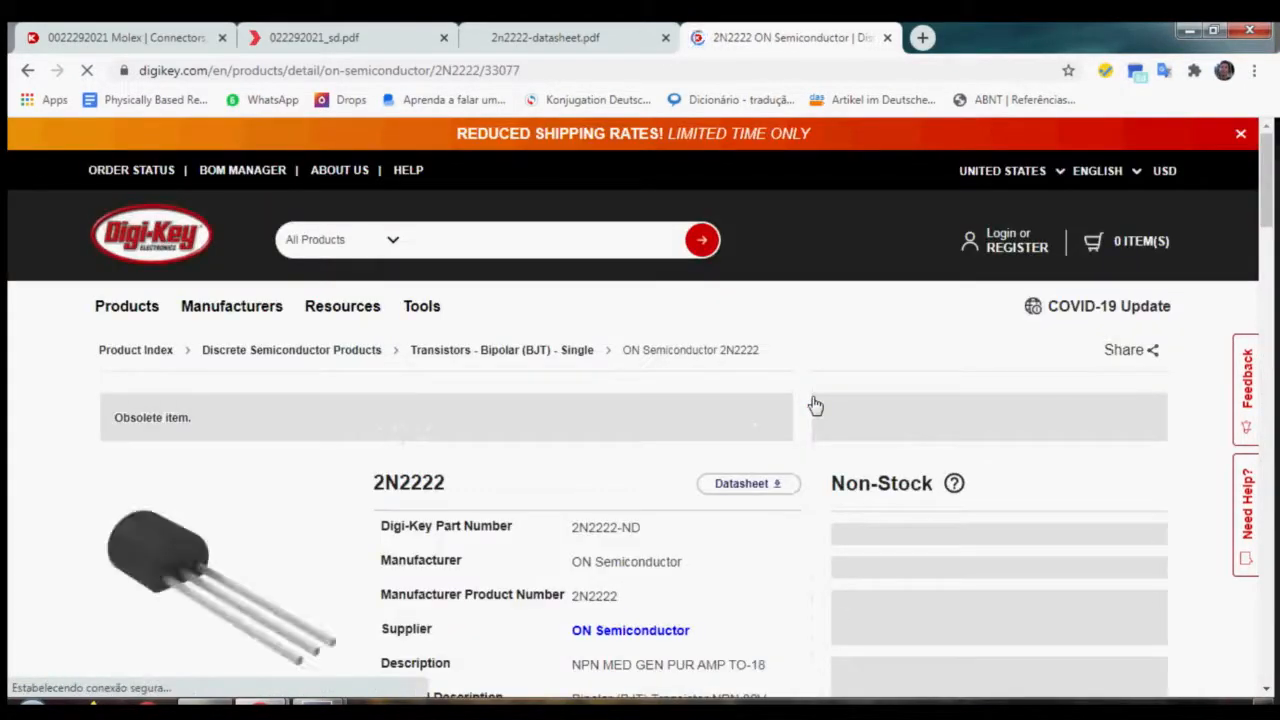
Examine the ON Semiconductor 2N2222's product image, part numbers and detailed description on DigiKey
scroll(706, 456, "down", 2)
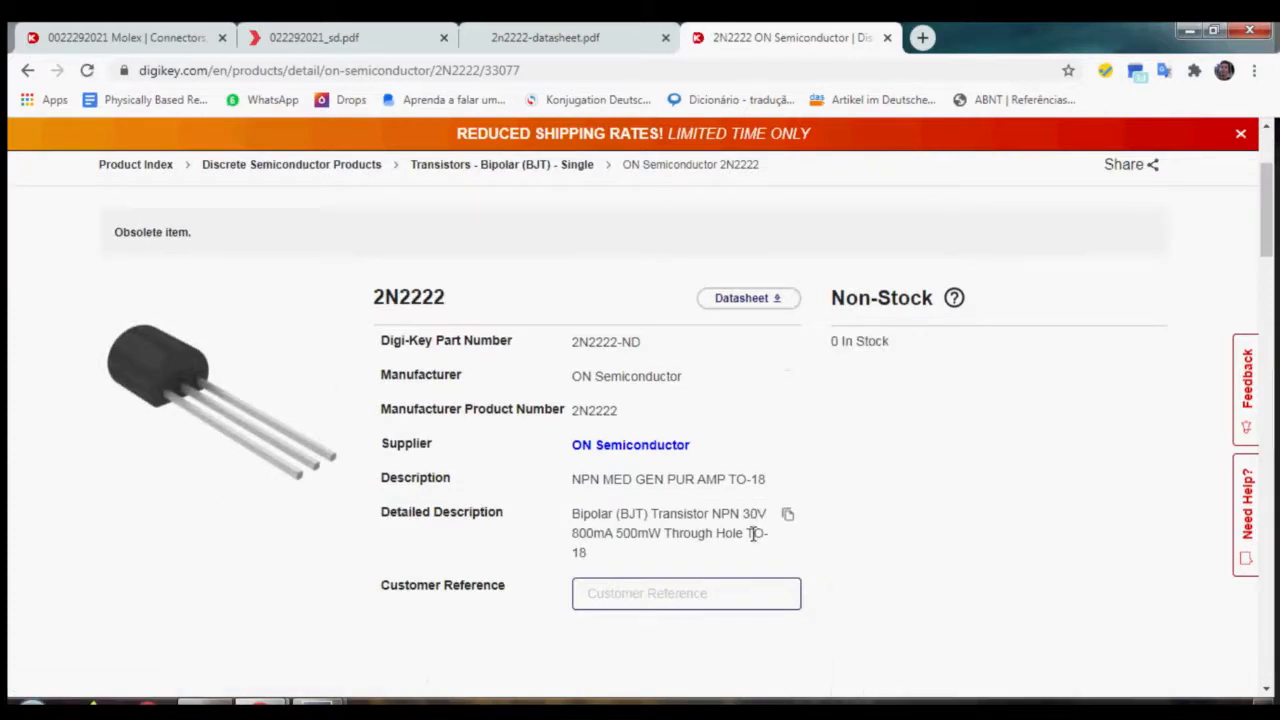
scroll(549, 374, "down", 1)
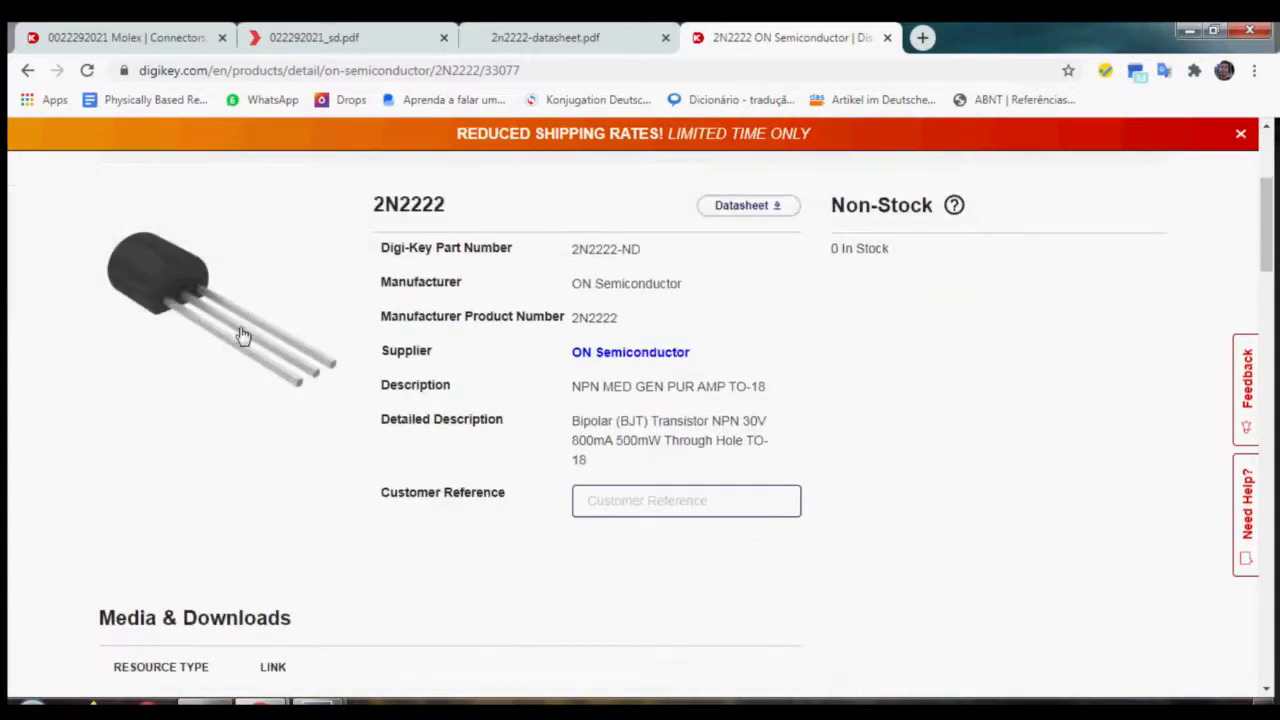
scroll(300, 382, "up", 2)
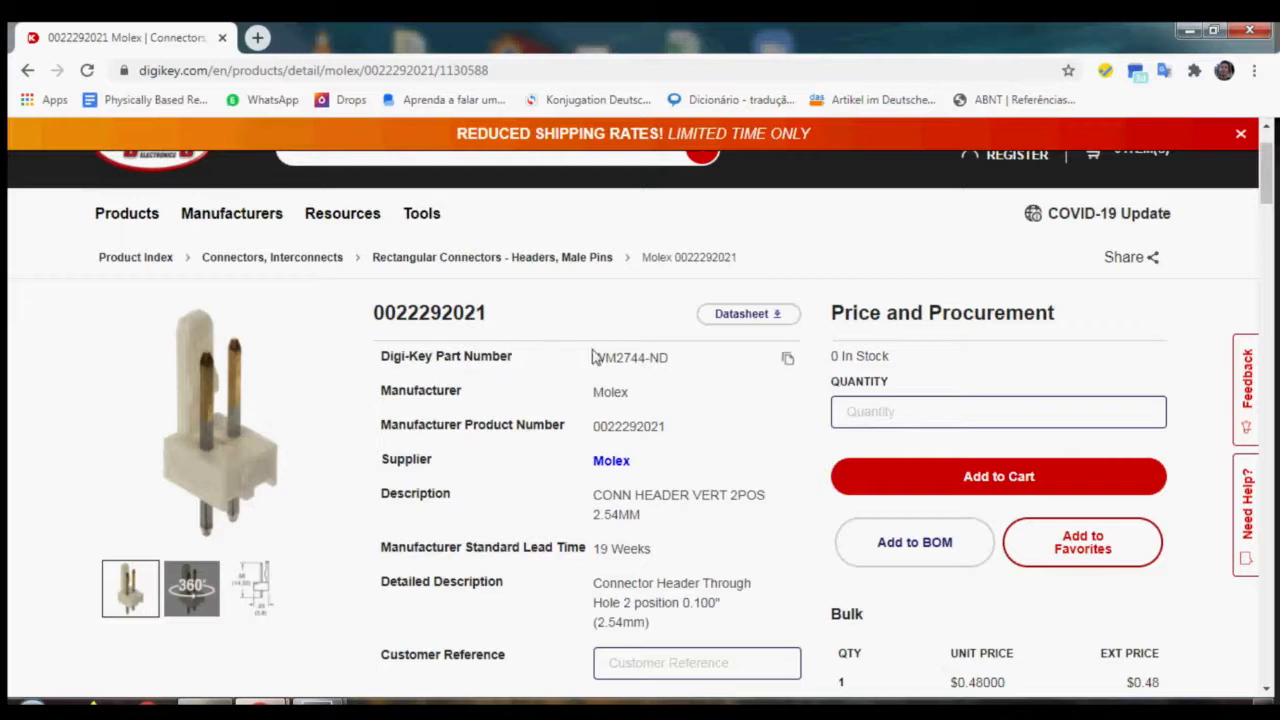
left_click_drag(593, 357, 672, 368)
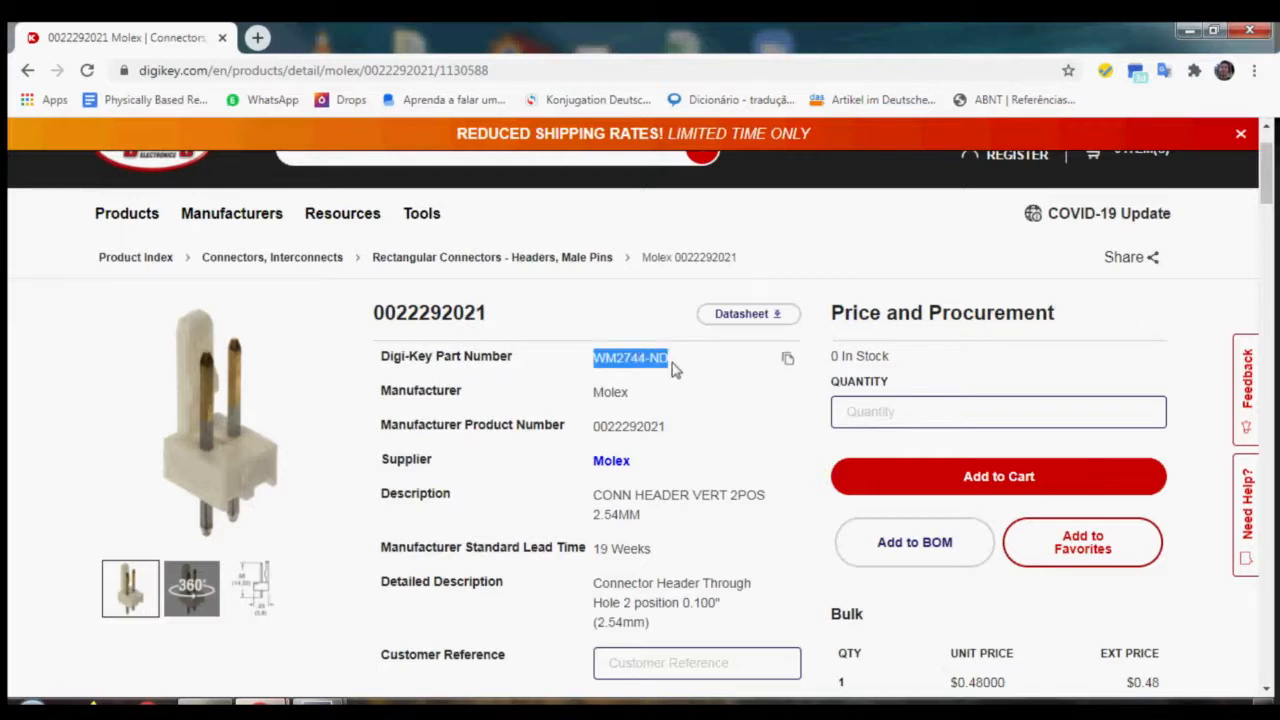
left_click(614, 324)
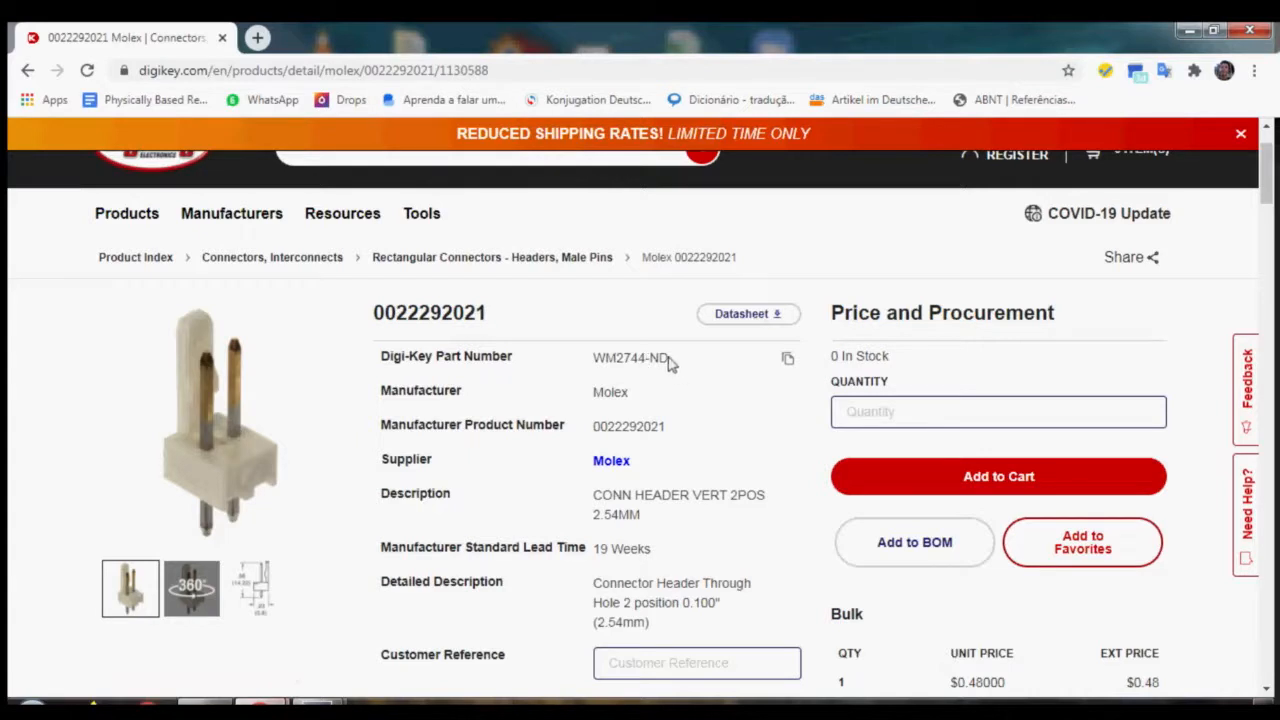
left_click_drag(670, 363, 594, 362)
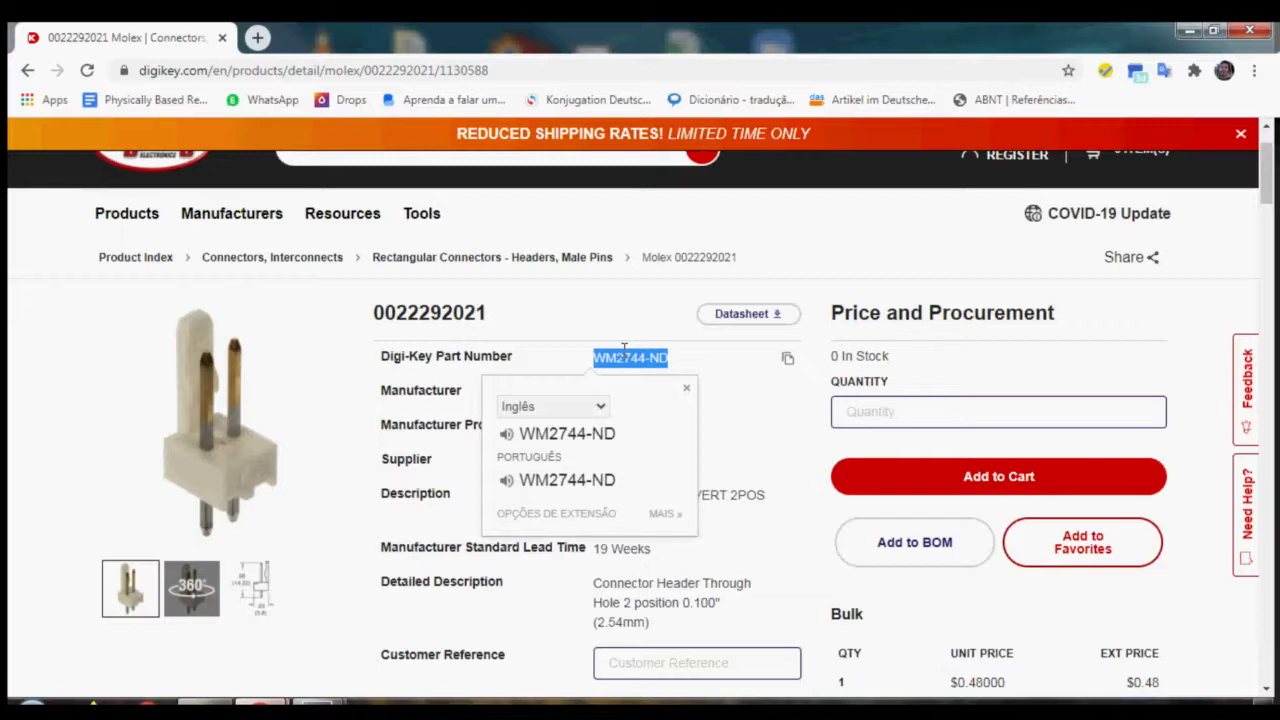
left_click(628, 357)
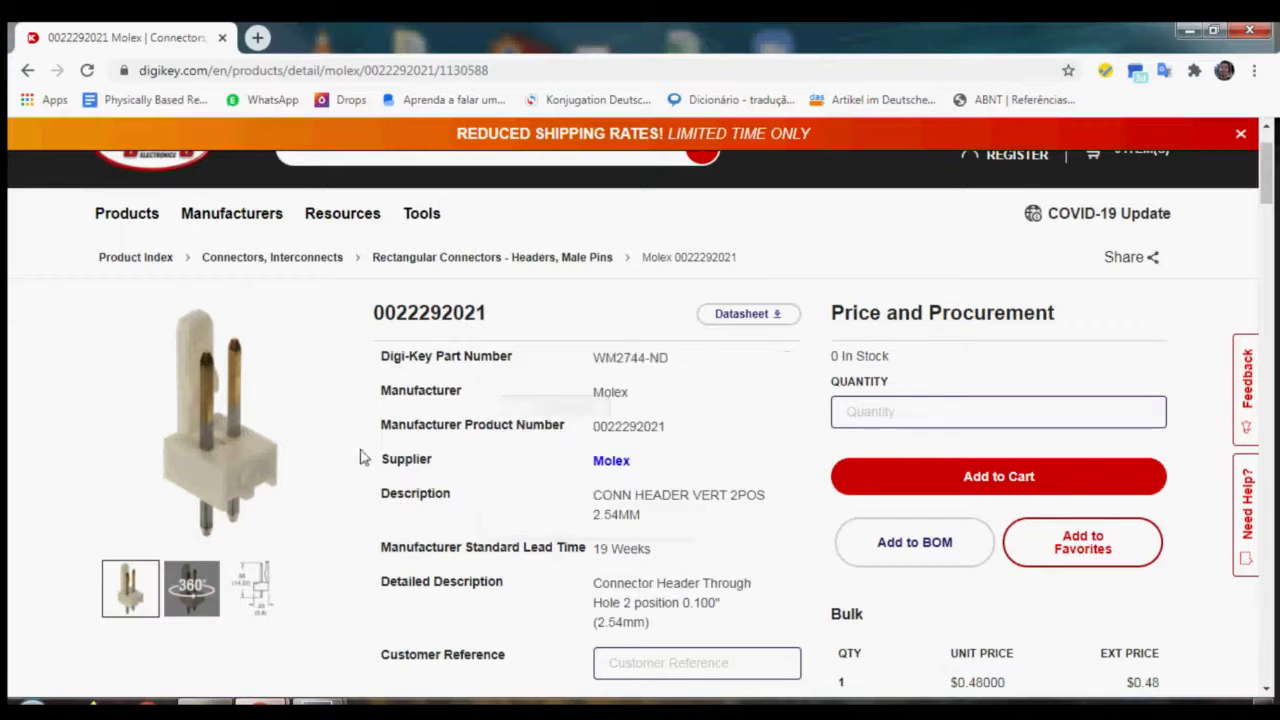
left_click_drag(672, 434, 597, 446)
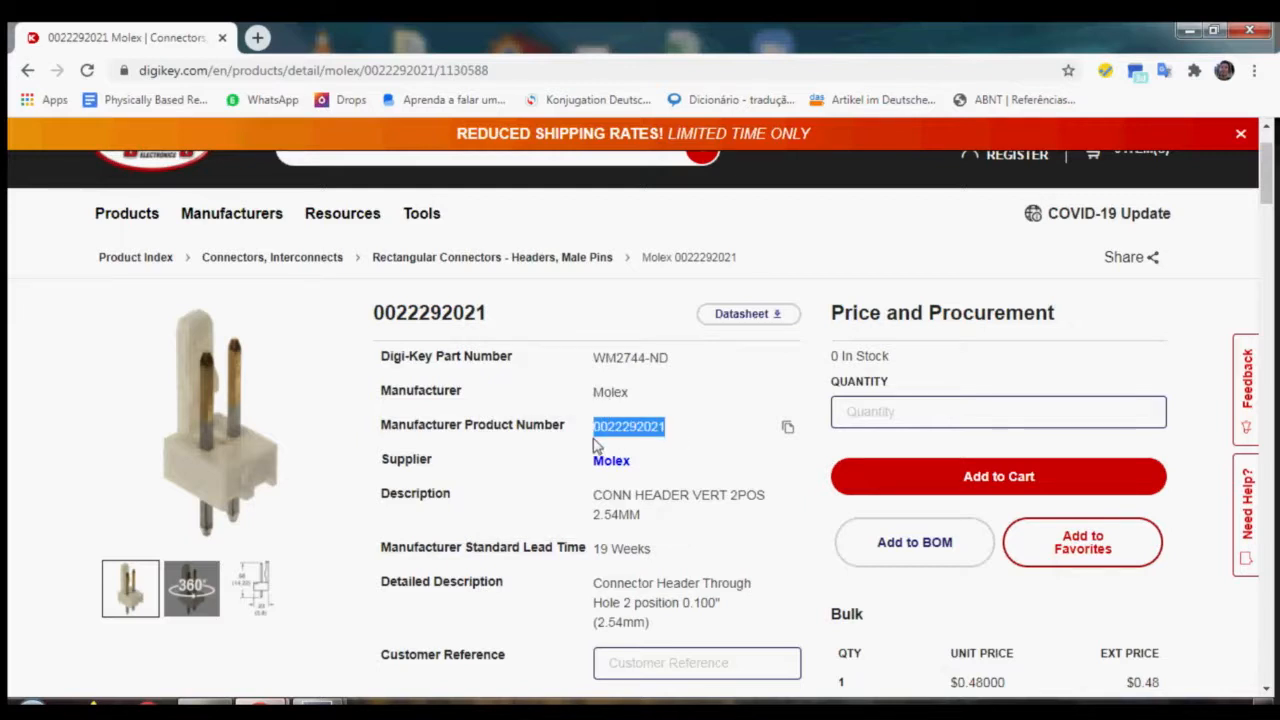
left_click(610, 441)
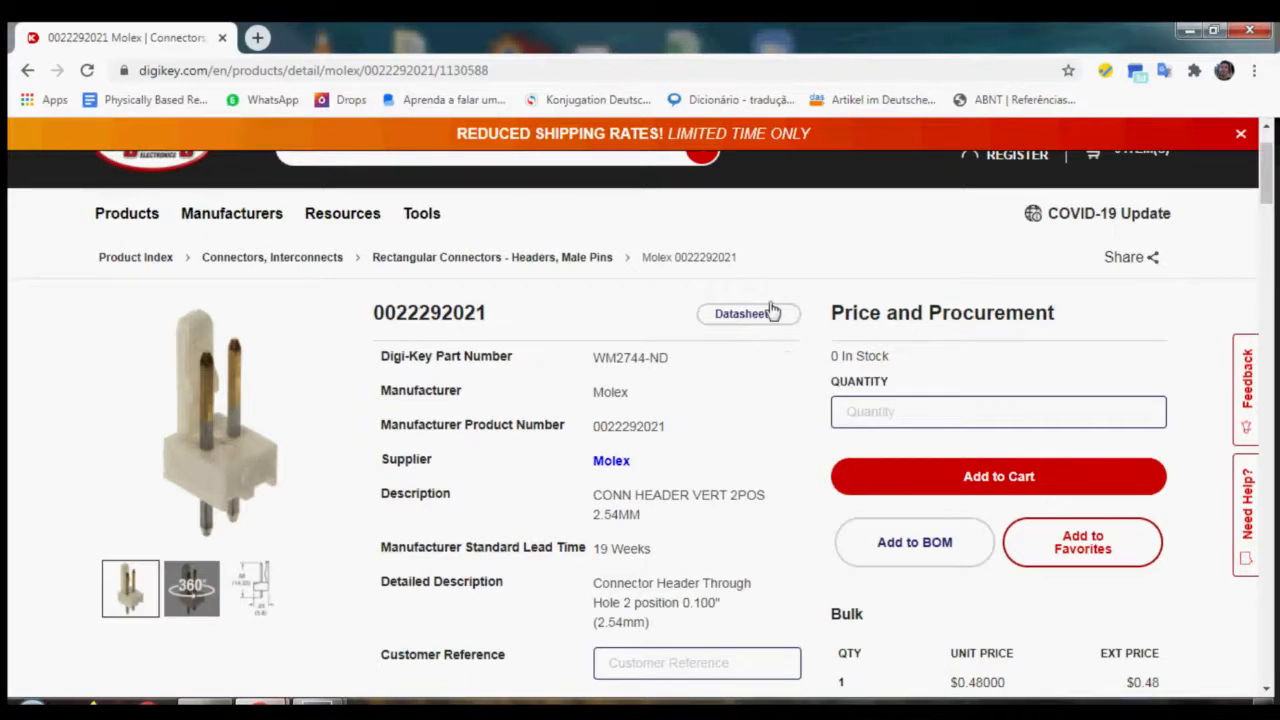
scroll(743, 400, "down", 1)
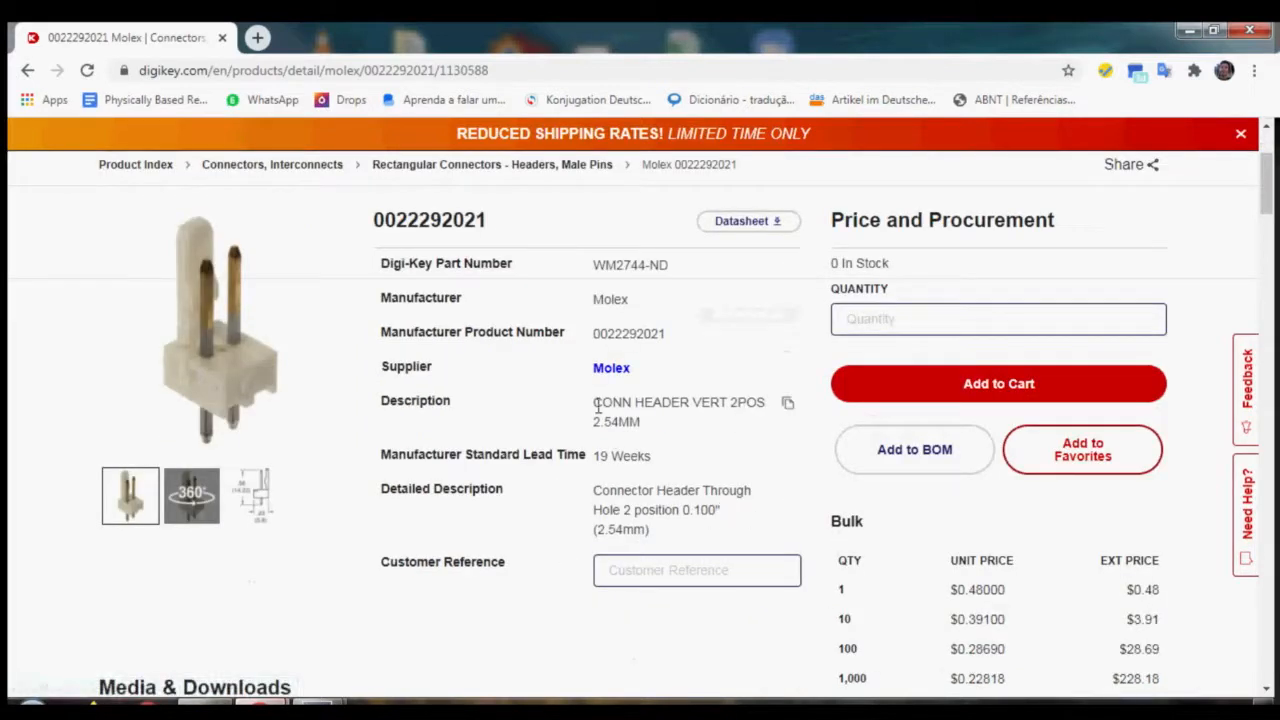
left_click_drag(592, 420, 652, 432)
left_click(703, 508)
scroll(703, 508, "down", 6)
scroll(608, 503, "up", 2)
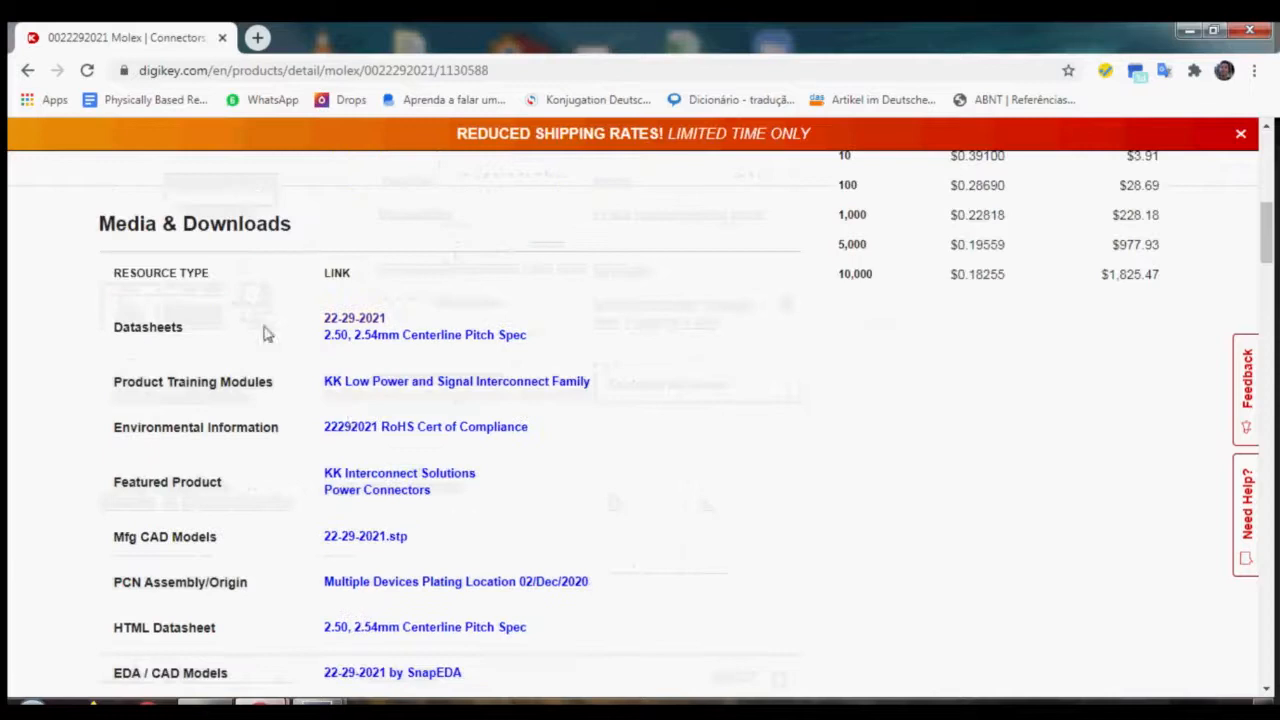
scroll(274, 446, "down", 6)
scroll(604, 511, "up", 5)
scroll(606, 505, "up", 10)
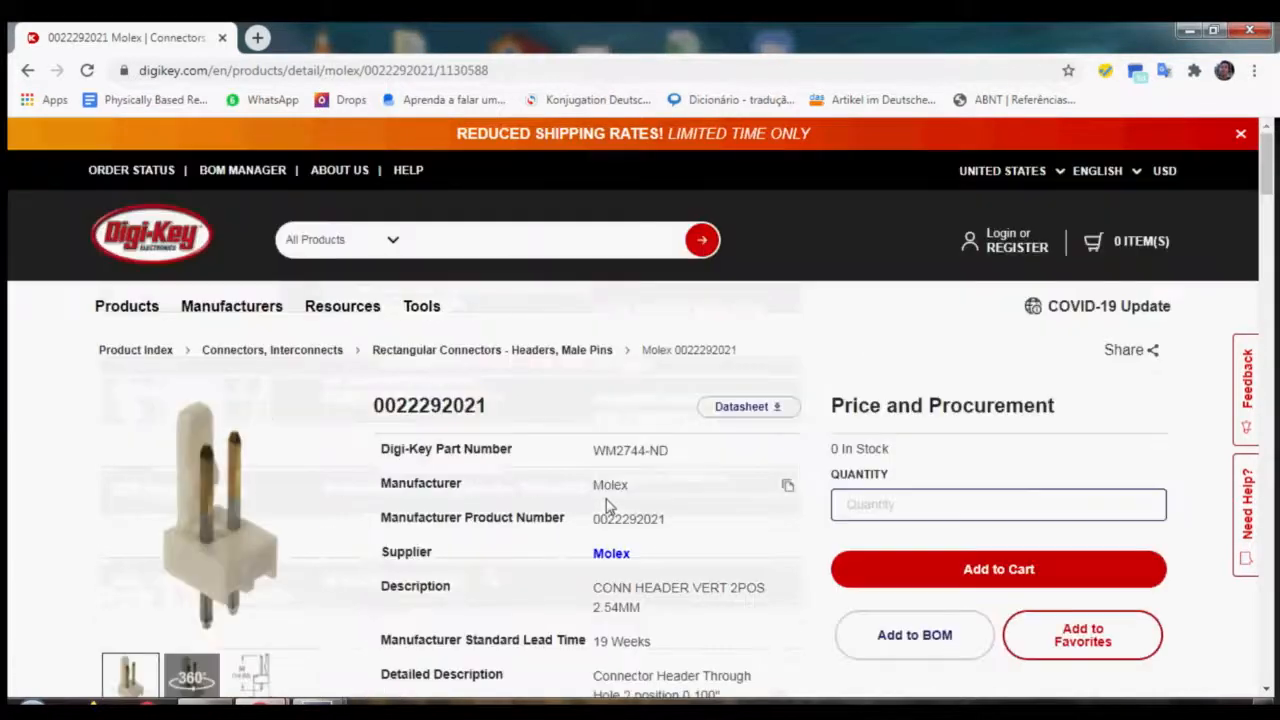
left_click(740, 407)
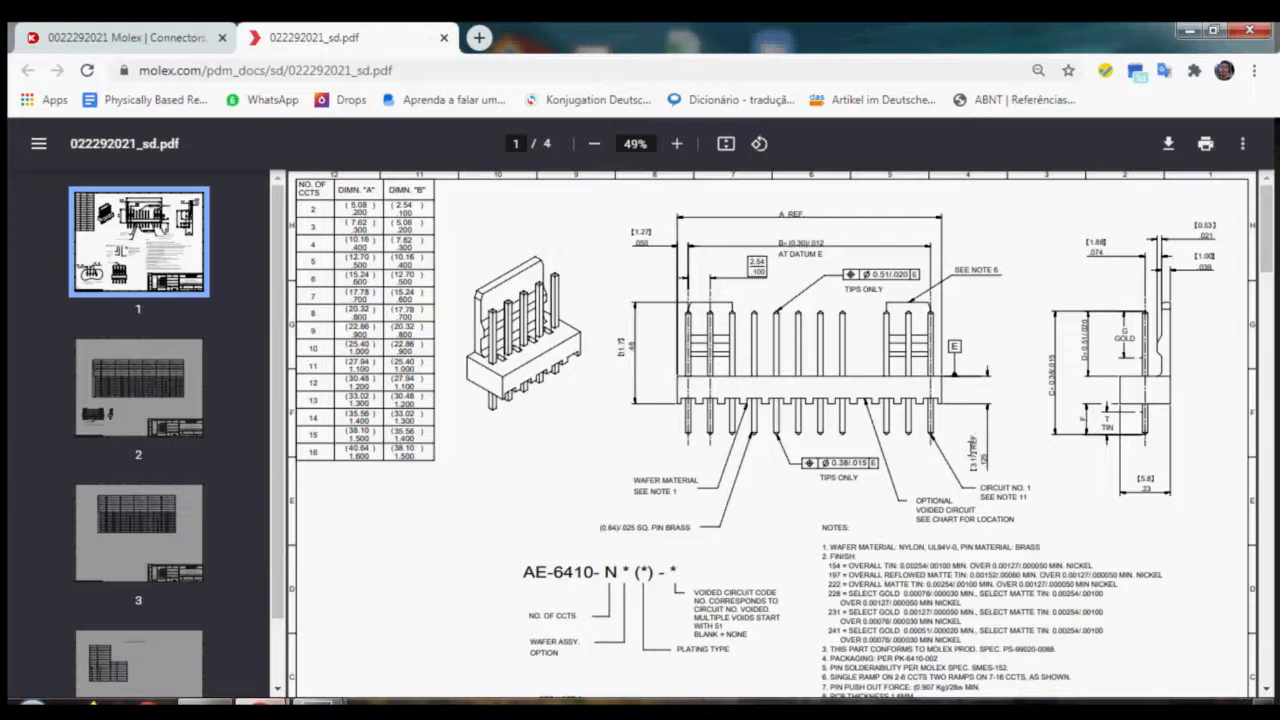
scroll(968, 450, "down", 10)
scroll(811, 543, "down", 12)
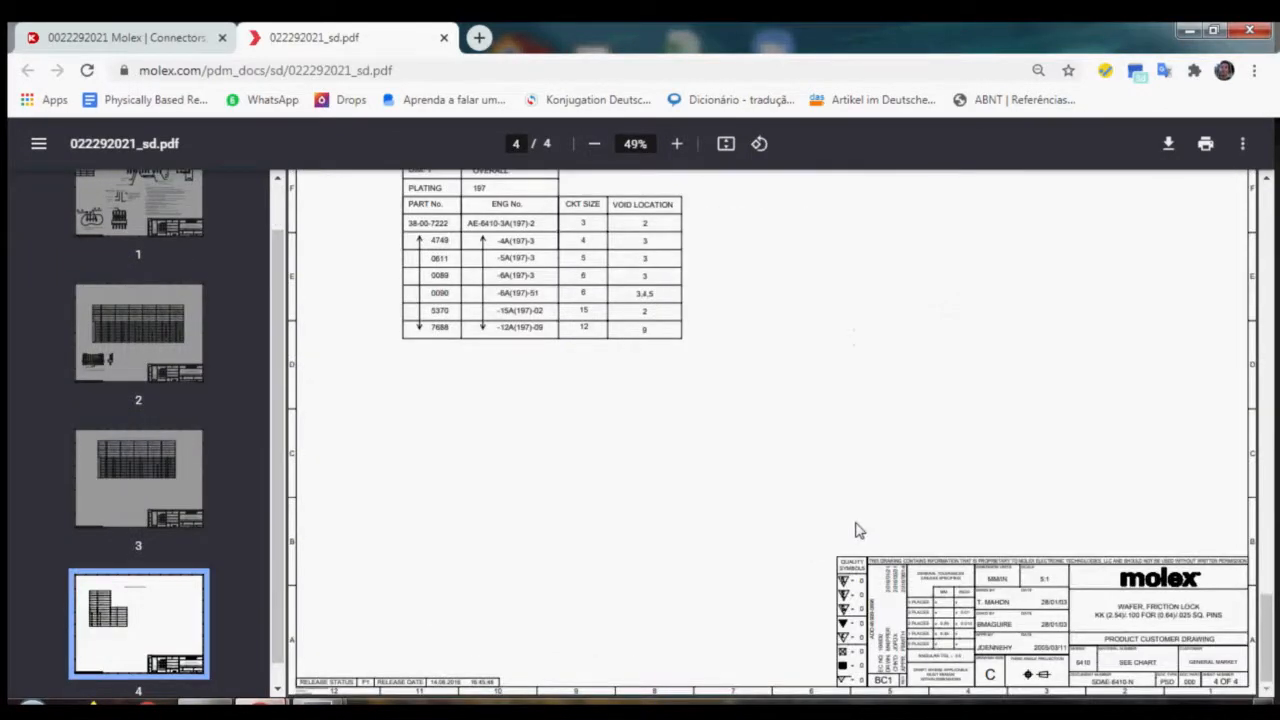
scroll(854, 530, "up", 15)
scroll(932, 498, "up", 5)
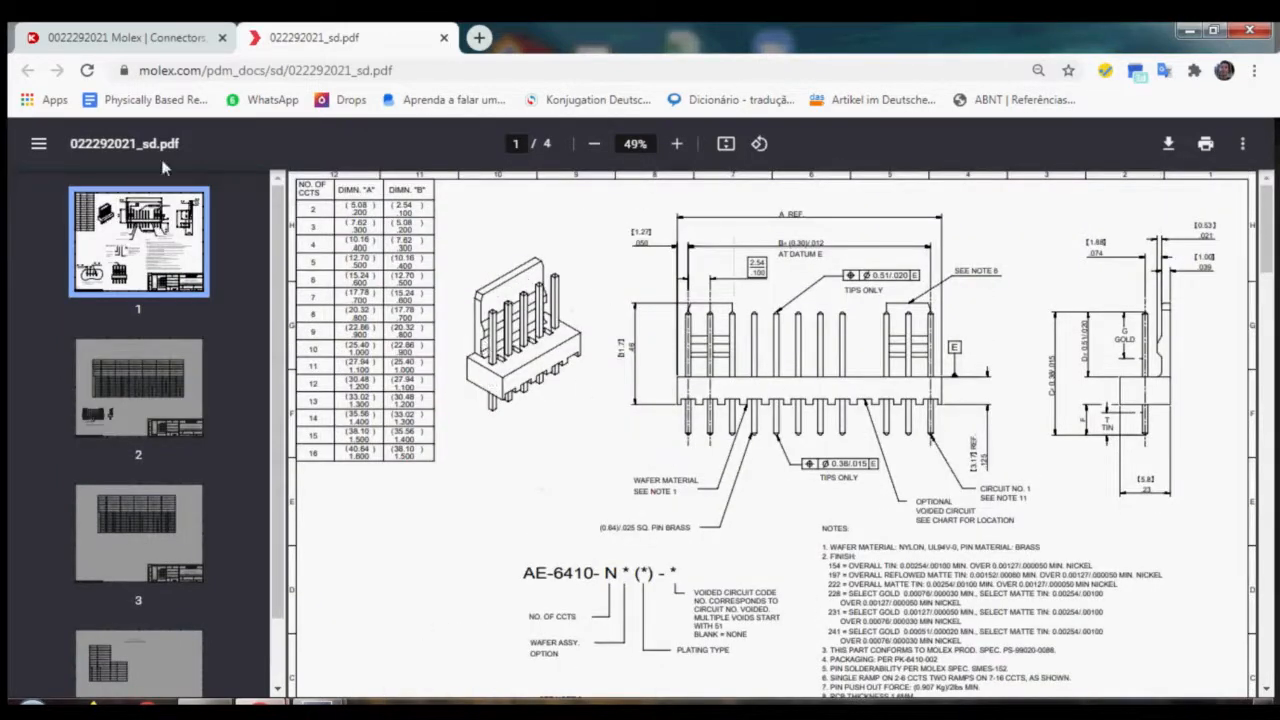
Compare the Molex connector's product photo on DigiKey with the dimensioned drawing on the datasheet's first page
left_click(115, 37)
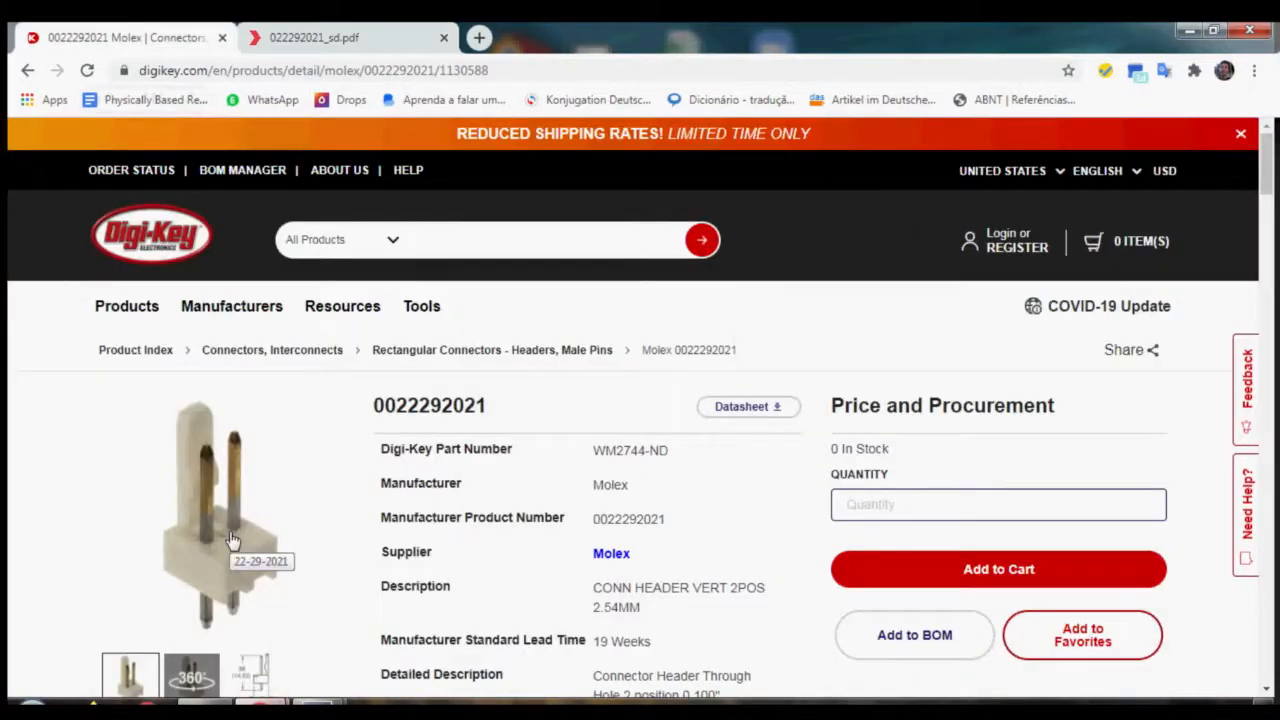
left_click(340, 37)
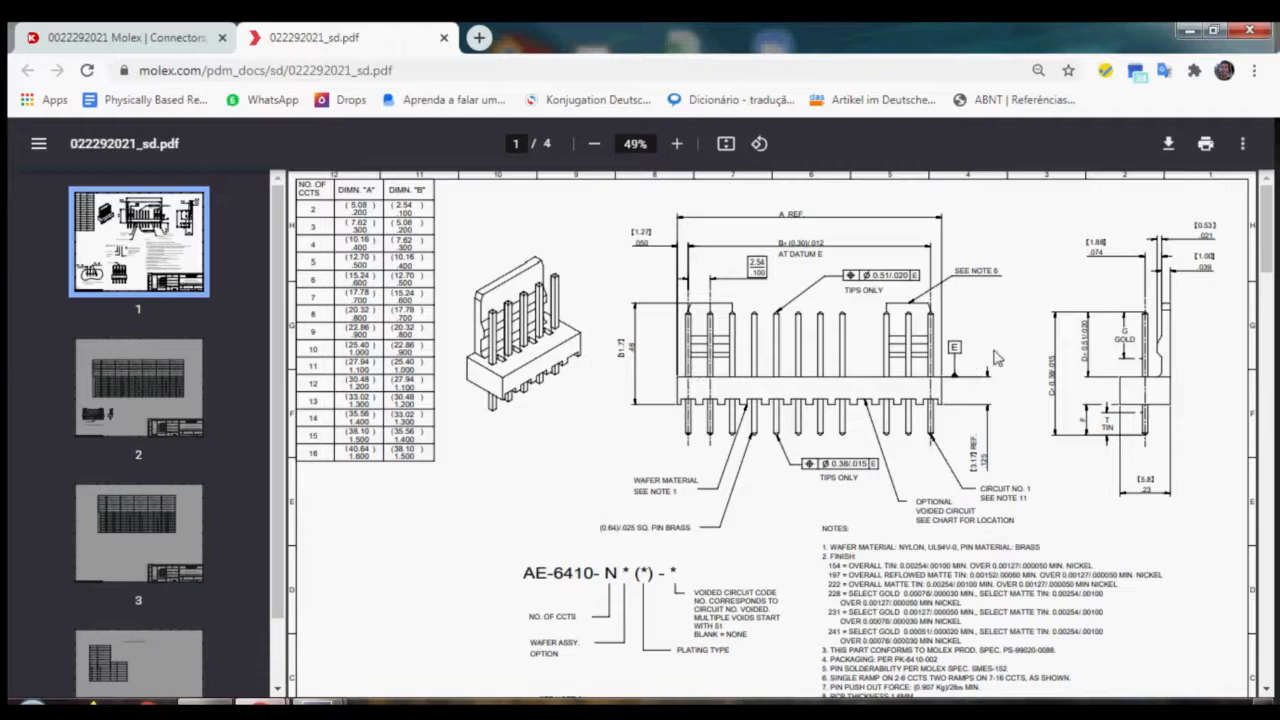
scroll(990, 362, "down", 1)
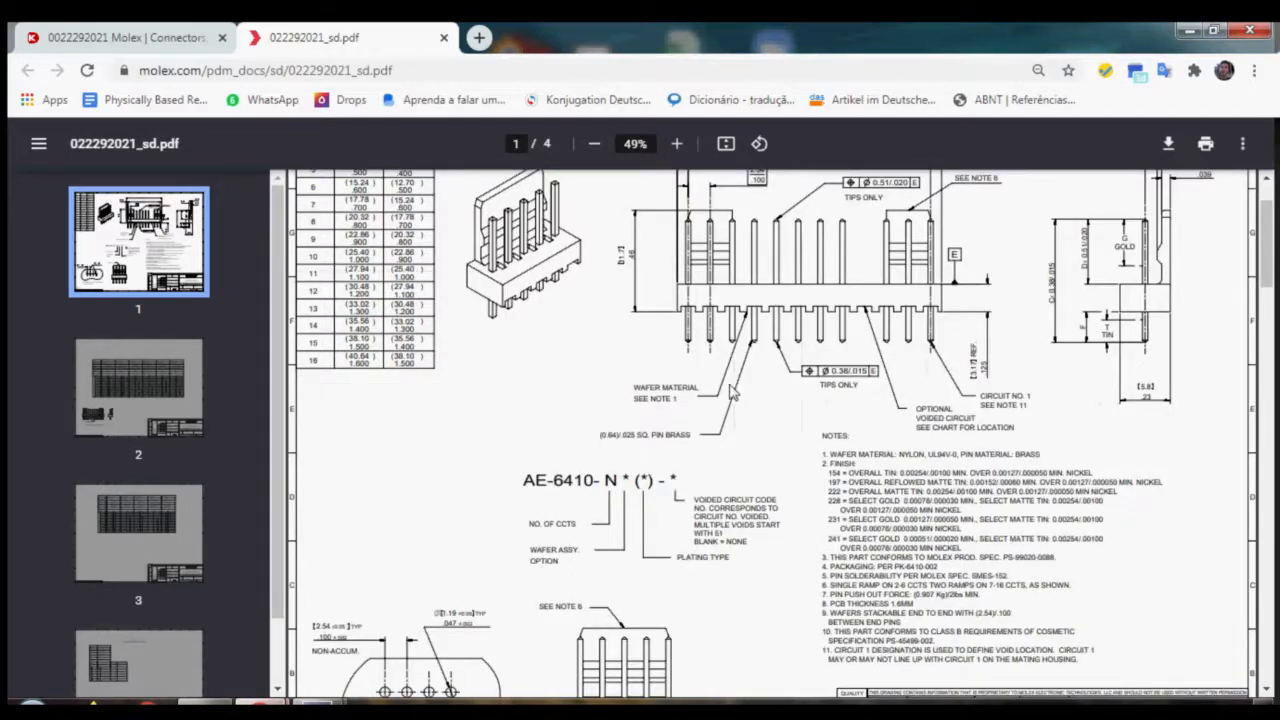
scroll(716, 333, "up", 1)
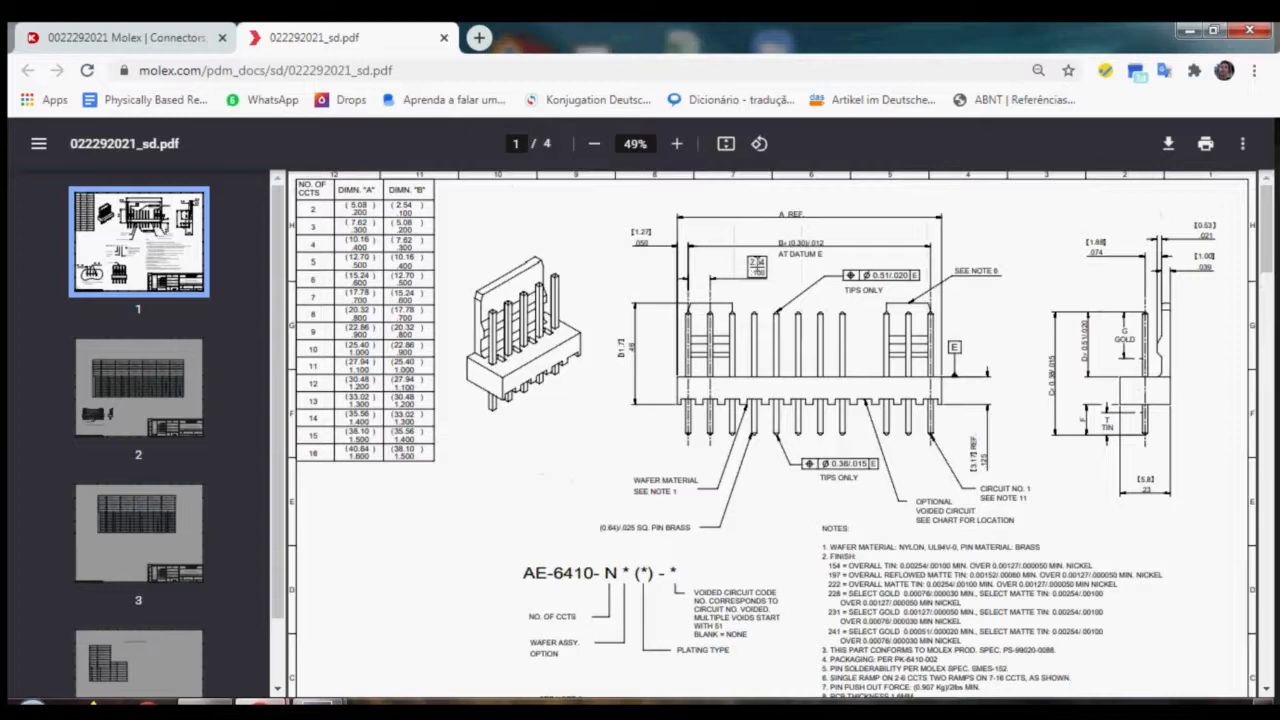
Point out the 2.54 pin pitch on the datasheet drawing and copy the Digi-Key part number WM2744-ND from the connector's product page
left_click_drag(750, 264, 769, 264)
left_click(156, 35)
scroll(789, 400, "down", 1)
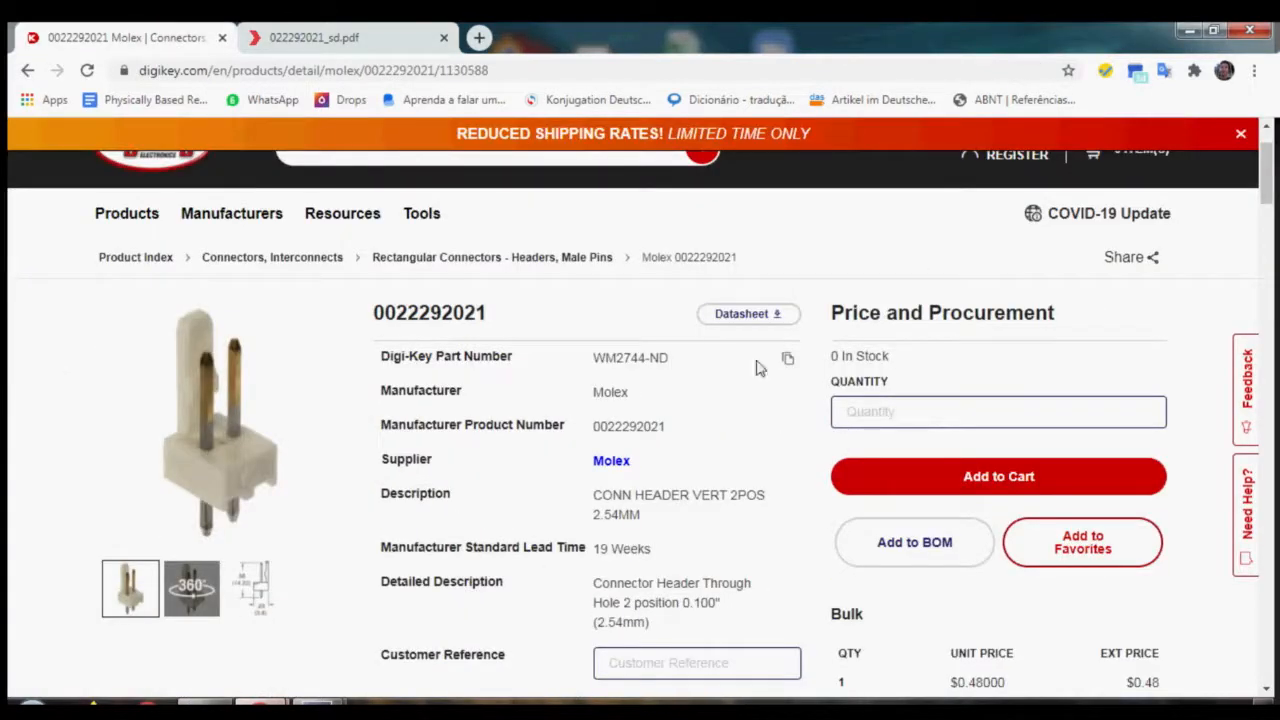
left_click(787, 360)
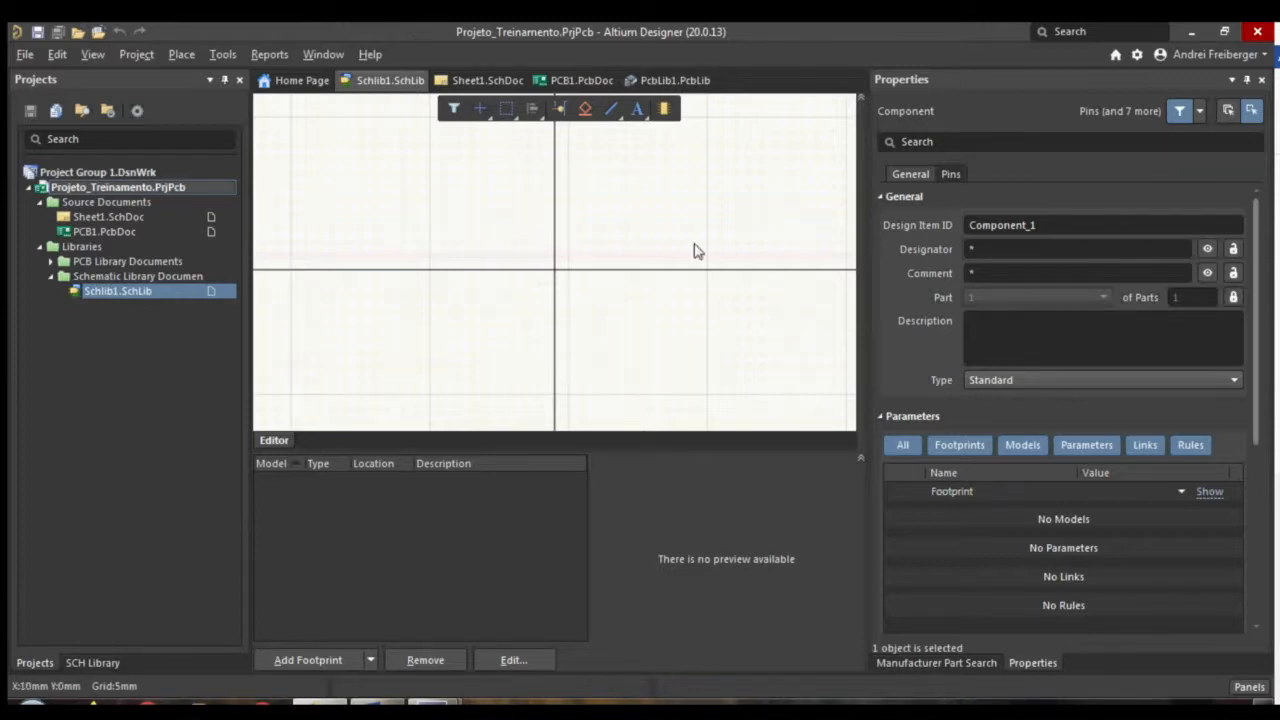
Switch to Altium Designer, list the components of Schlib1.SchLib, and try to delete the default Component_1
left_click(112, 292)
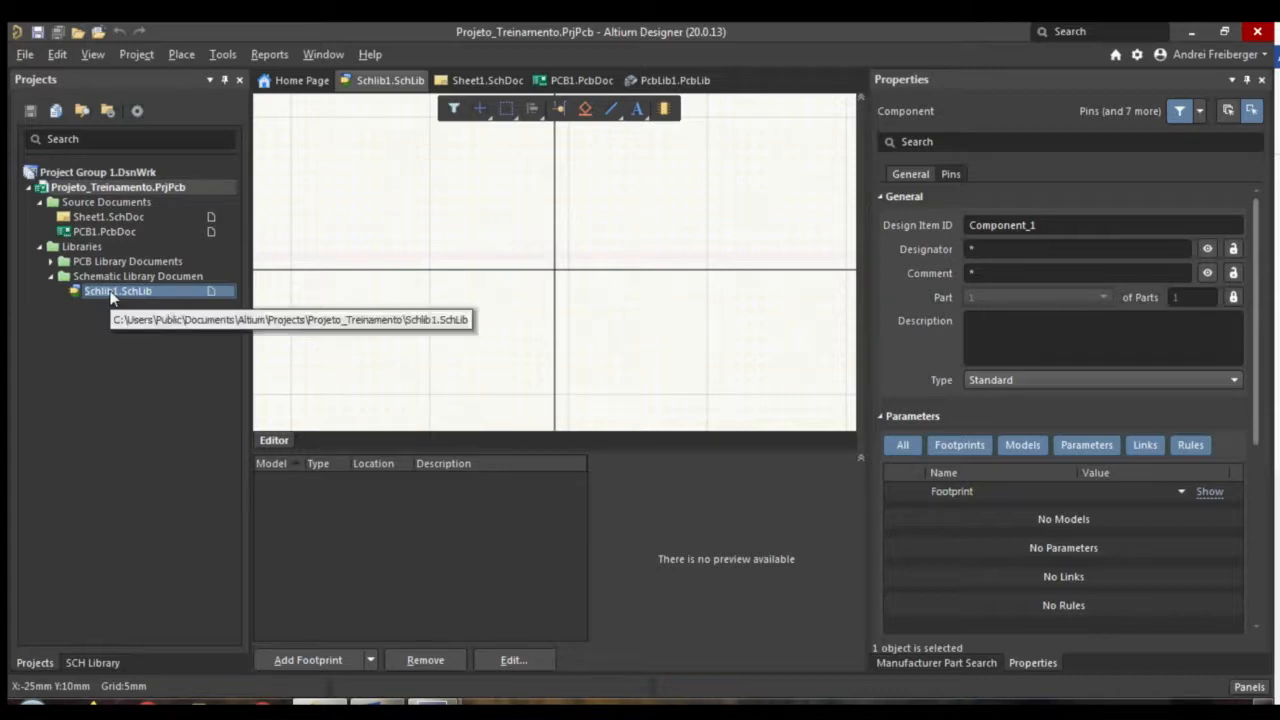
left_click(90, 663)
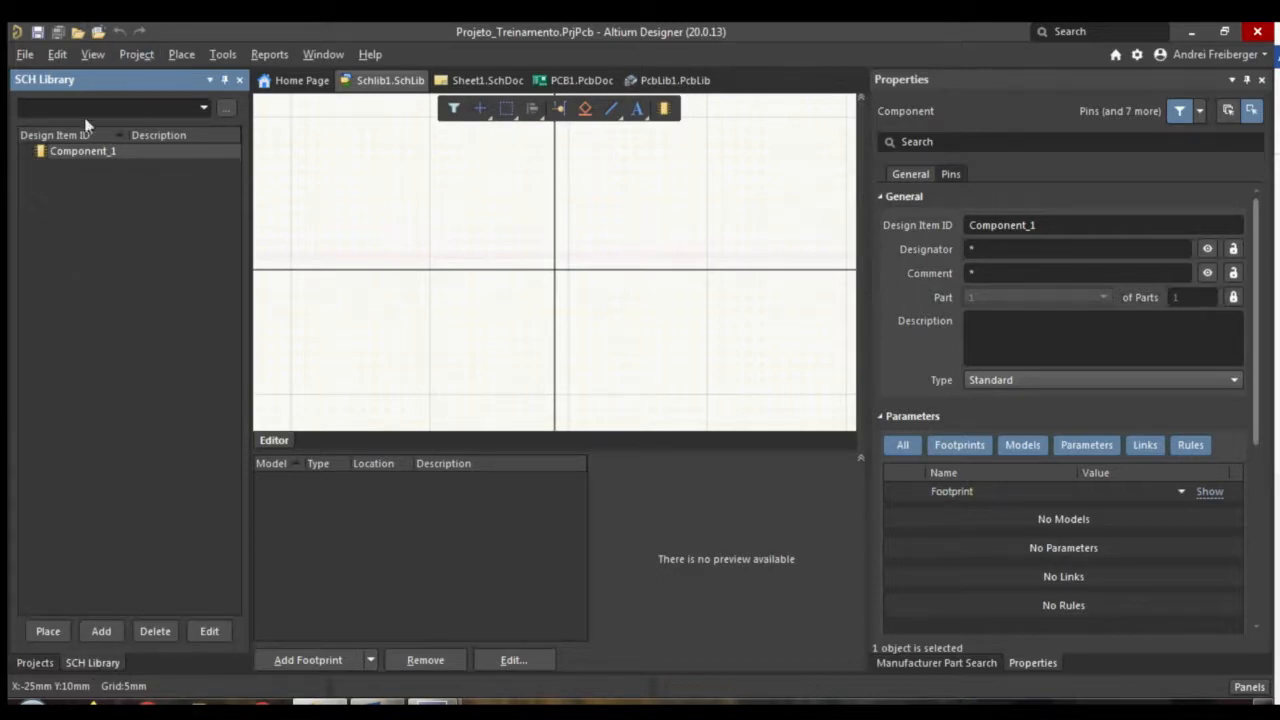
left_click(63, 151)
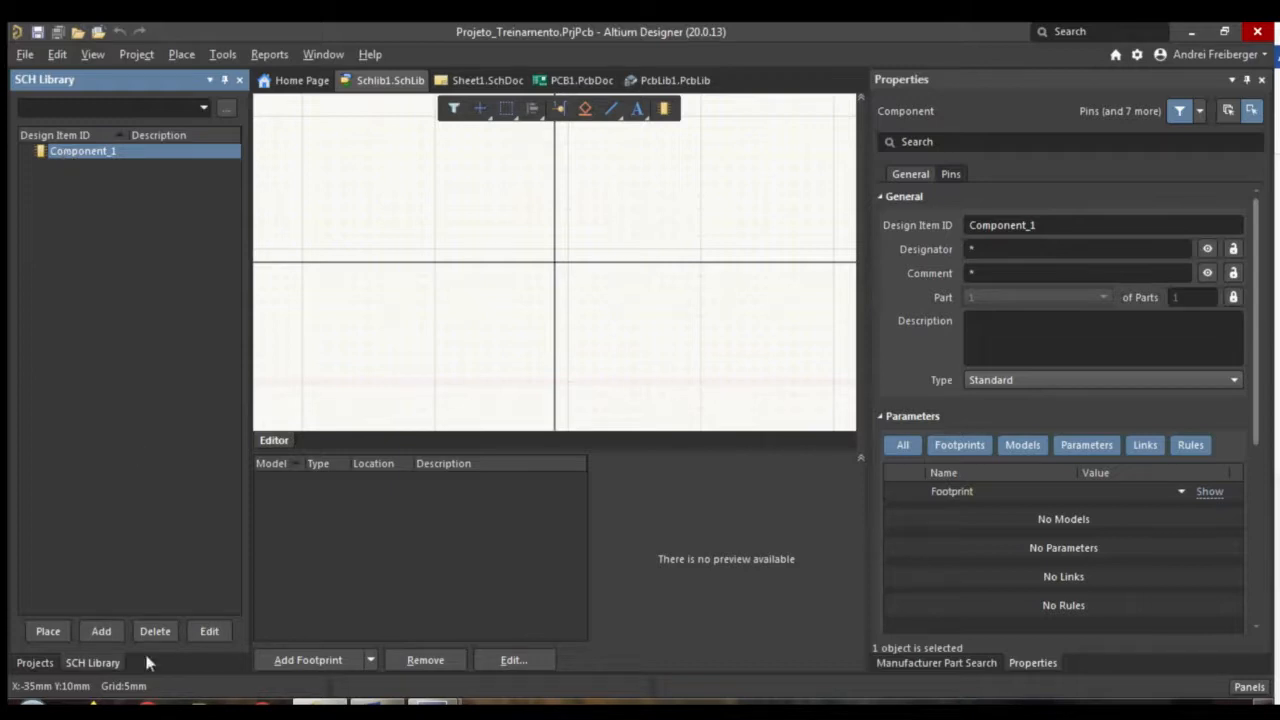
left_click(162, 632)
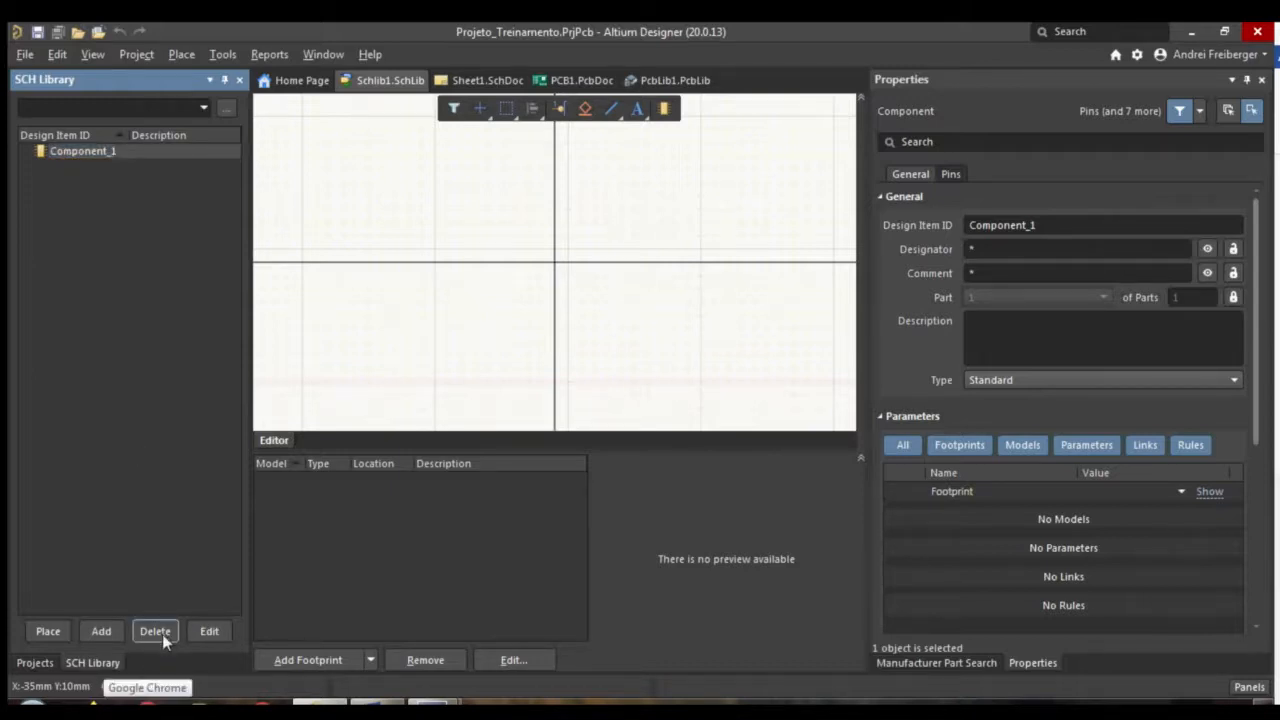
left_click(643, 400)
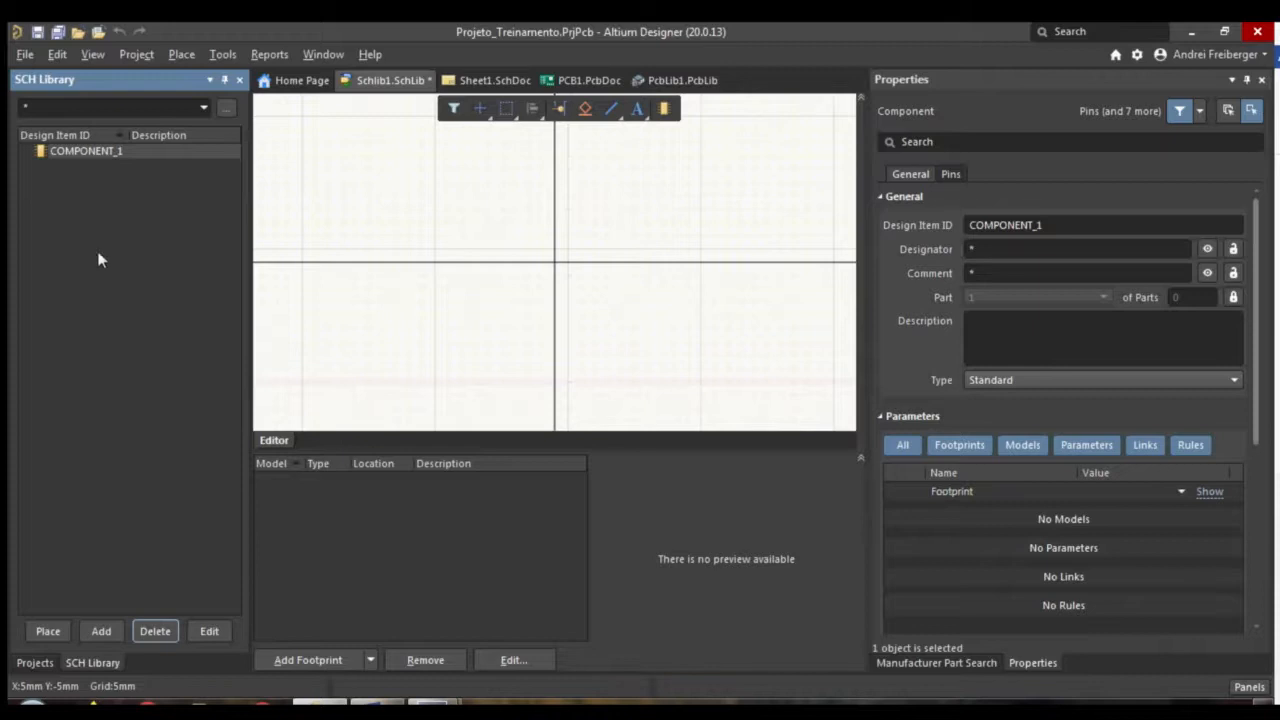
left_click(113, 185)
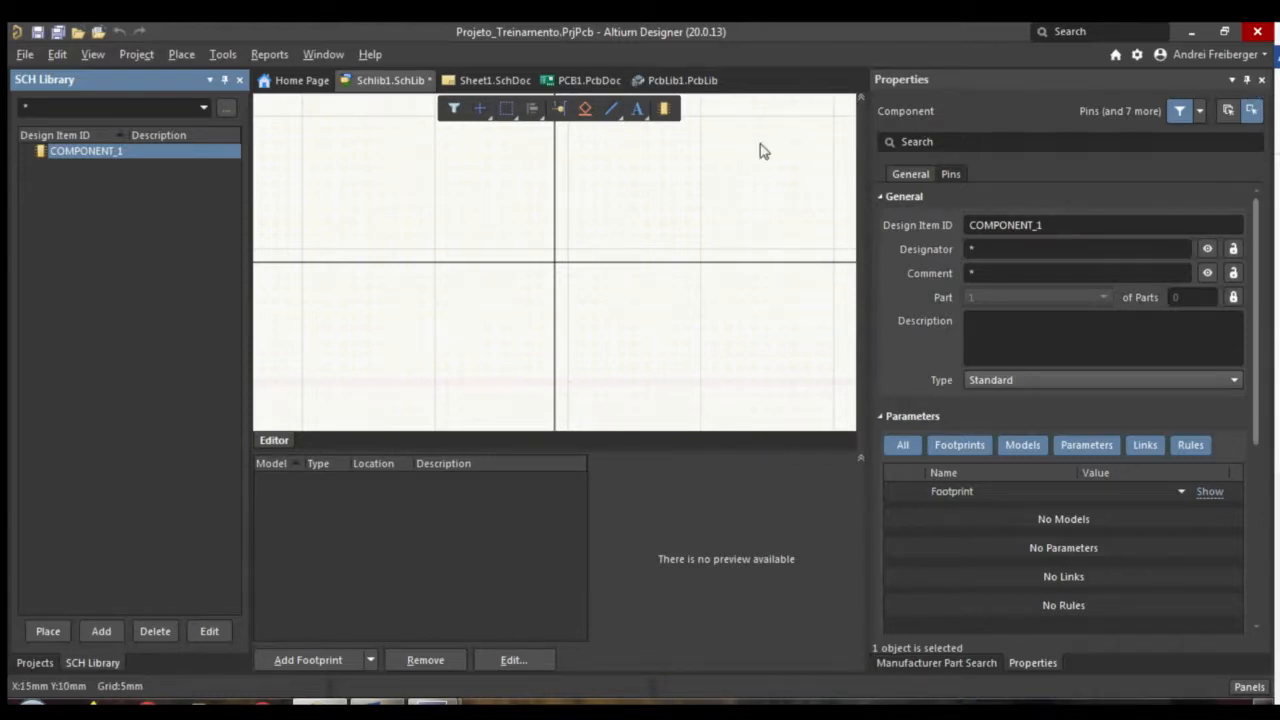
Replace the component properties view with Manufacturer Part Search and search for the copied part number WM2744-ND
left_click(1261, 79)
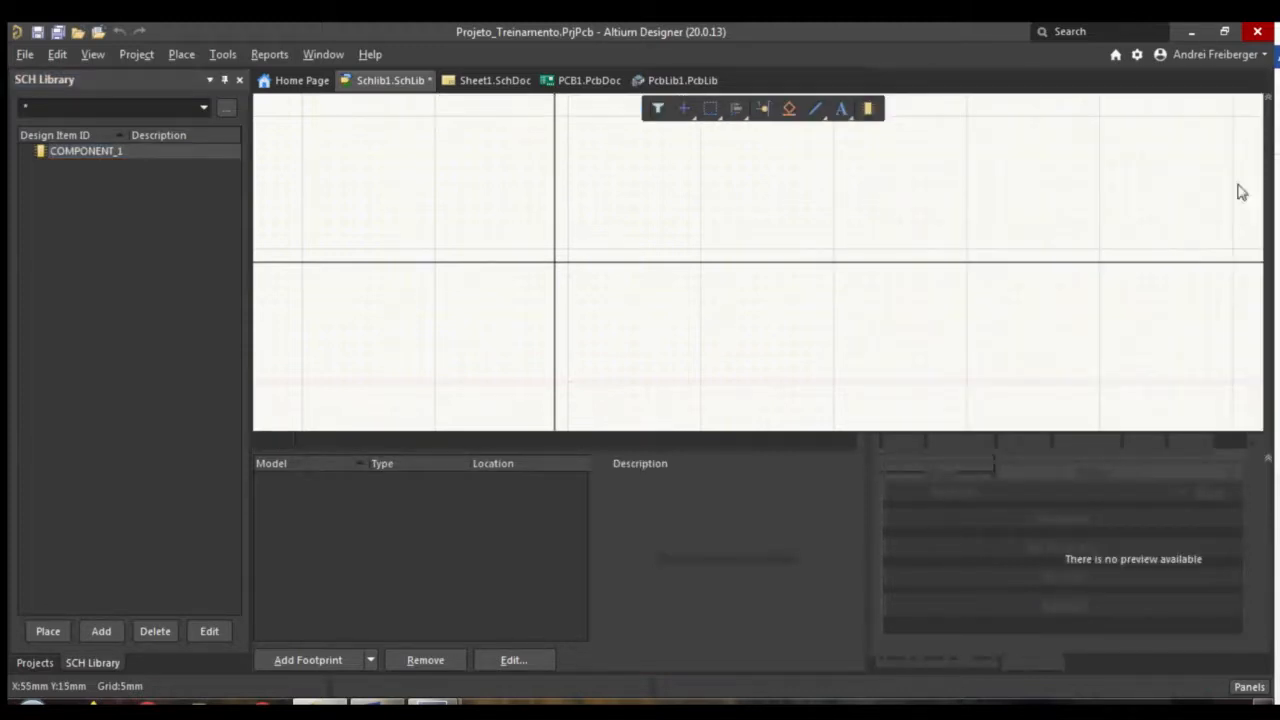
left_click(1249, 687)
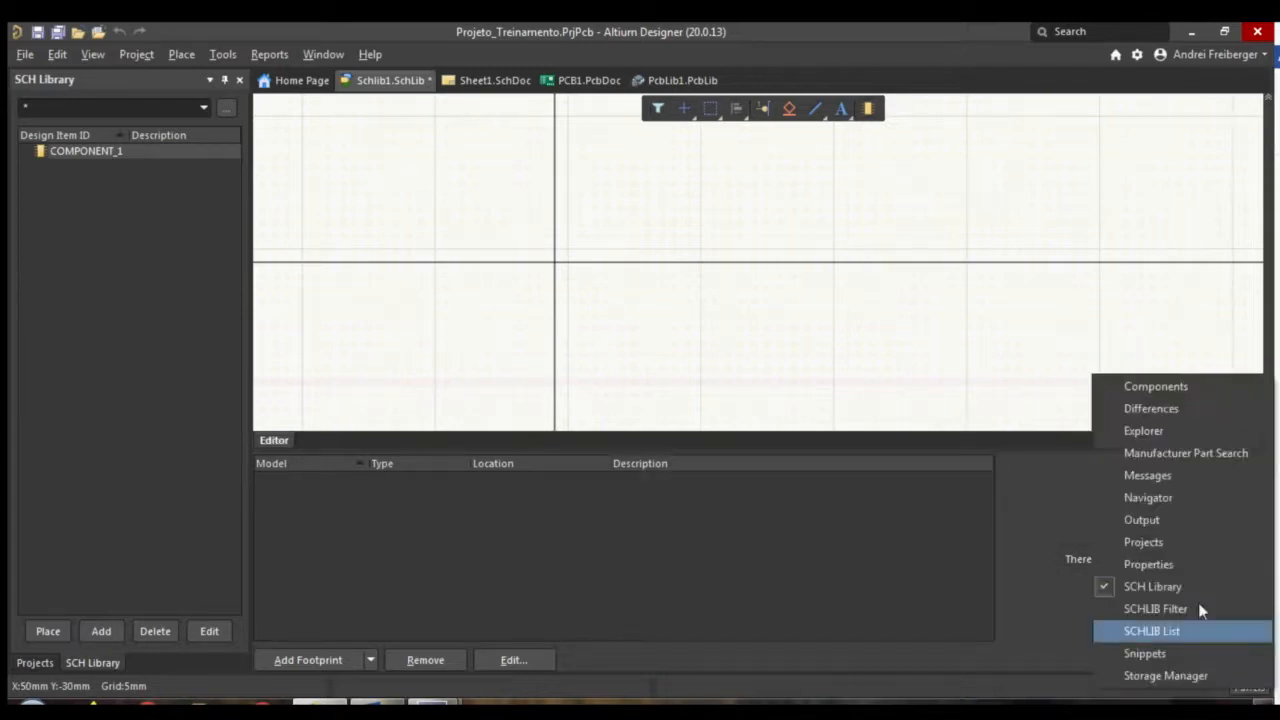
left_click(1199, 456)
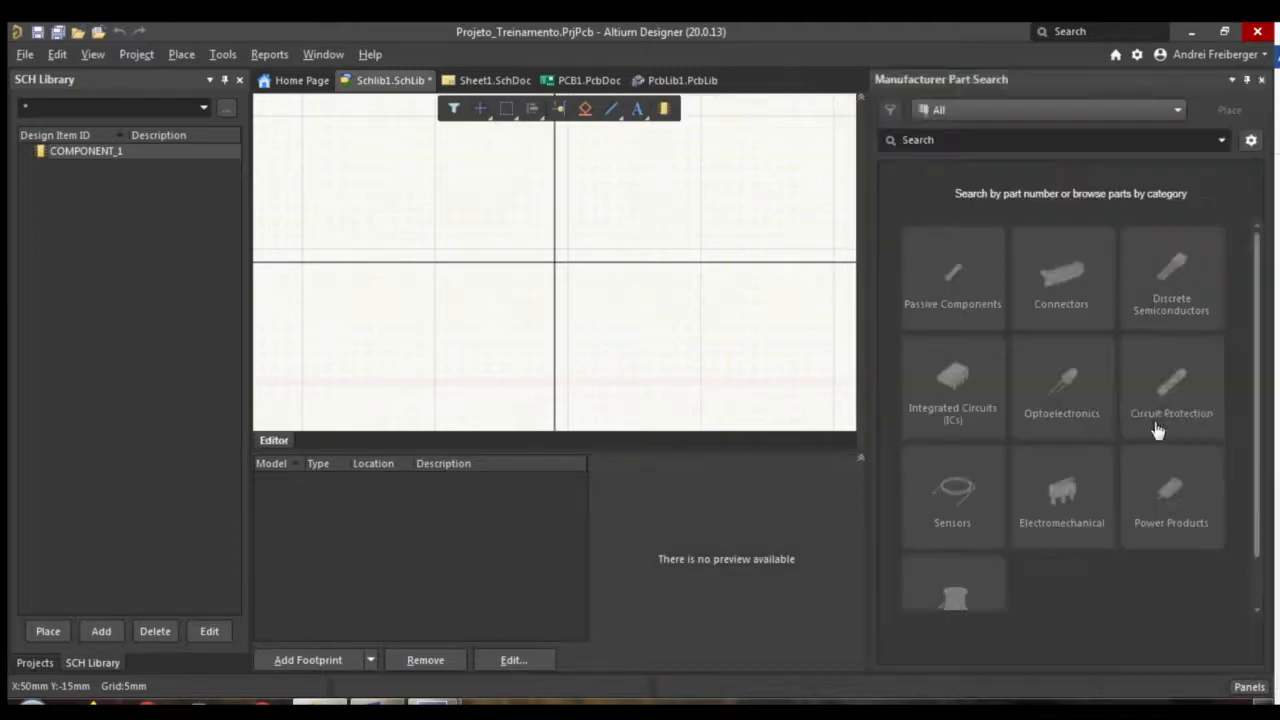
left_click(991, 144)
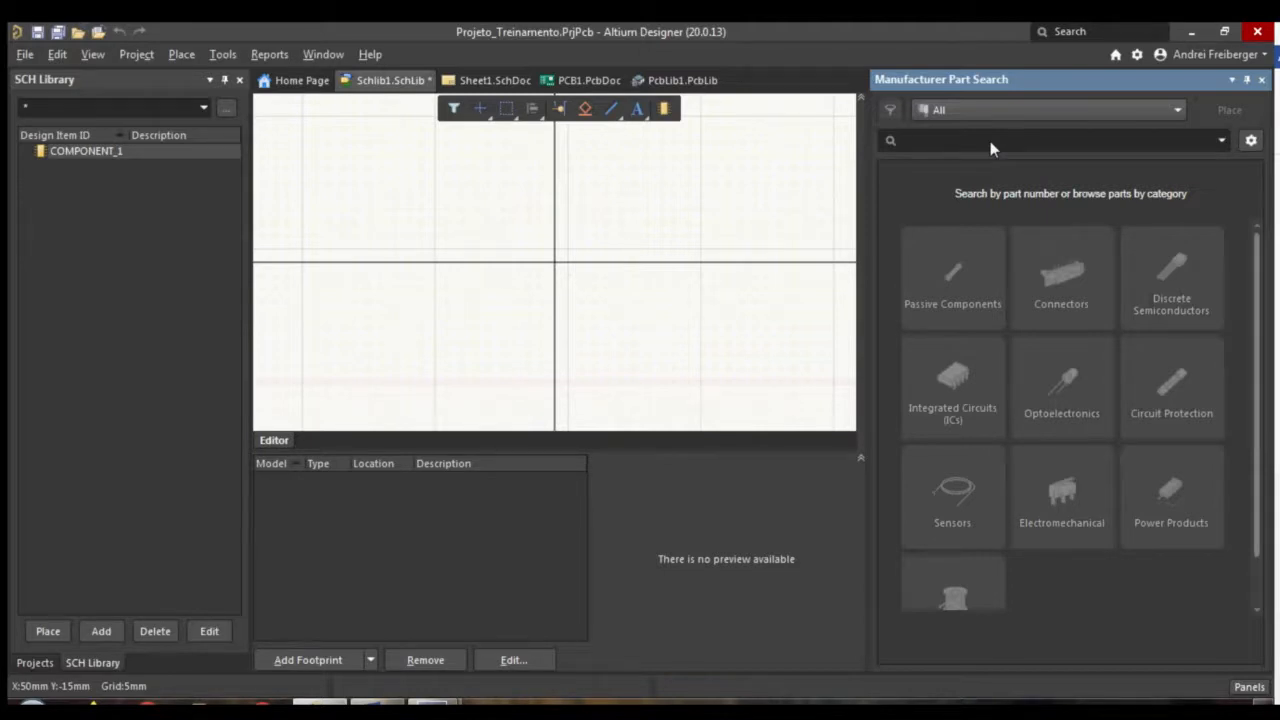
key("ctrl+v")
key("Return")
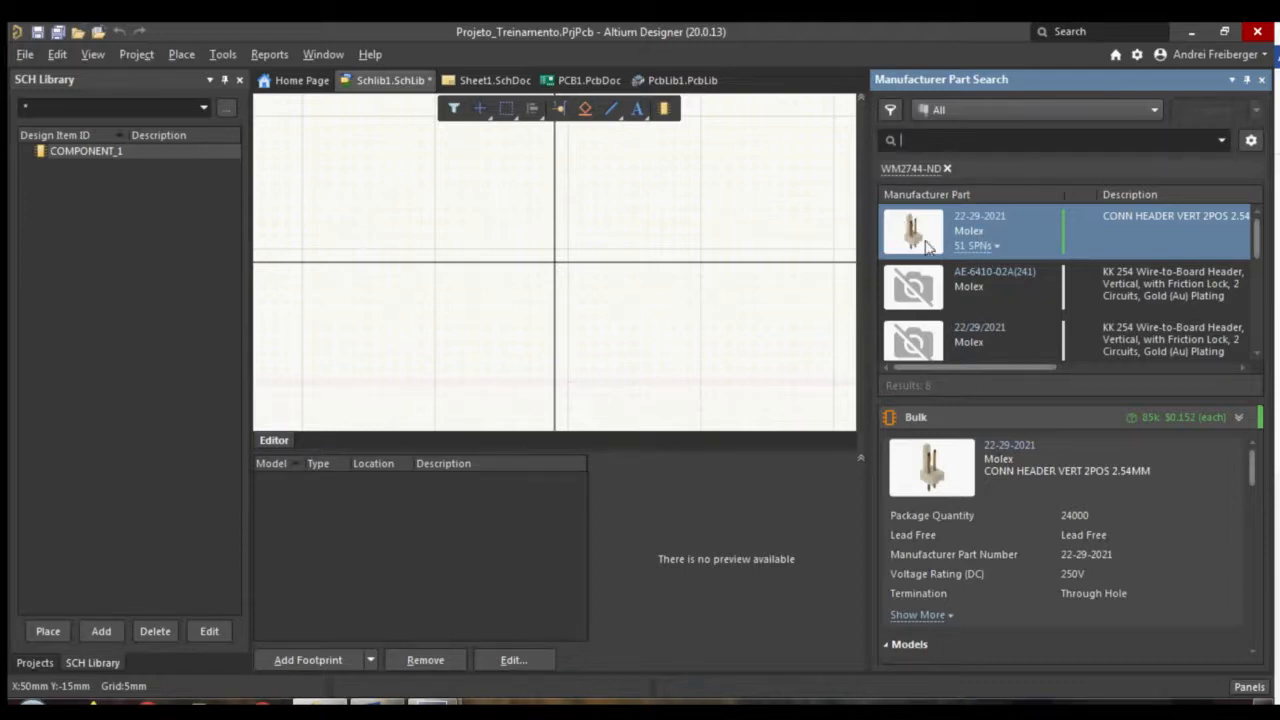
Disable all suppliers in the part provider preferences except Digi-Key, and apply the change to the part search
left_click(1249, 143)
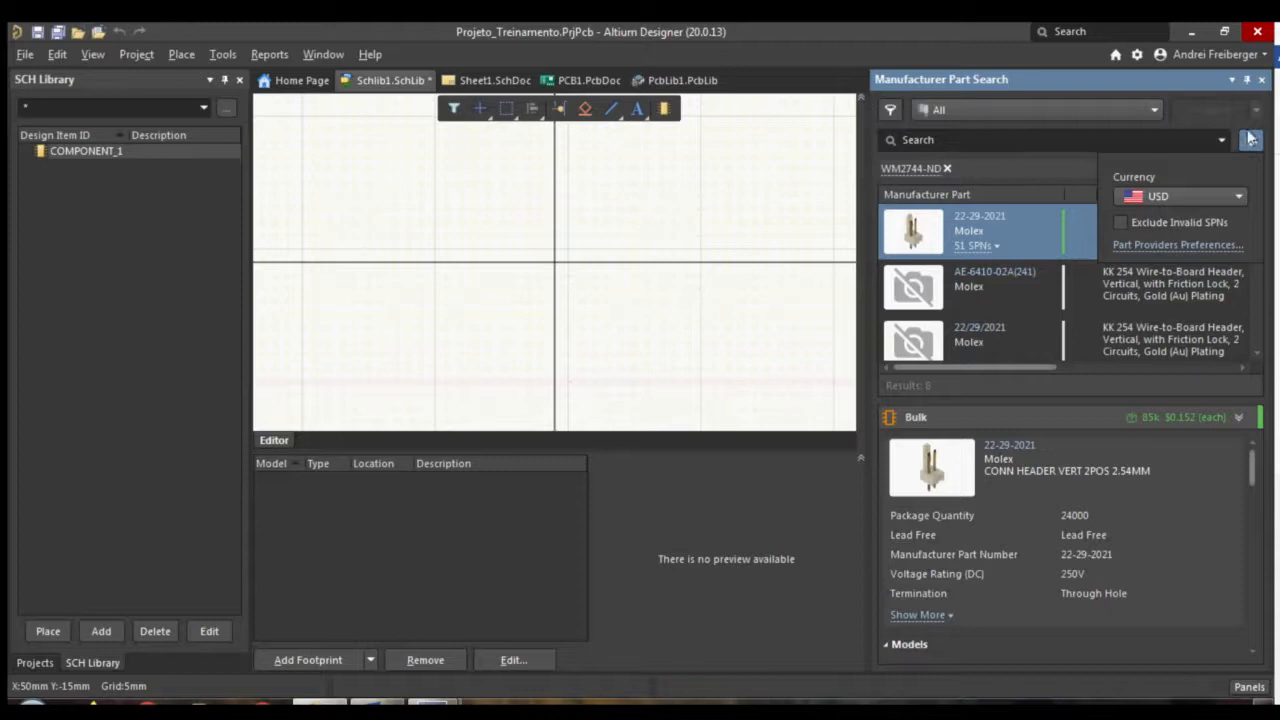
left_click(1192, 245)
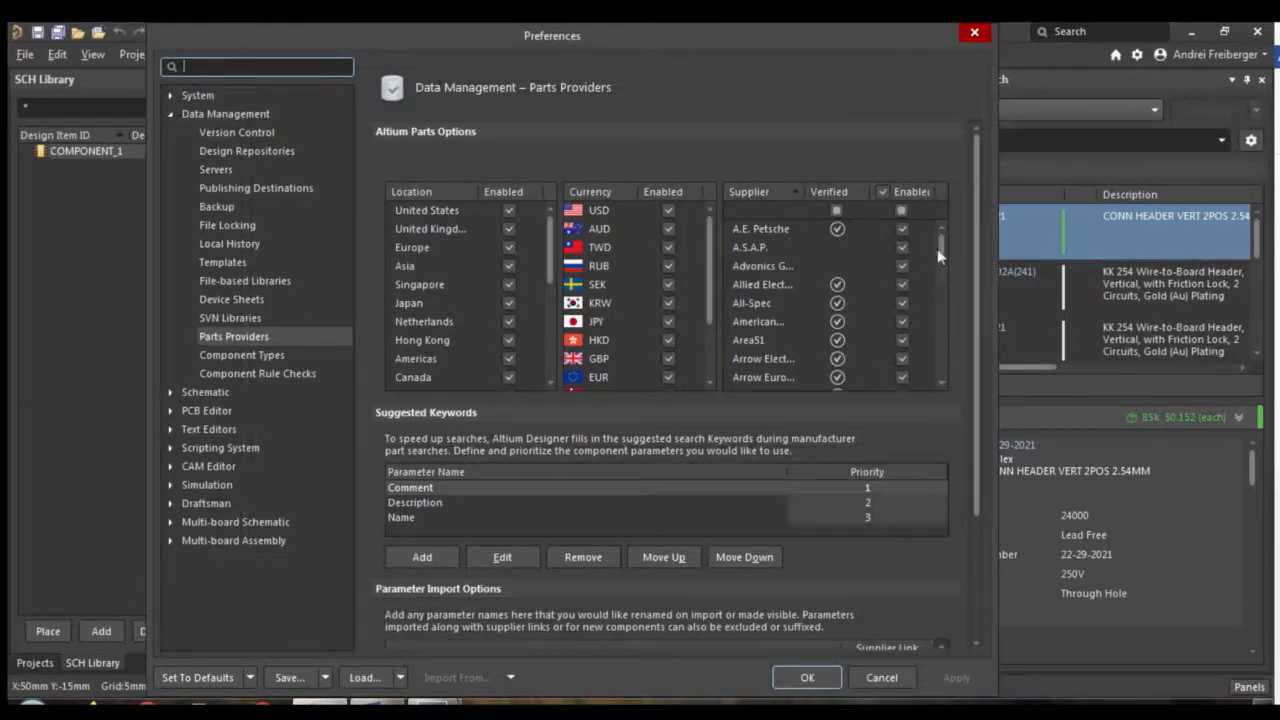
left_click_drag(943, 261, 938, 232)
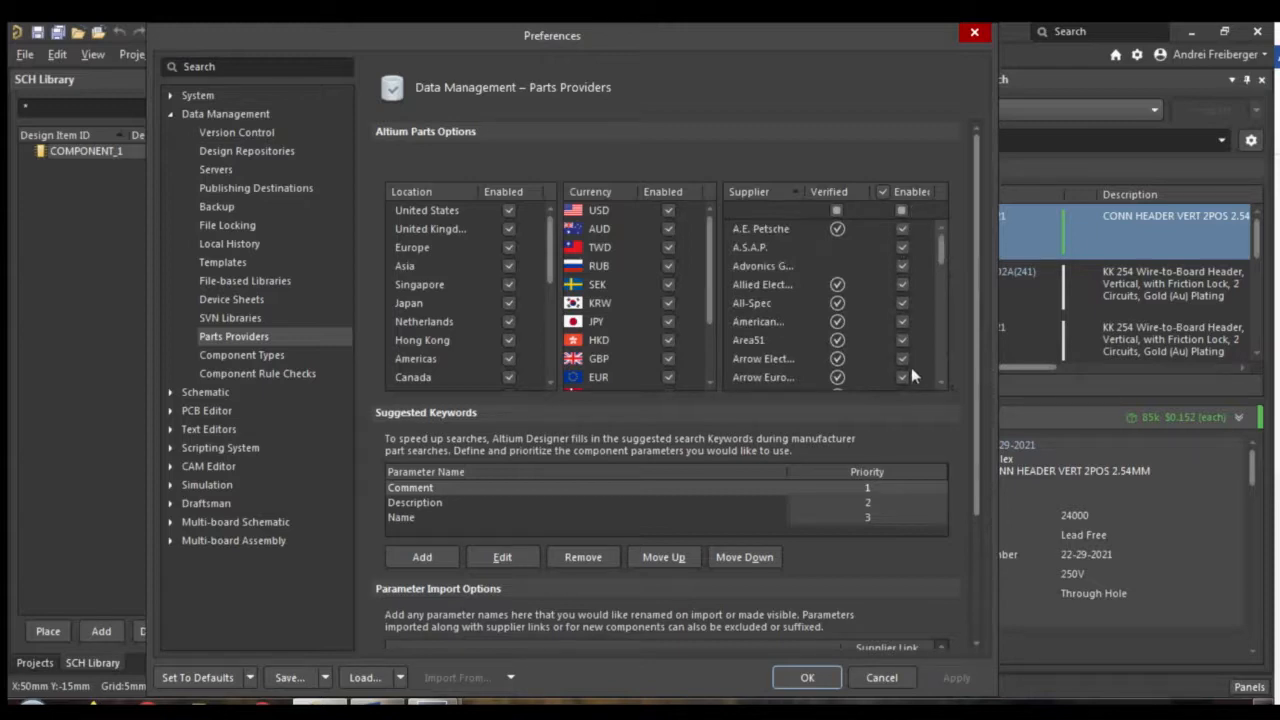
left_click(881, 192)
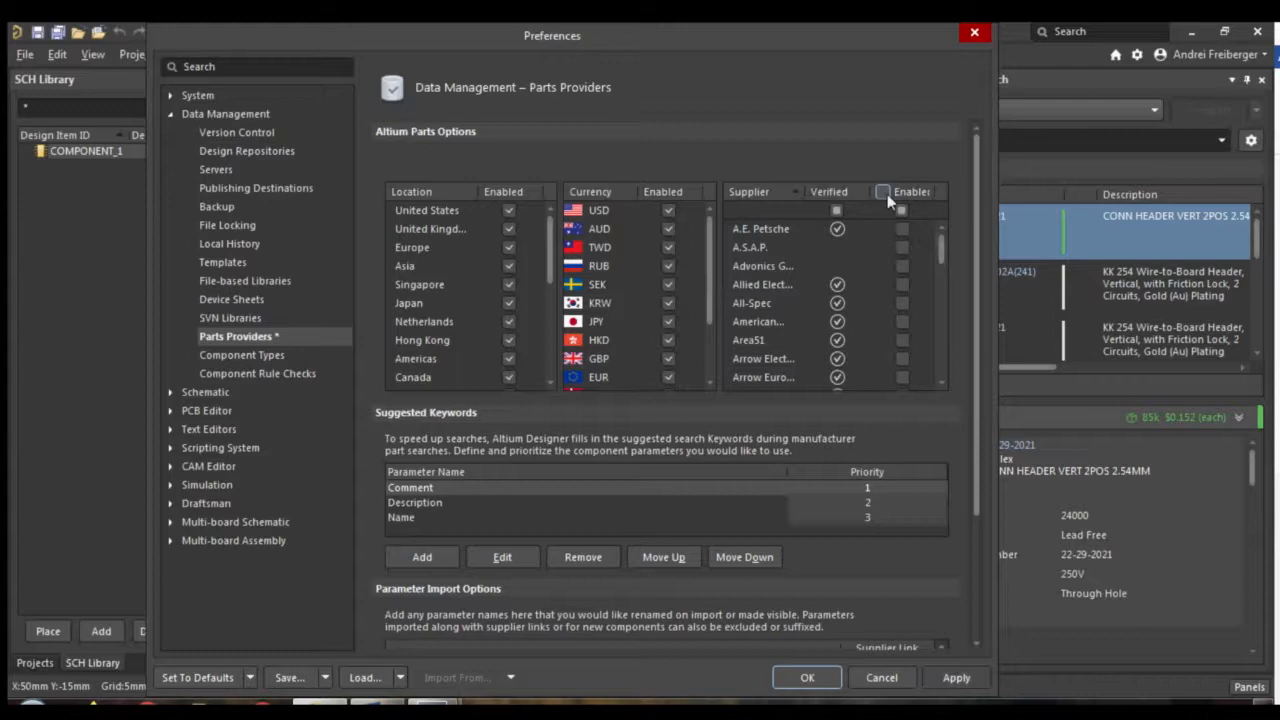
left_click_drag(940, 254, 943, 273)
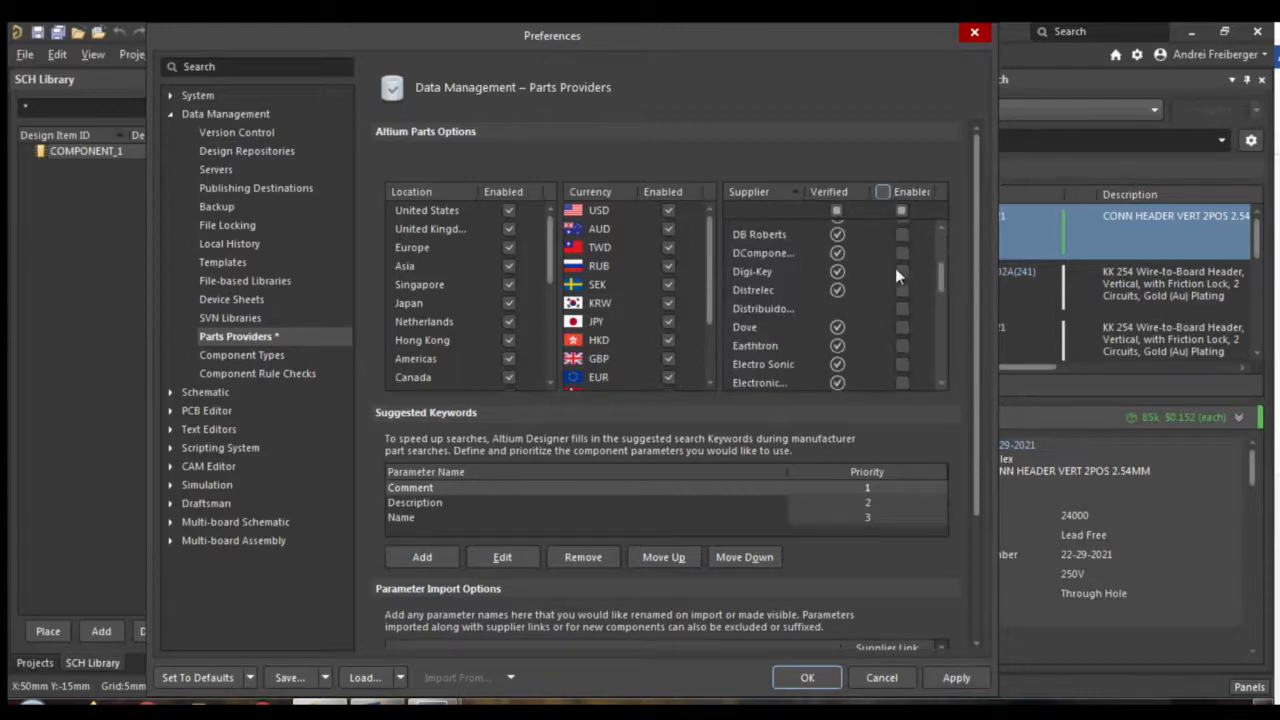
left_click(902, 271)
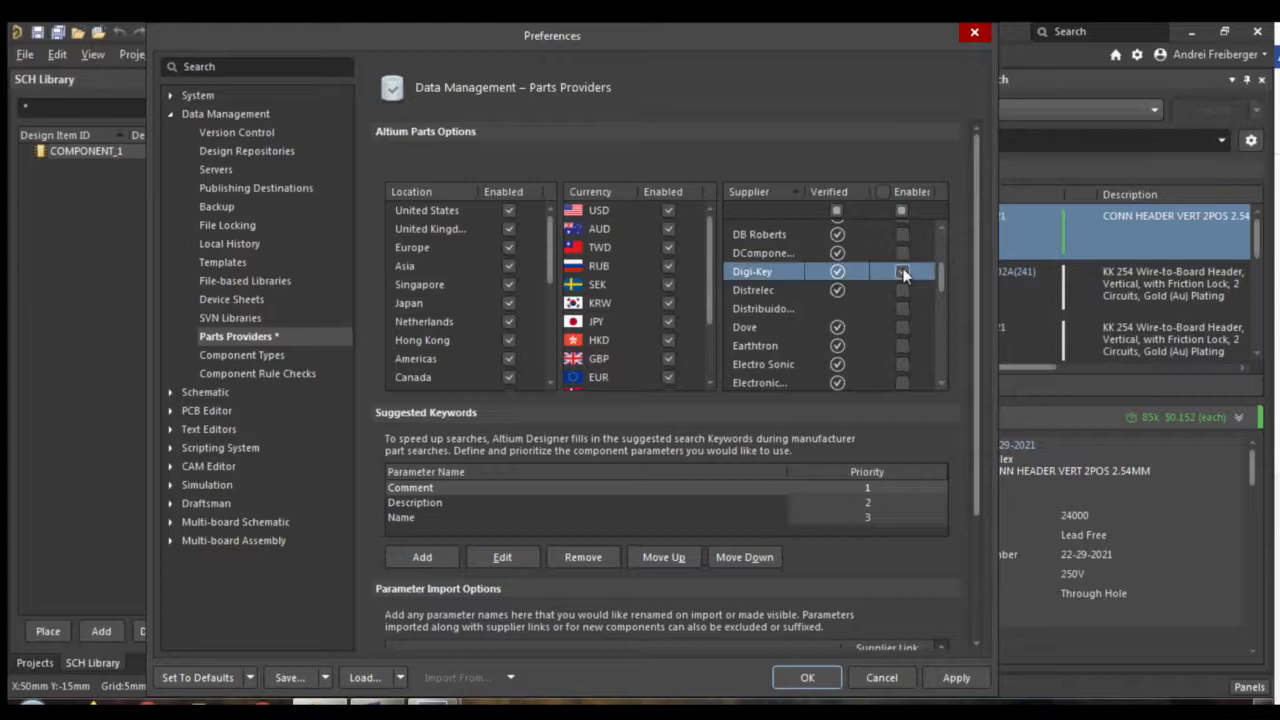
left_click(807, 678)
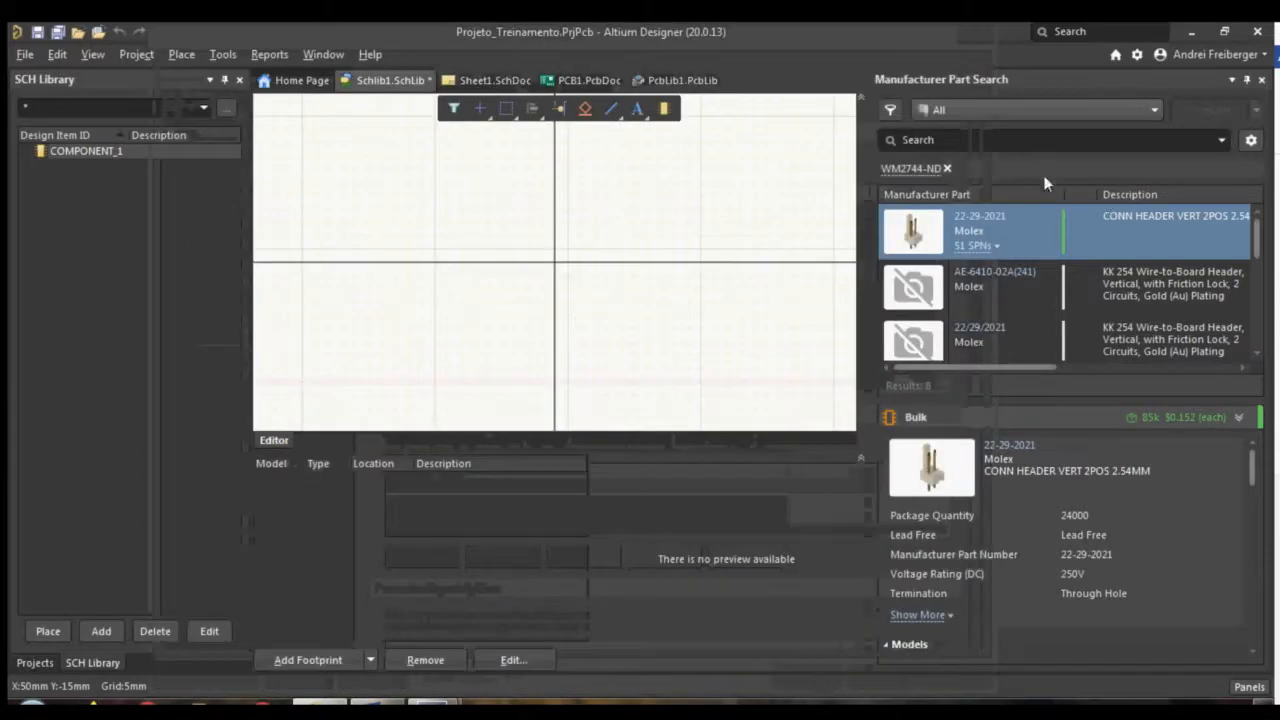
left_click(1098, 139)
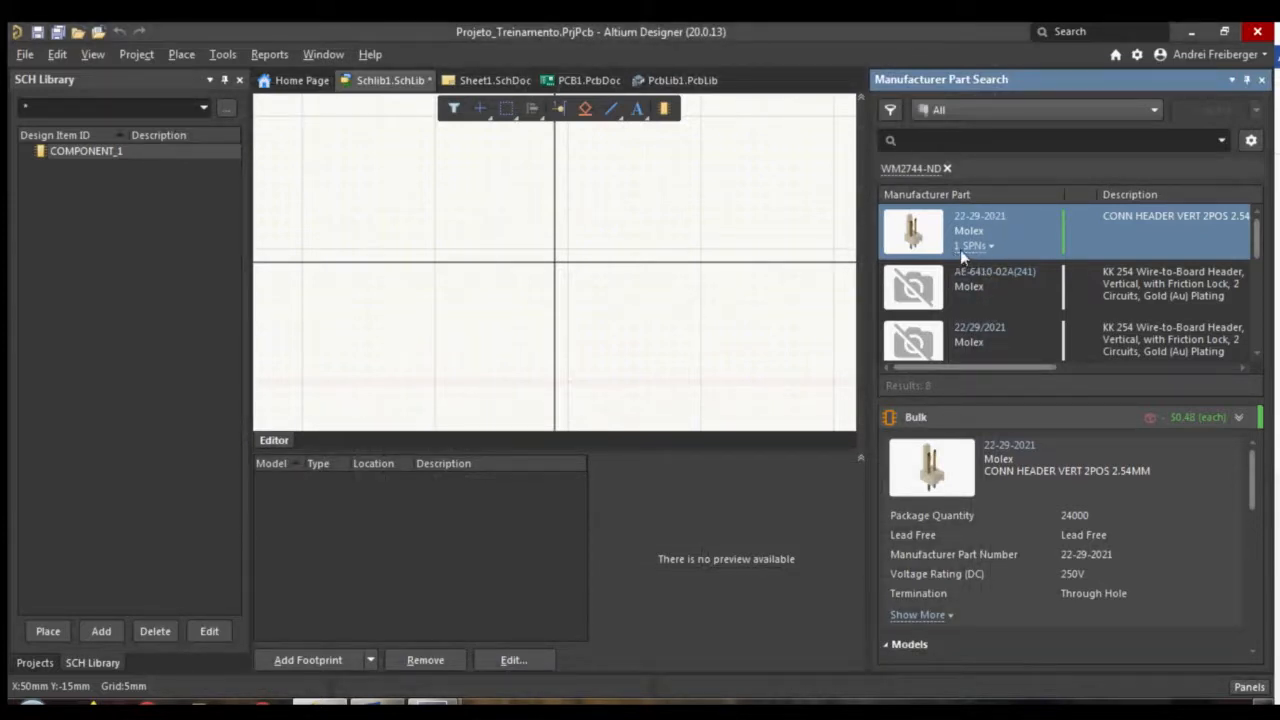
Import the Molex 22-29-2021 connector from the search results into Schlib1.SchLib
left_click(985, 229)
right_click(985, 229)
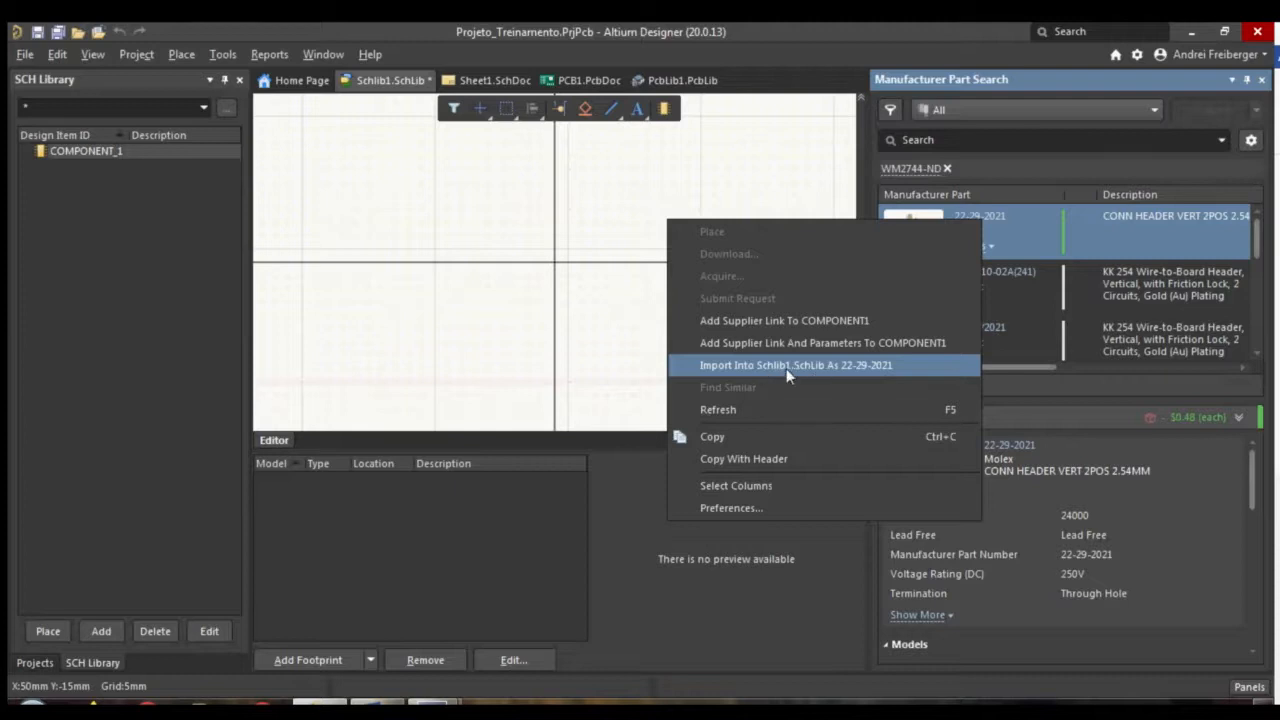
left_click(828, 366)
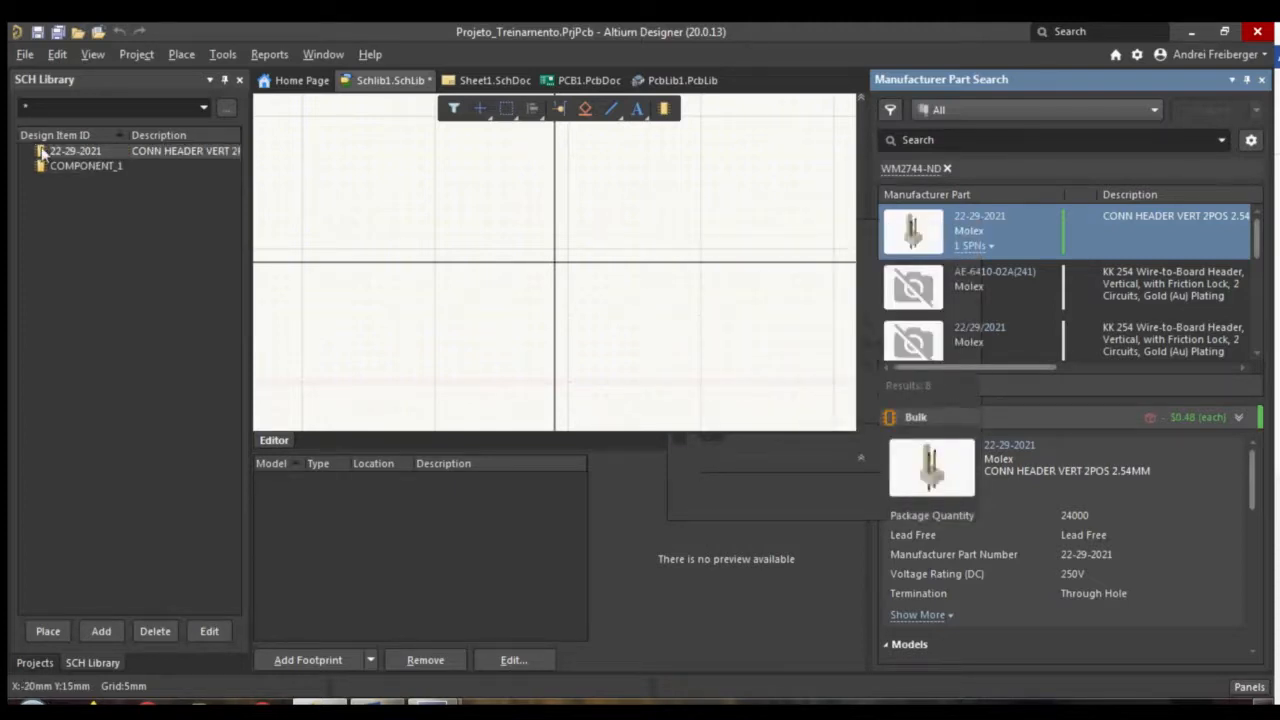
Open the properties of the imported 22-29-2021 component and make its Supplier Part Number 1 parameter visible on the symbol
left_click(162, 155)
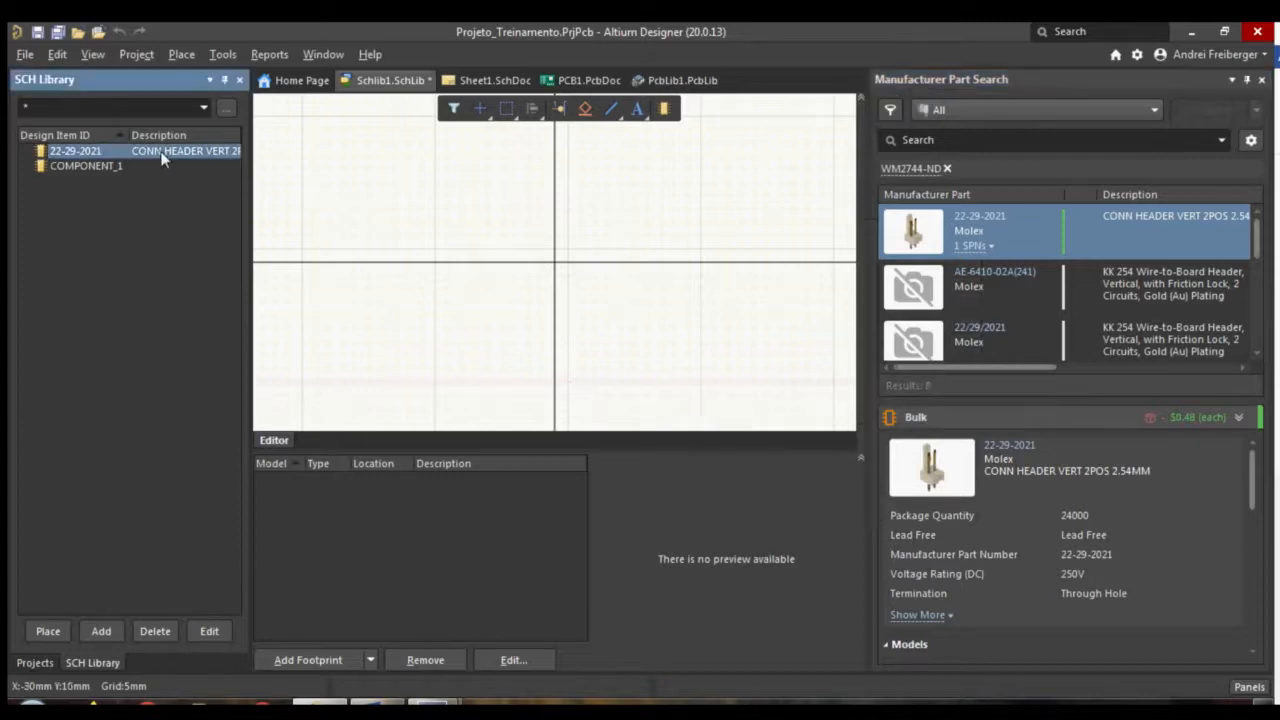
double_click(162, 152)
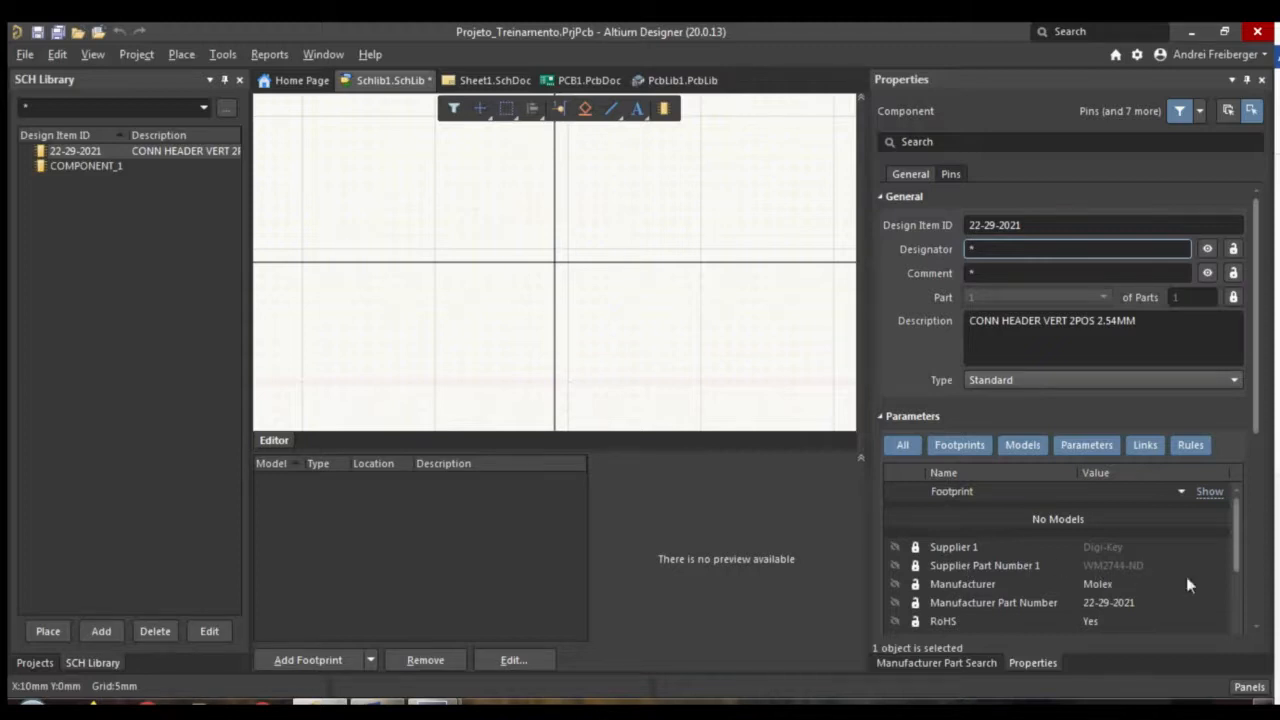
left_click(895, 565)
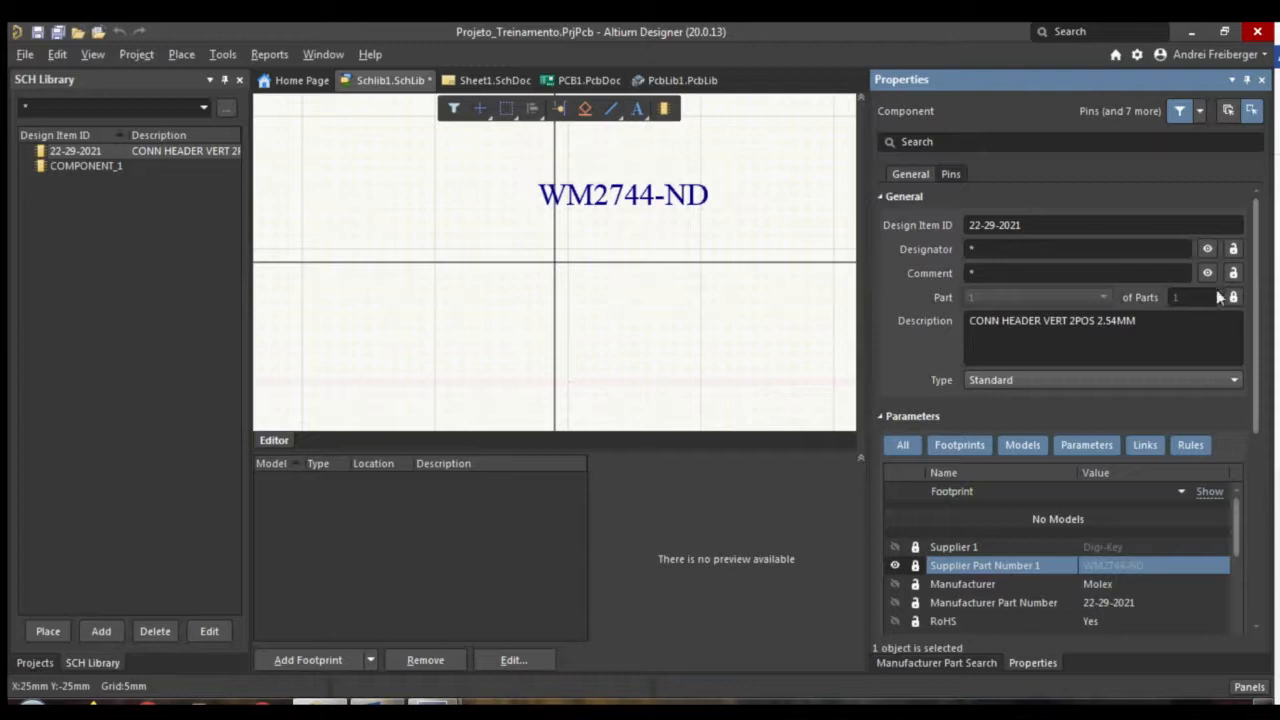
Set the 22-29-2021 component's designator to J? and hide its comment
left_click(1016, 250)
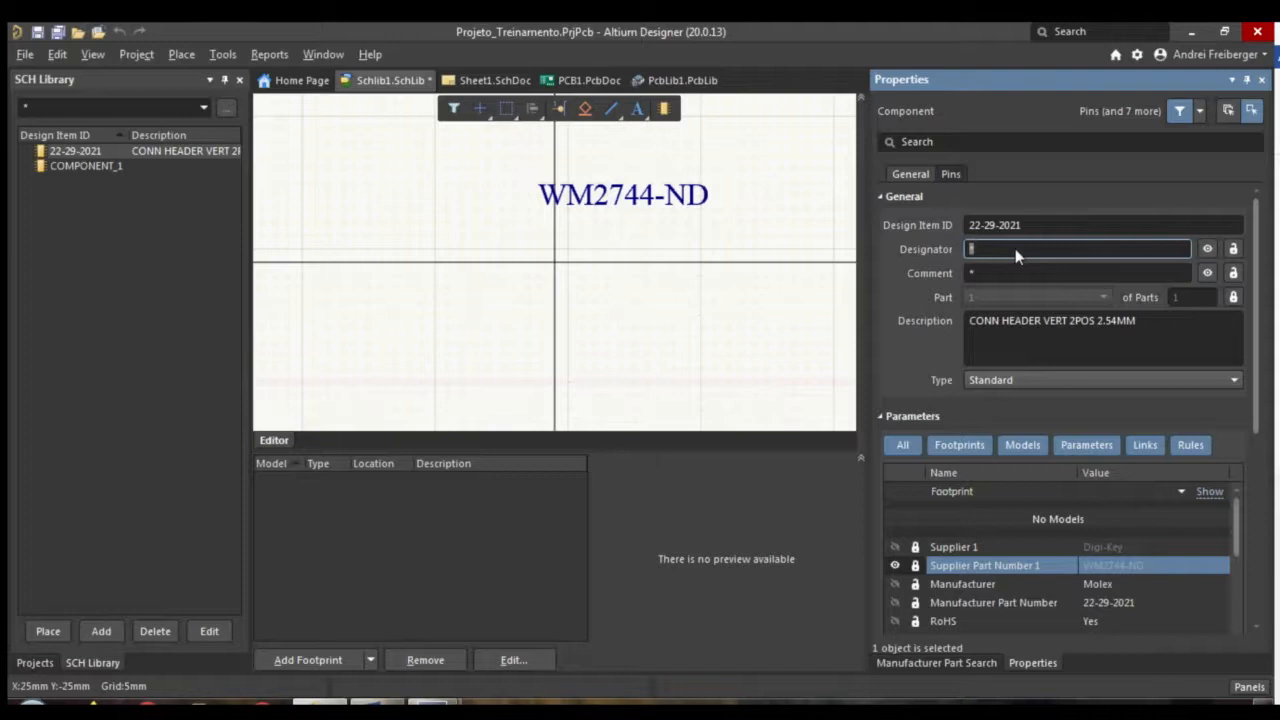
type("J")
key("BackSpace")
type("?")
left_click(1008, 273)
left_click(1008, 273)
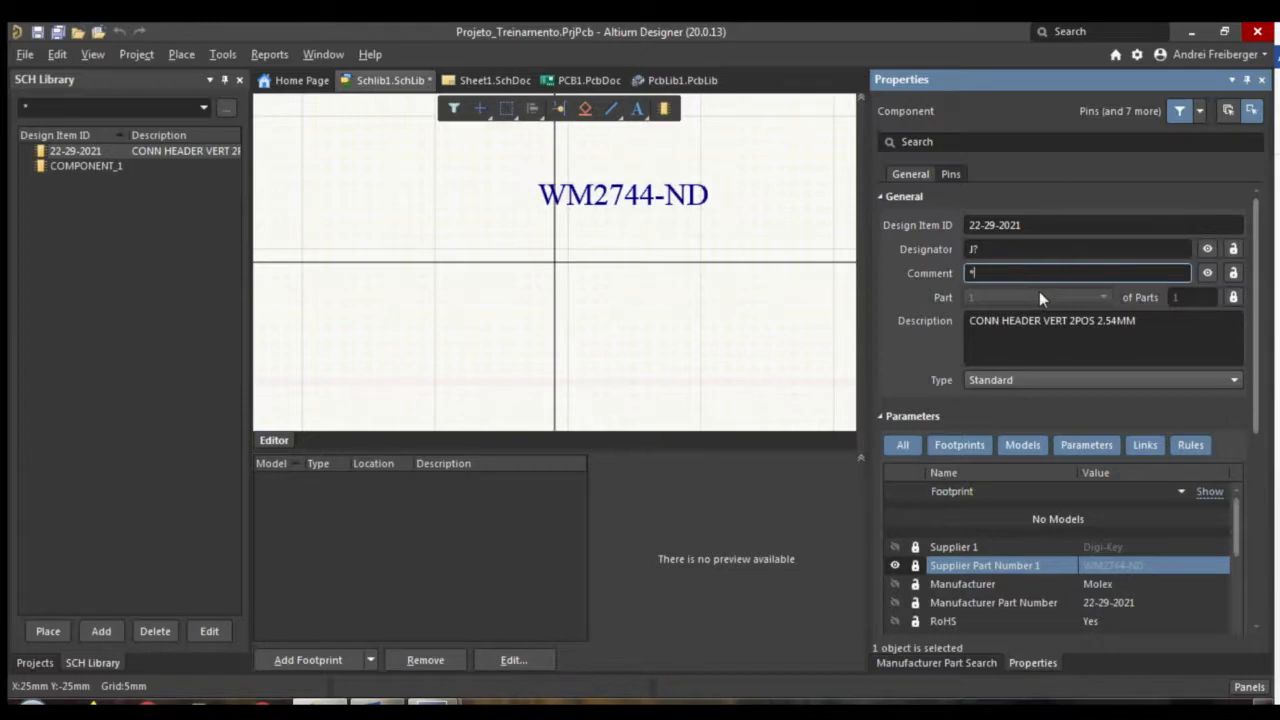
left_click(1207, 273)
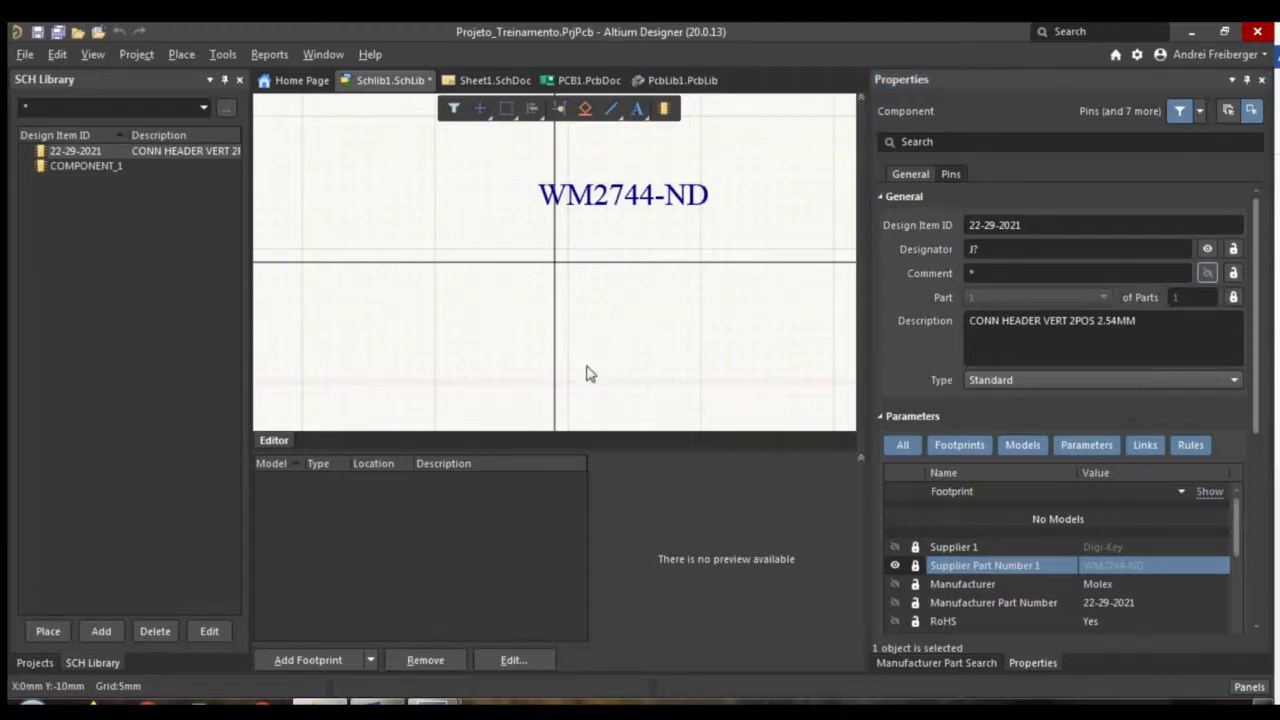
key("Delete")
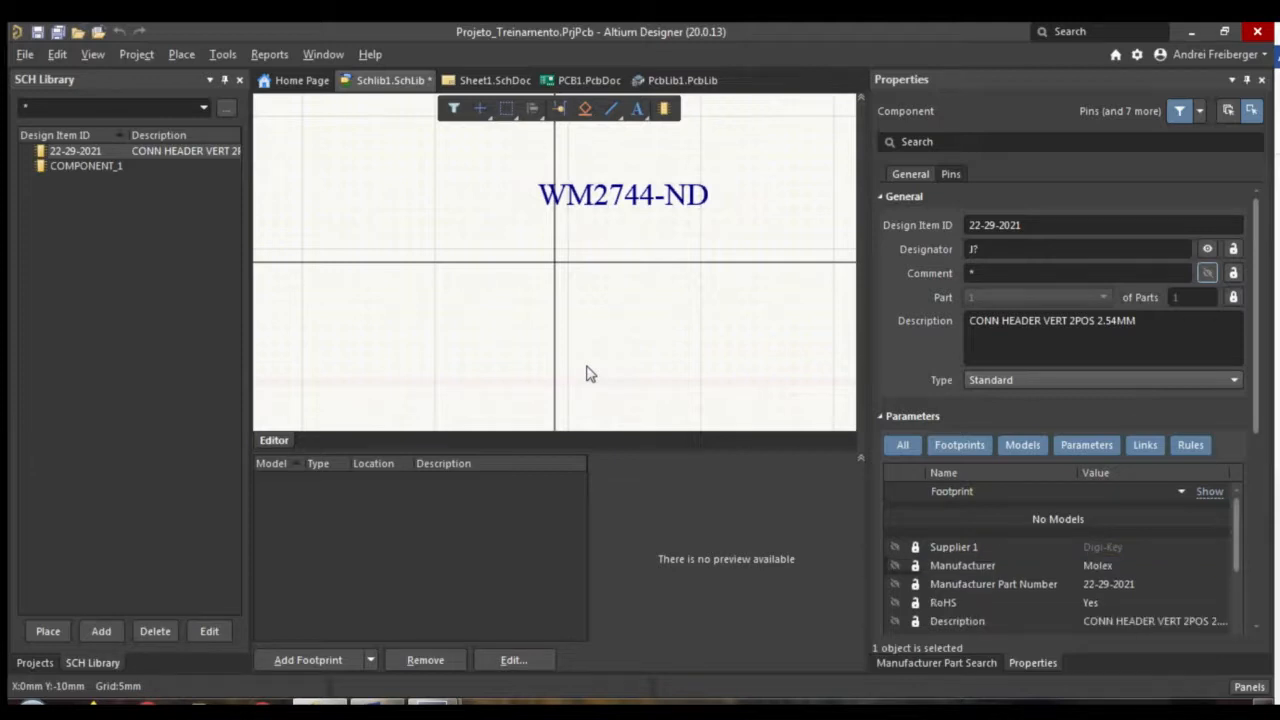
Toggle the schematic library editor's units from millimetres to mils
scroll(580, 212, "up", 1, "ctrl")
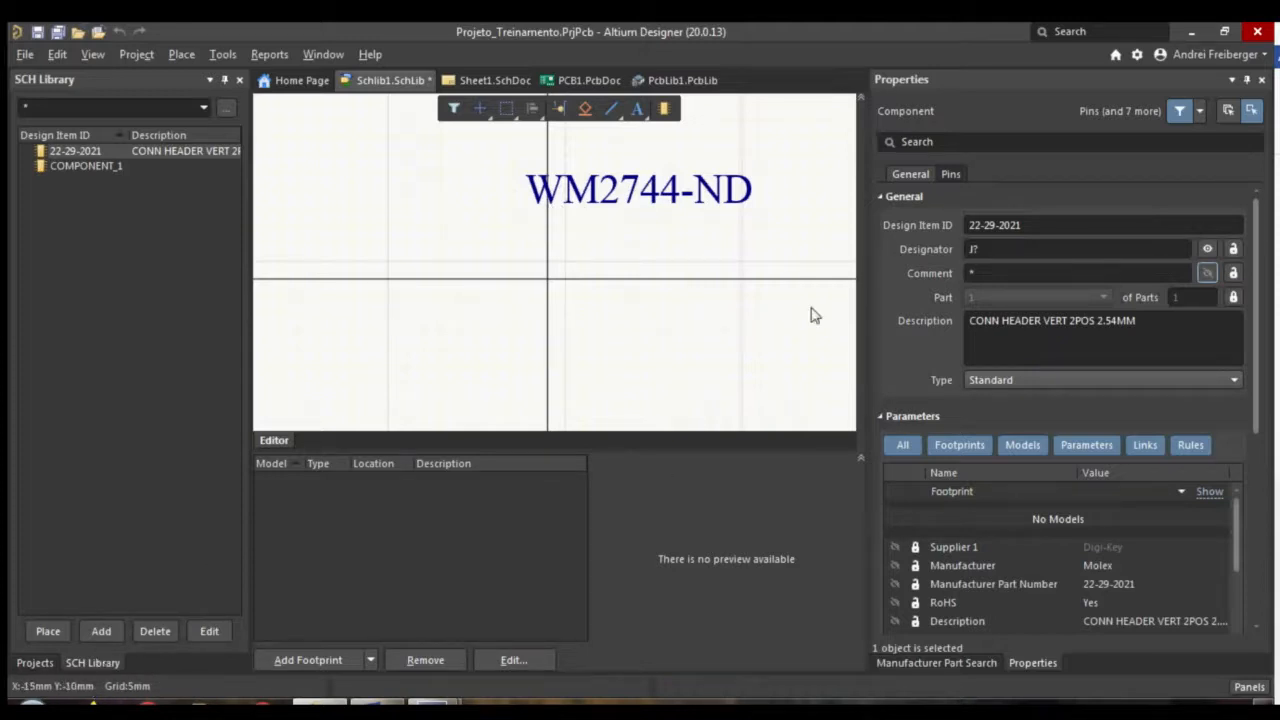
scroll(670, 245, "down", 1, "ctrl")
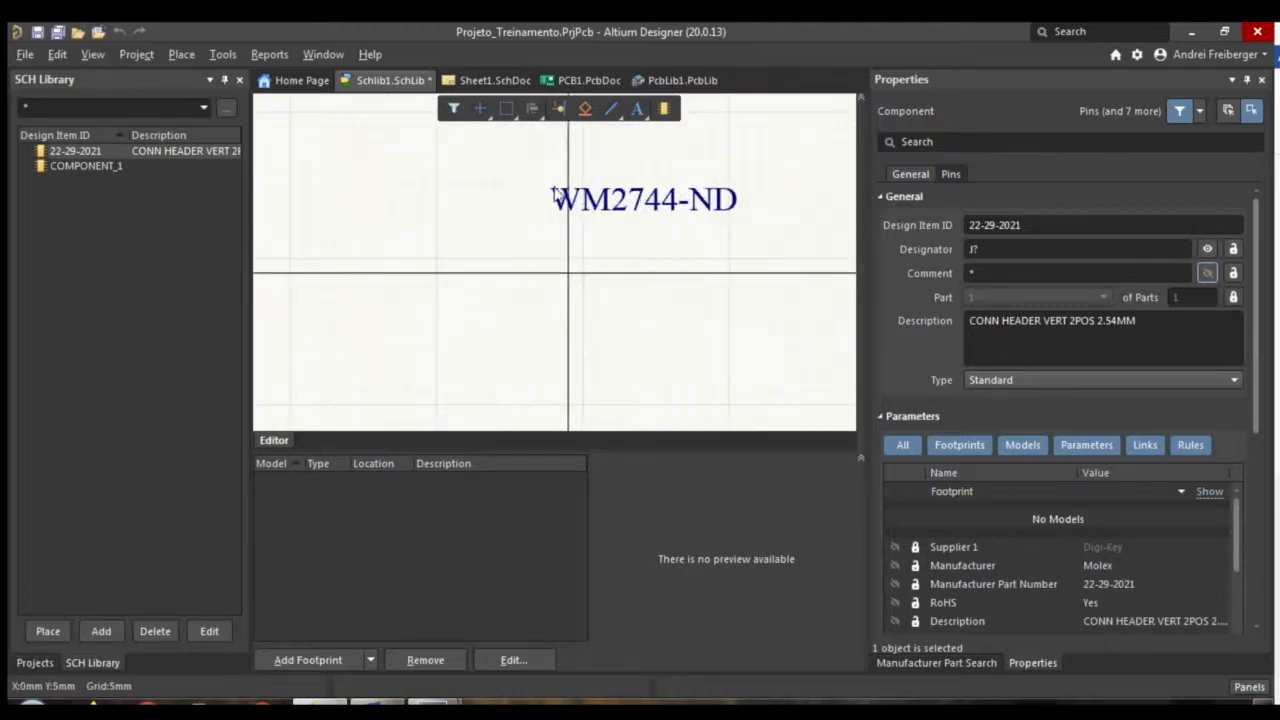
scroll(550, 198, "up", 1, "ctrl")
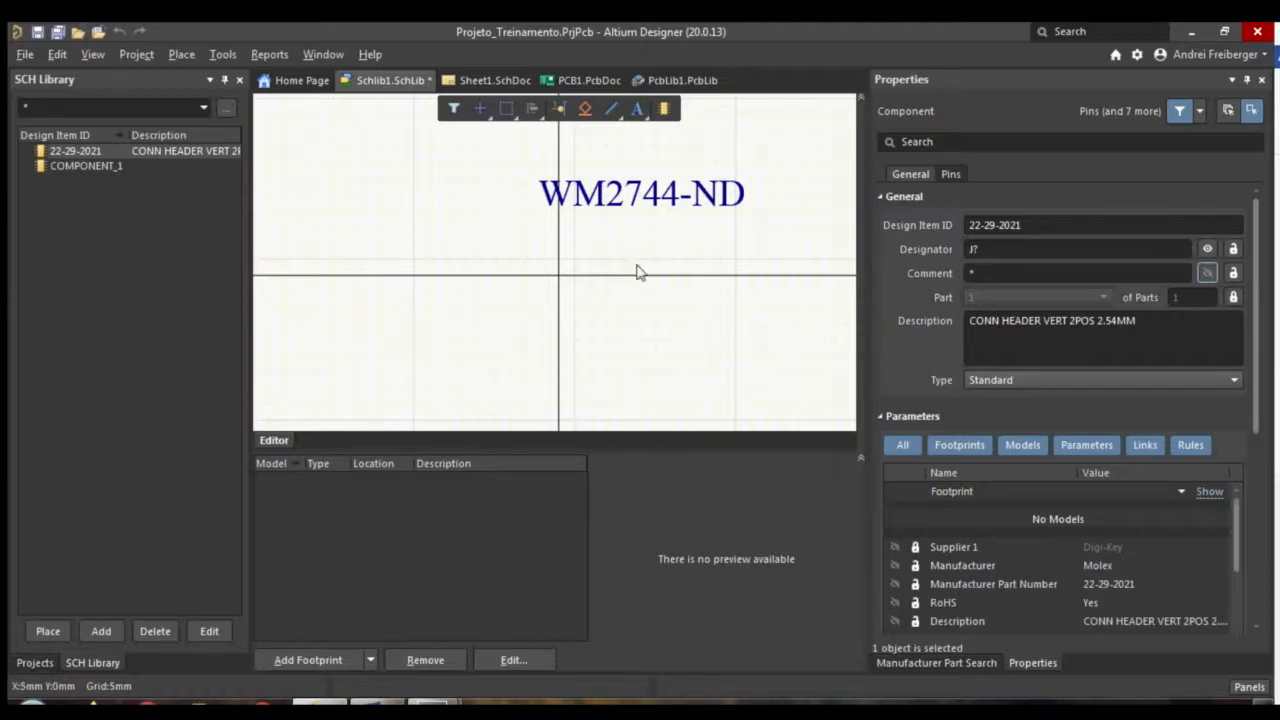
left_click(93, 54)
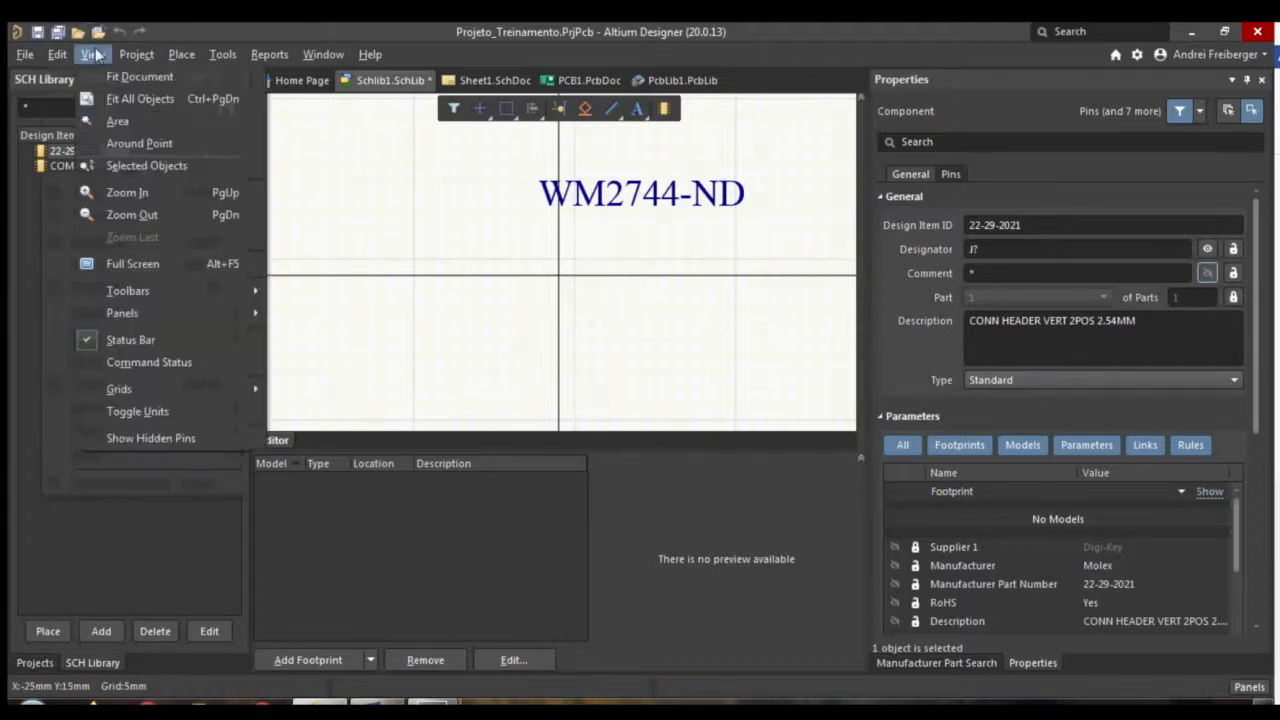
left_click(175, 413)
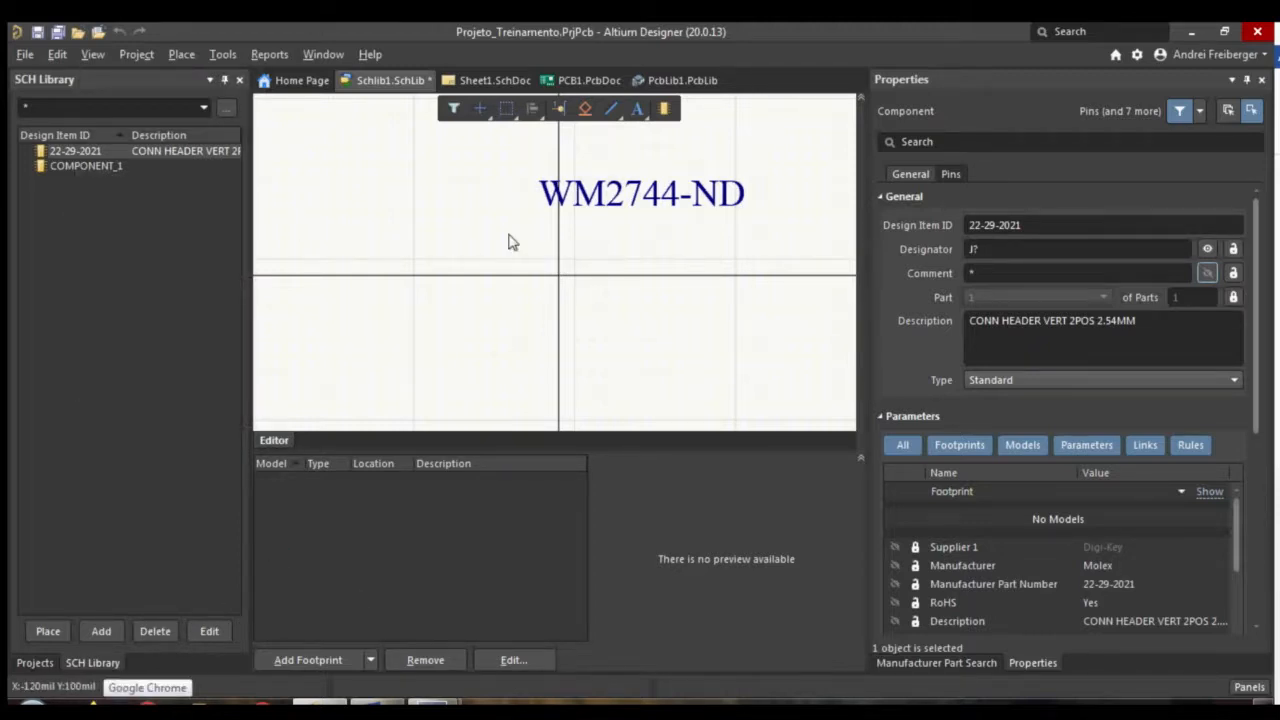
Switch the schematic library editor's units back to millimetres and cycle the snap grid around to 1 mm
left_click(93, 54)
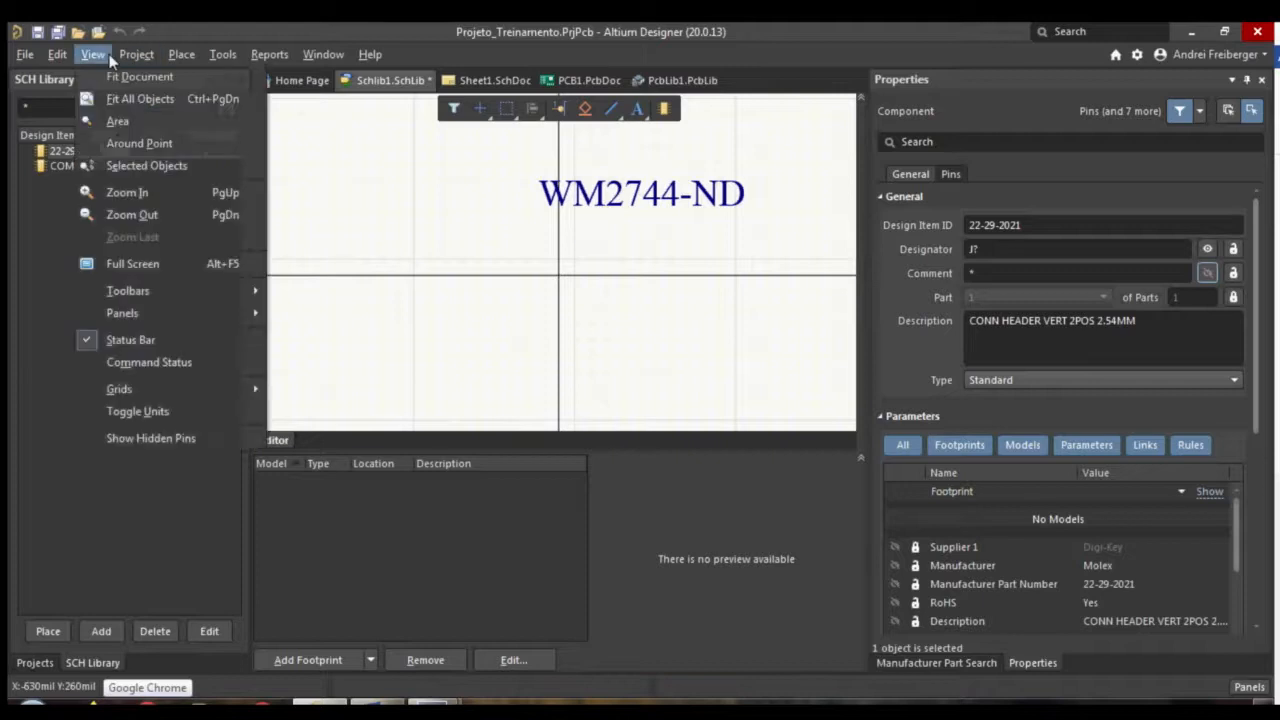
left_click(180, 411)
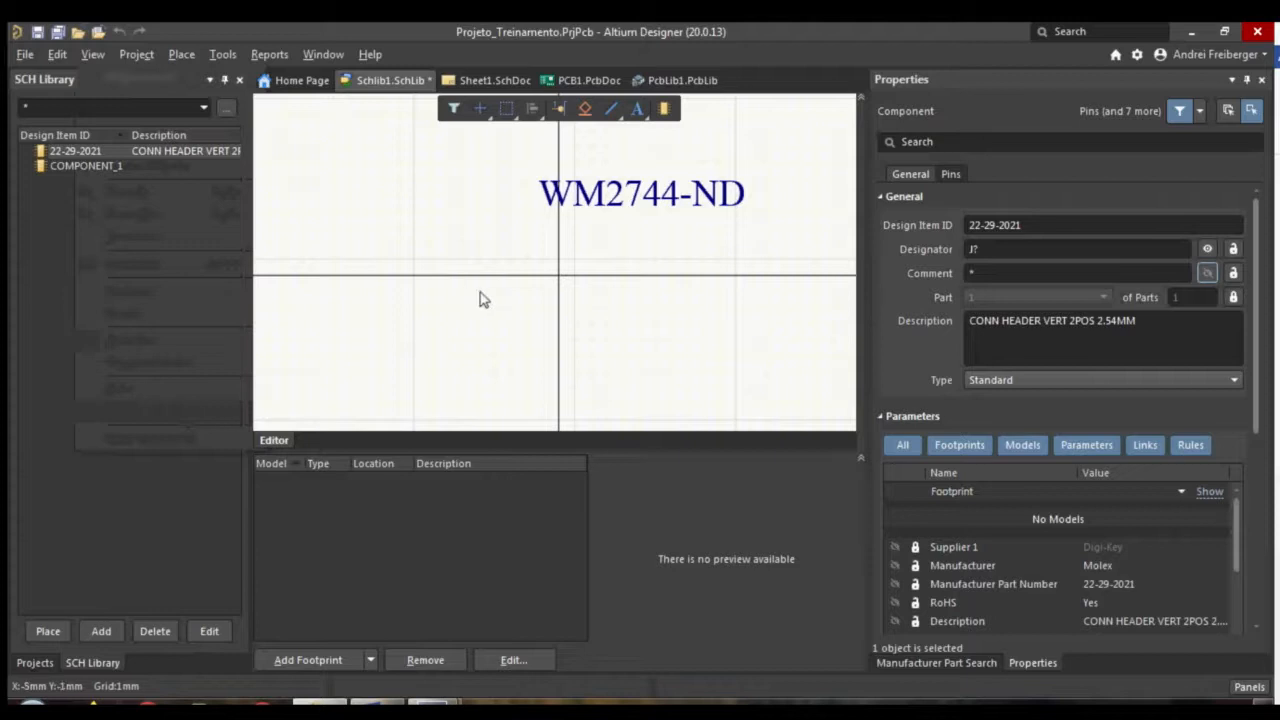
scroll(600, 291, "up", 2, "ctrl")
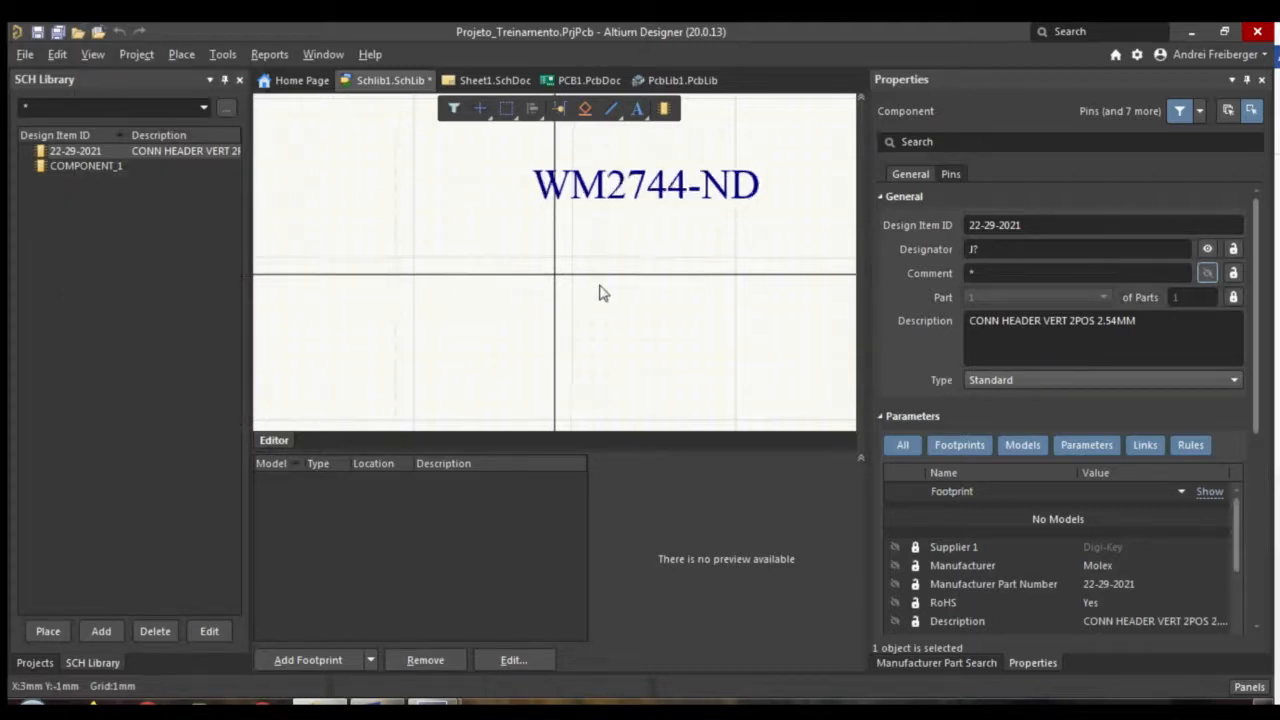
scroll(618, 251, "down", 3, "ctrl")
scroll(618, 251, "up", 2, "ctrl")
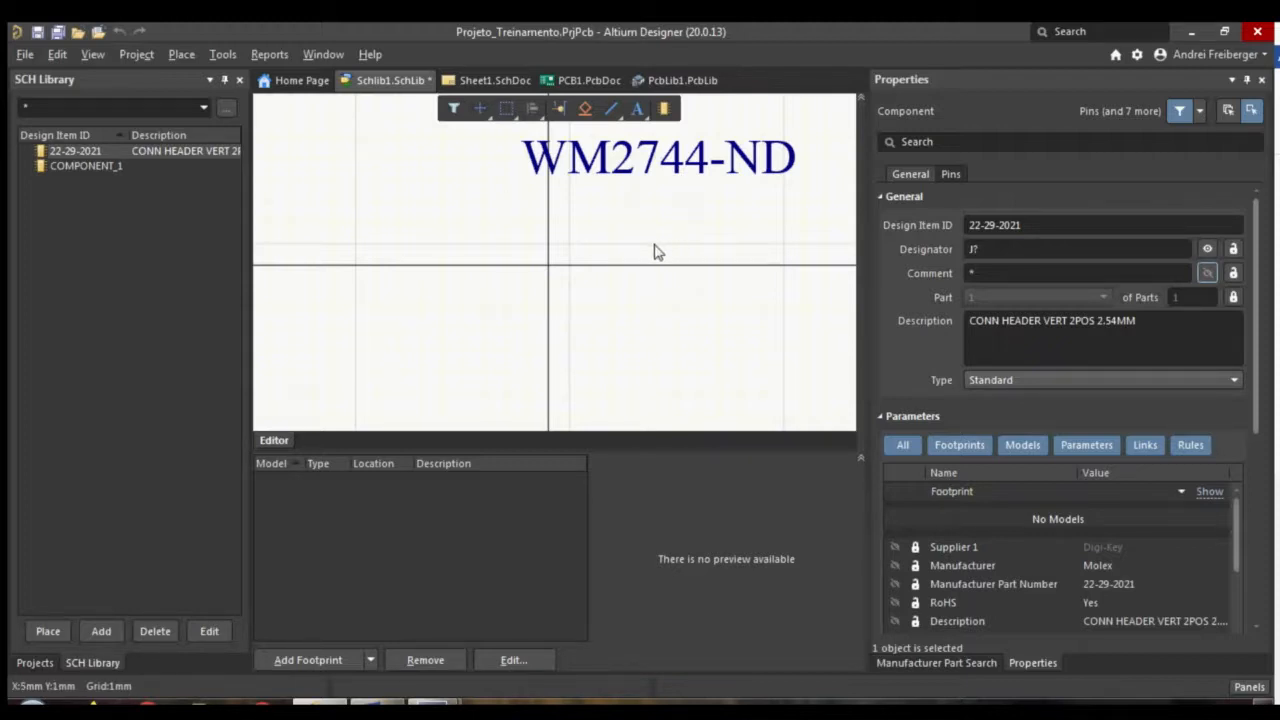
key("g")
key("g")
key("g")
Place a pin rotated to 180 degrees on the 22-29-2021 symbol at about X 14 mm, Y -2 mm
left_click(559, 112)
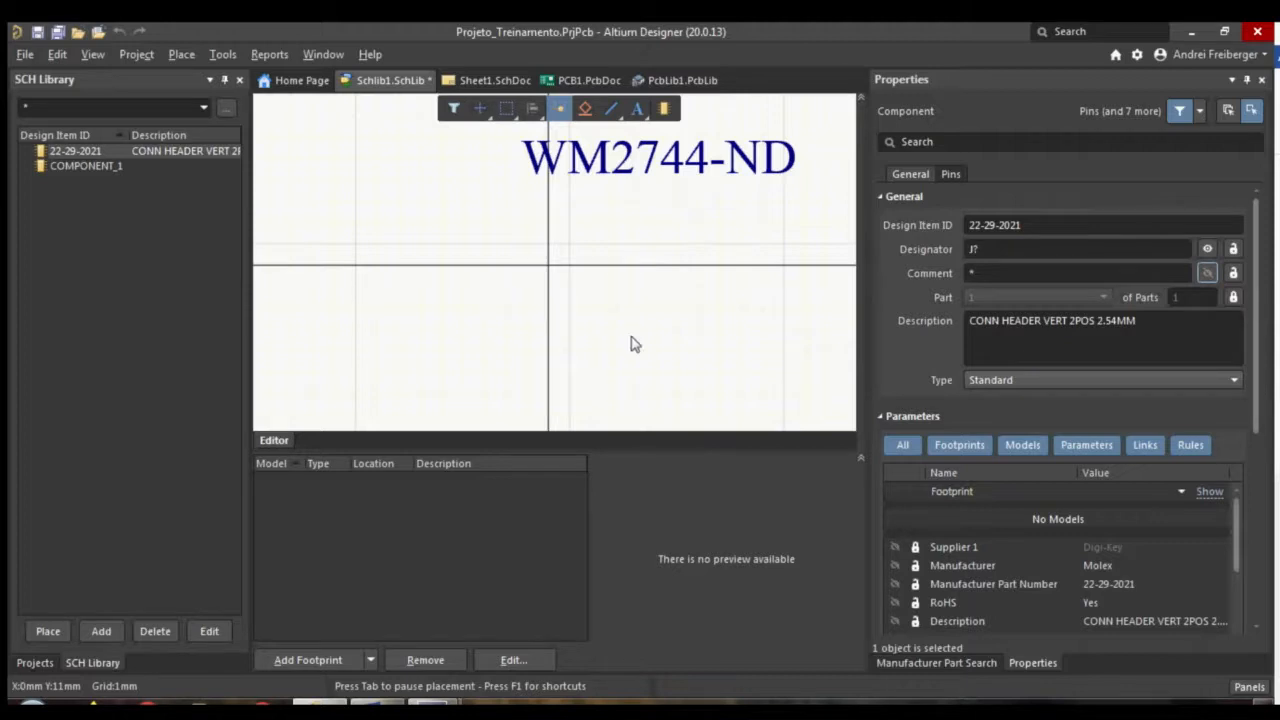
scroll(586, 309, "up", 2)
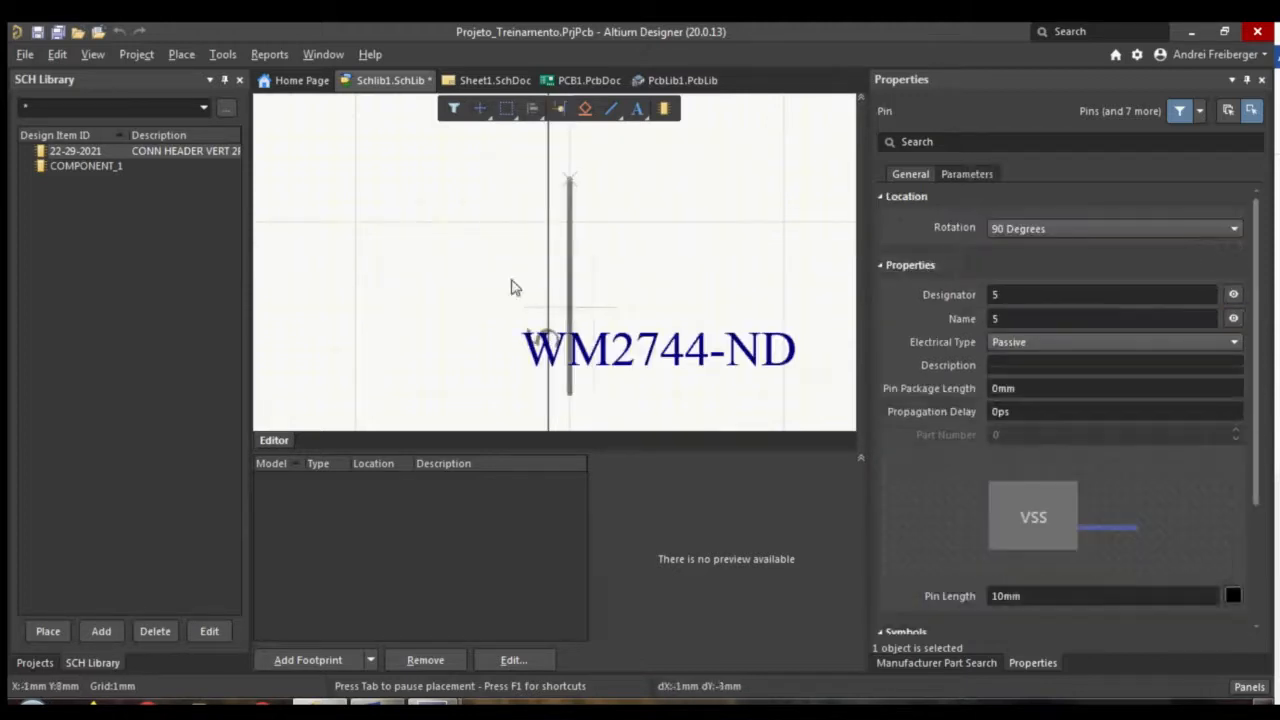
scroll(487, 303, "down", 1)
scroll(487, 303, "down", 5, "ctrl")
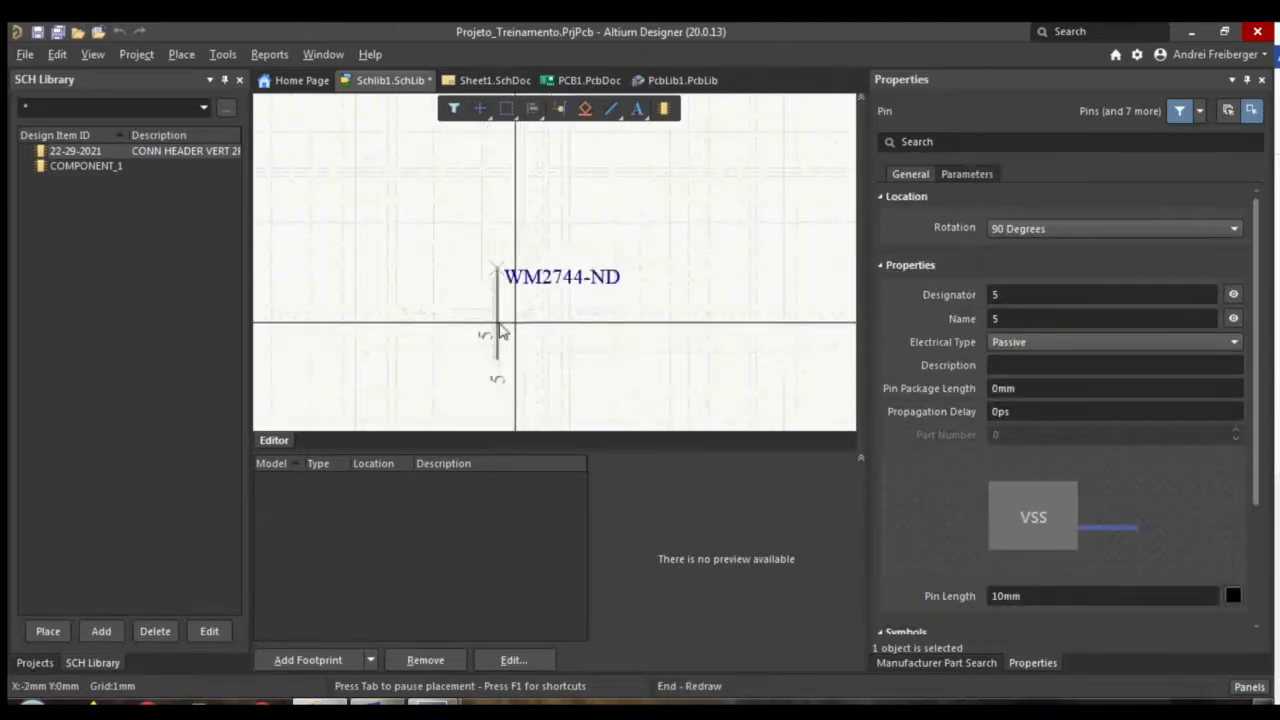
scroll(500, 383, "up", 2, "ctrl")
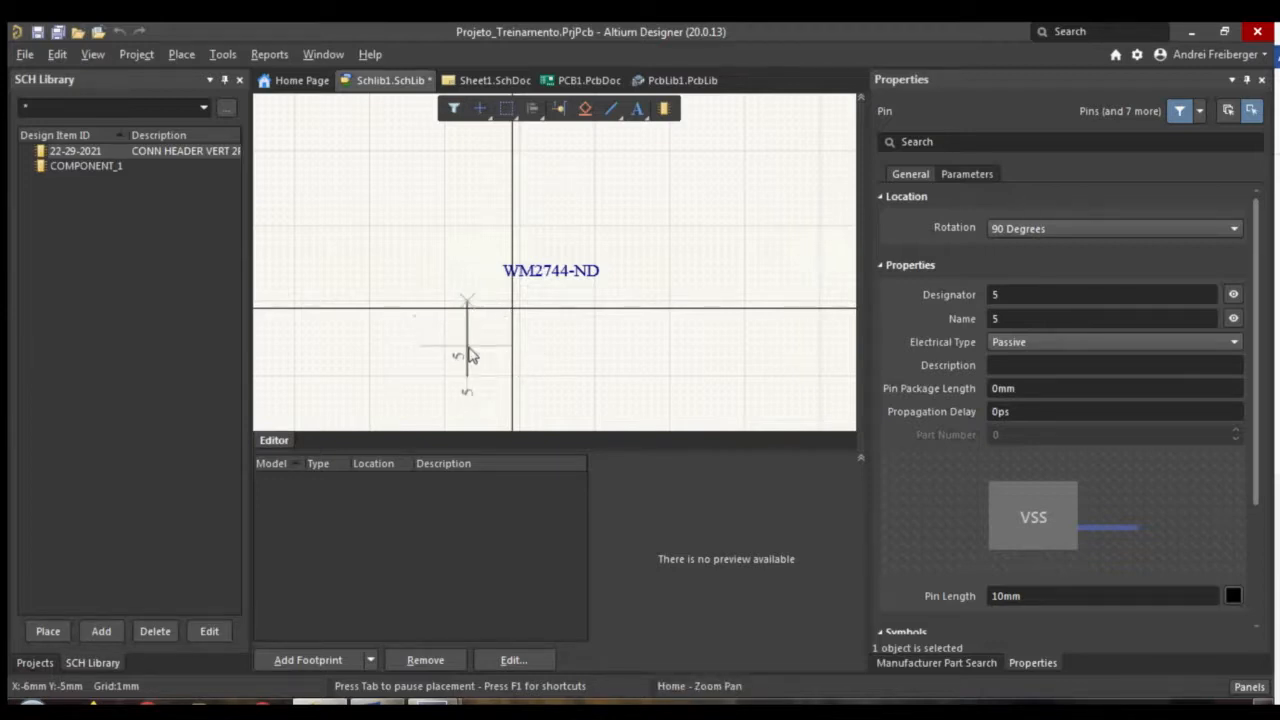
key("space")
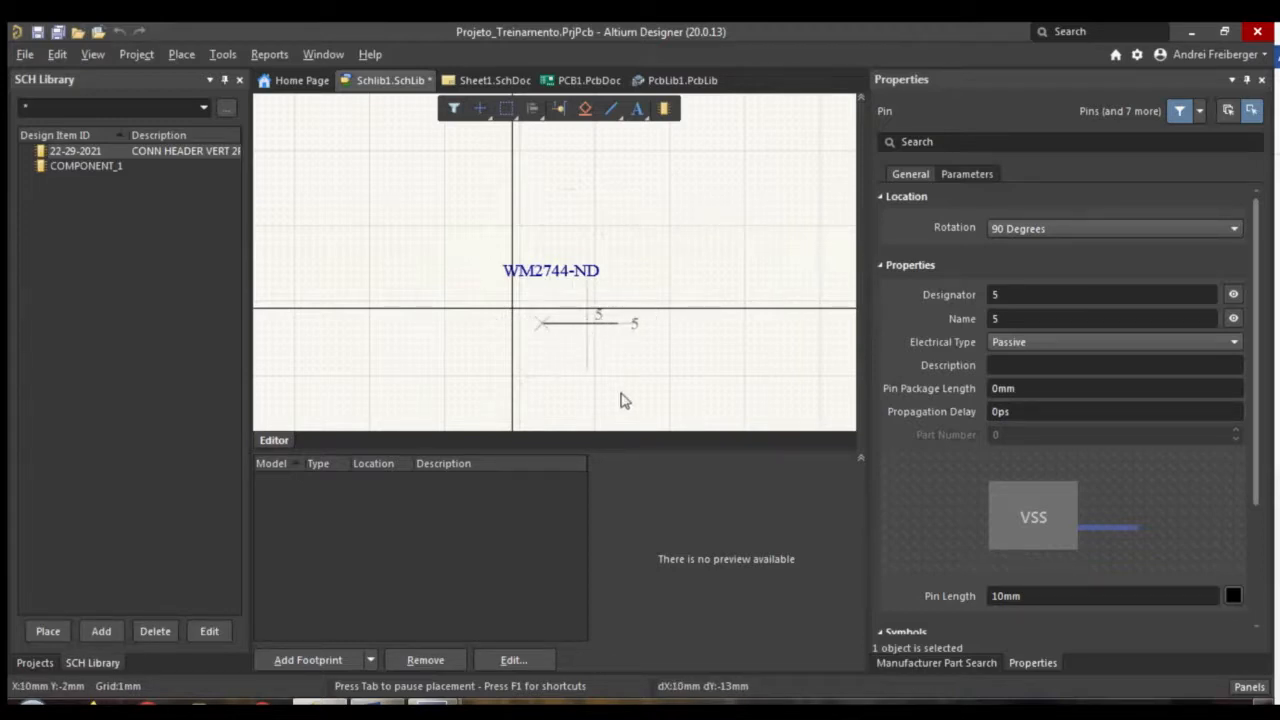
left_click(542, 400)
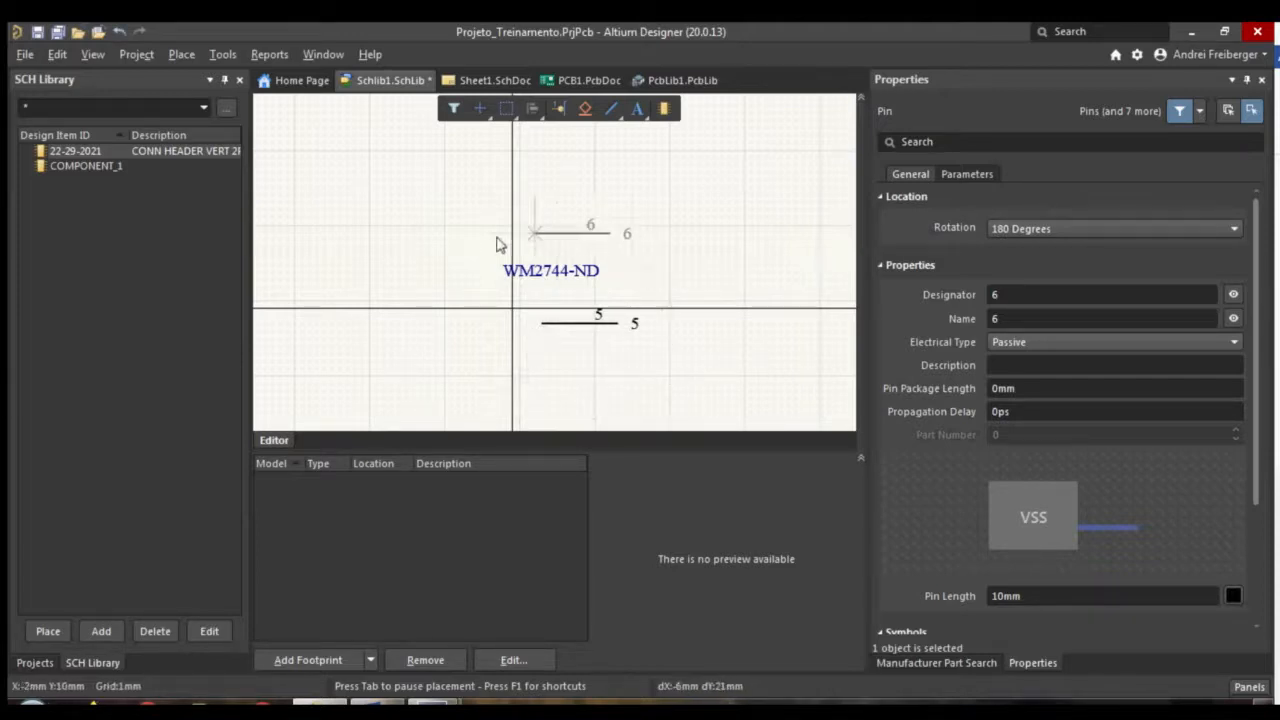
key("Up")
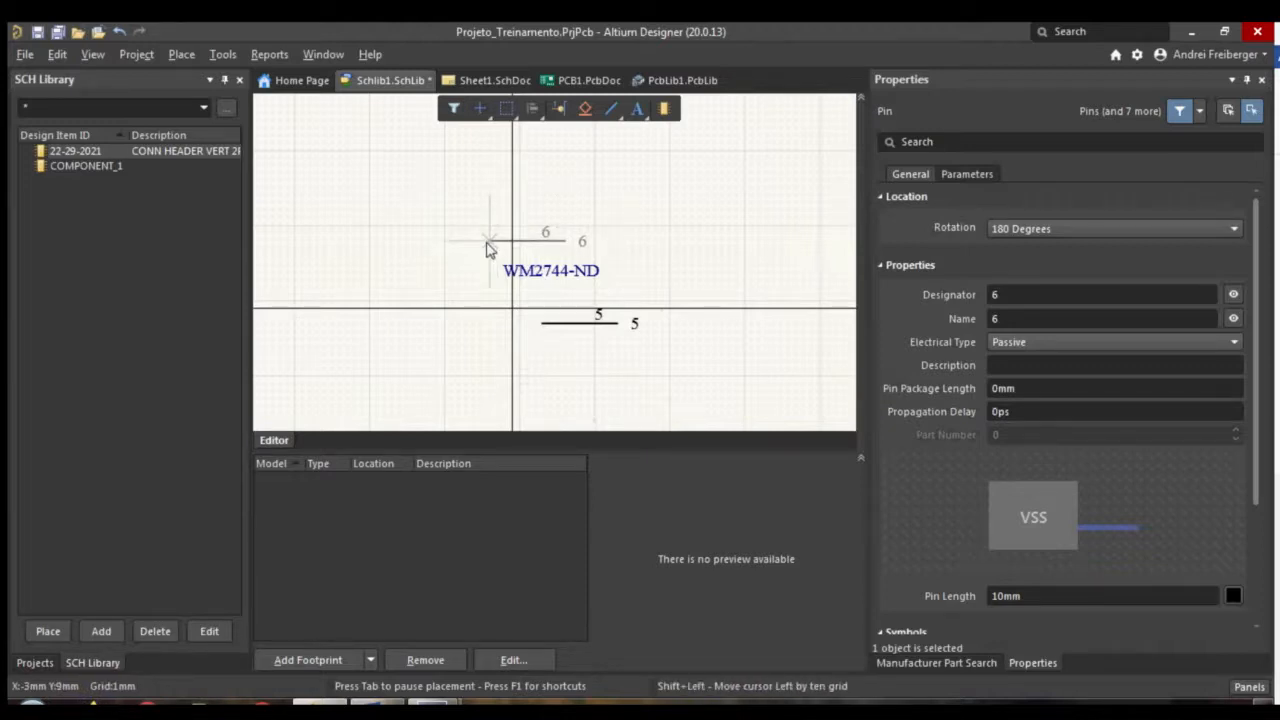
key("Escape")
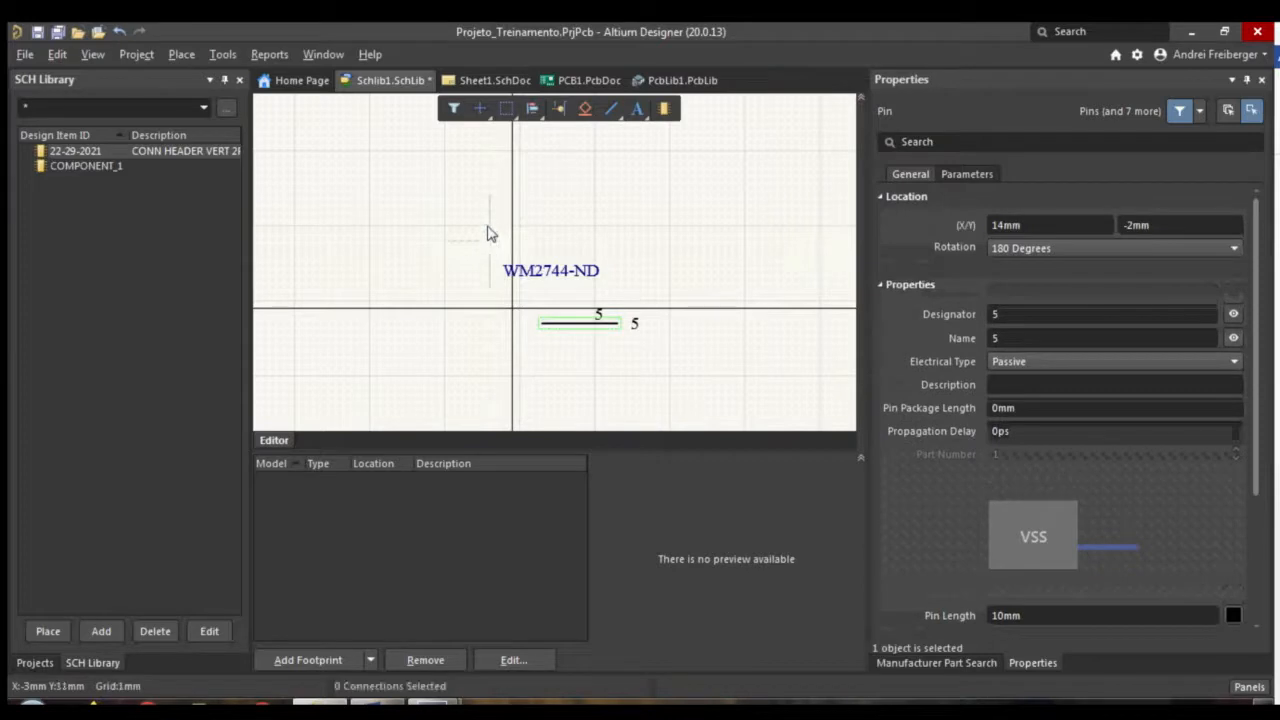
Move the placed pin closer to the vertical axis, to about X 11 mm, Y -3 mm
left_click(487, 233)
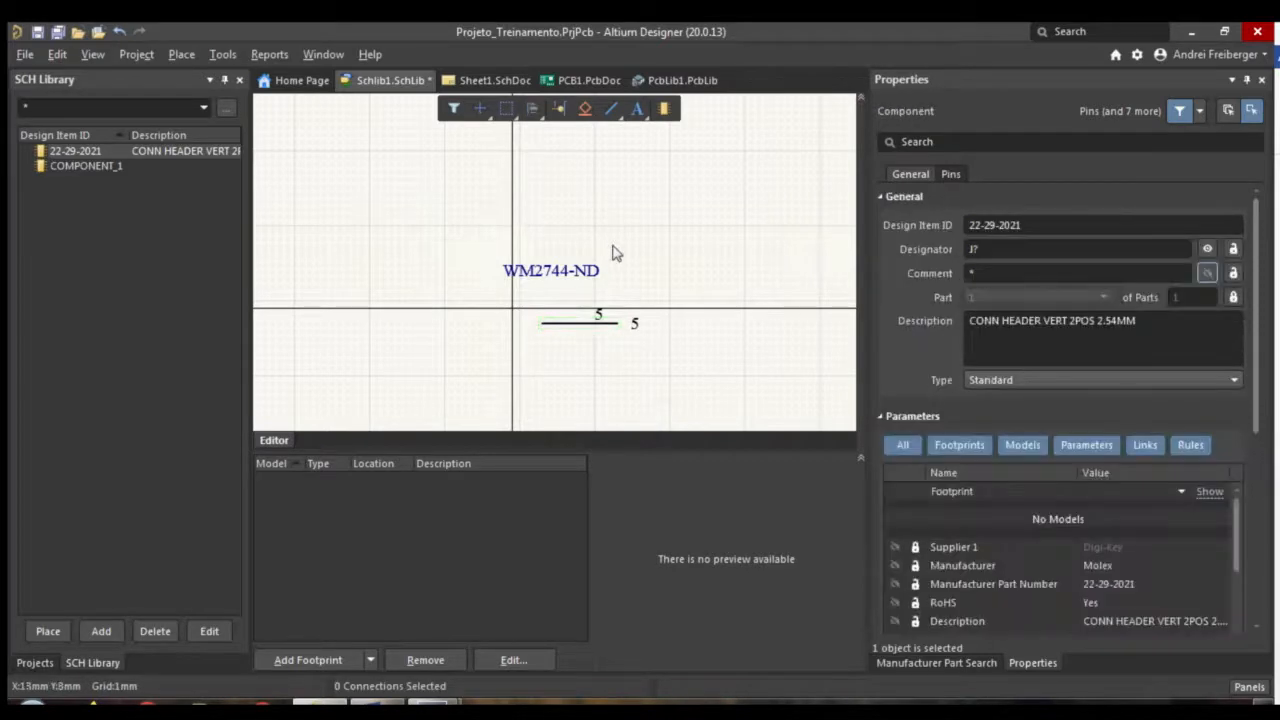
left_click(591, 324)
left_click_drag(631, 318, 576, 331)
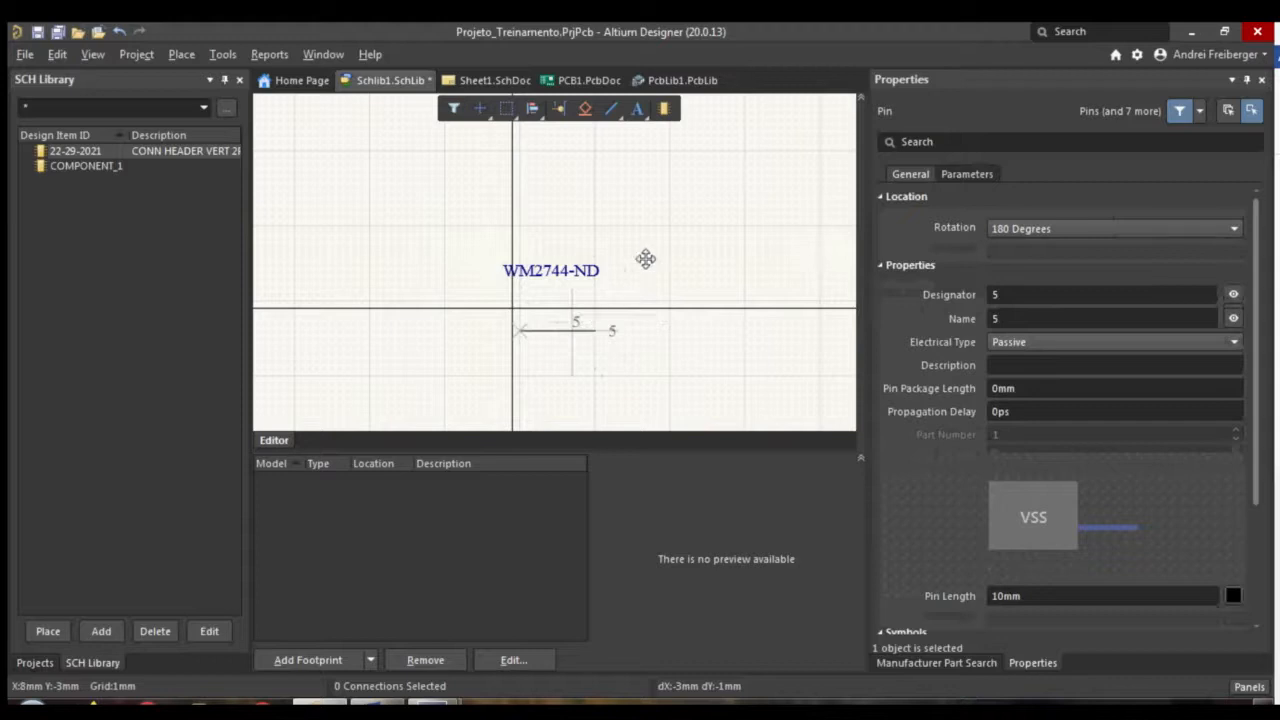
Place a horizontal pin with designator 1 and name + just below pin 5
left_click(557, 108)
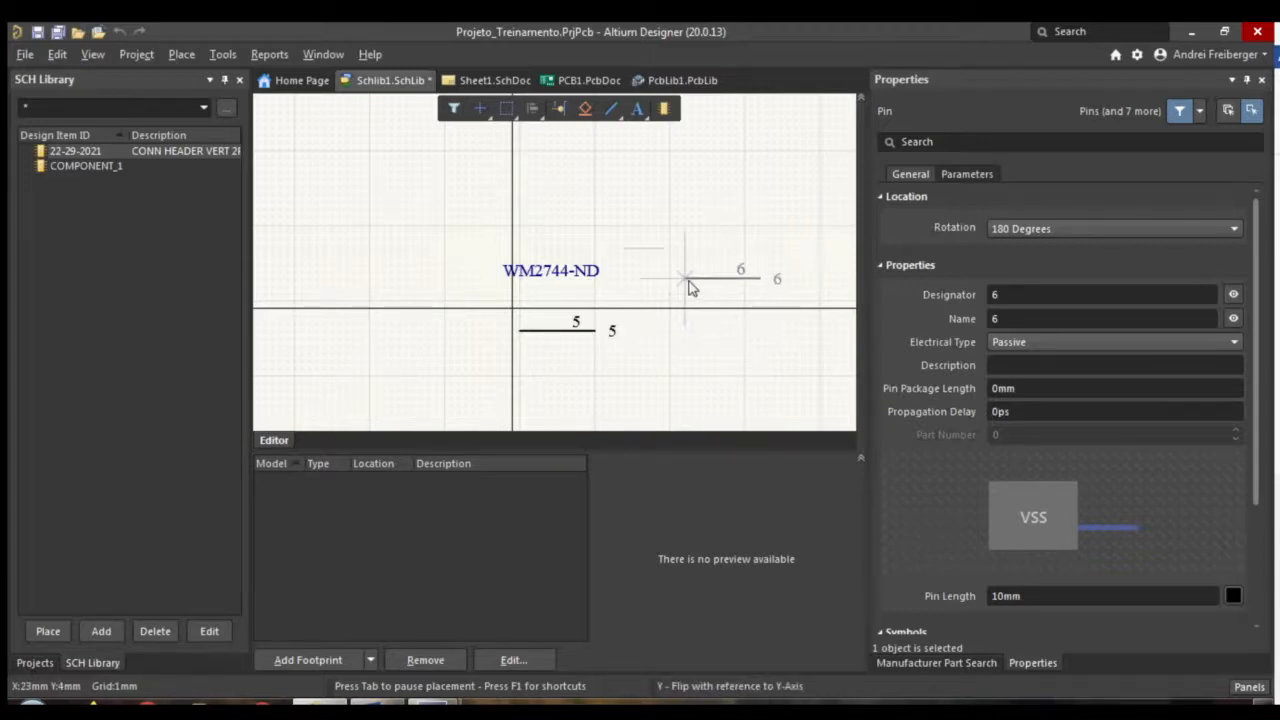
key("Tab")
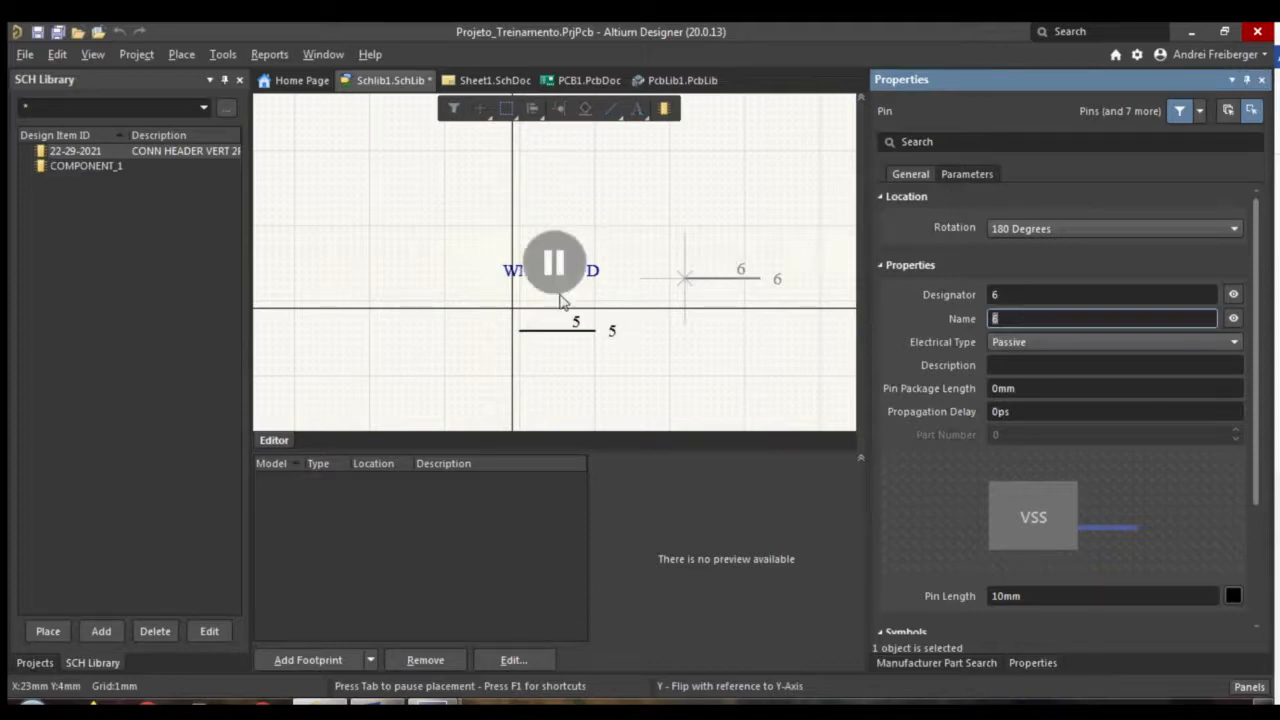
key("Return")
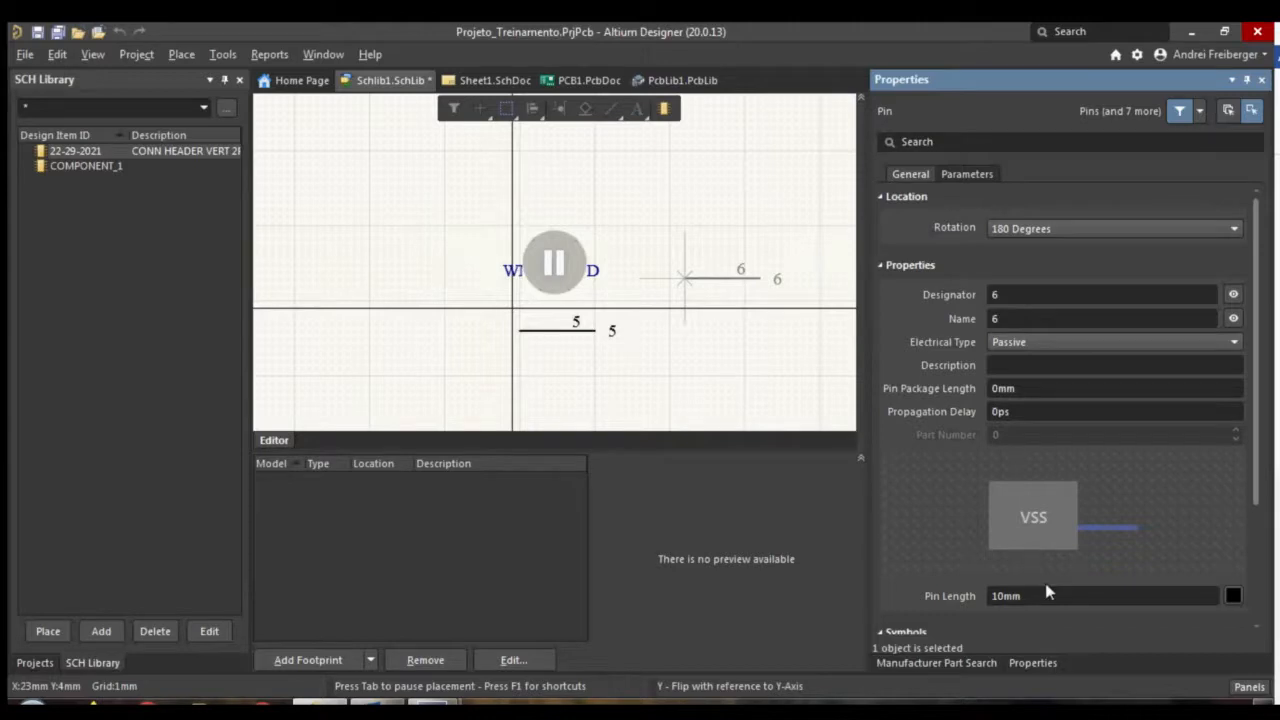
scroll(1050, 590, "down", 1)
scroll(1050, 590, "up", 1)
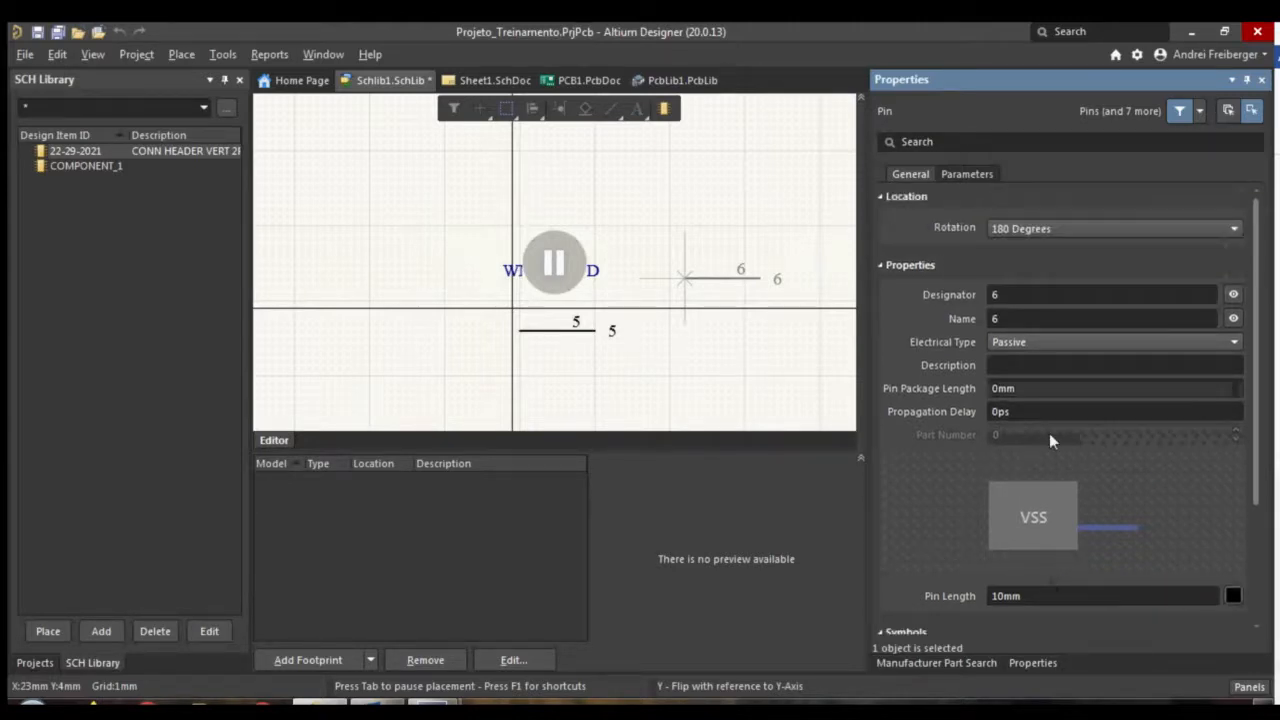
left_click(1021, 296)
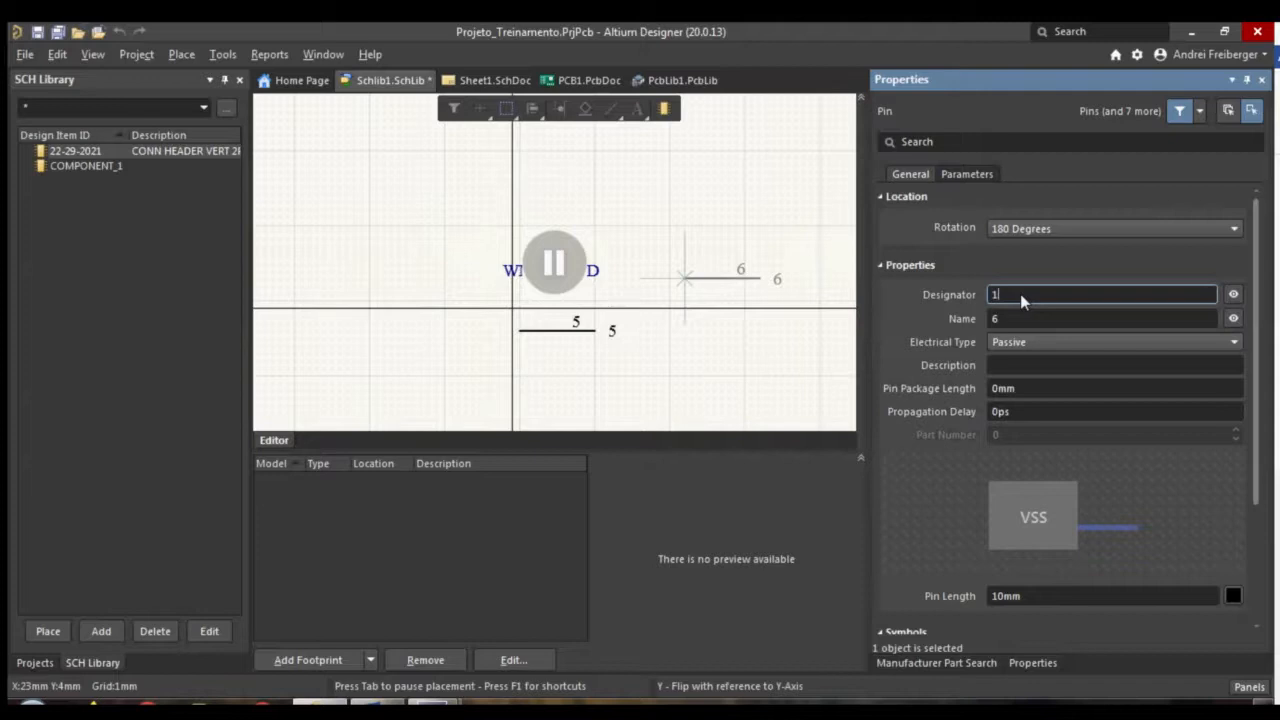
key("Return")
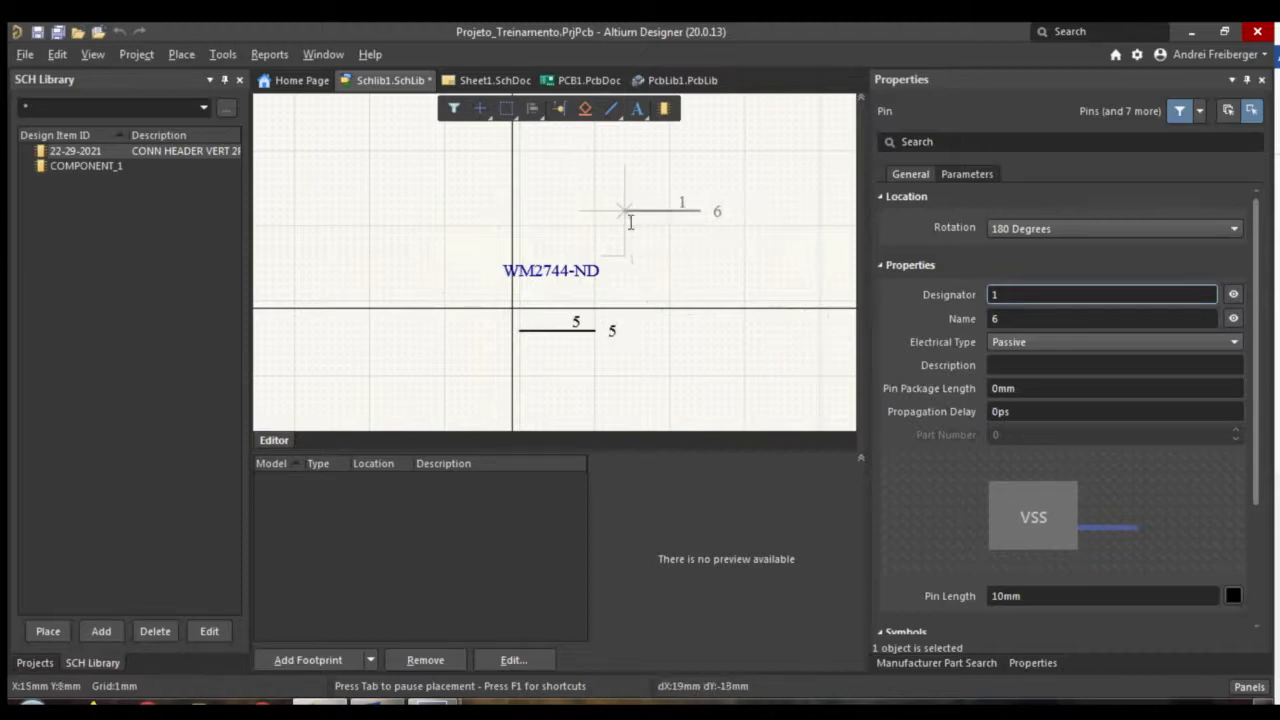
key("Tab")
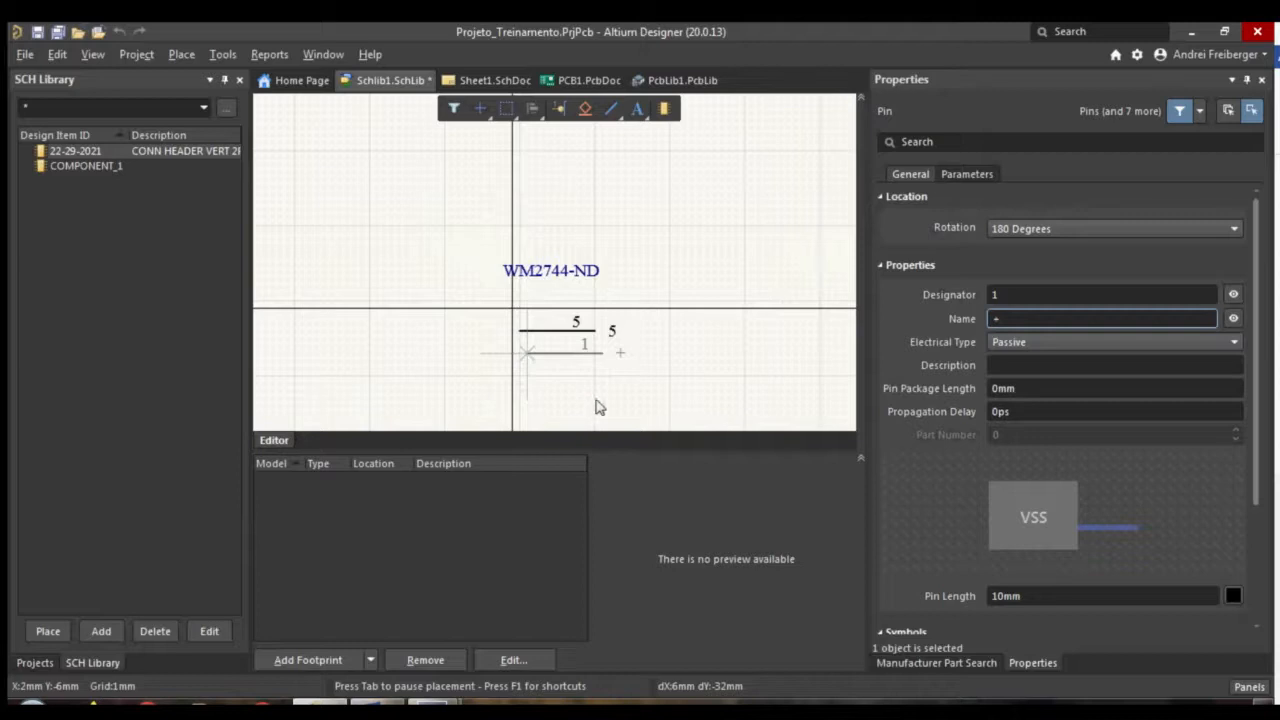
left_click(627, 340)
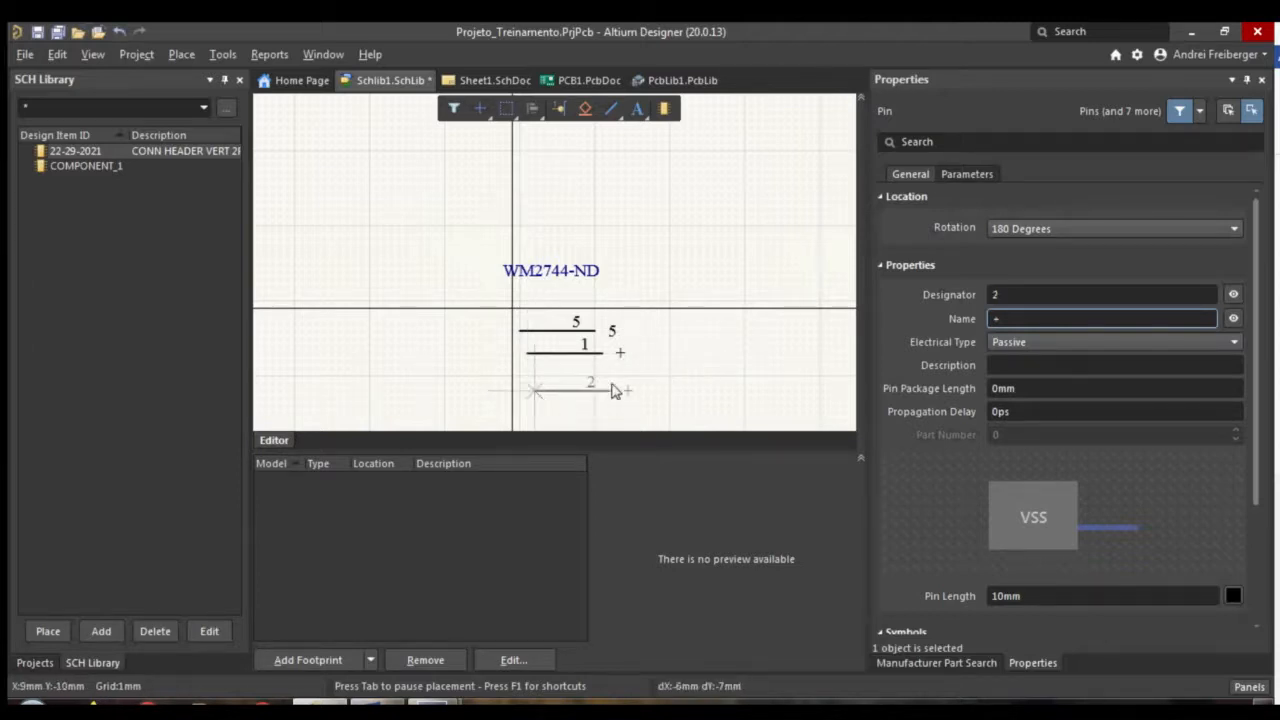
Place a second horizontal pin with designator 2 and name - below pin 1, aligned with it, and end pin placement
left_click(1013, 318)
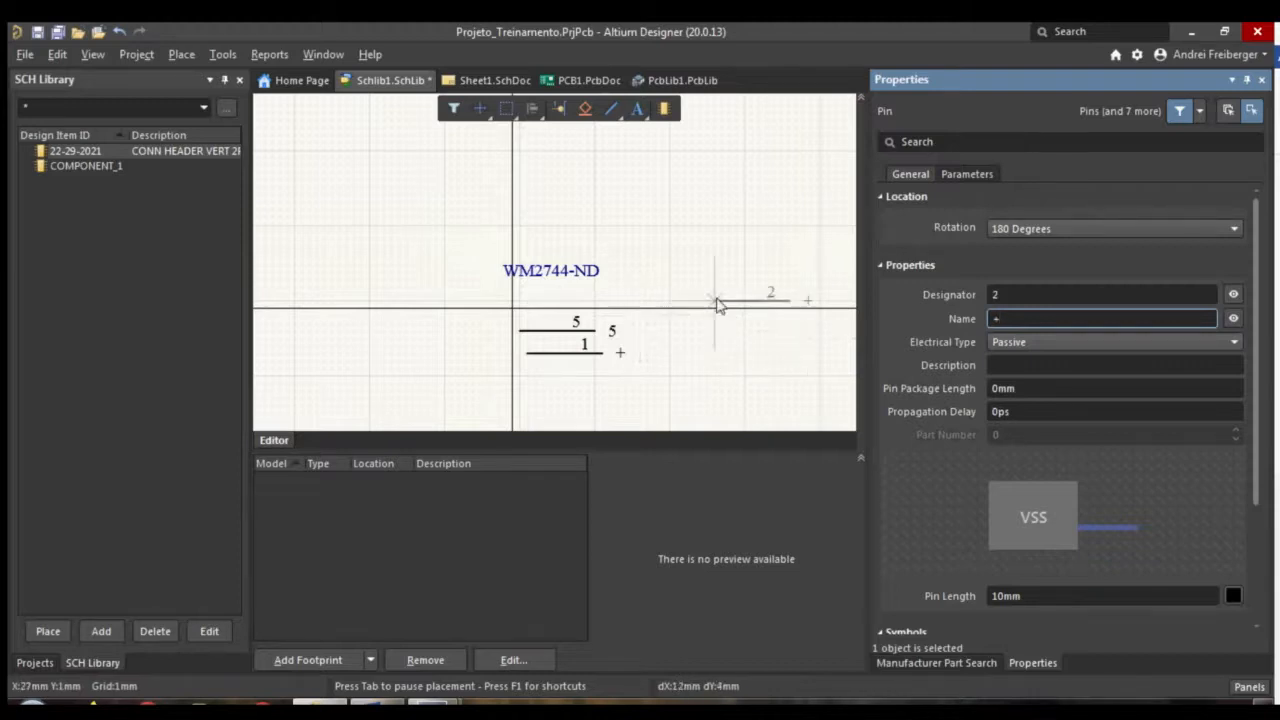
left_click(1023, 319)
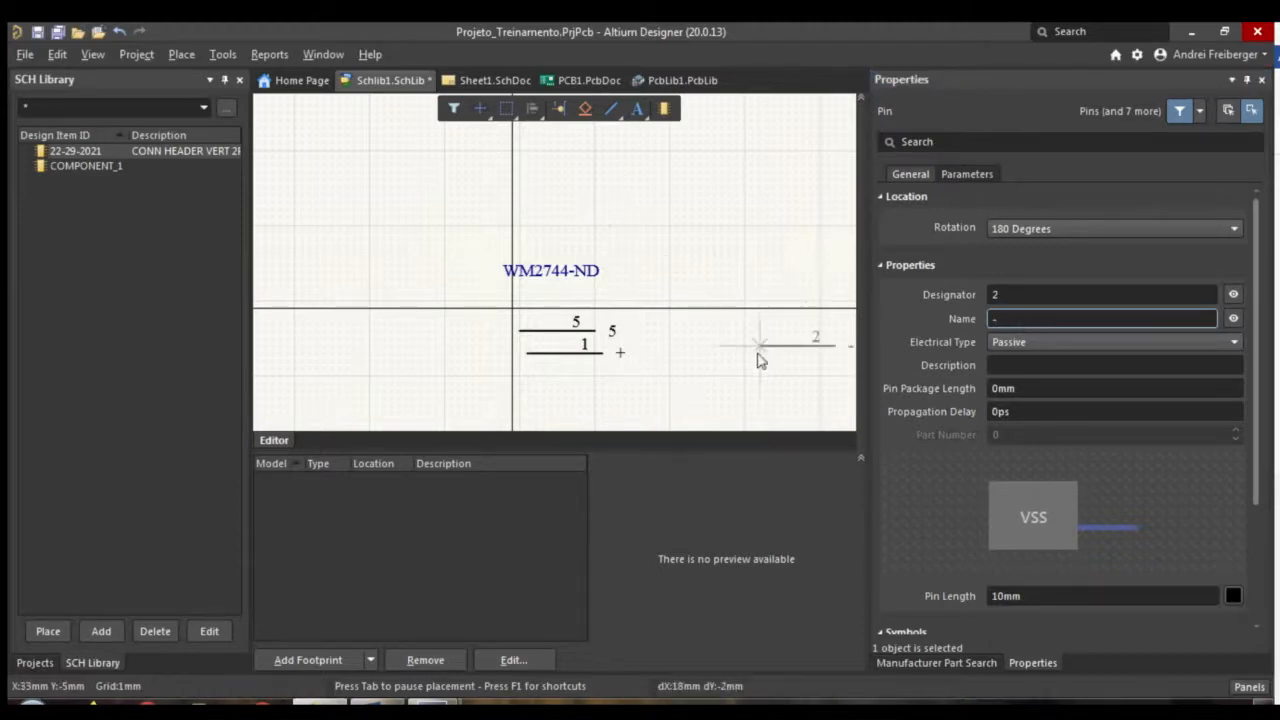
key("y")
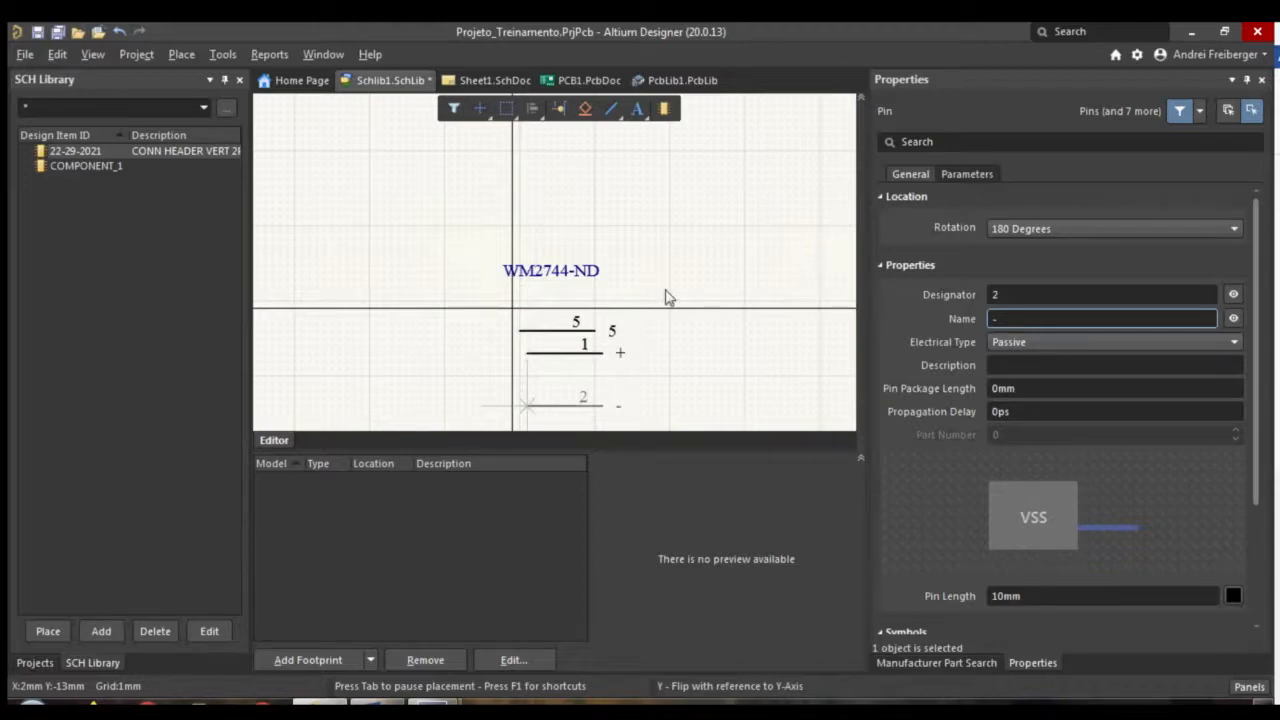
left_click(595, 286)
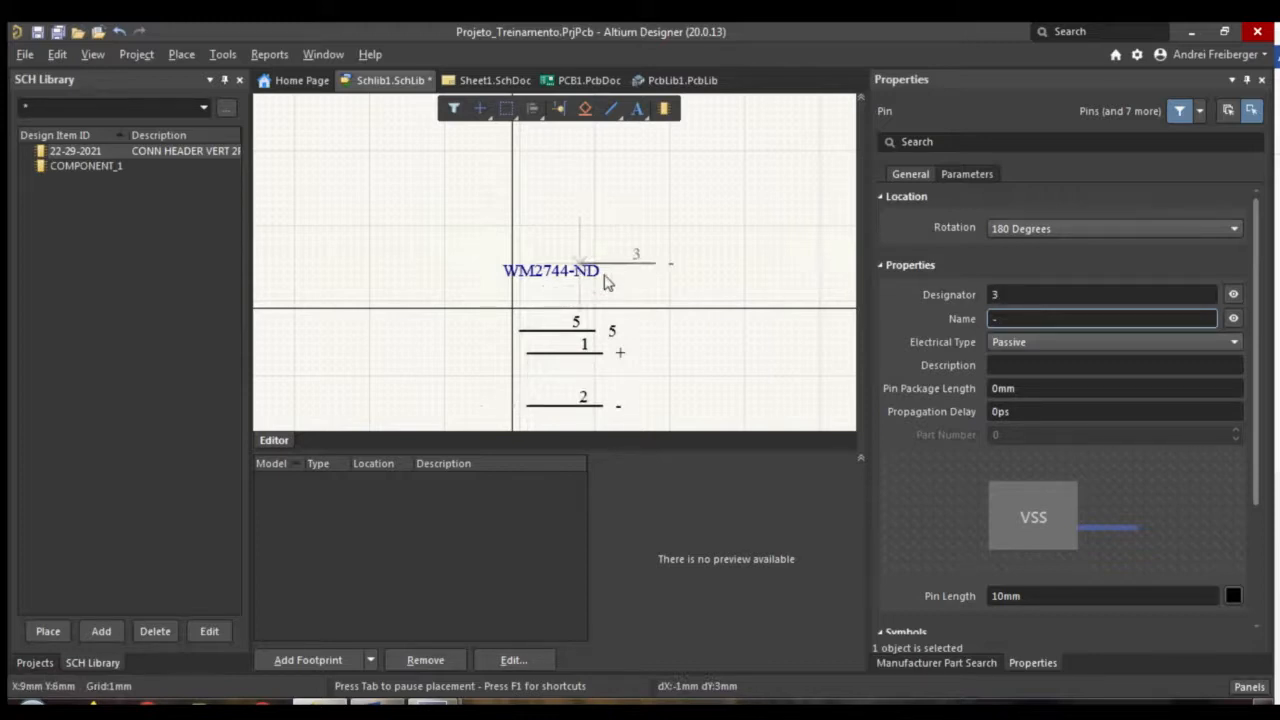
key("Escape")
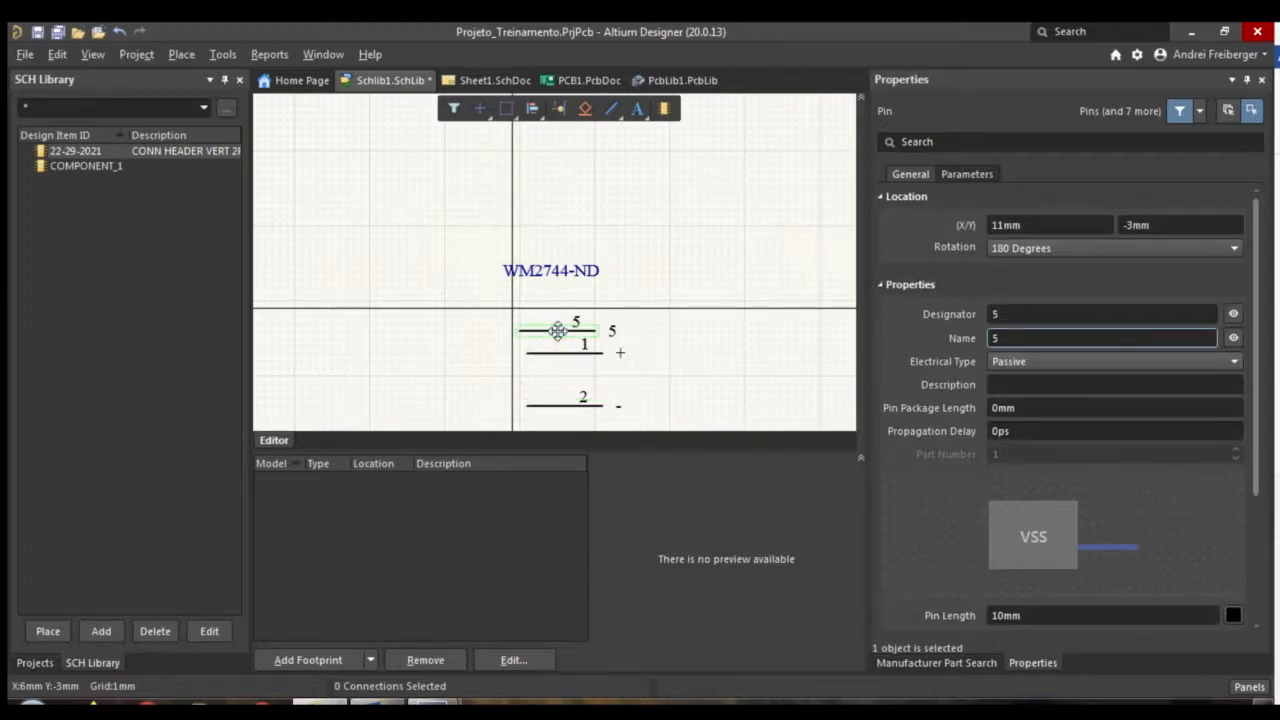
Delete pin 5 and move pins 1 and 2 up together, putting pin 1 at X 12 mm, Y 0 mm
key("Delete")
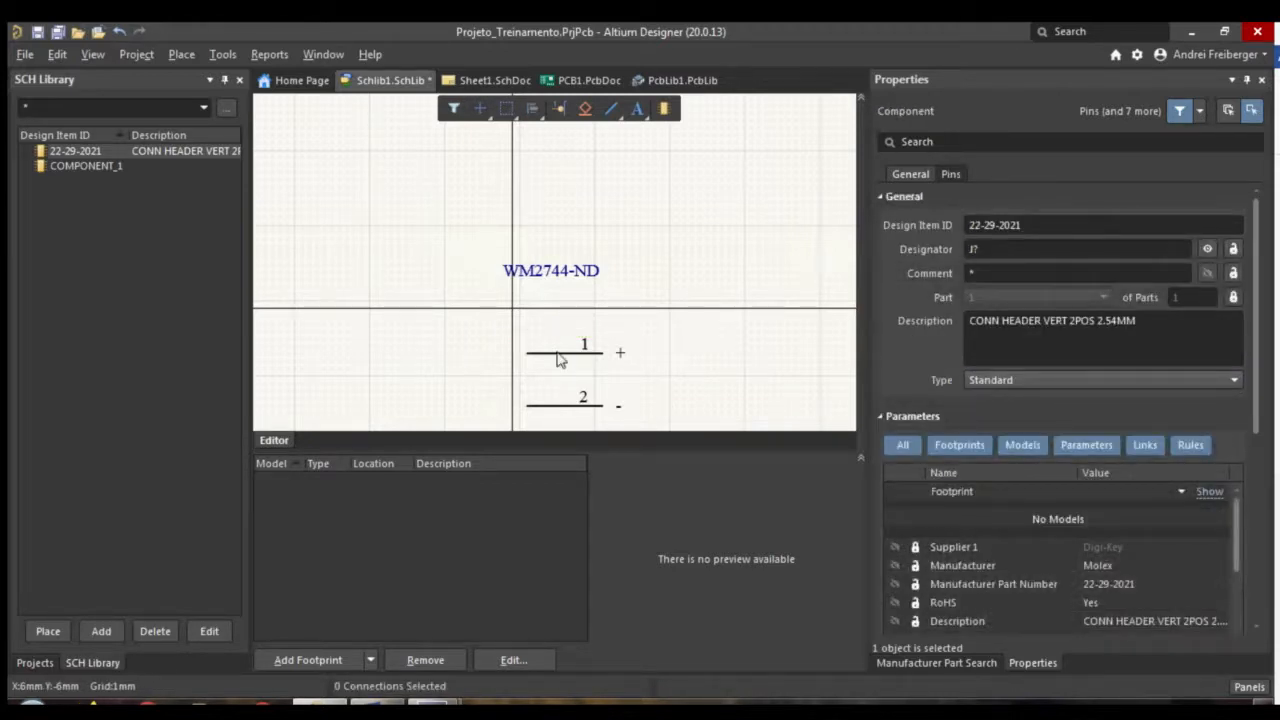
left_click(557, 354)
left_click_drag(559, 320, 630, 363)
left_click(563, 405)
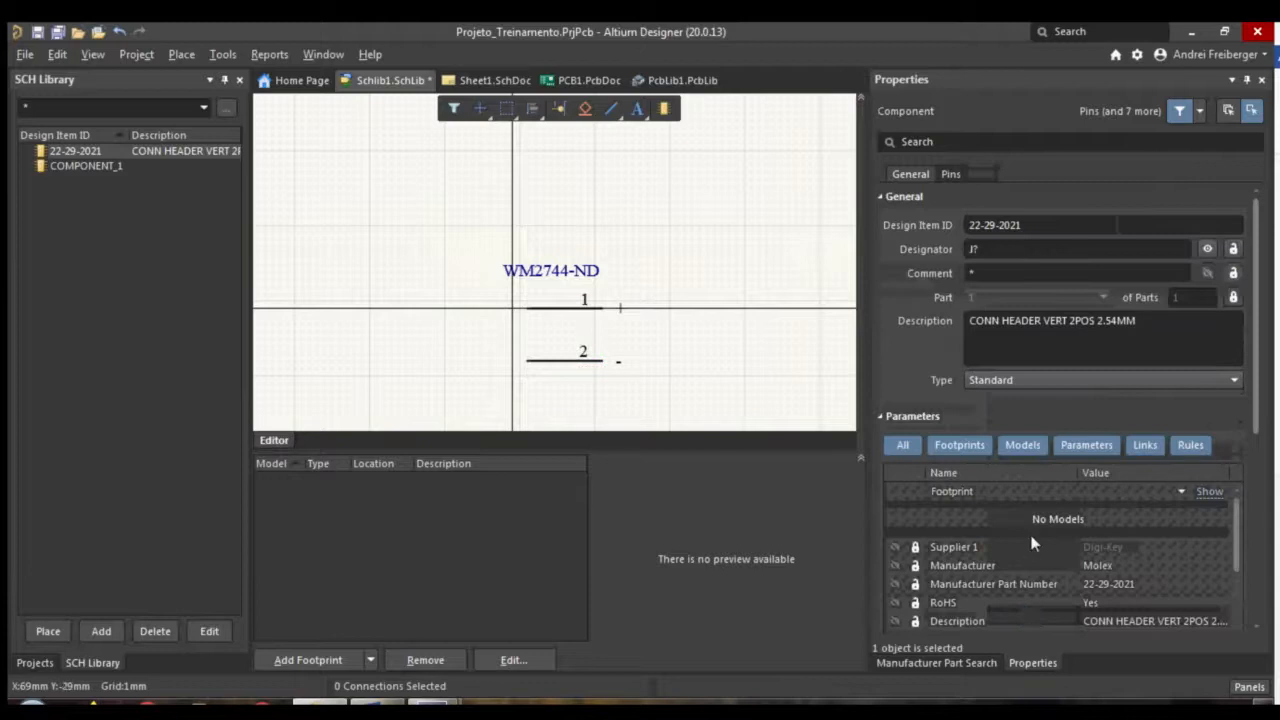
Examine the connector component's parameter list and the properties of pin 1, including its pin length
scroll(1036, 546, "down", 2, "ctrl")
scroll(1057, 521, "up", 1, "ctrl")
scroll(697, 393, "up", 2, "ctrl")
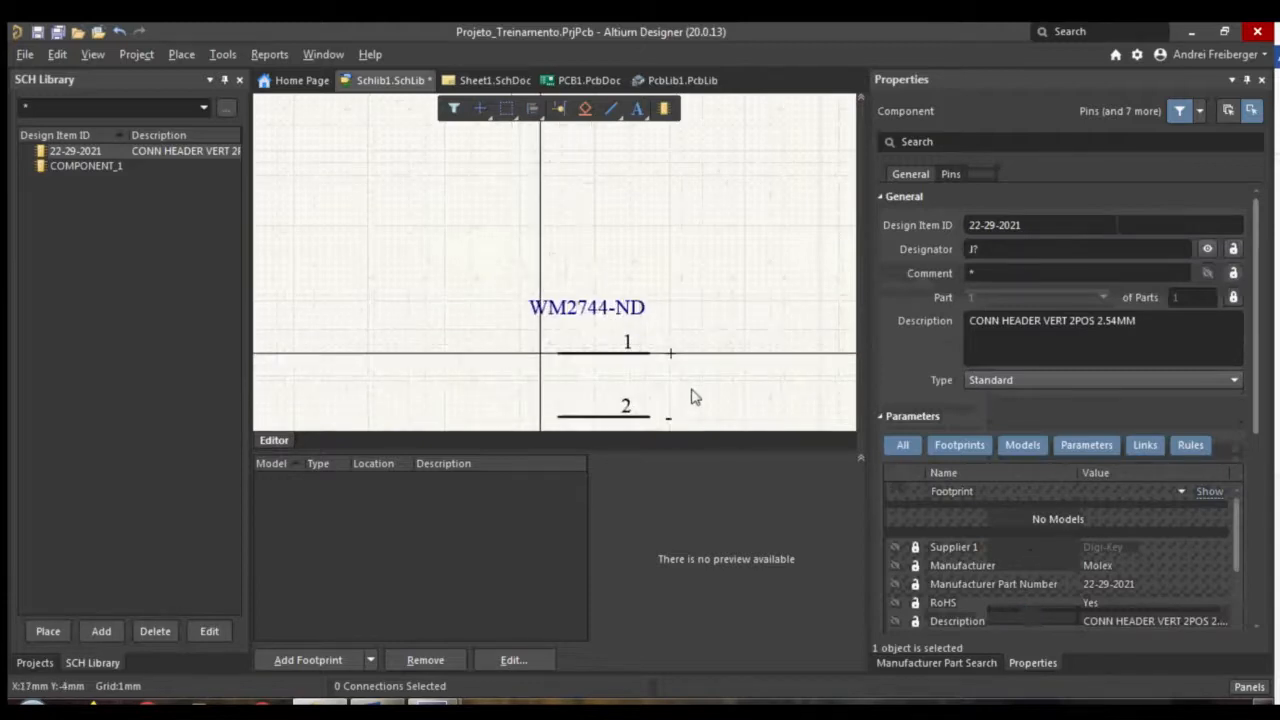
right_click_drag(703, 369, 657, 214)
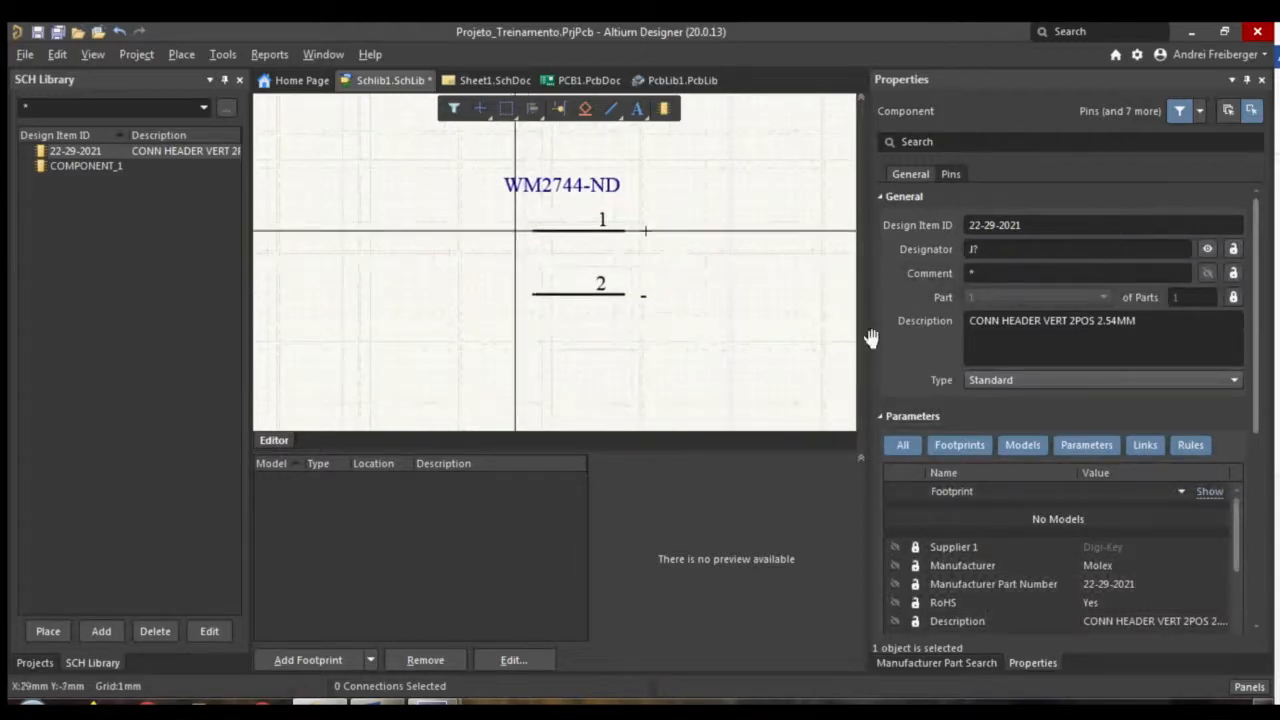
scroll(1260, 402, "down", 6)
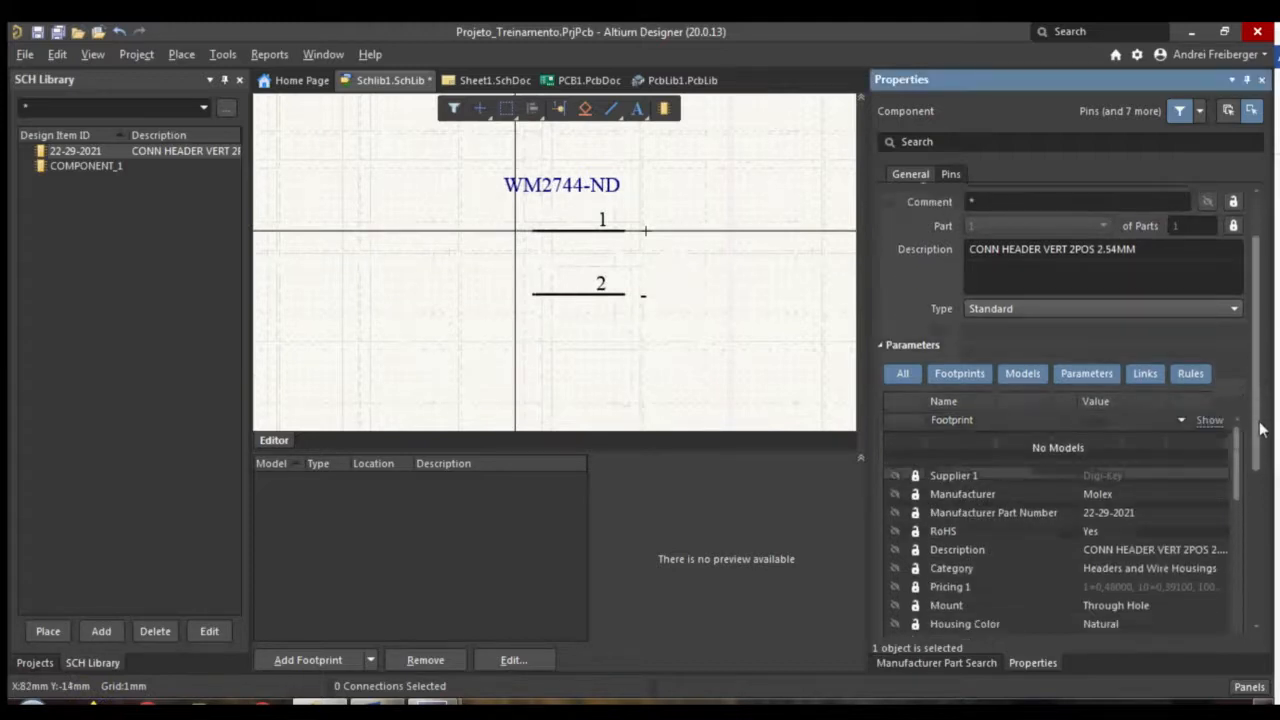
scroll(1233, 467, "up", 3)
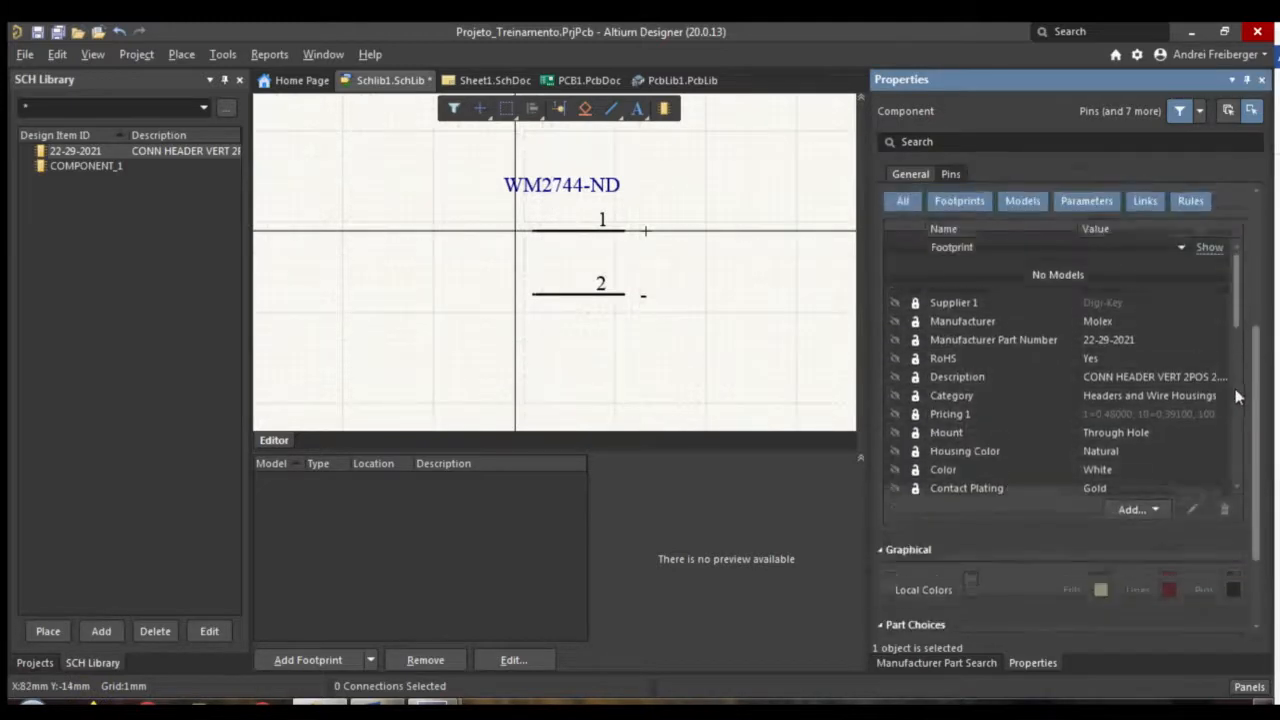
left_click(588, 236)
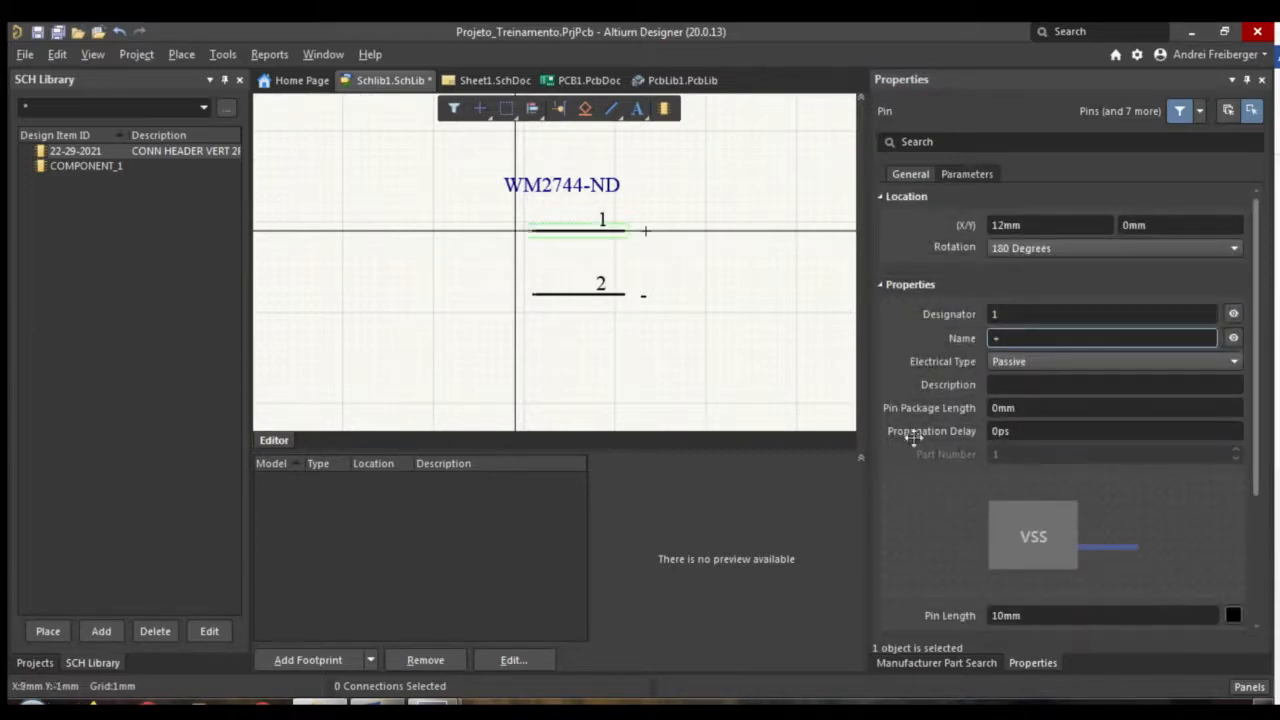
left_click(1051, 614)
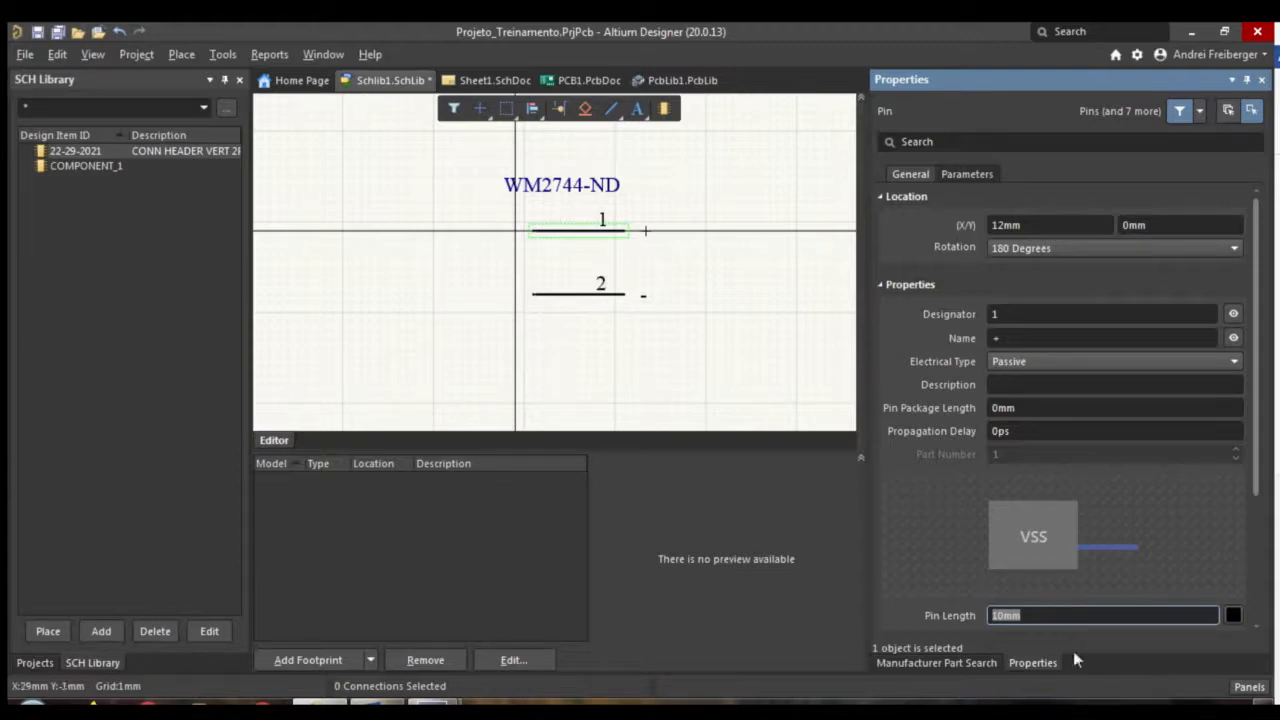
left_click(735, 298)
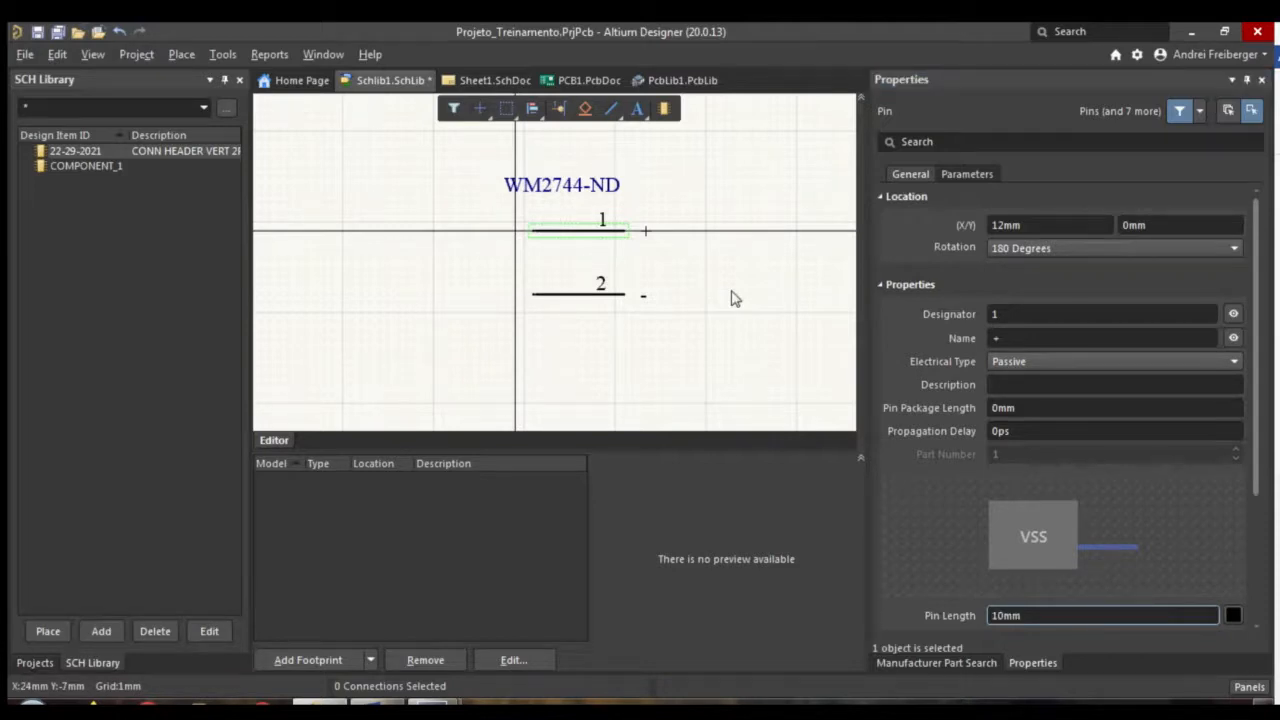
left_click(735, 298)
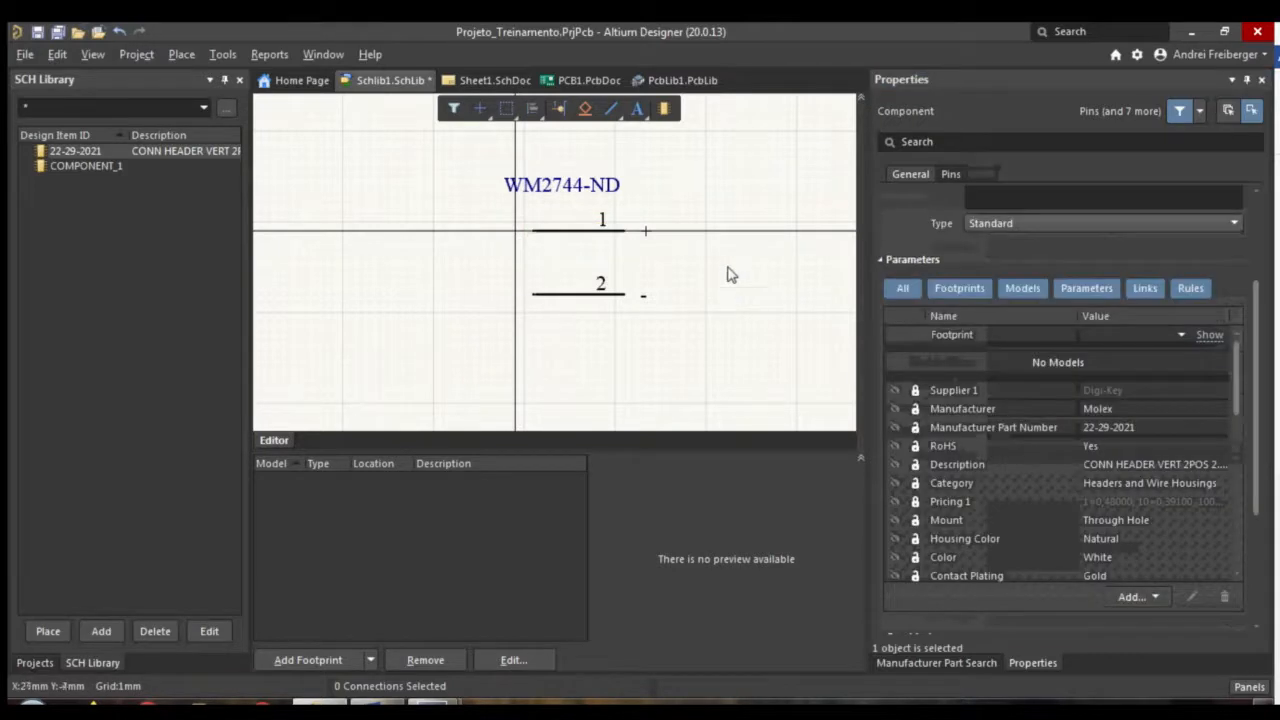
Draw a filled rectangle about 10 mm wide and 21 mm high as the symbol body, starting at the inner ends of the pins
left_click(611, 111)
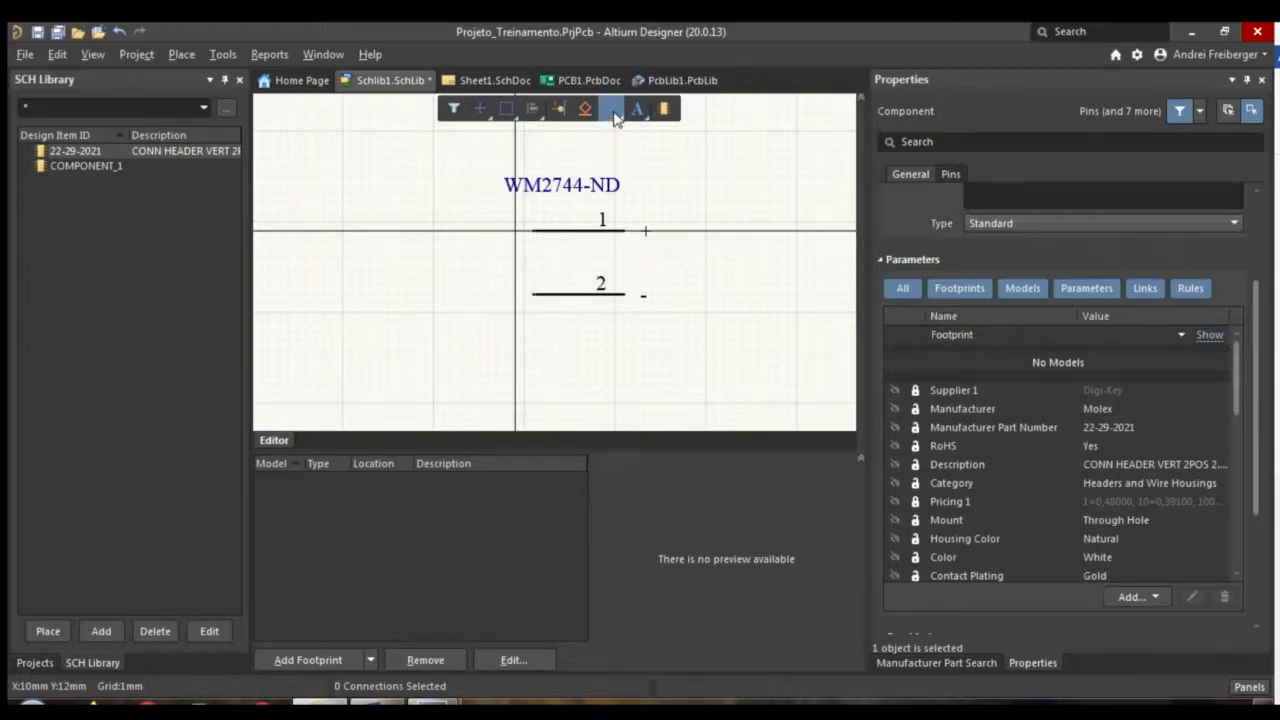
left_click(614, 117)
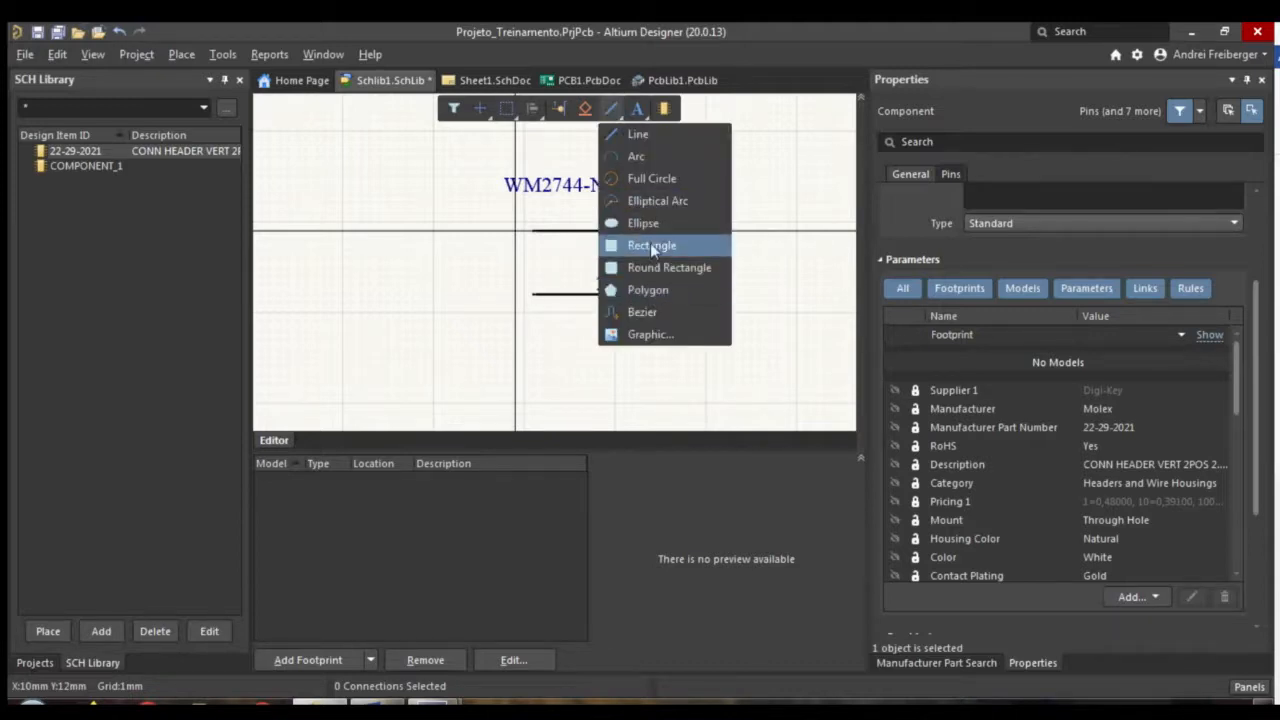
left_click(650, 245)
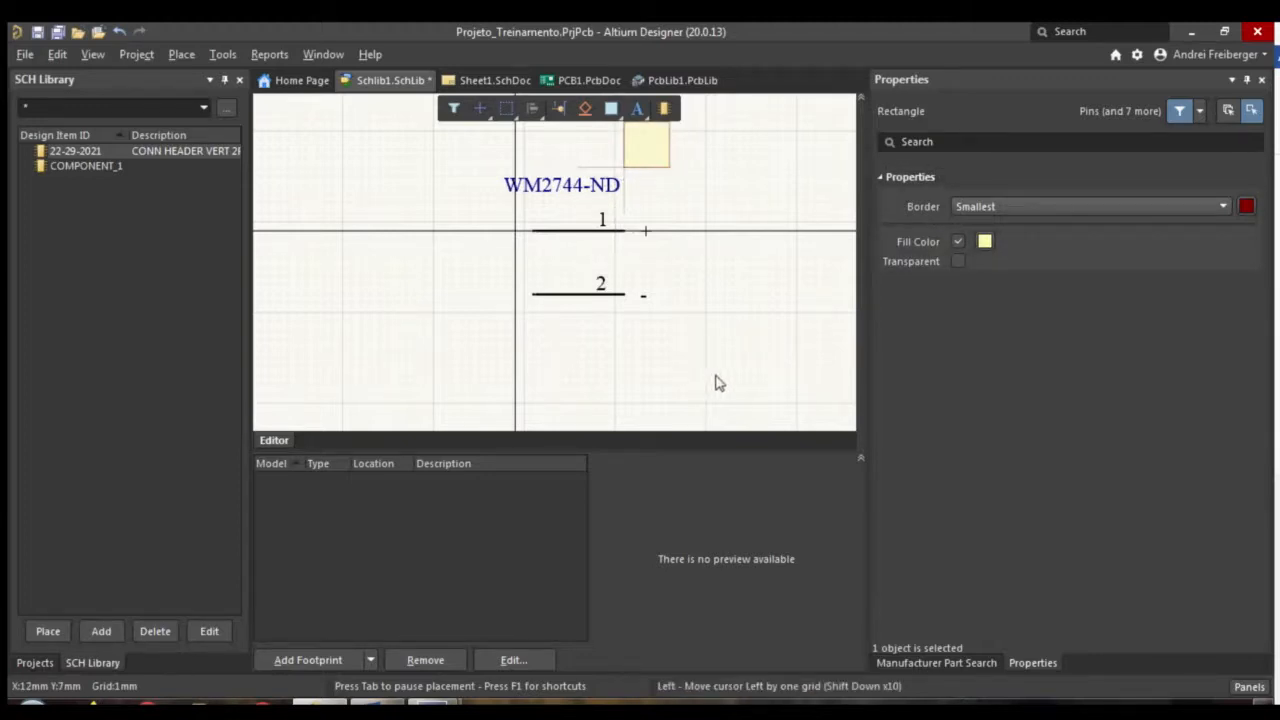
left_click(623, 167)
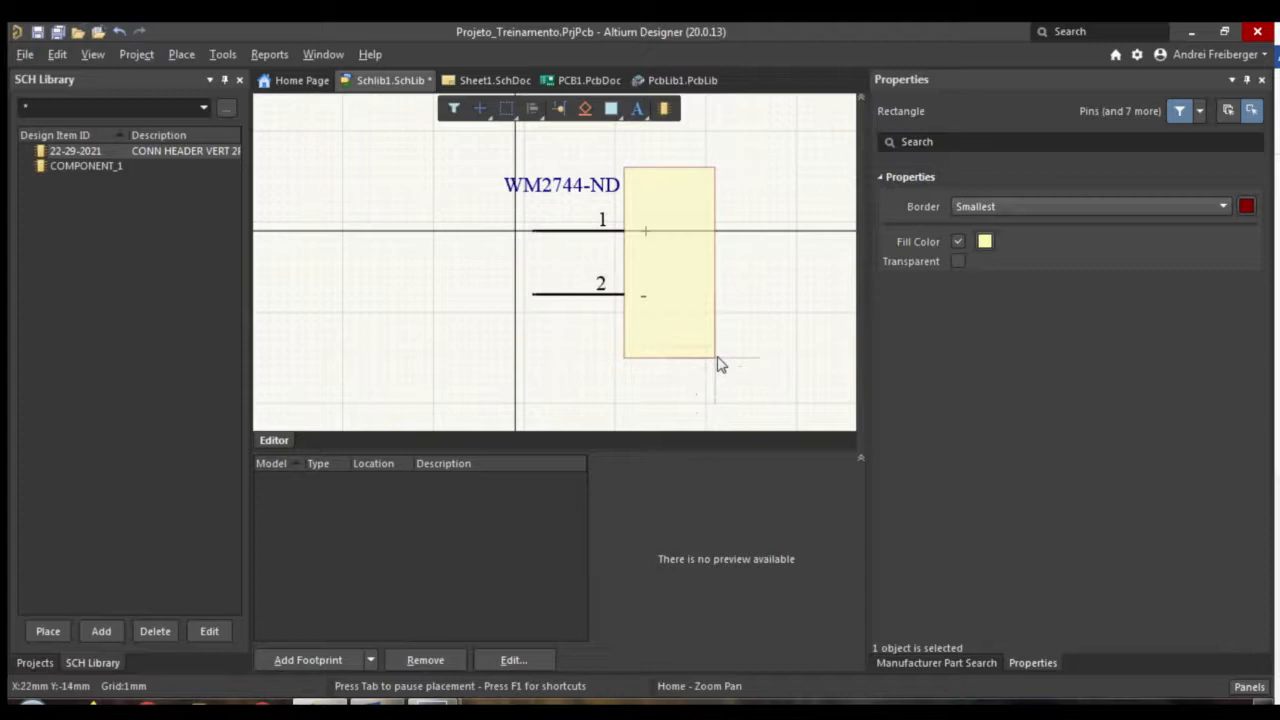
left_click(717, 364)
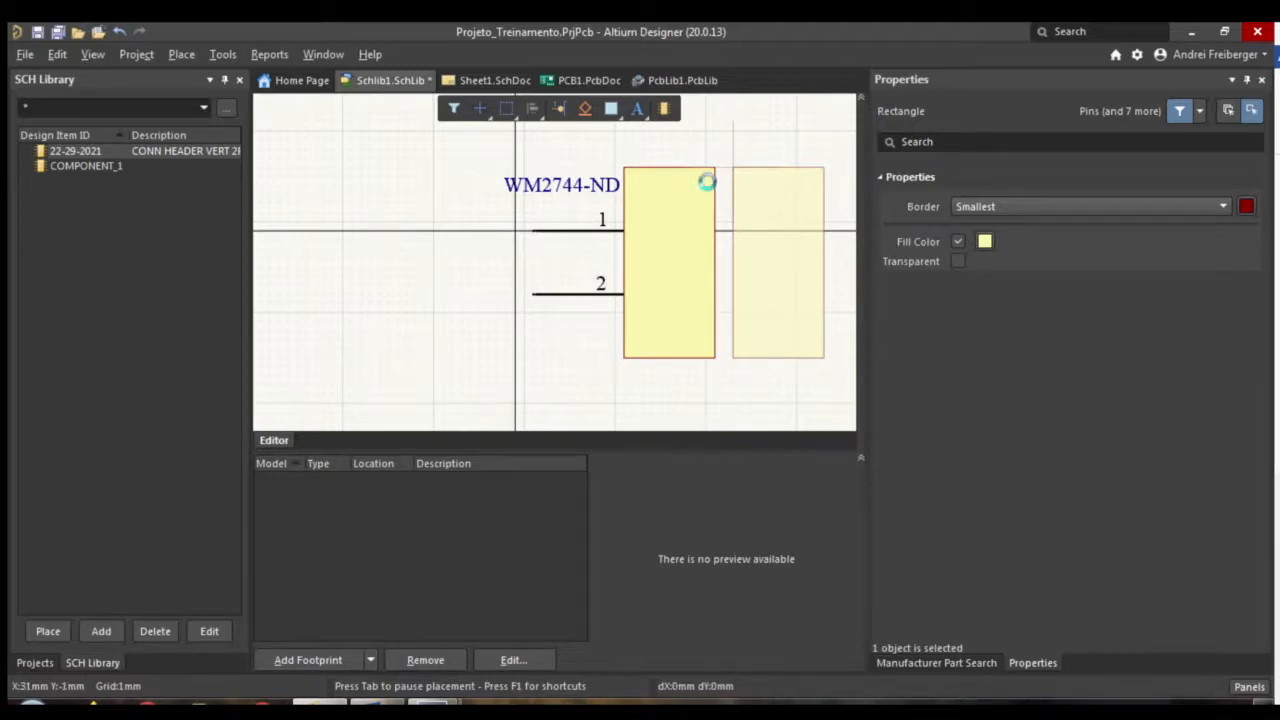
key("Escape")
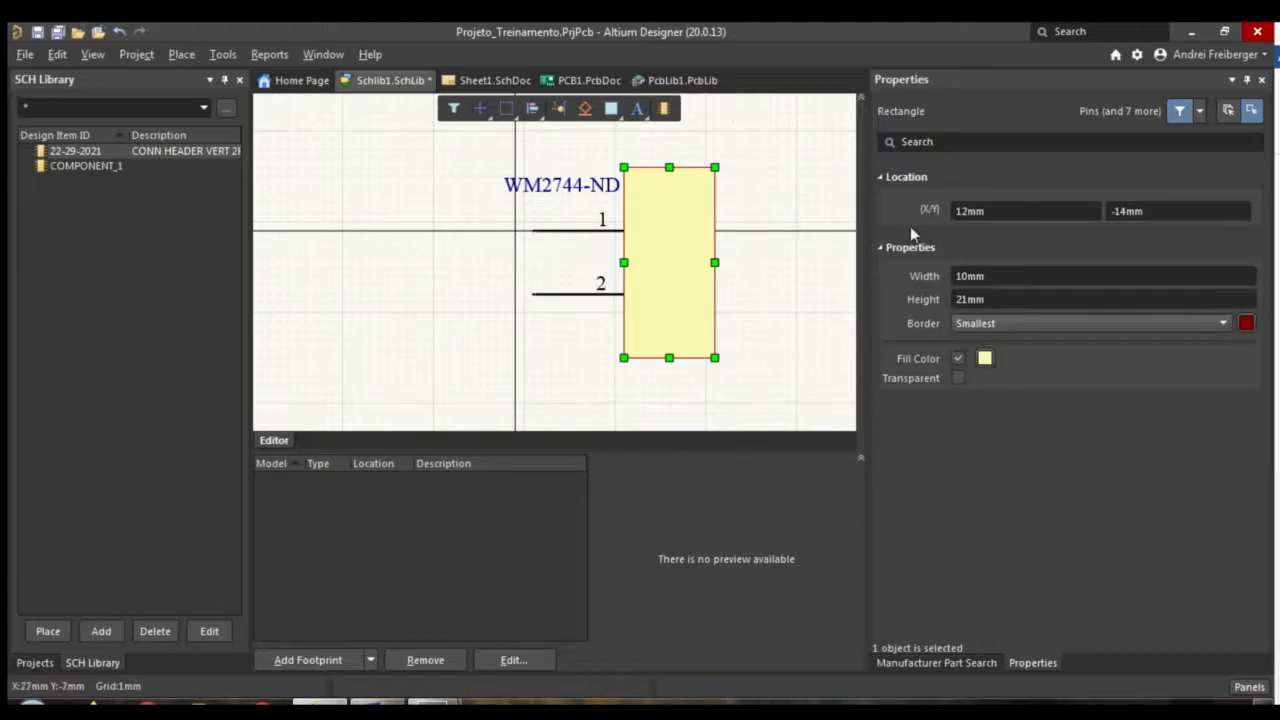
Set the rectangle's height to 20 mm
left_click(1066, 299)
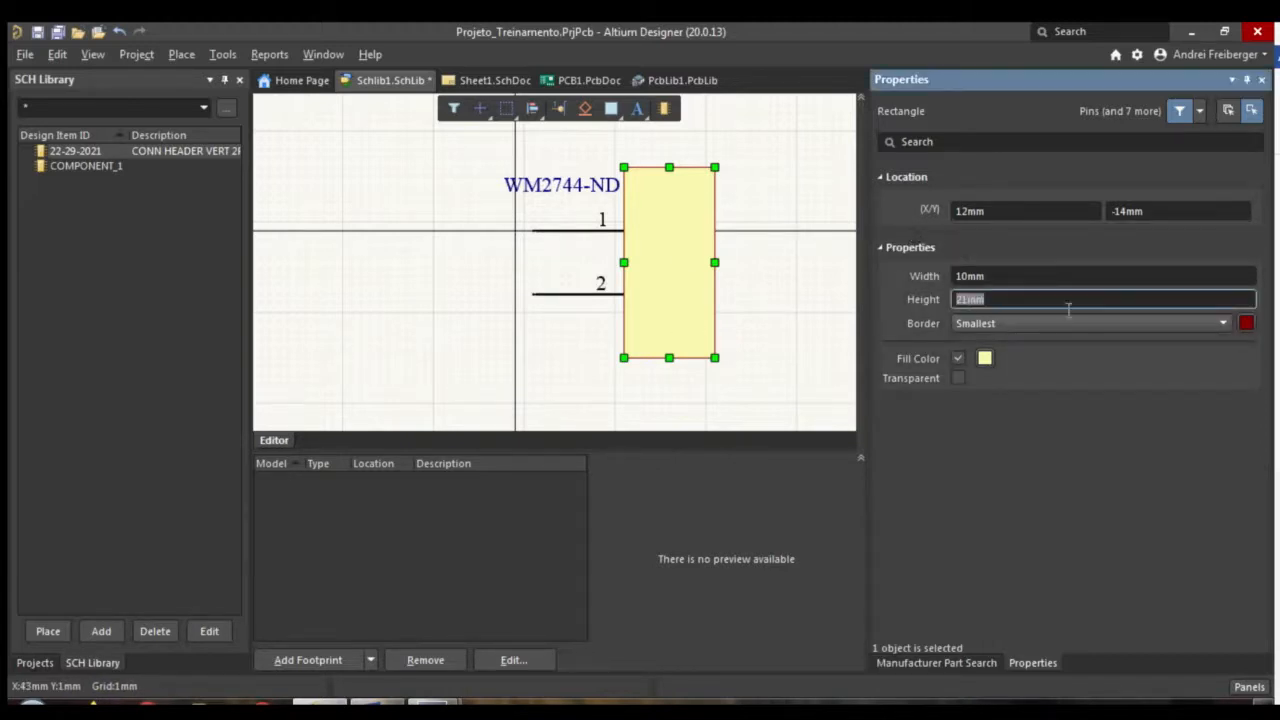
type("20mm")
key("Return")
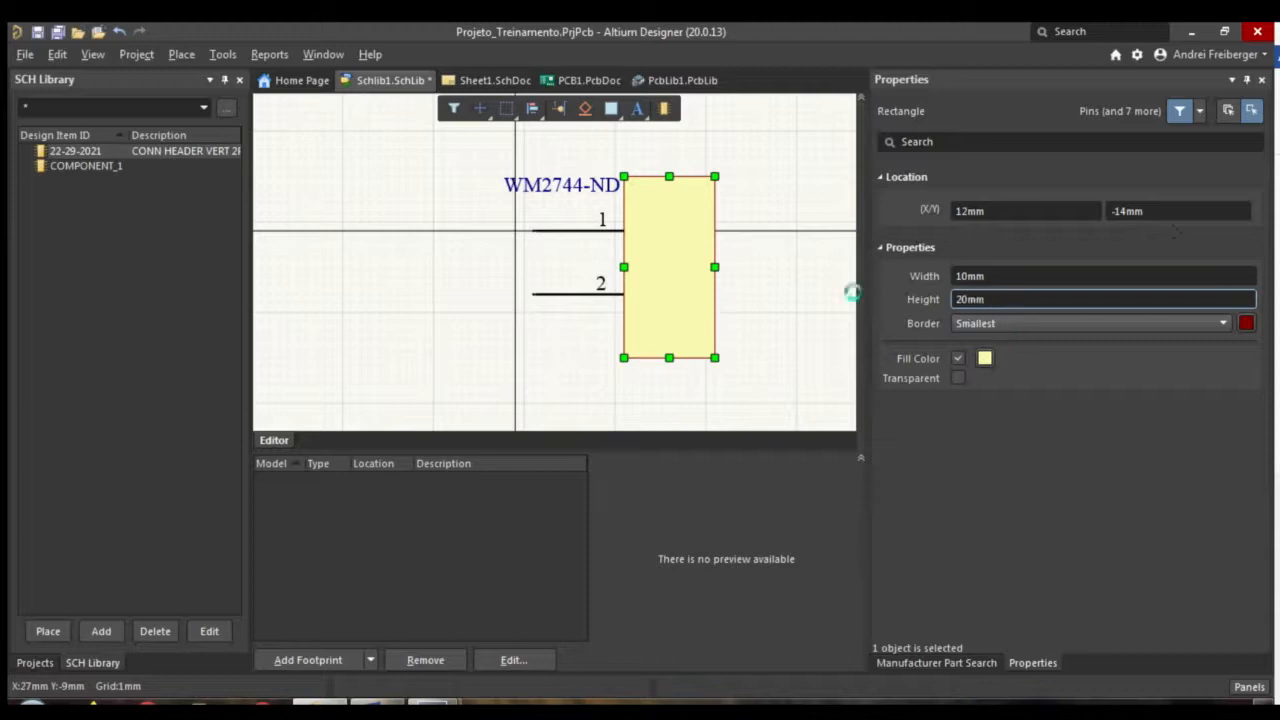
Set the body rectangle's height to 15 mm
left_click(649, 278)
left_click(645, 280)
left_click(952, 299)
double_click(952, 299)
type("15mm")
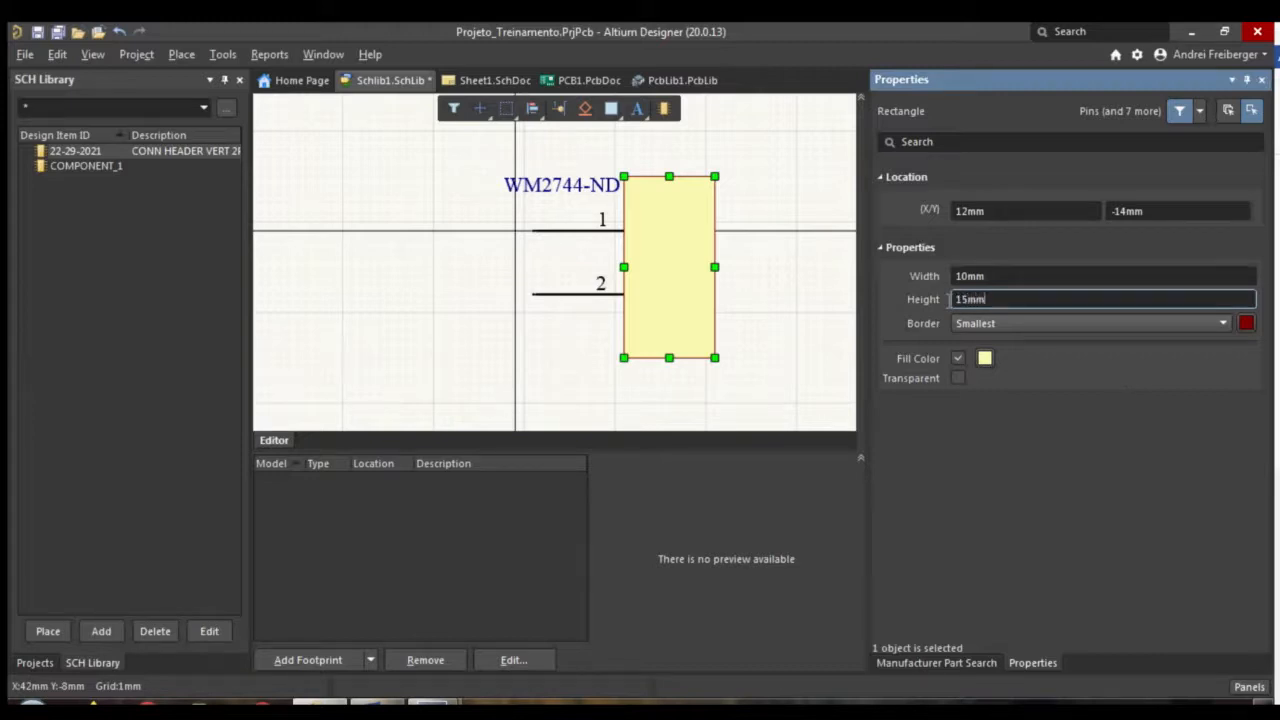
key("Return")
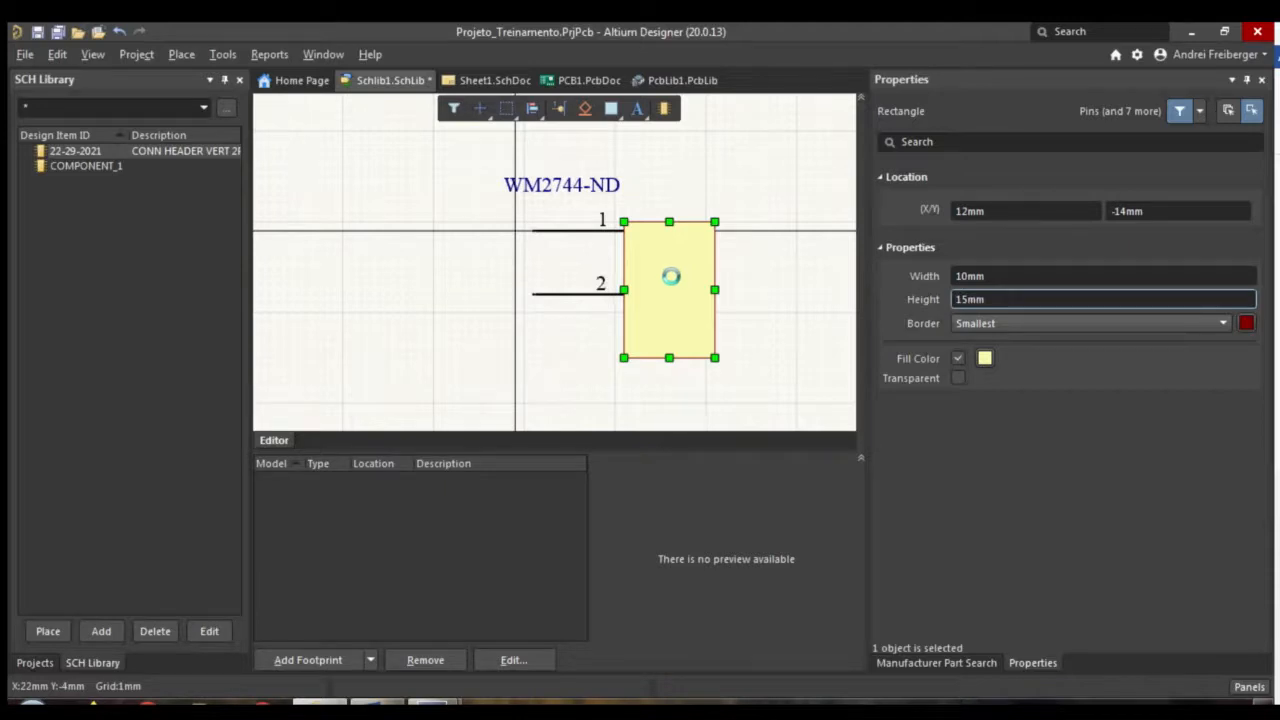
Move the body rectangle up to X 12 mm, Y -11 mm, centring it on the two pins
left_click_drag(661, 310, 655, 262)
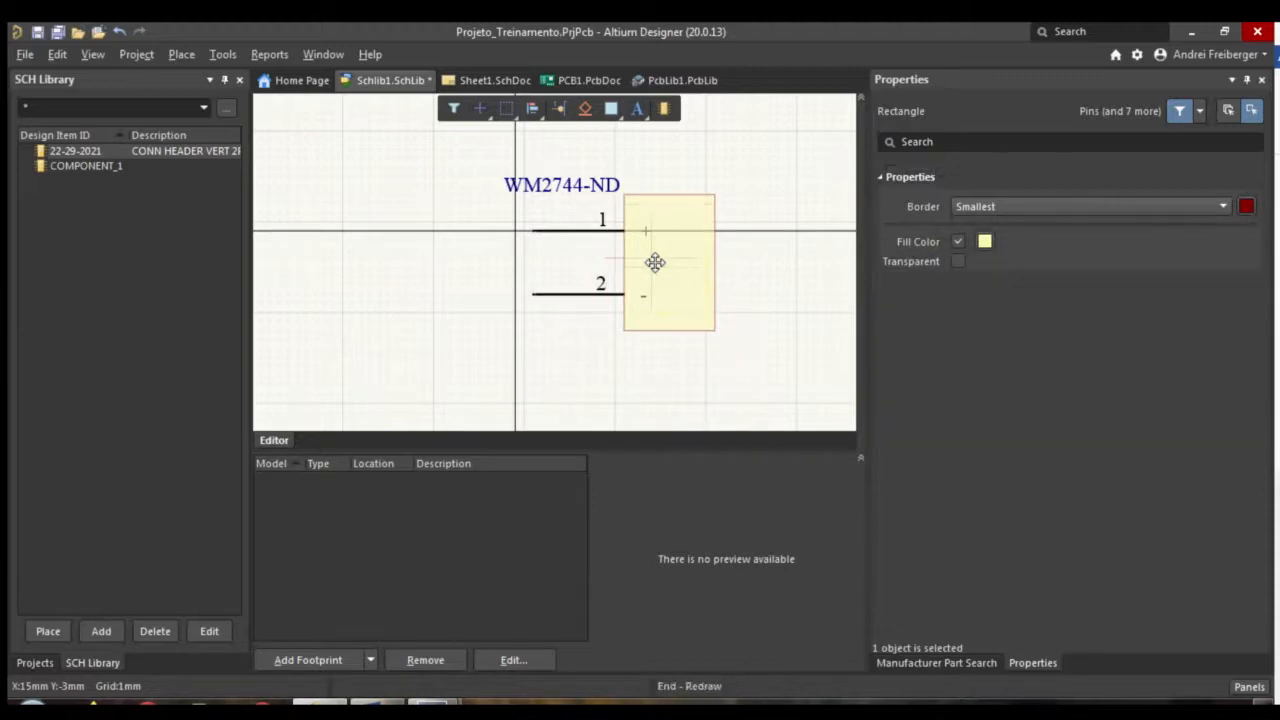
left_click_drag(655, 262, 655, 262)
left_click(648, 385)
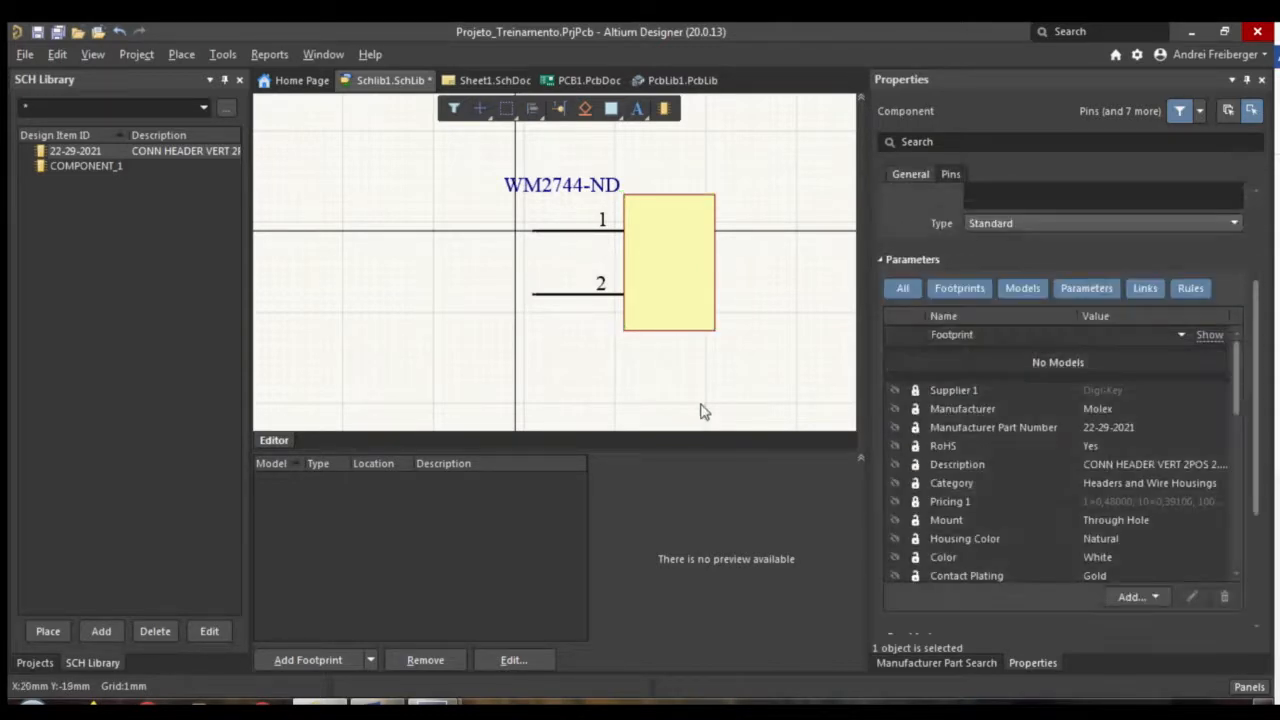
Send the body rectangle to the back, behind the + and - pin names, and deselect it
left_click(672, 271)
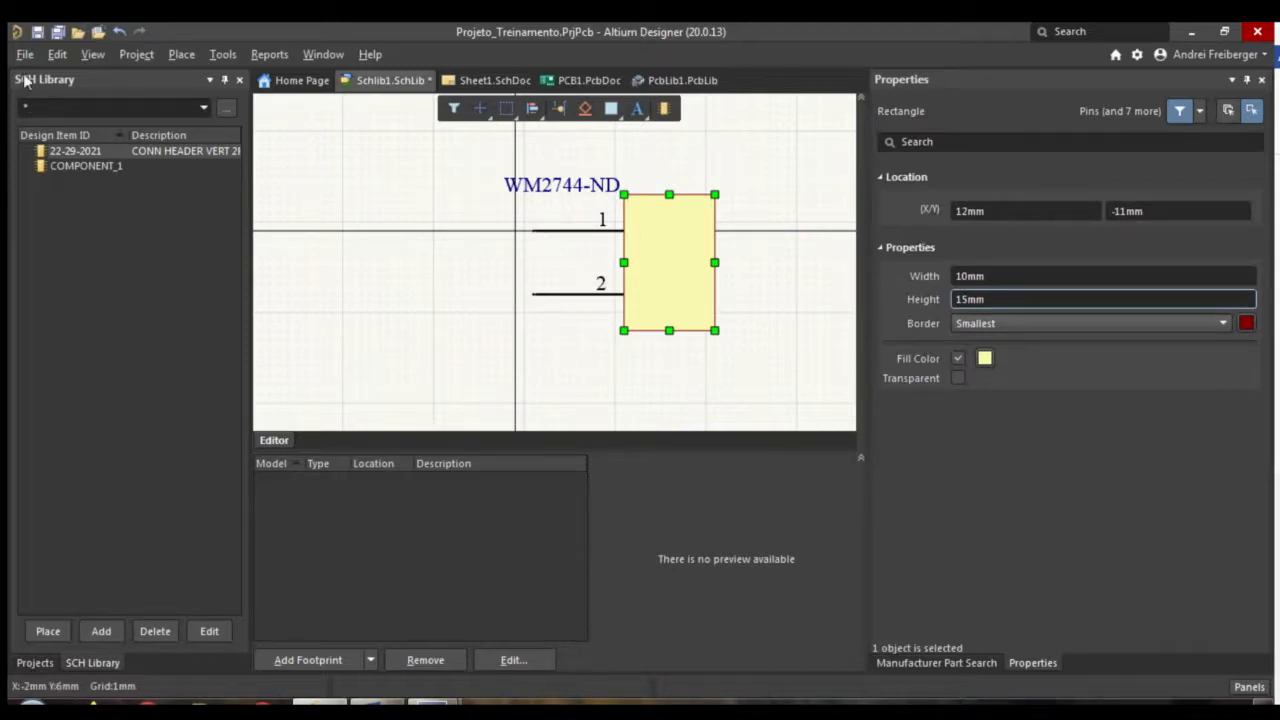
left_click(57, 55)
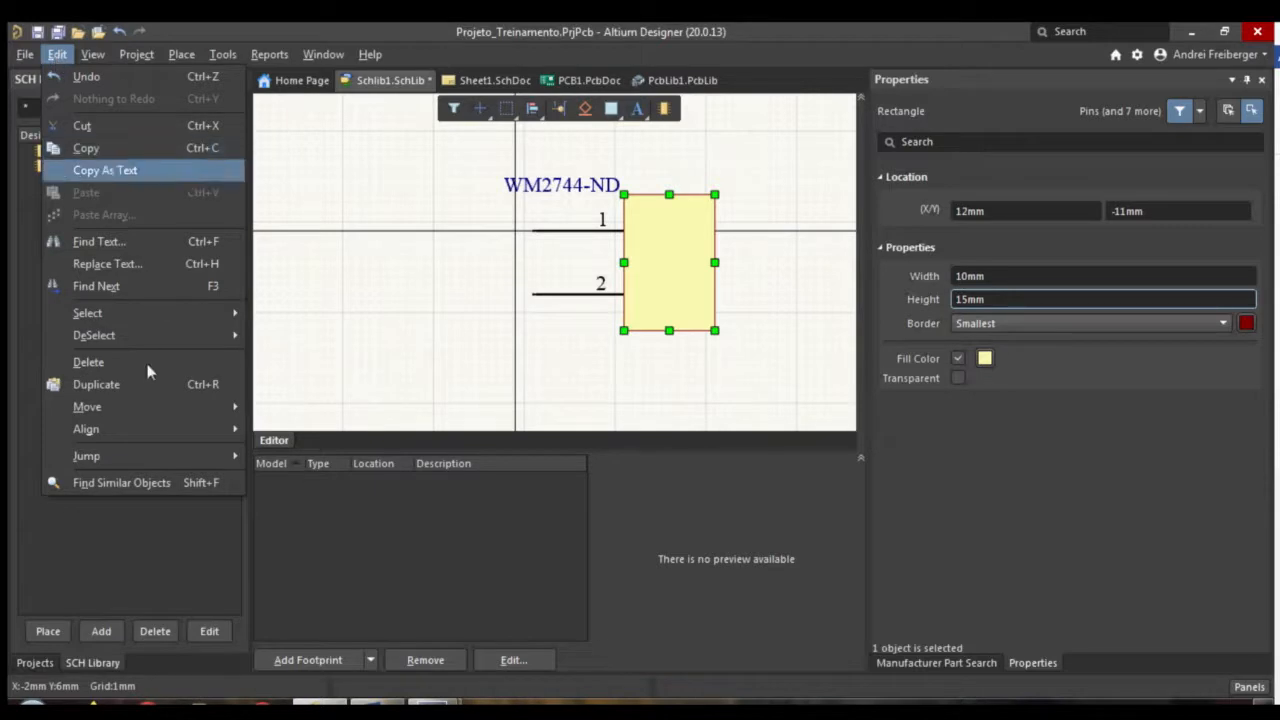
mouse_move(117, 412)
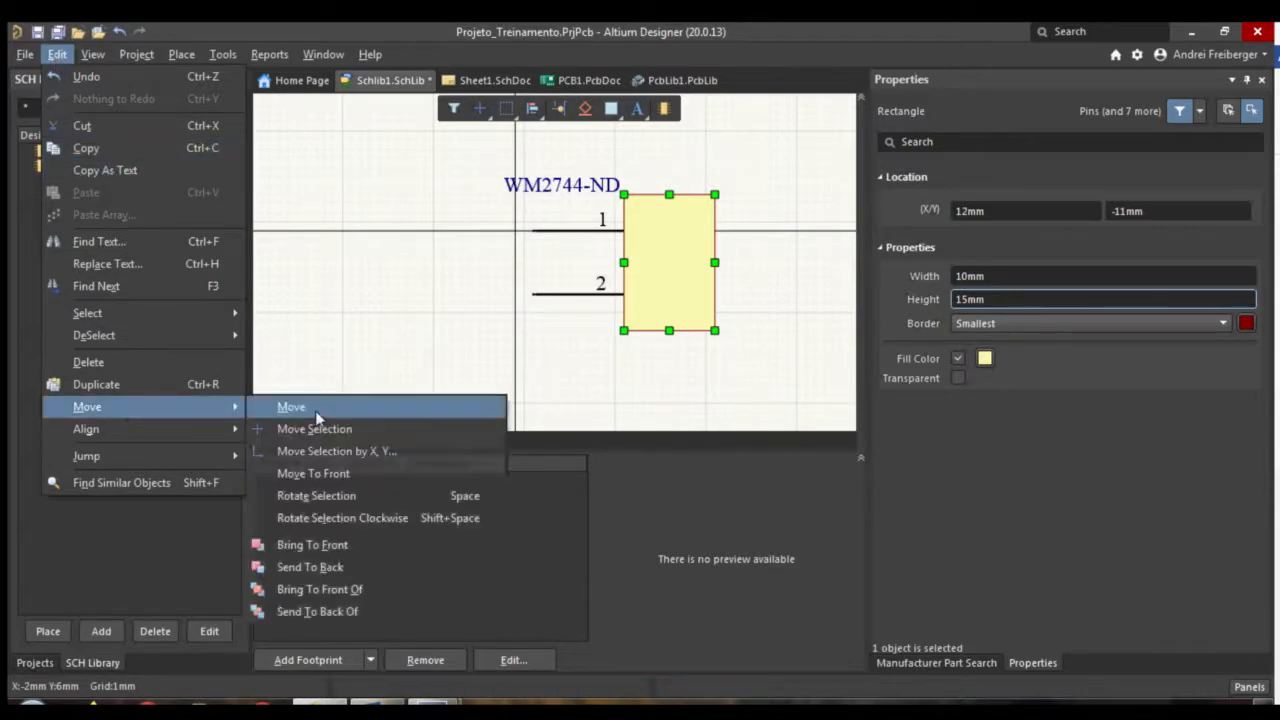
left_click(340, 568)
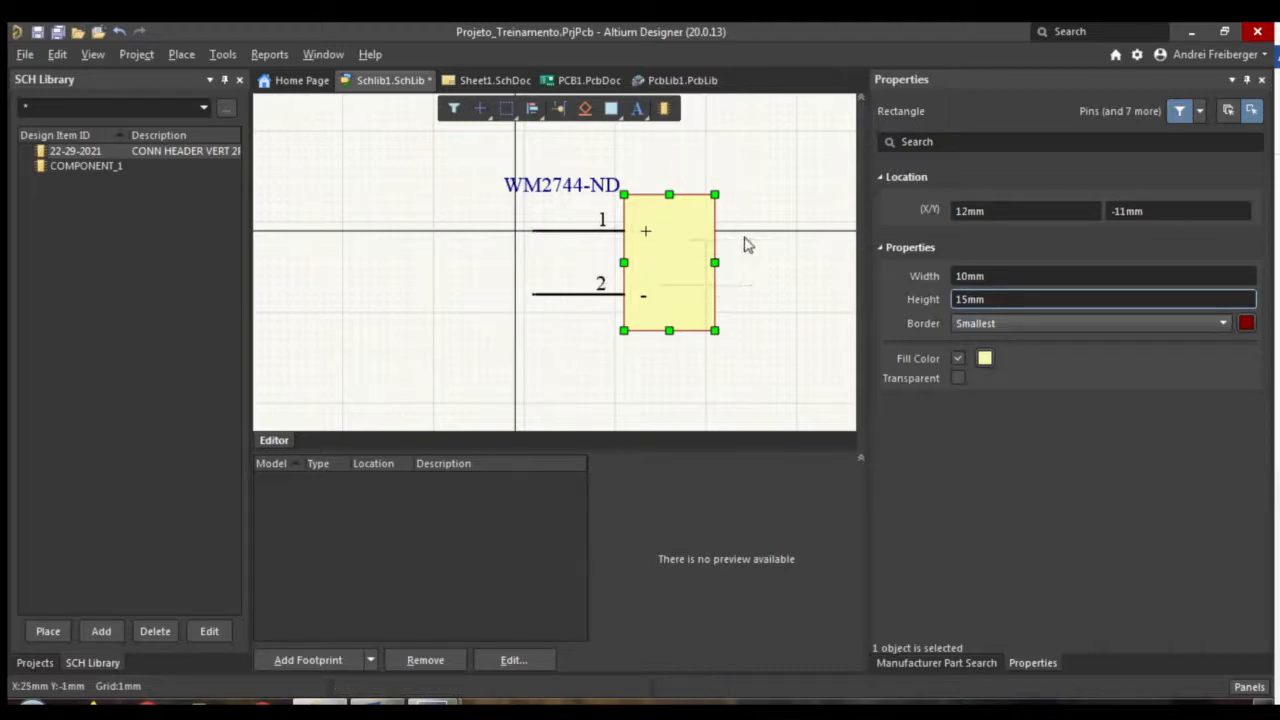
left_click(764, 343)
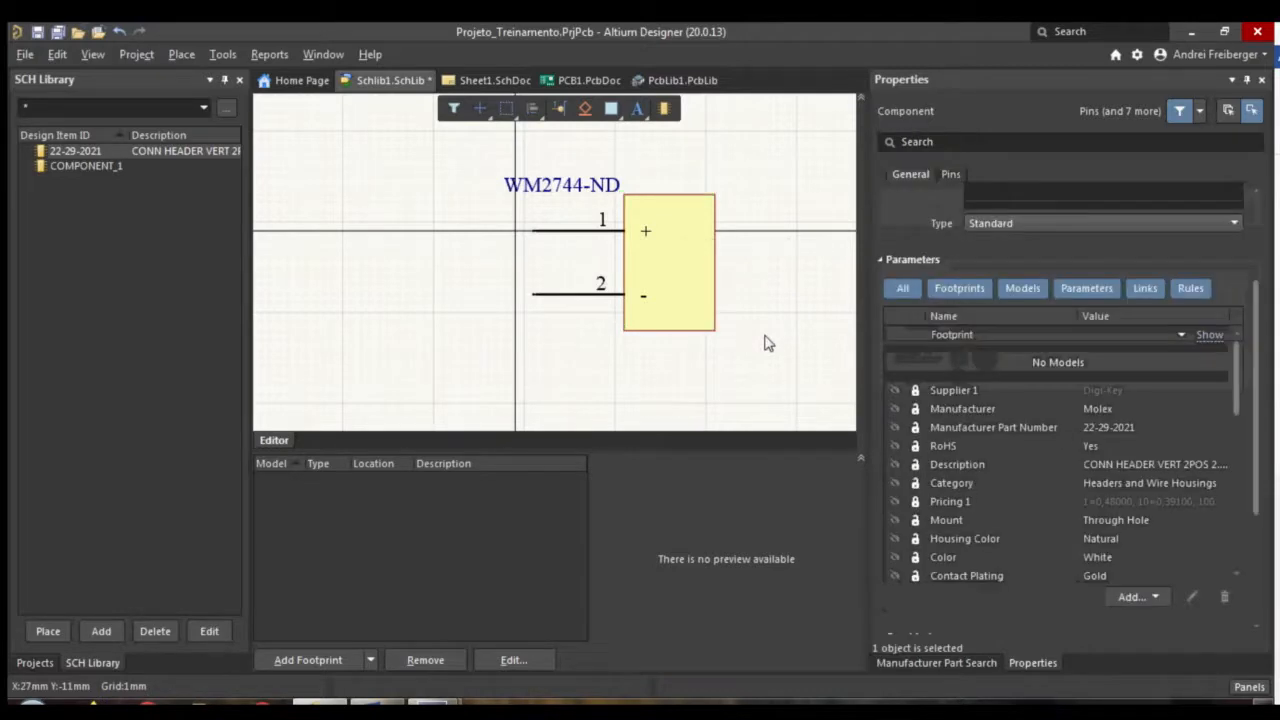
Move the WM2744-ND supplier part number text above the body, to X 6 mm, Y 5 mm
left_click(545, 186)
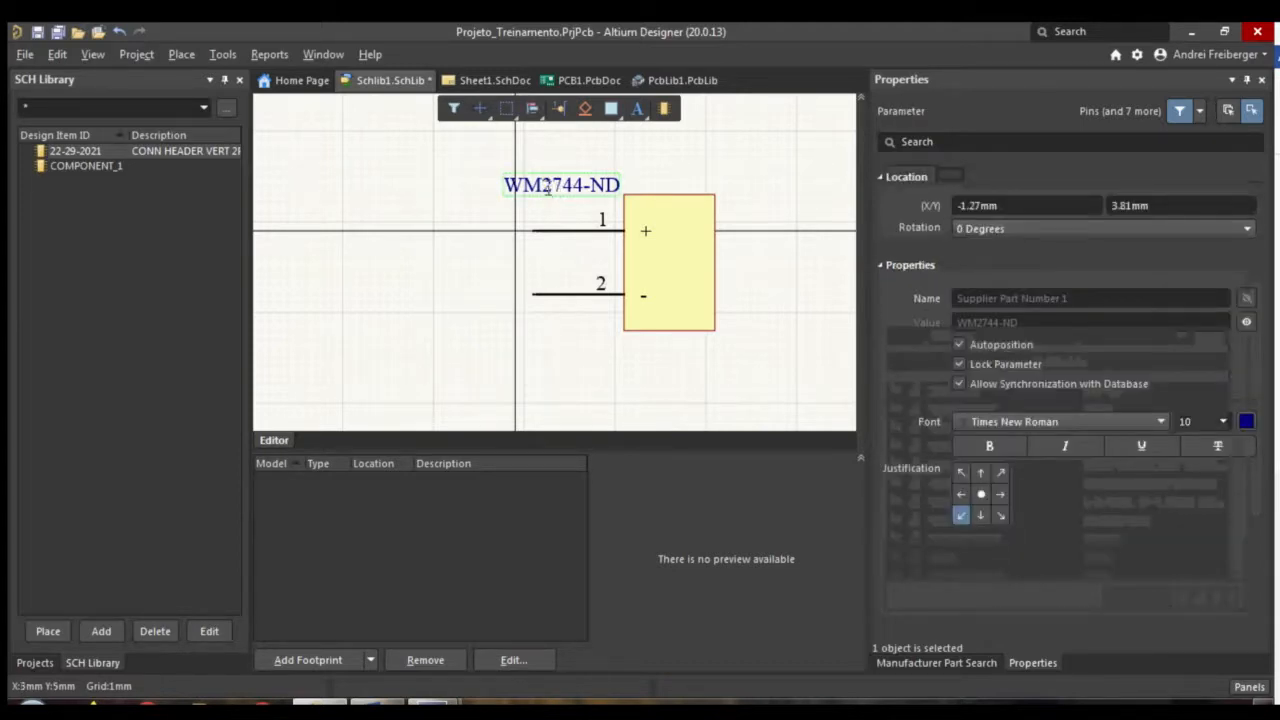
left_click_drag(558, 190, 634, 173)
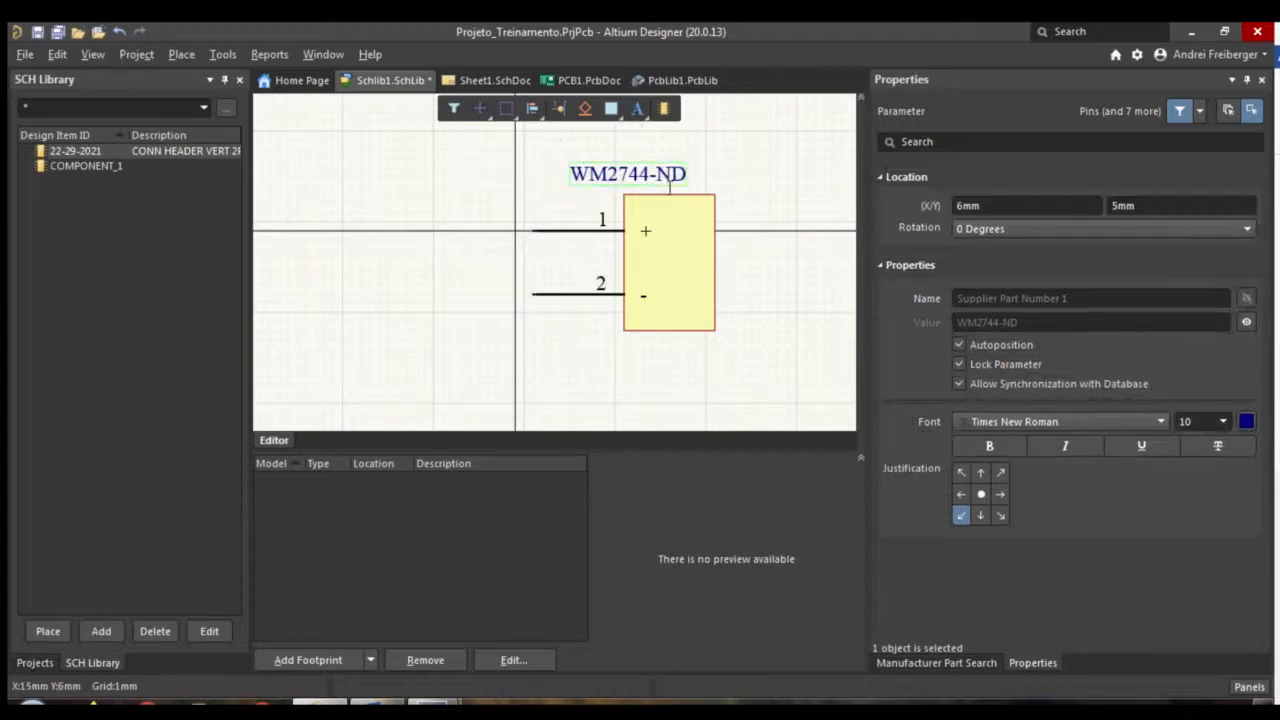
left_click(757, 229)
Inspect the finished symbol at different magnifications and fit all objects in the view
scroll(447, 168, "down", 1, "ctrl")
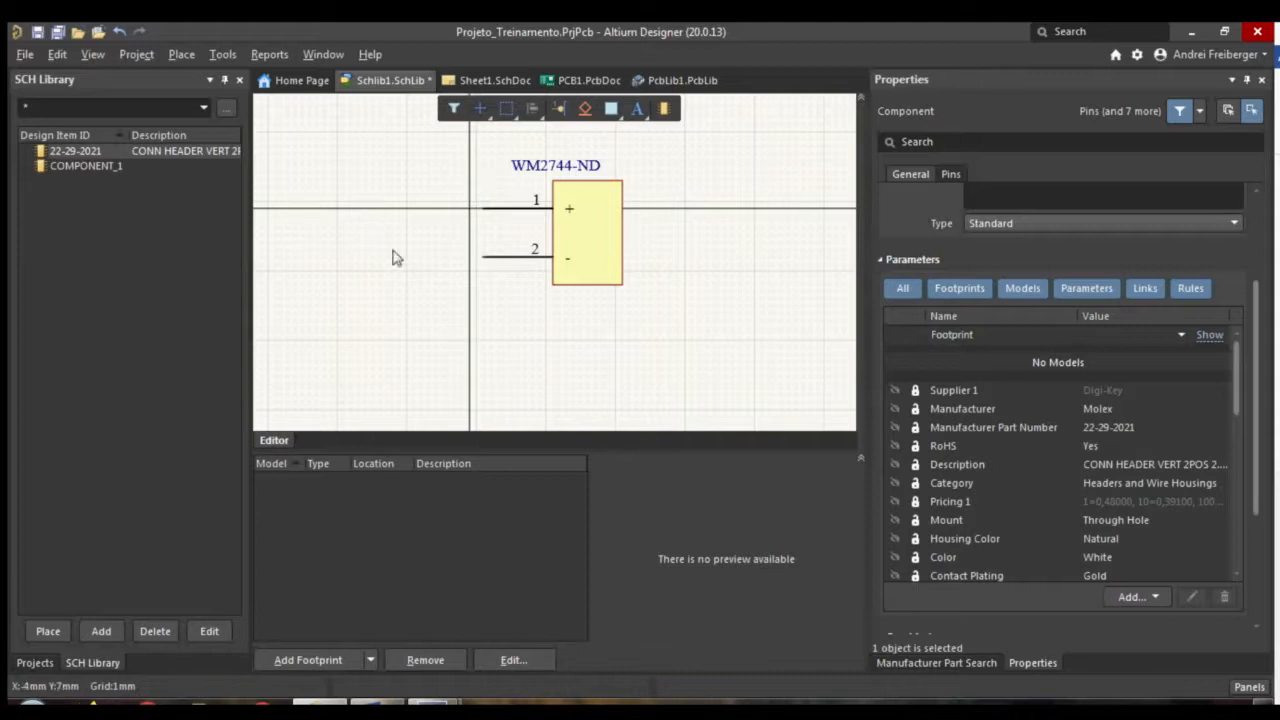
right_click_drag(496, 347, 512, 384)
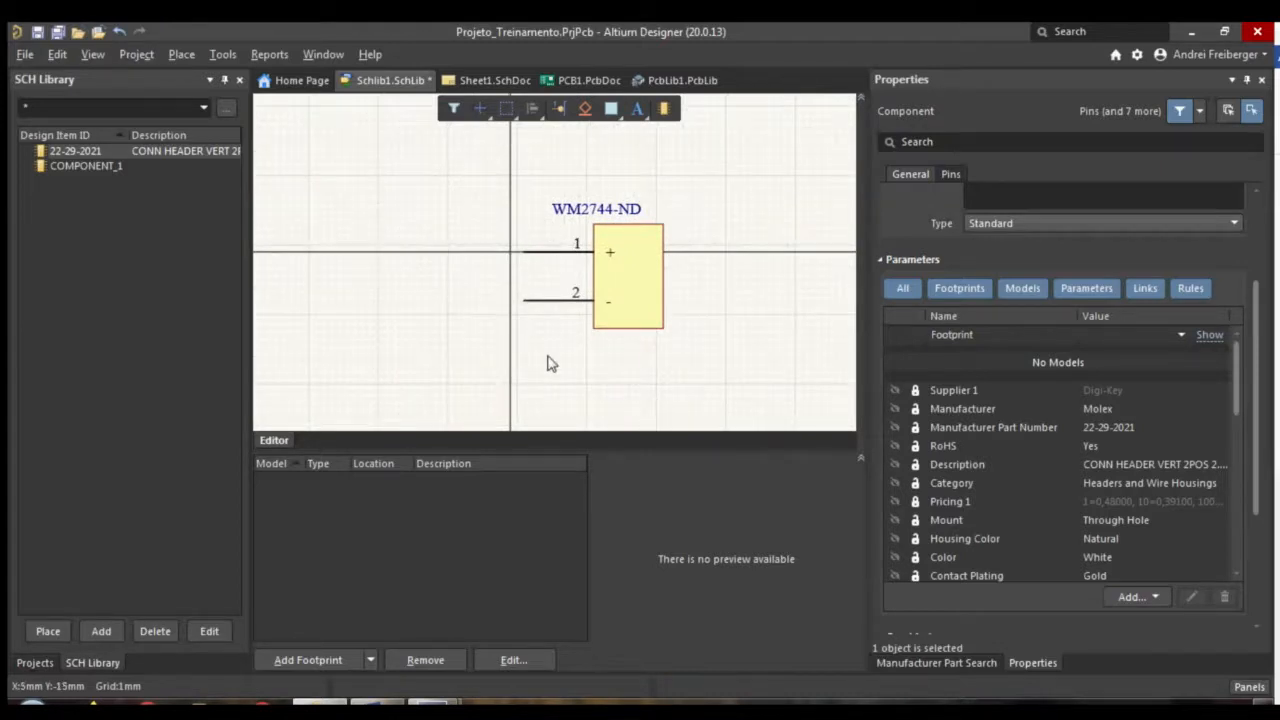
scroll(547, 364, "up", 1, "ctrl")
scroll(547, 364, "up", 4, "ctrl")
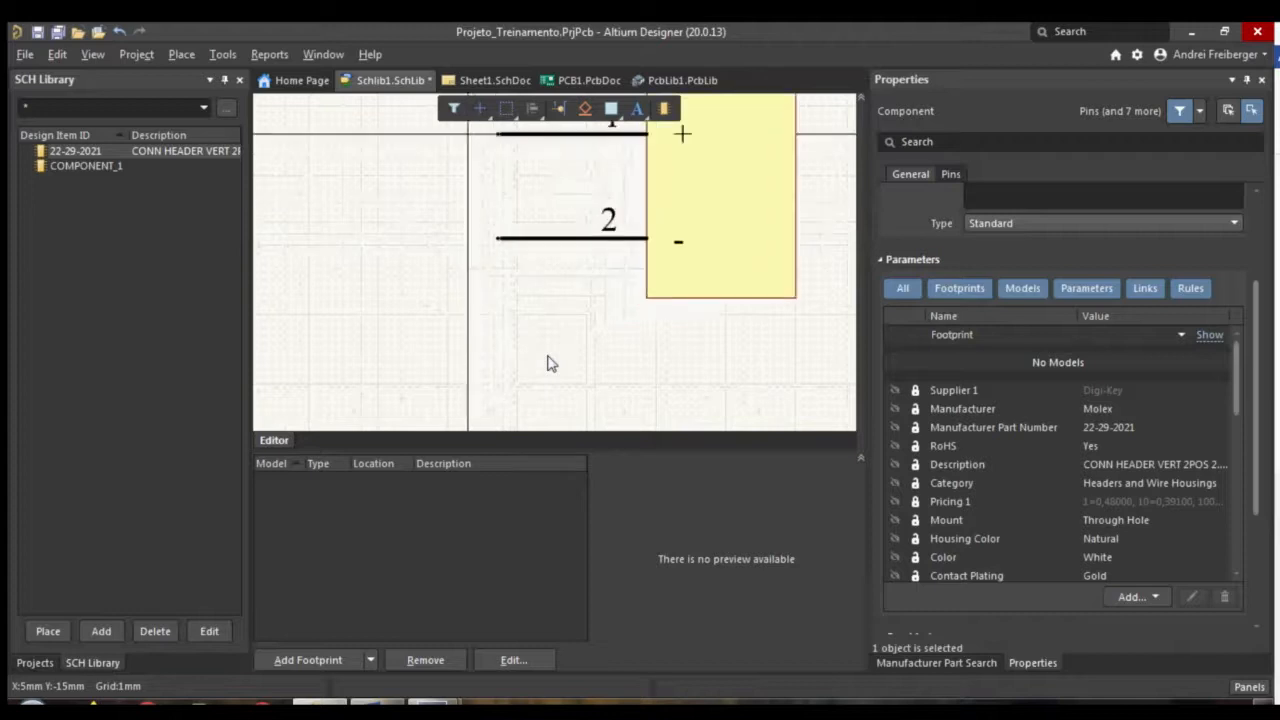
scroll(547, 364, "down", 7, "ctrl")
scroll(548, 363, "down", 2, "ctrl")
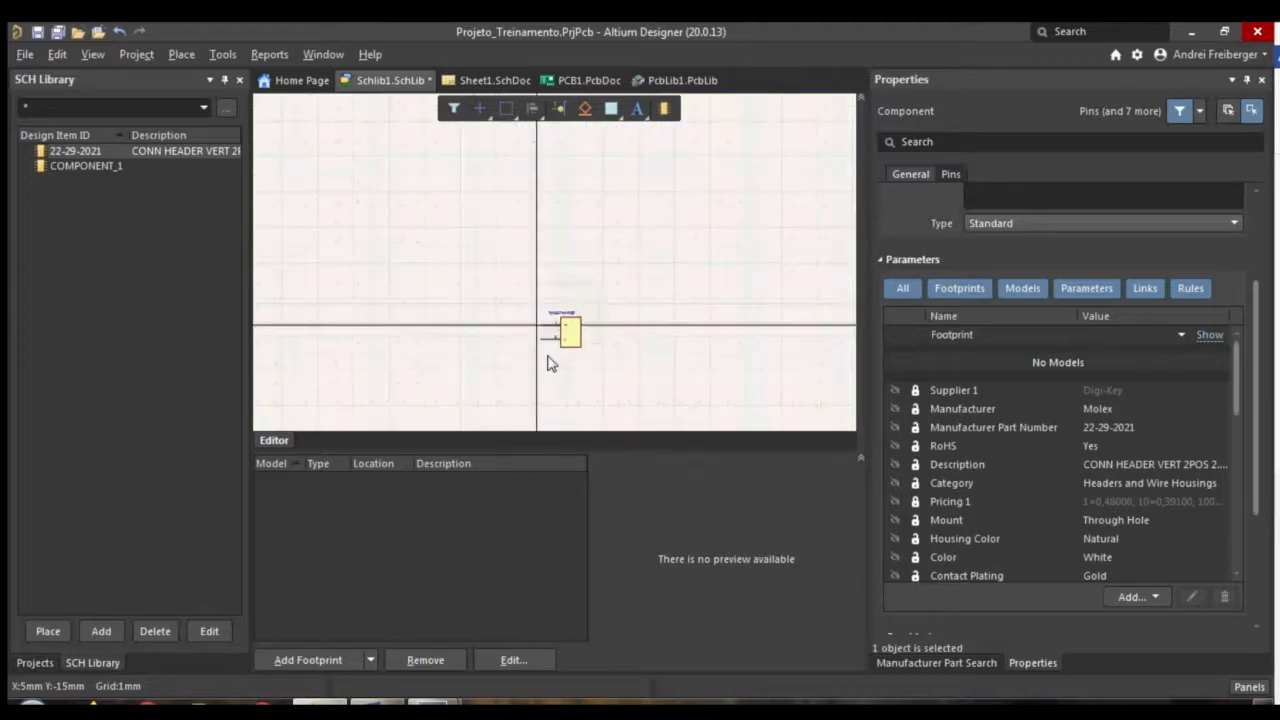
scroll(443, 337, "down", 1, "ctrl")
scroll(443, 337, "down", 1, "ctrl")
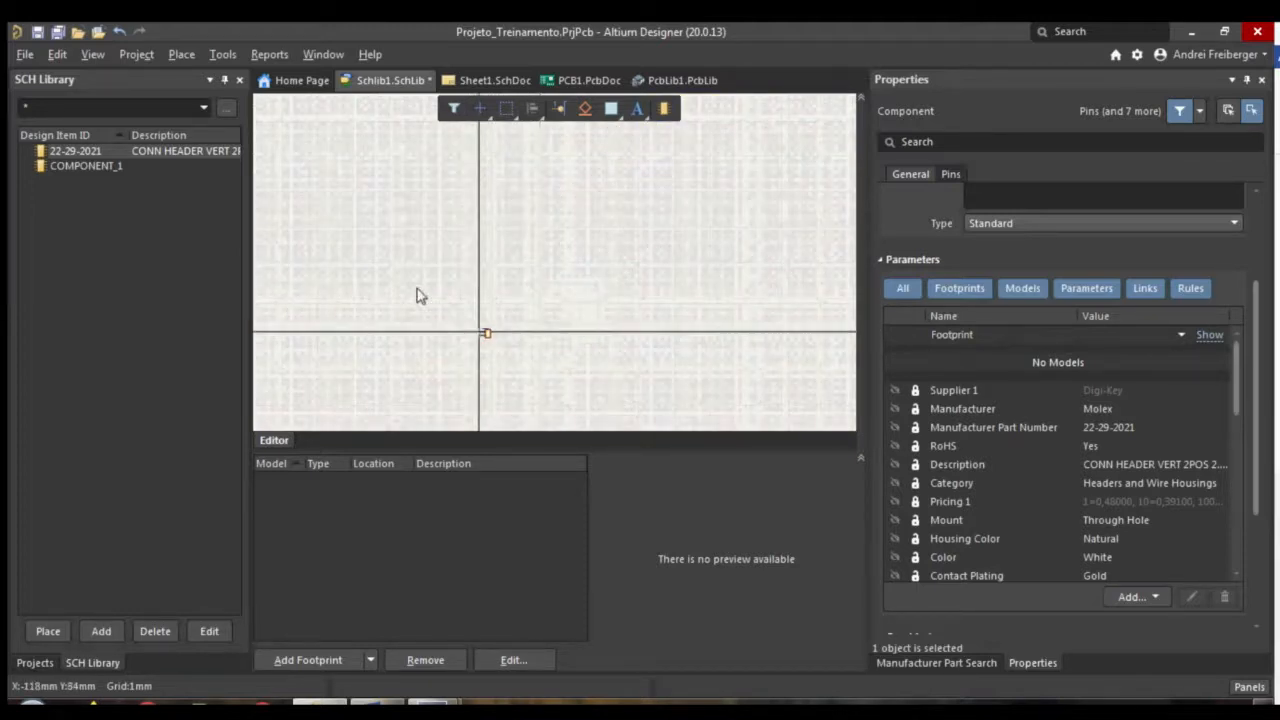
right_click_drag(646, 384, 825, 591)
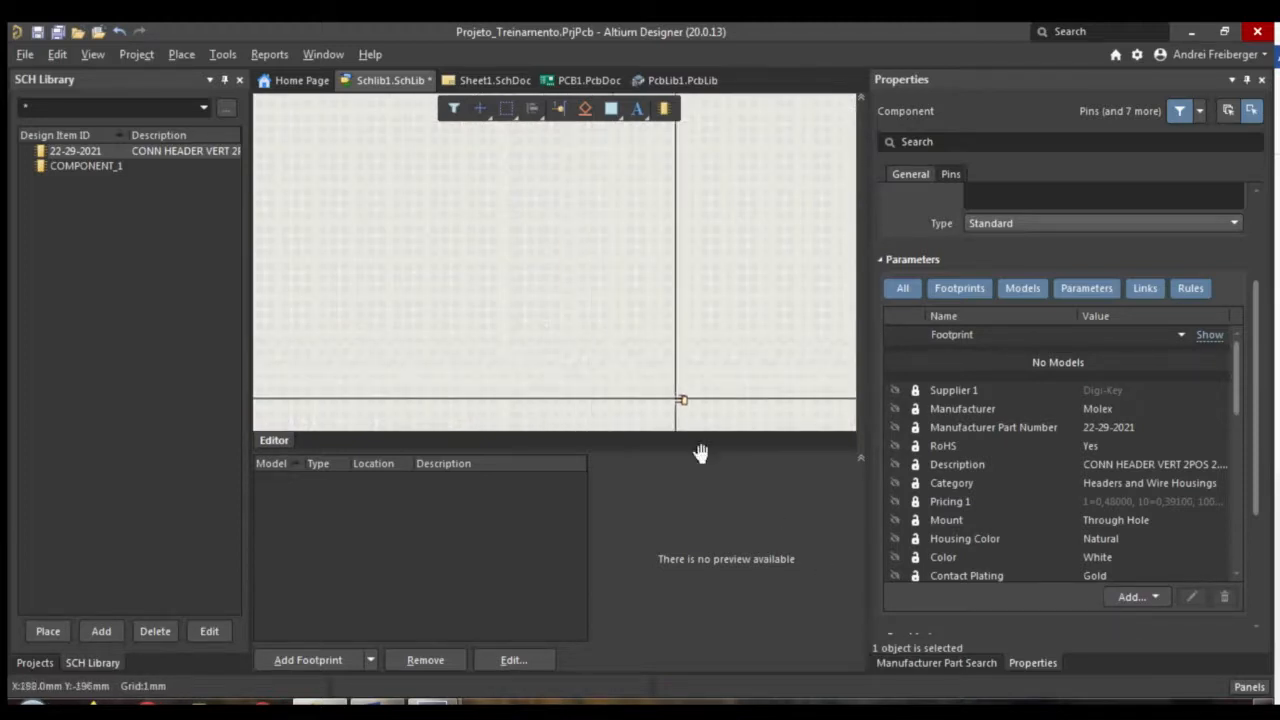
left_click(100, 58)
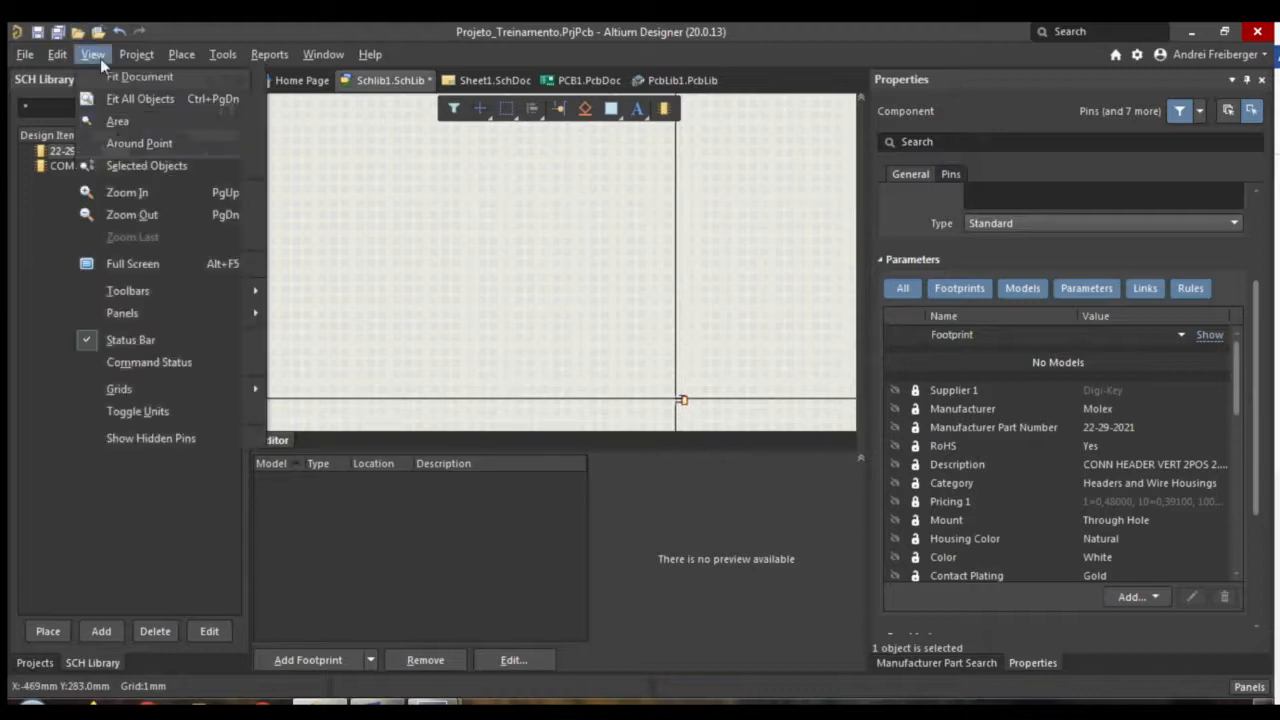
left_click(138, 101)
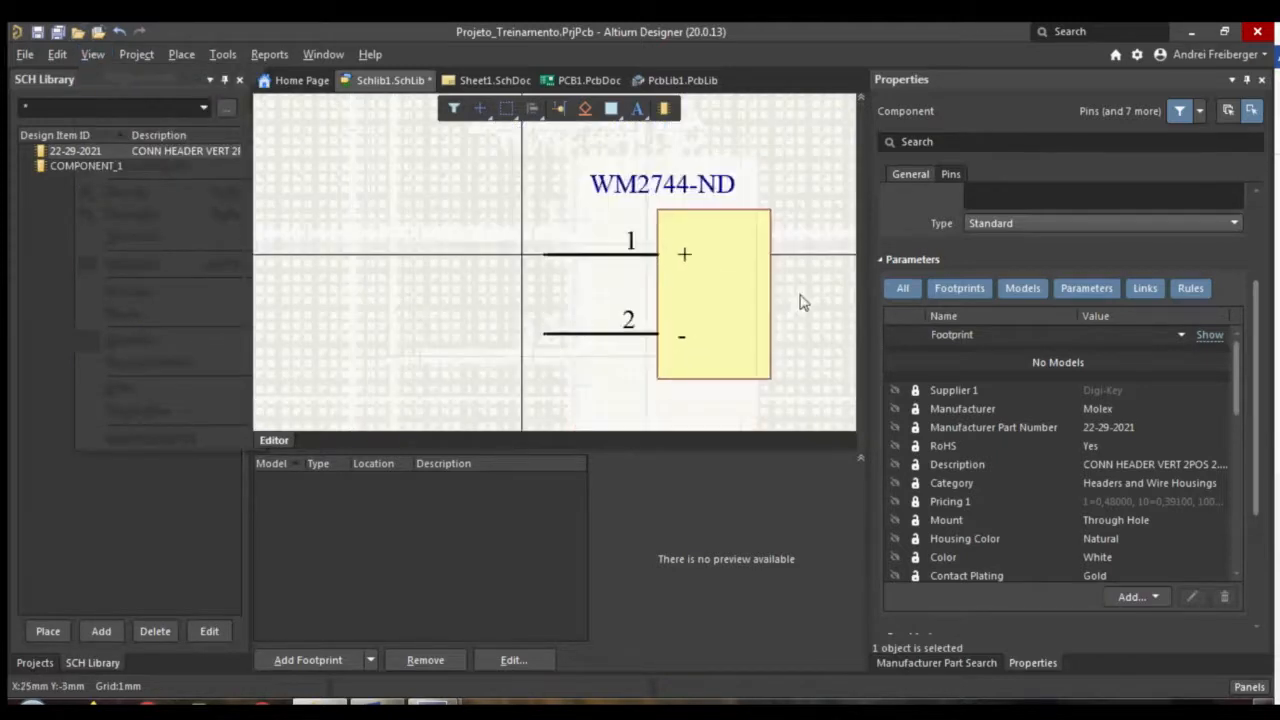
Search the manufacturer parts catalogue for the resistor CRCW0805360RFKEA
right_click_drag(712, 288, 700, 284)
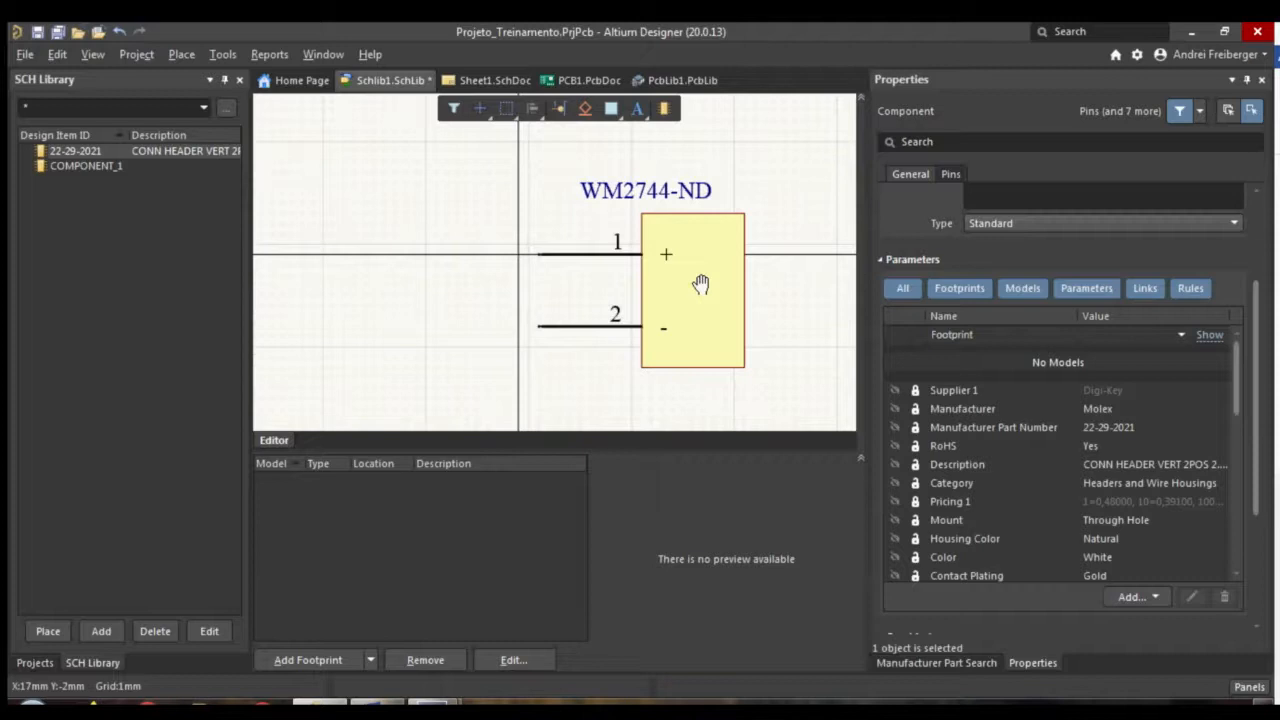
left_click(86, 55)
left_click(325, 142)
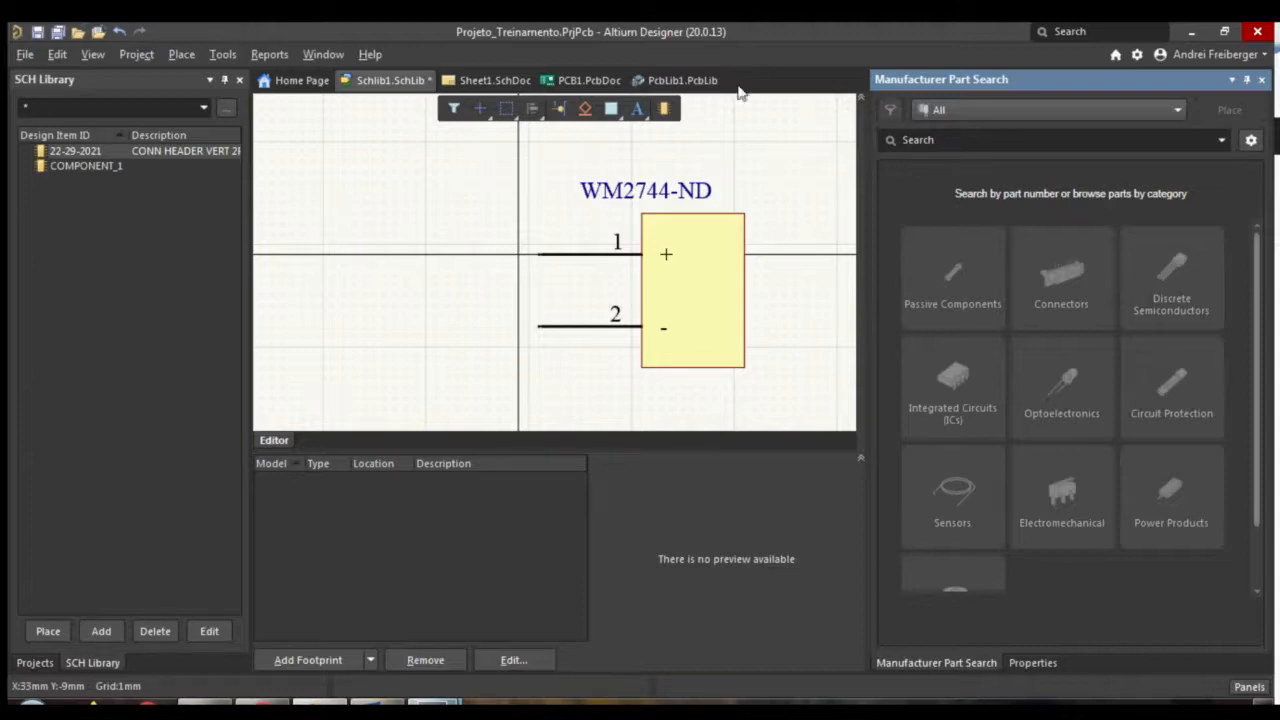
left_click(941, 138)
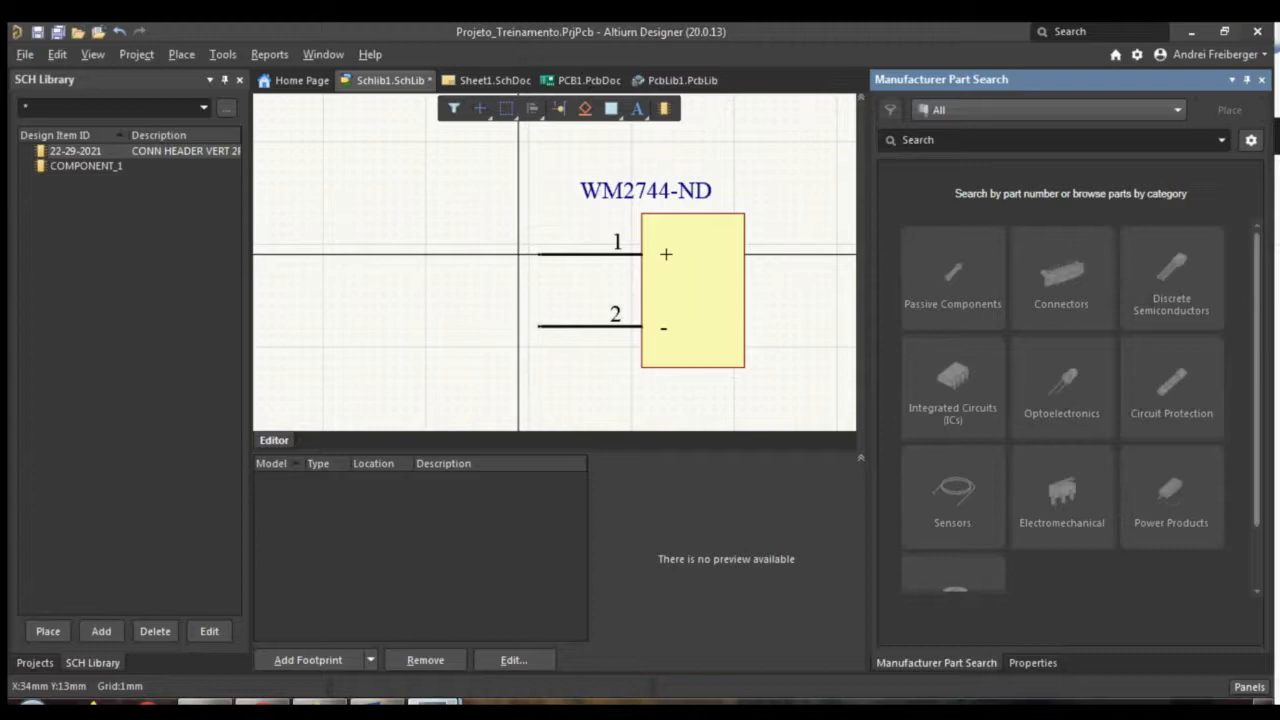
left_click(947, 142)
type("CRCW0805360RFKEA")
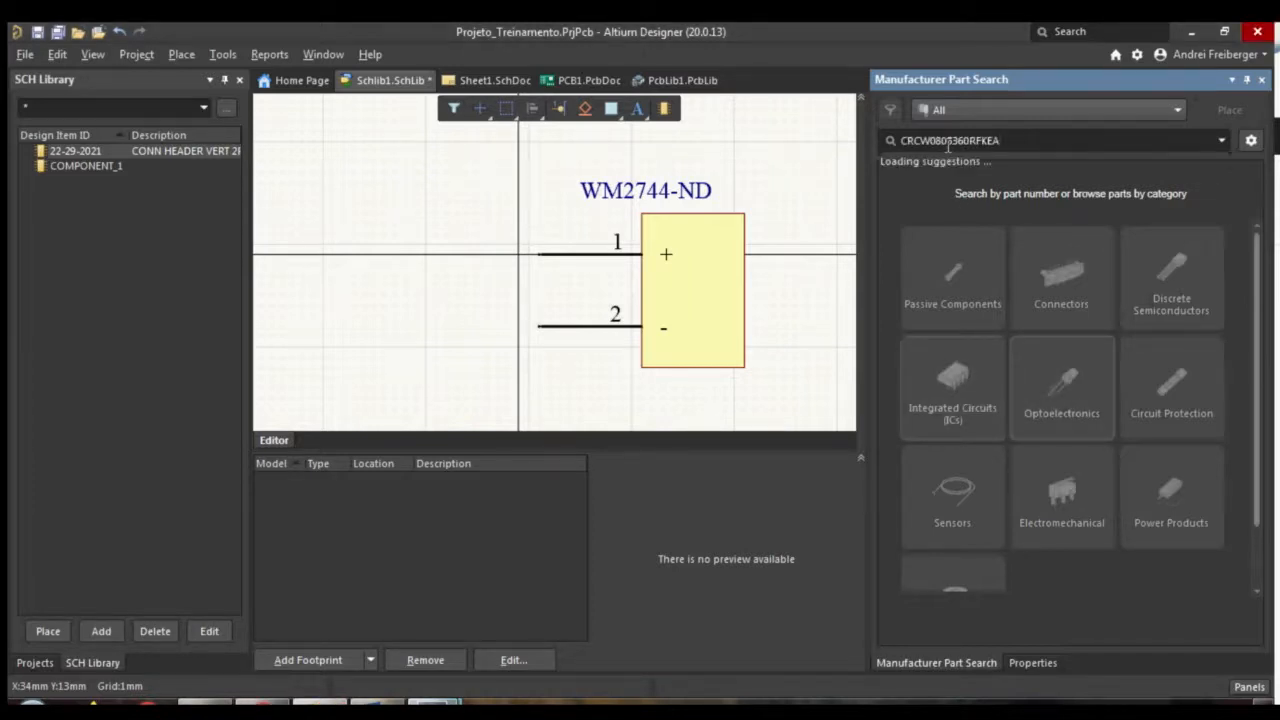
key("Return")
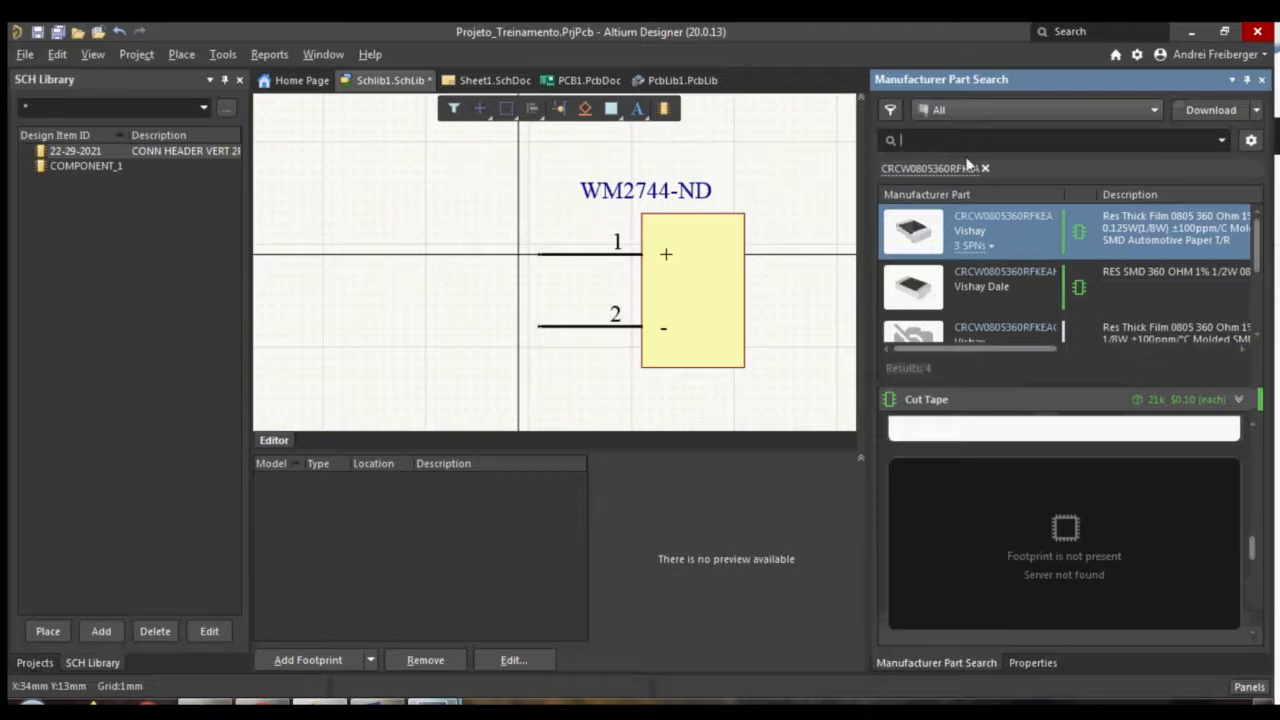
Review the supplier offers of the Vishay CRCW0805360RFKEA and import the part into Schlib1.SchLib
left_click(987, 250)
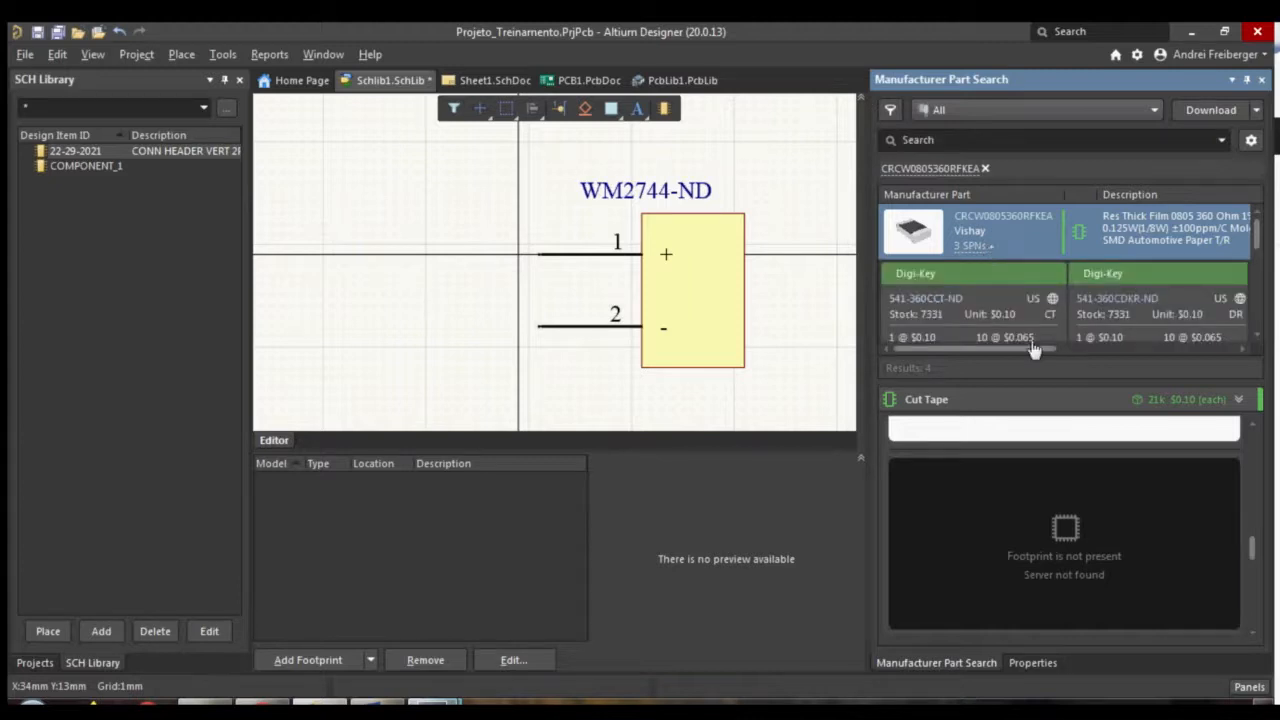
scroll(1177, 336, "right", 3)
scroll(1177, 336, "left", 3)
right_click(900, 240)
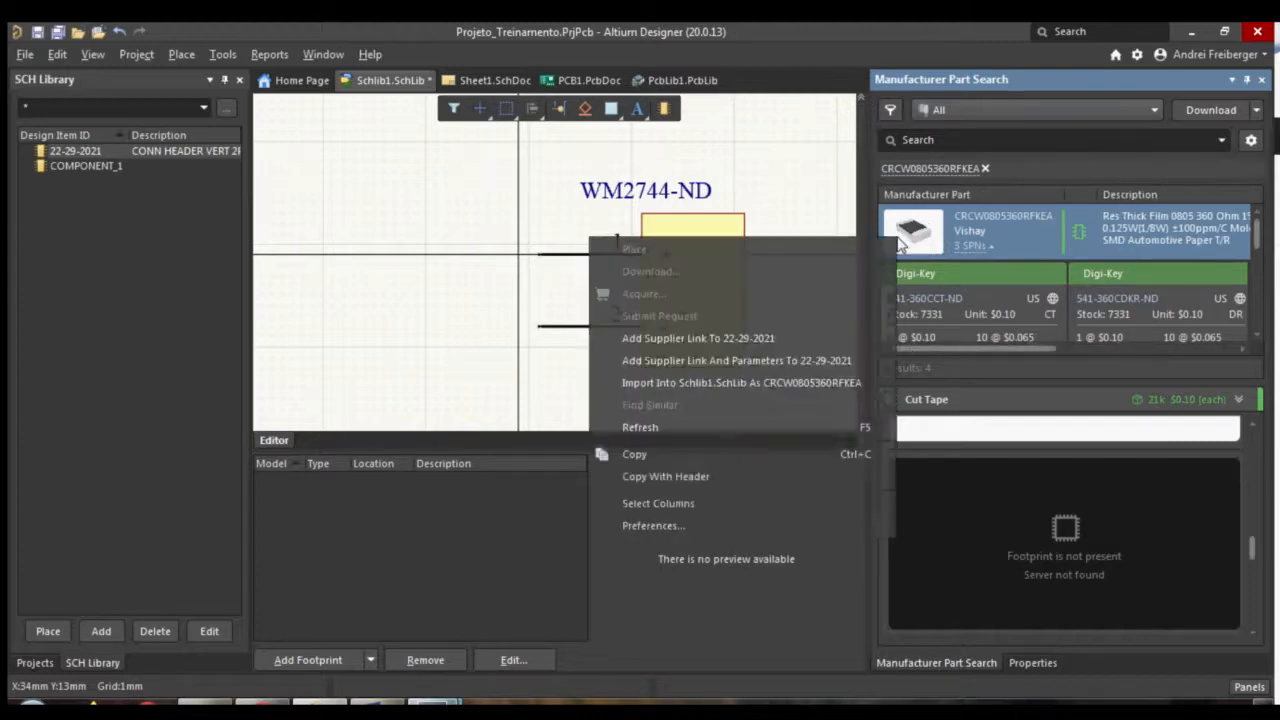
left_click(742, 380)
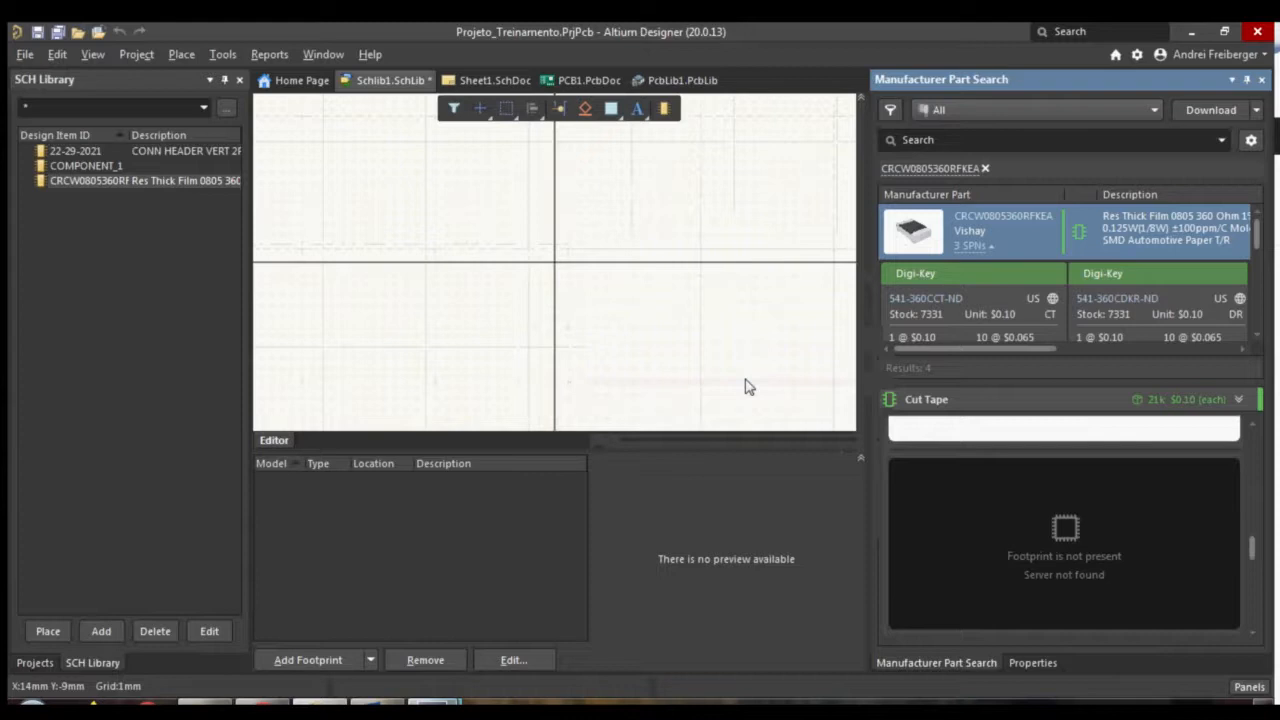
Open the properties of the CRCW0805360RFKEA library component and make its Supplier Part Number 1 parameter visible
left_click(92, 182)
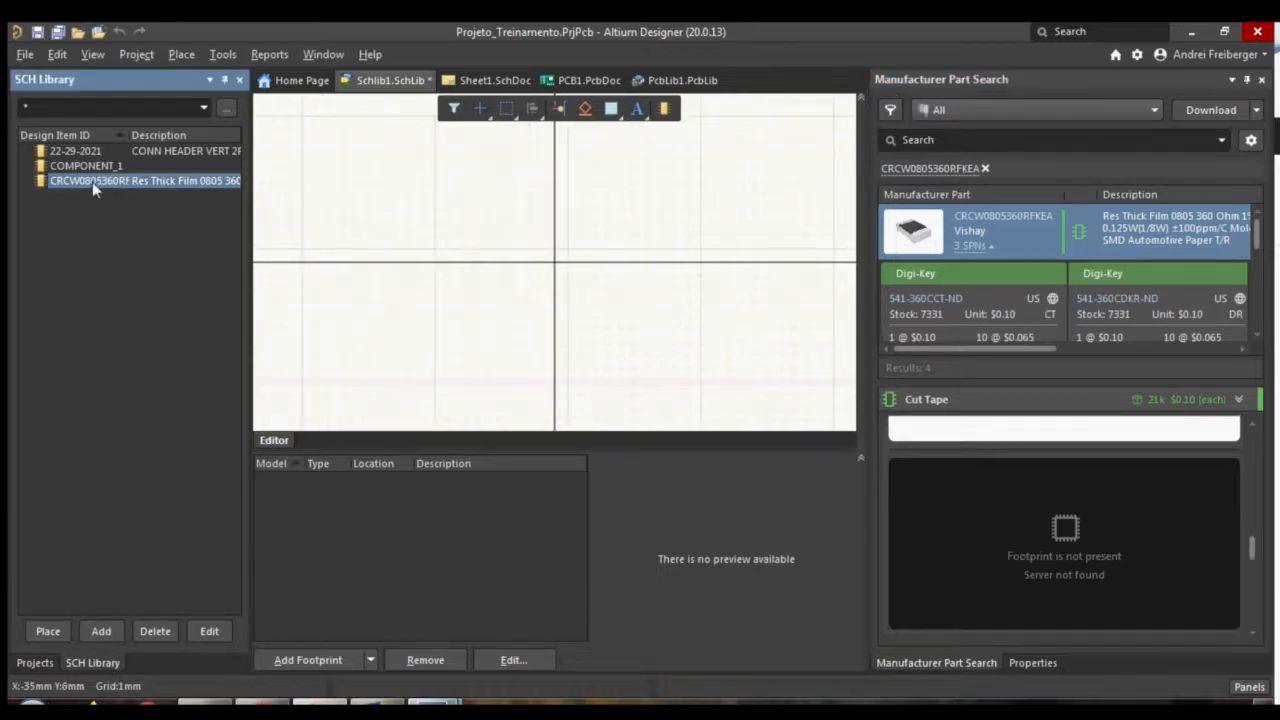
double_click(92, 182)
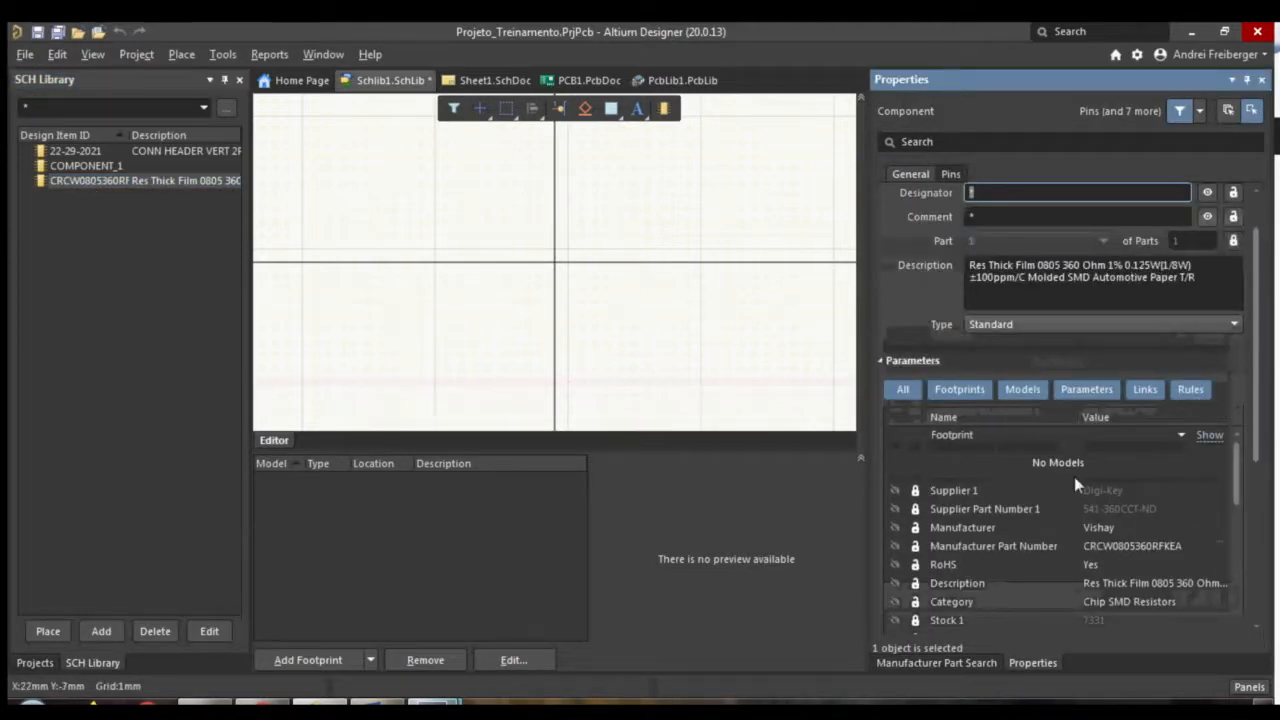
left_click(893, 509)
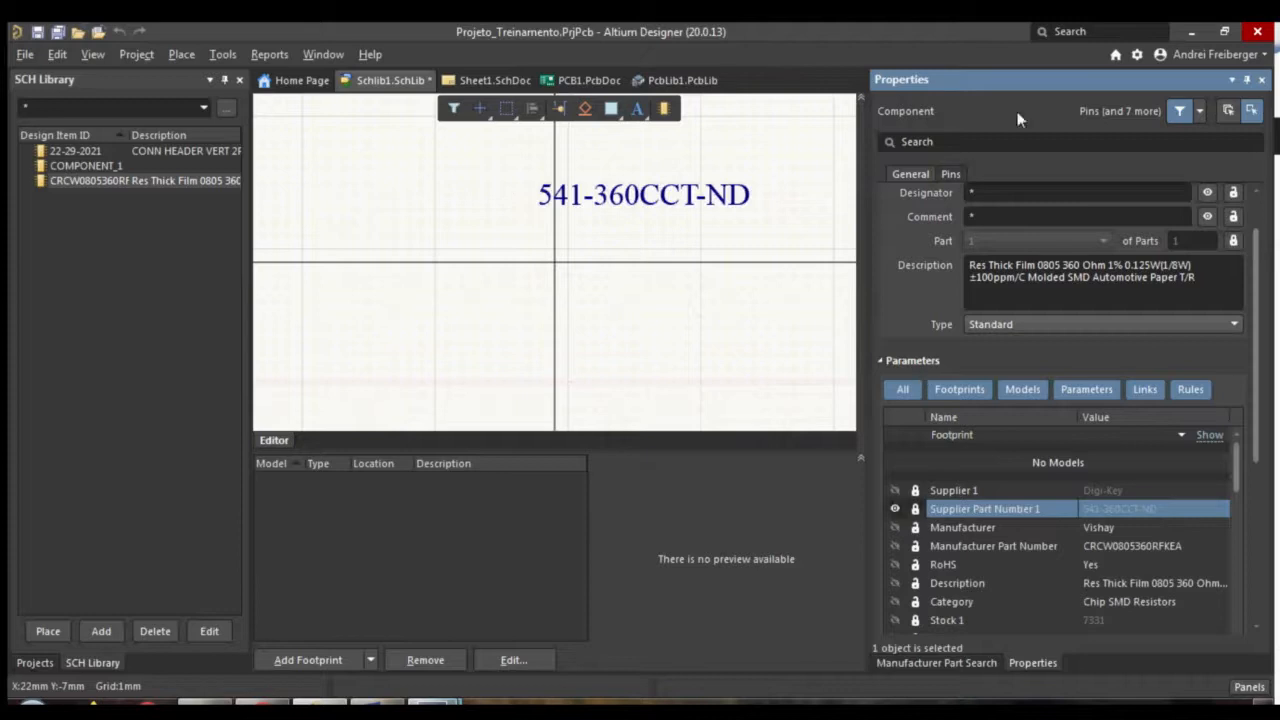
Set the resistor component's designator to R? and its comment to 360R
left_click(1016, 193)
key("BackSpace")
type("R?")
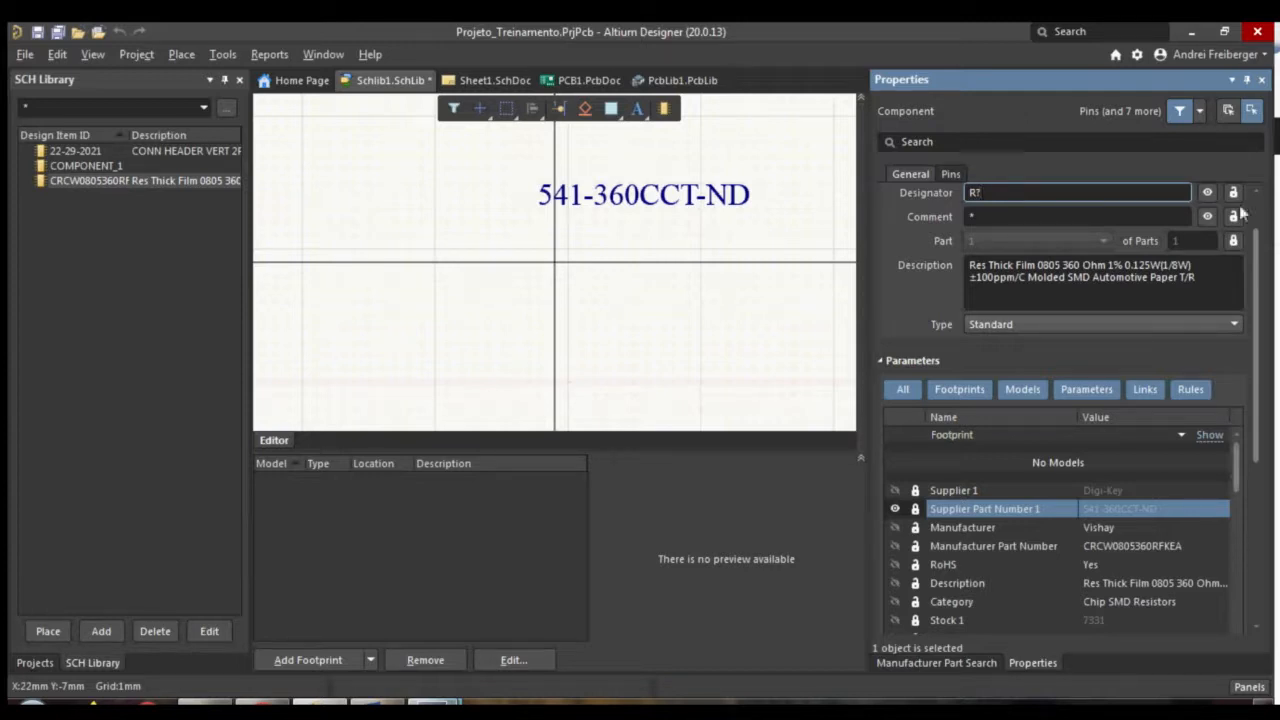
left_click(1016, 218)
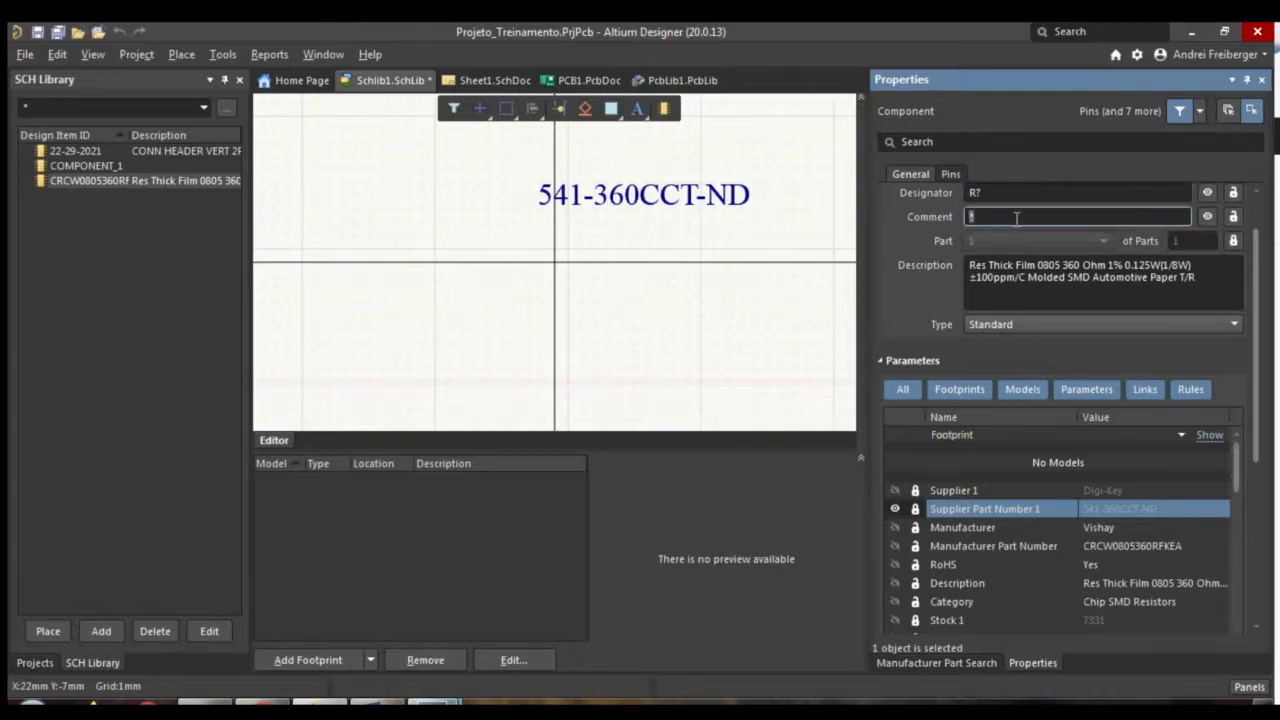
type("360R")
Place two opposing 10 mm pins at Y 0 mm: one at X -8 mm rotated 180 degrees, one at X 10 mm rotated 0 degrees
left_click(561, 109)
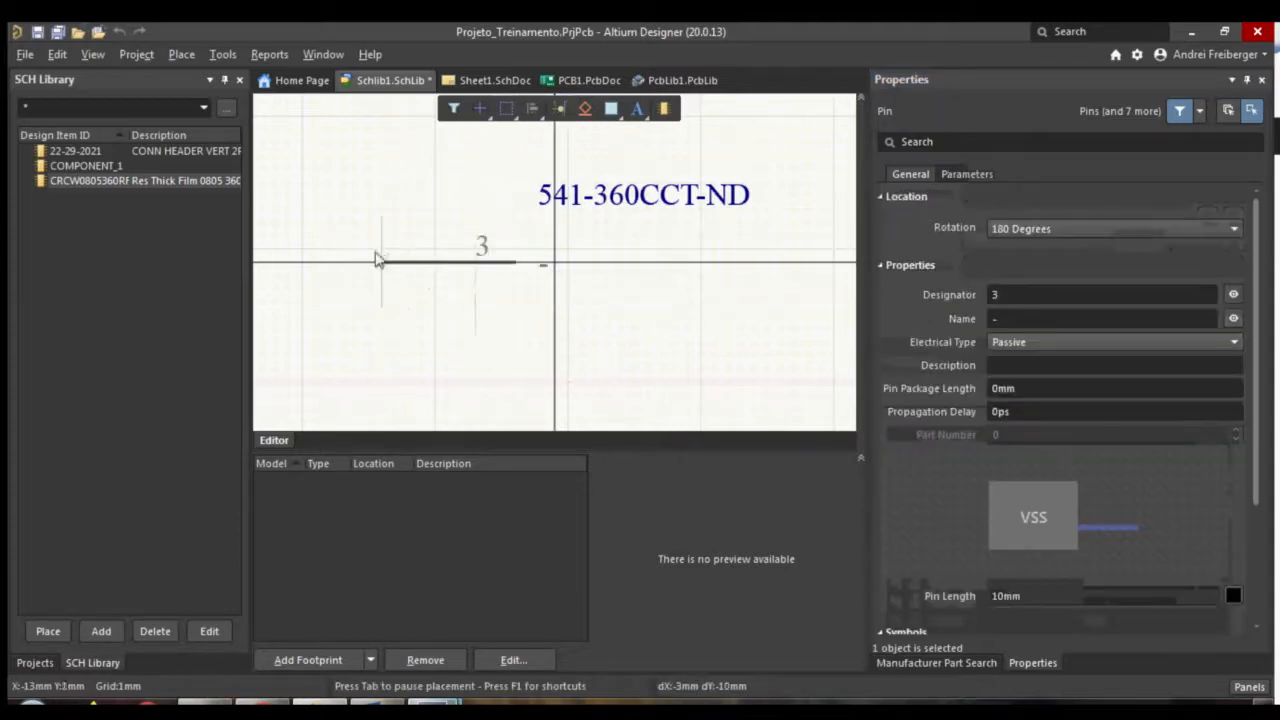
left_click(315, 263)
key("space")
key("space")
scroll(783, 266, "down", 1, "ctrl")
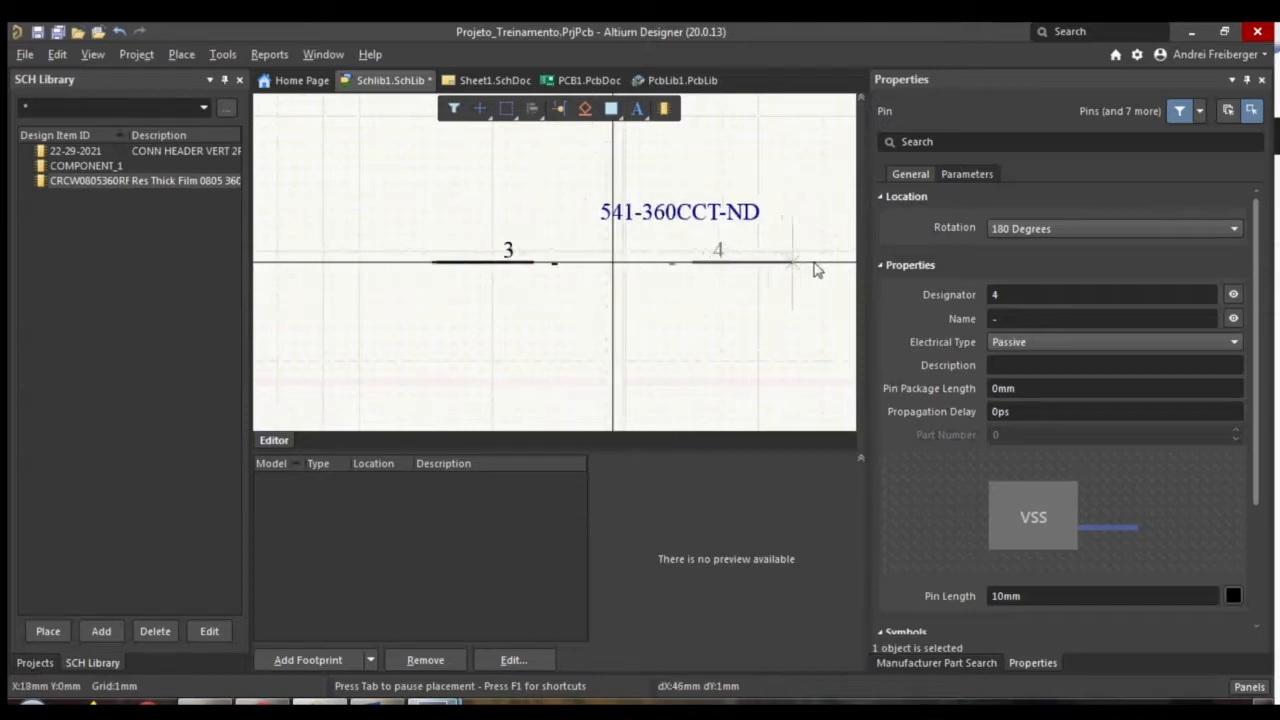
scroll(826, 270, "down", 1, "ctrl")
key("Left")
key("Left")
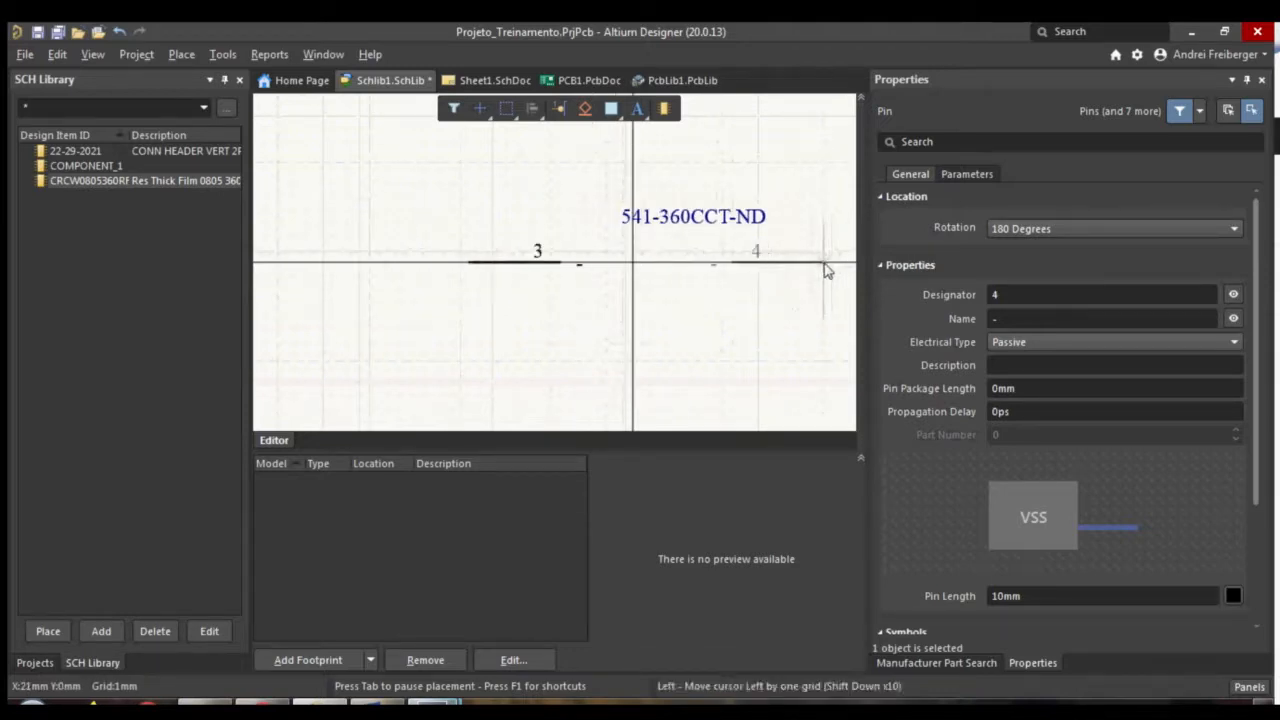
left_click(814, 266)
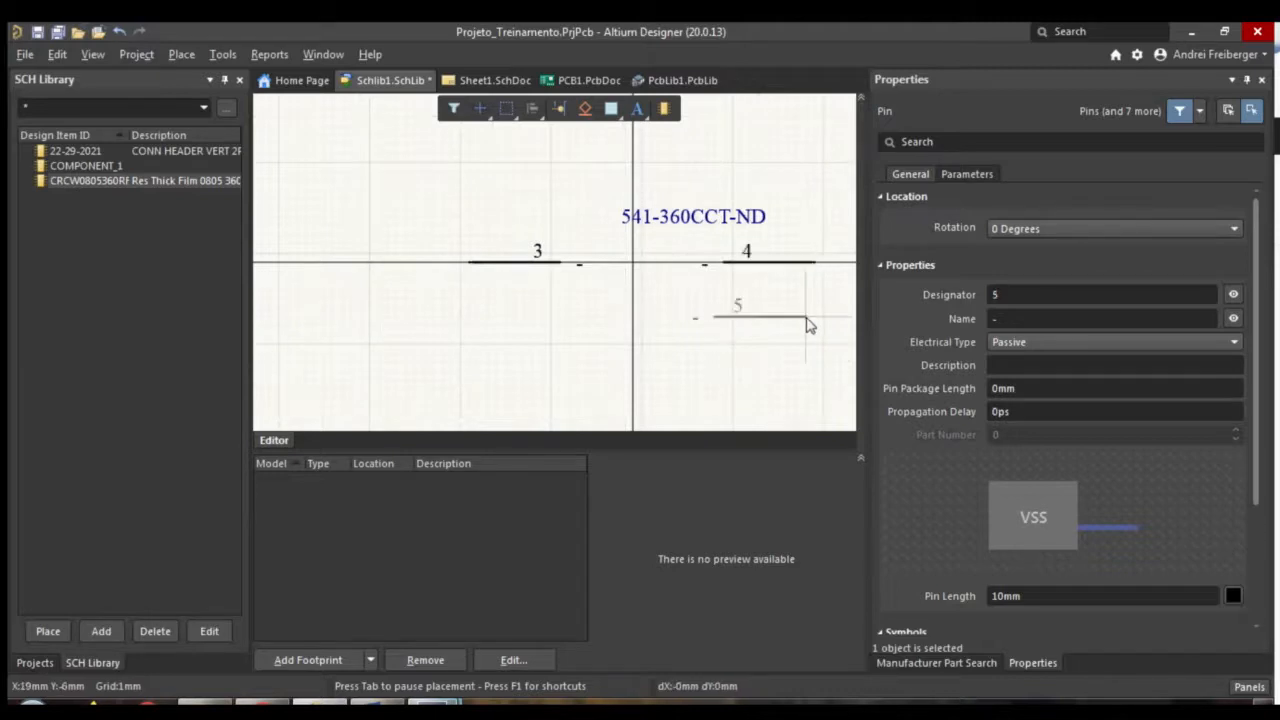
right_click(806, 318)
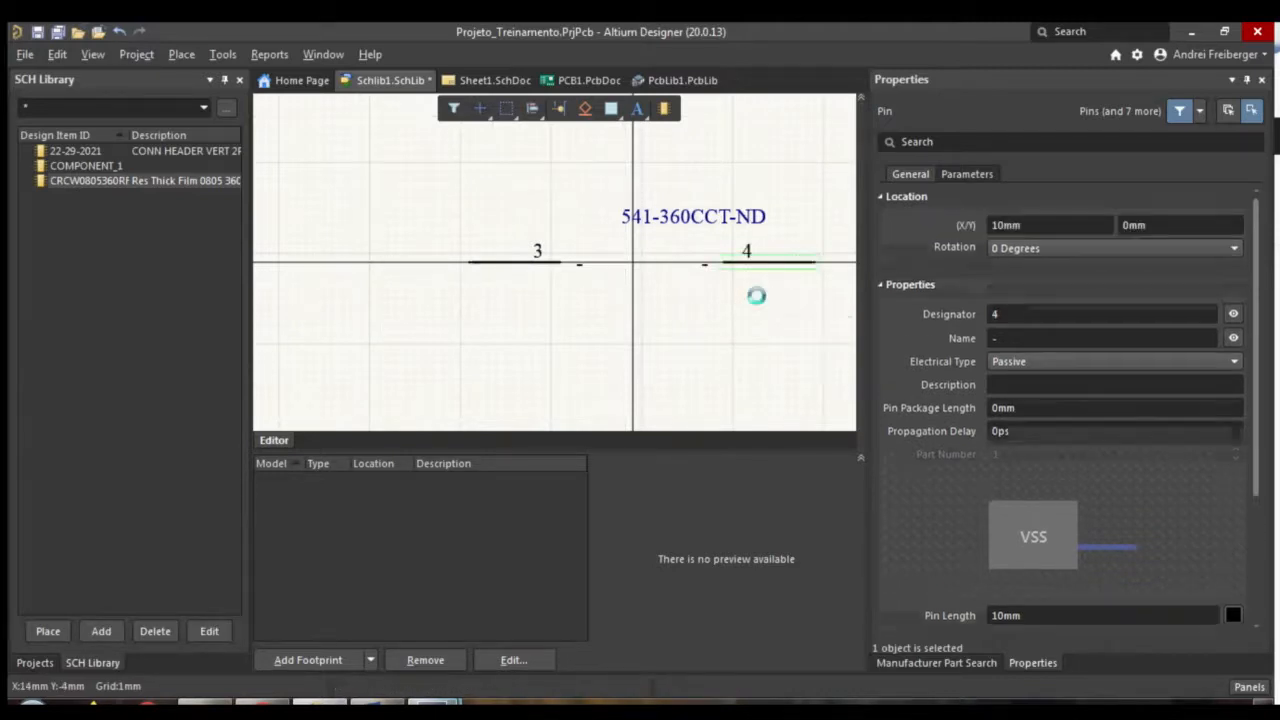
Move the 541-360CCT-ND supplier part number text above the pins, to X -5 mm, Y 11 mm
left_click(688, 225)
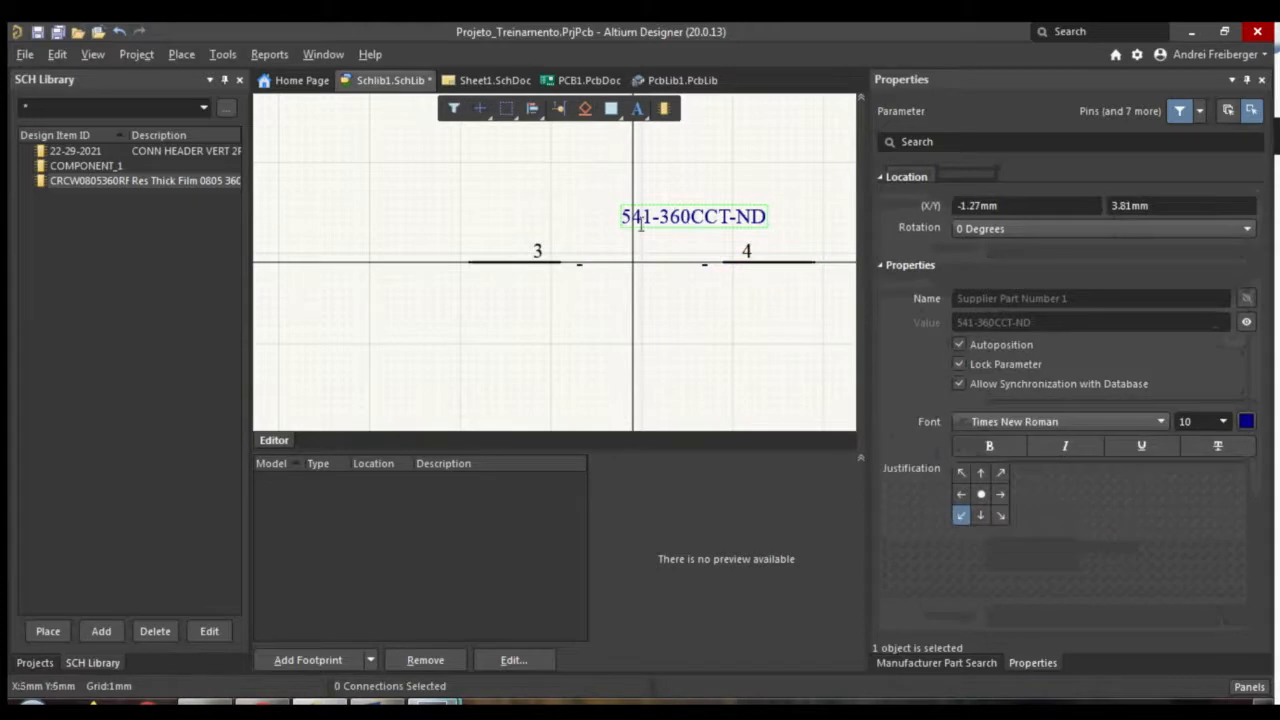
left_click_drag(676, 218, 643, 157)
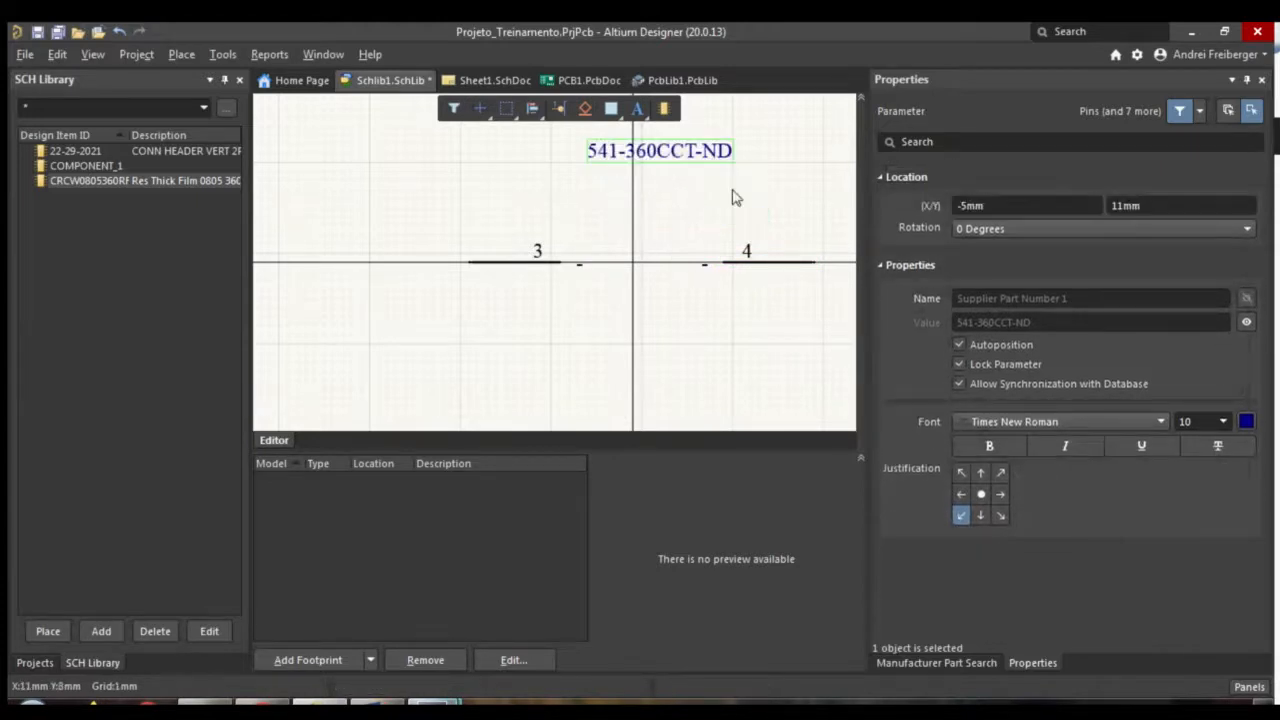
left_click(789, 267)
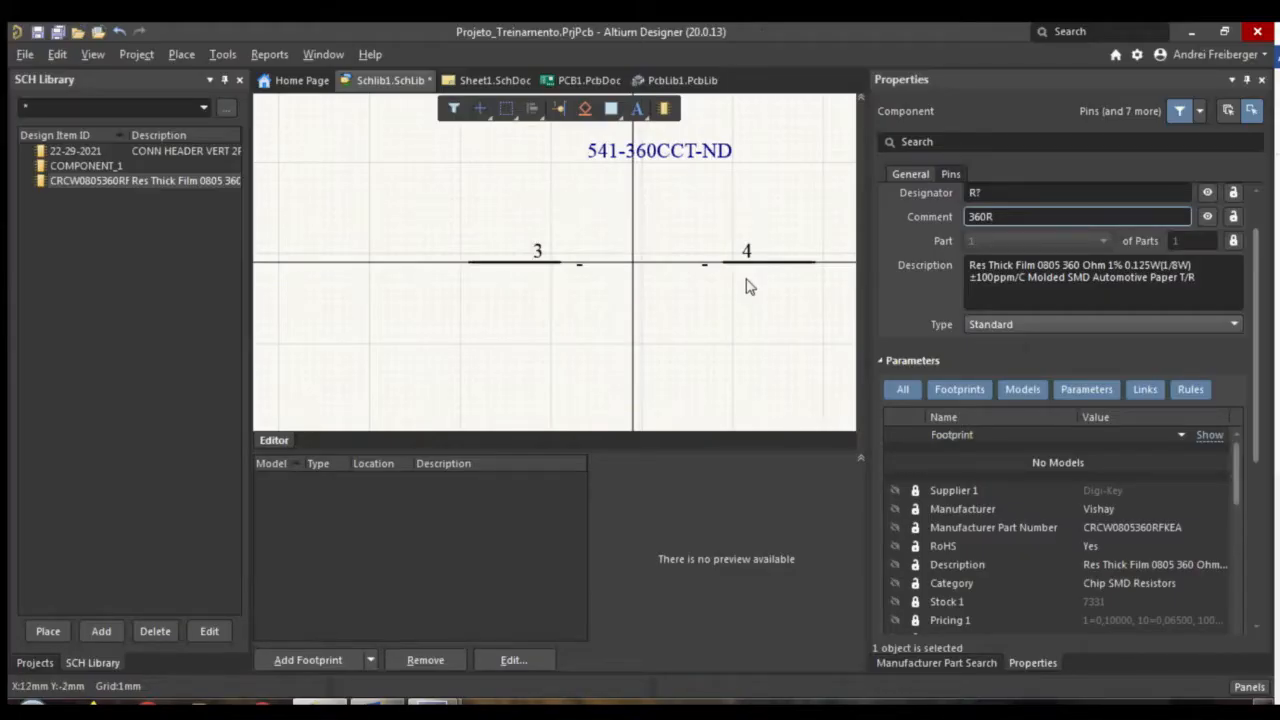
Set the designator and name of the pin at X 10 mm to 2, and hide its name
left_click(745, 259)
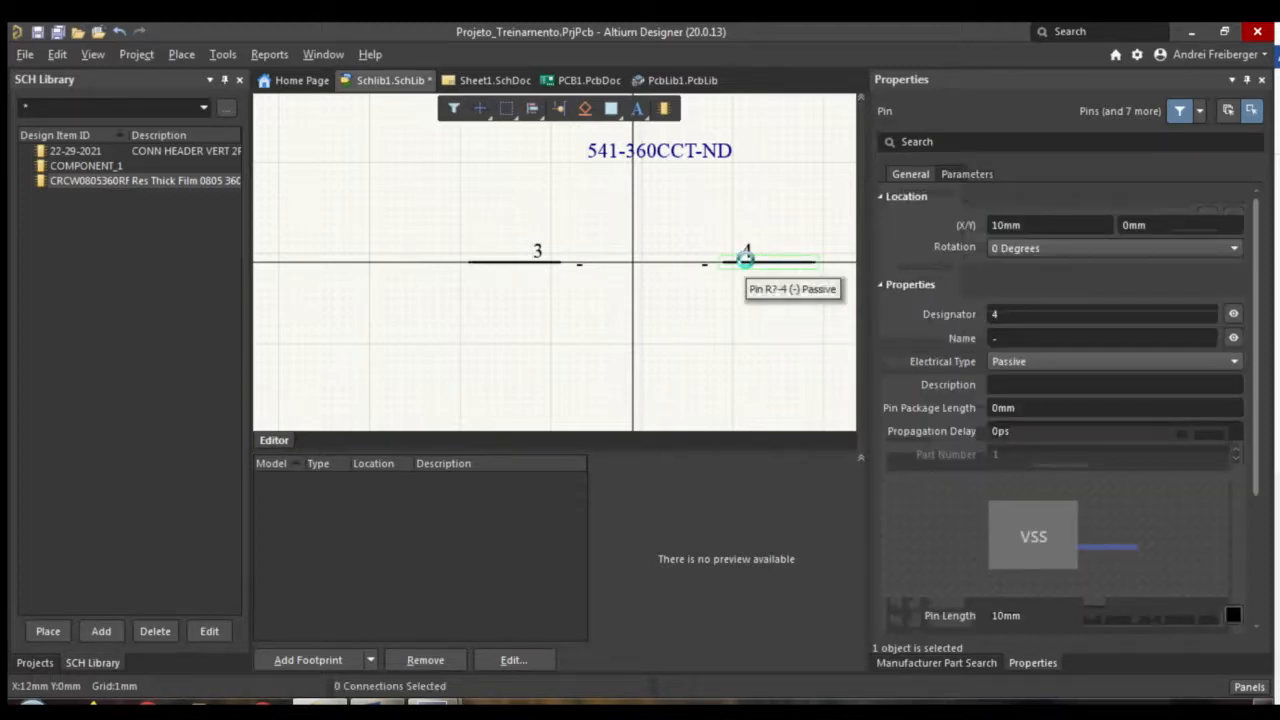
left_click(1020, 315)
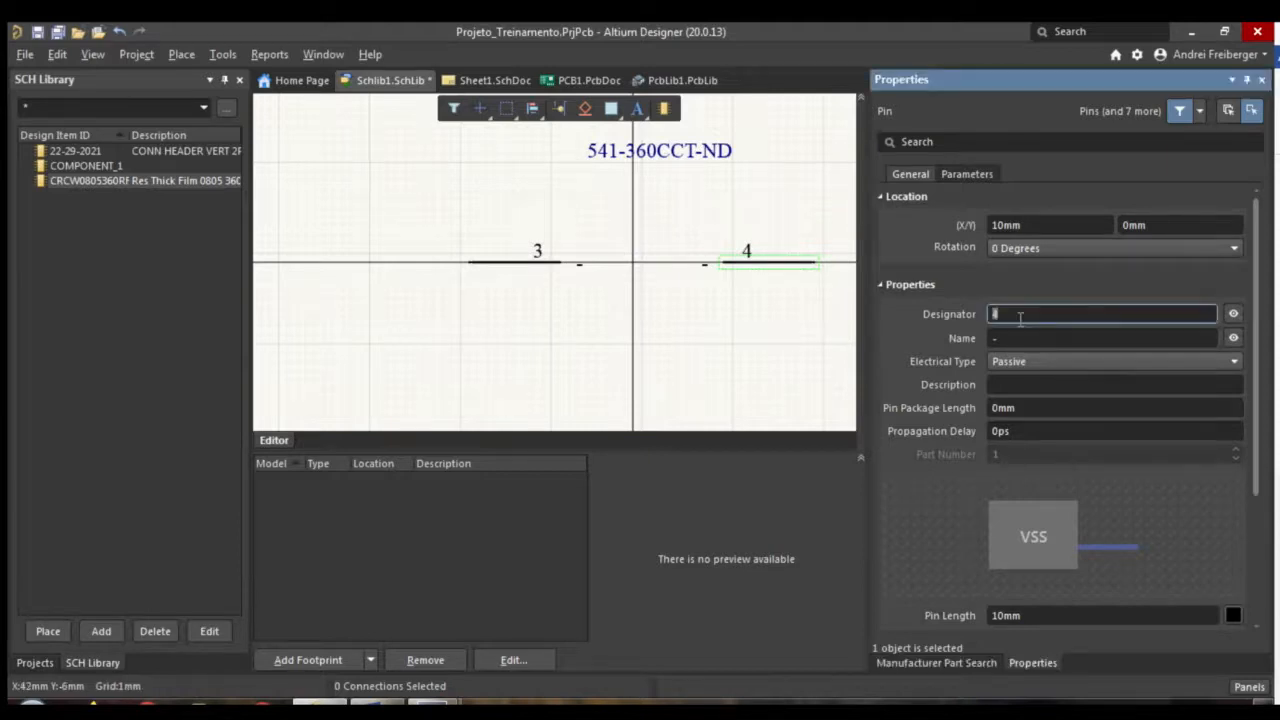
type("2")
left_click(1003, 337)
type("2")
key("Return")
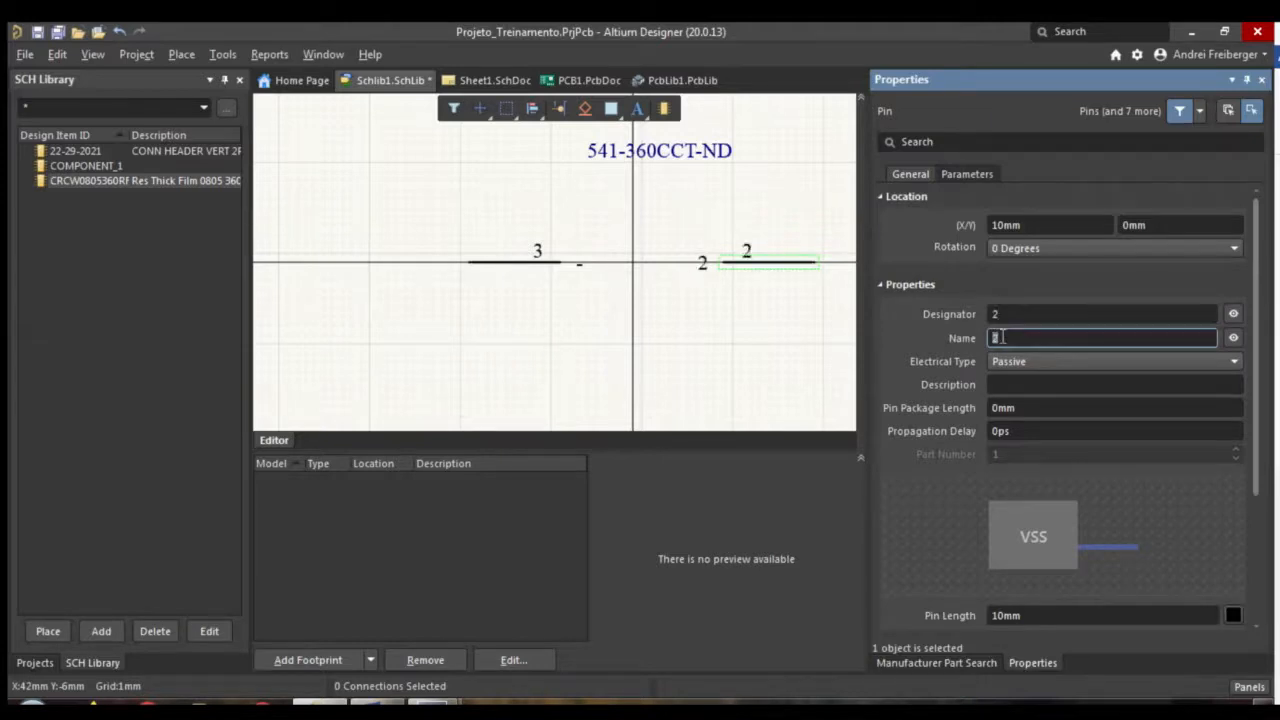
left_click(1233, 338)
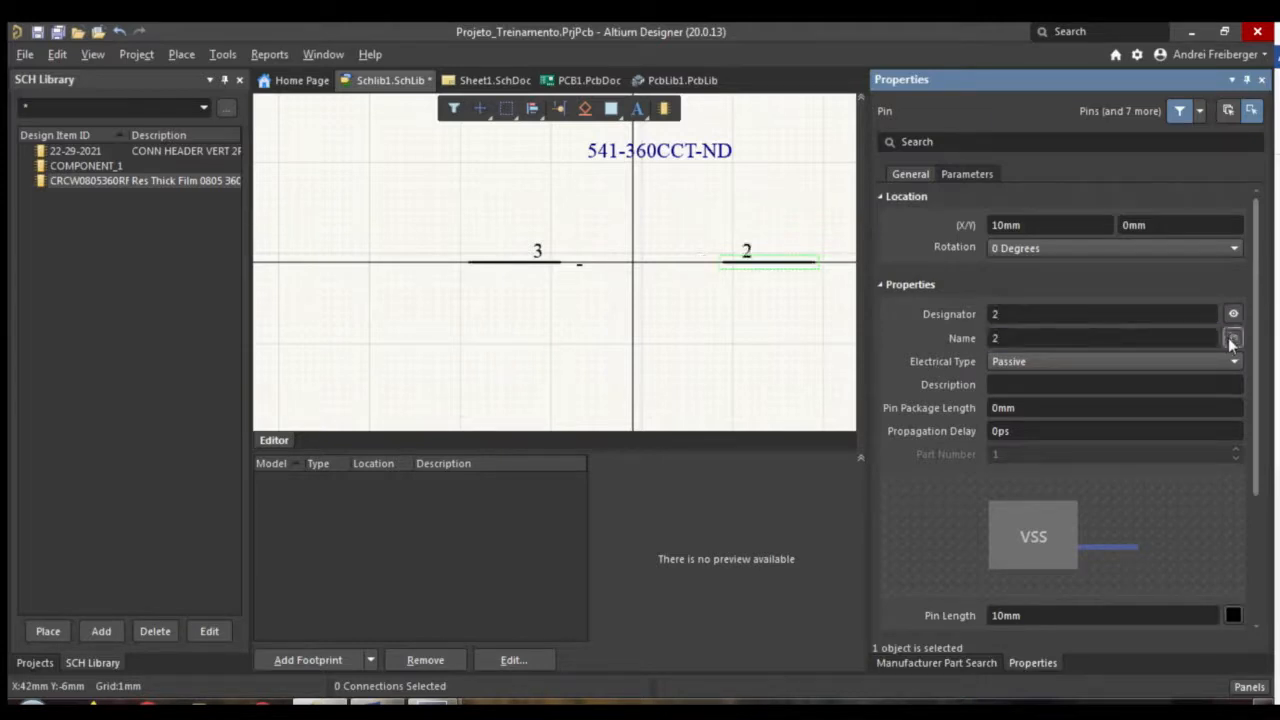
Set the designator and name of the pin at X -8 mm to 1, hide its name, and deselect it
left_click(517, 264)
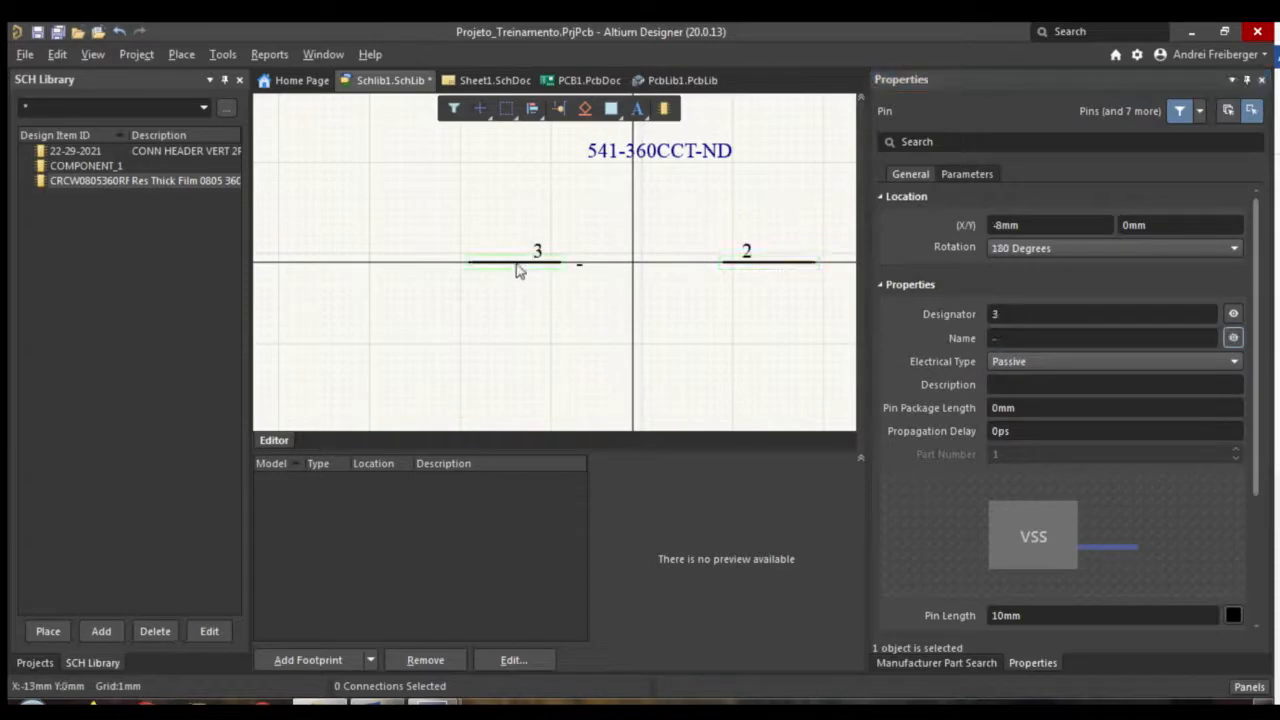
type("1")
key("Tab")
type("1")
key("Return")
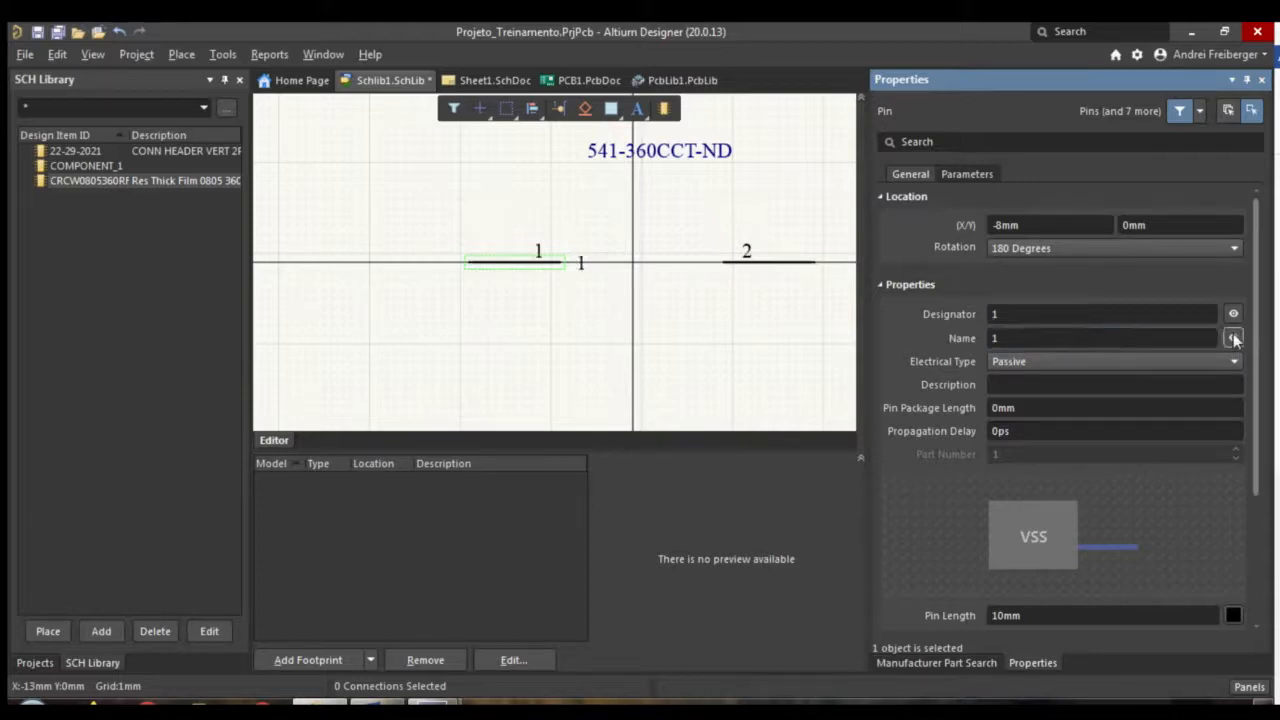
left_click(1233, 339)
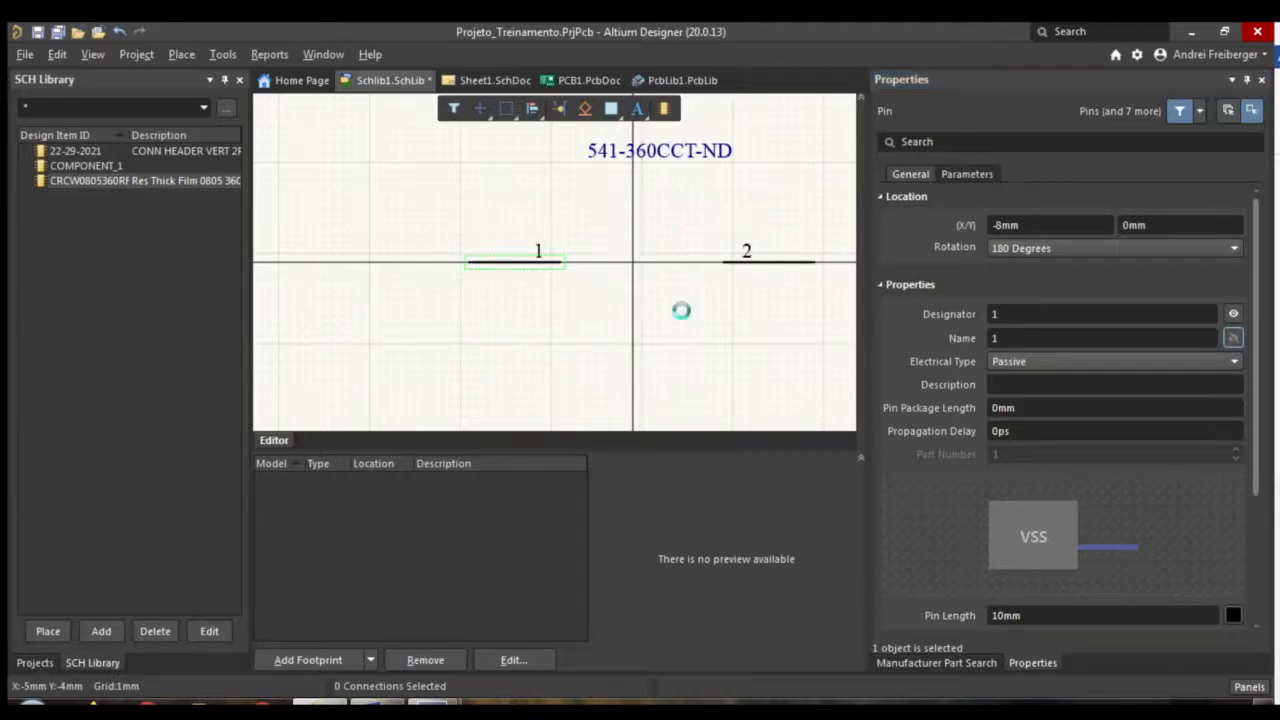
left_click(397, 277)
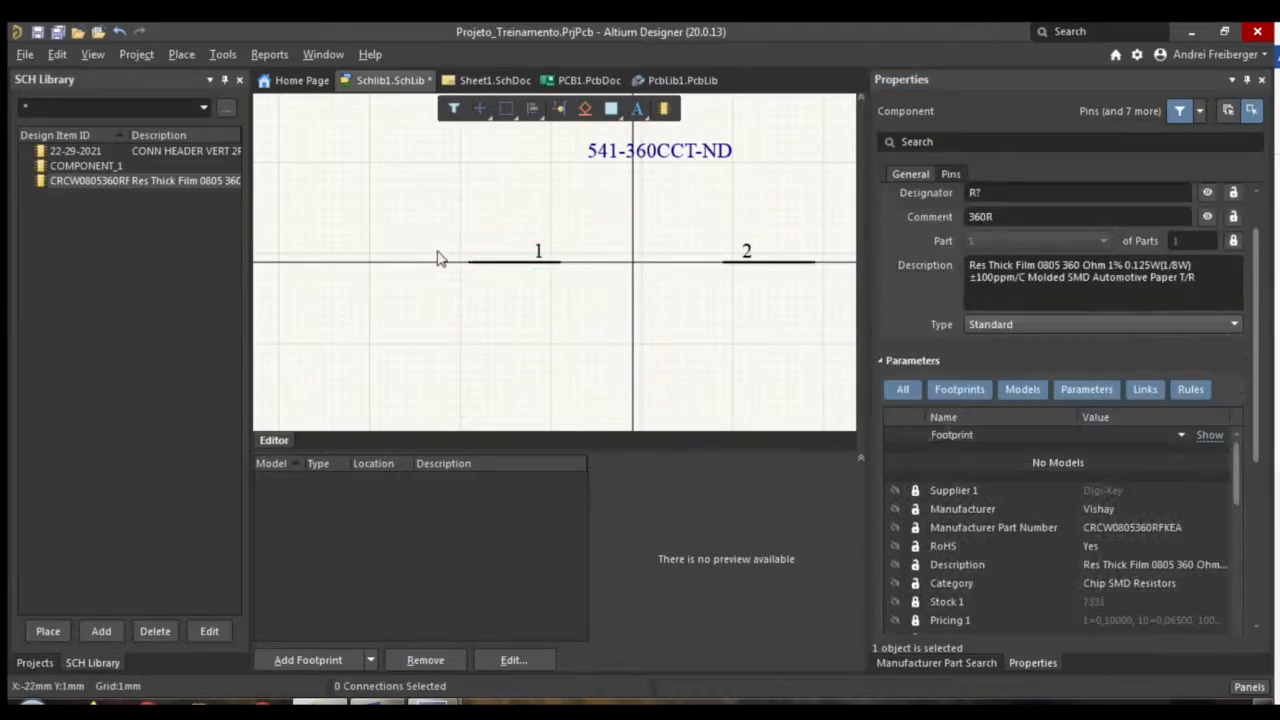
Examine the outer end of pin 1 at high magnification to identify its electrical connection point
scroll(437, 257, "up", 2, "ctrl")
scroll(692, 311, "up", 1, "ctrl")
scroll(345, 268, "up", 2, "ctrl")
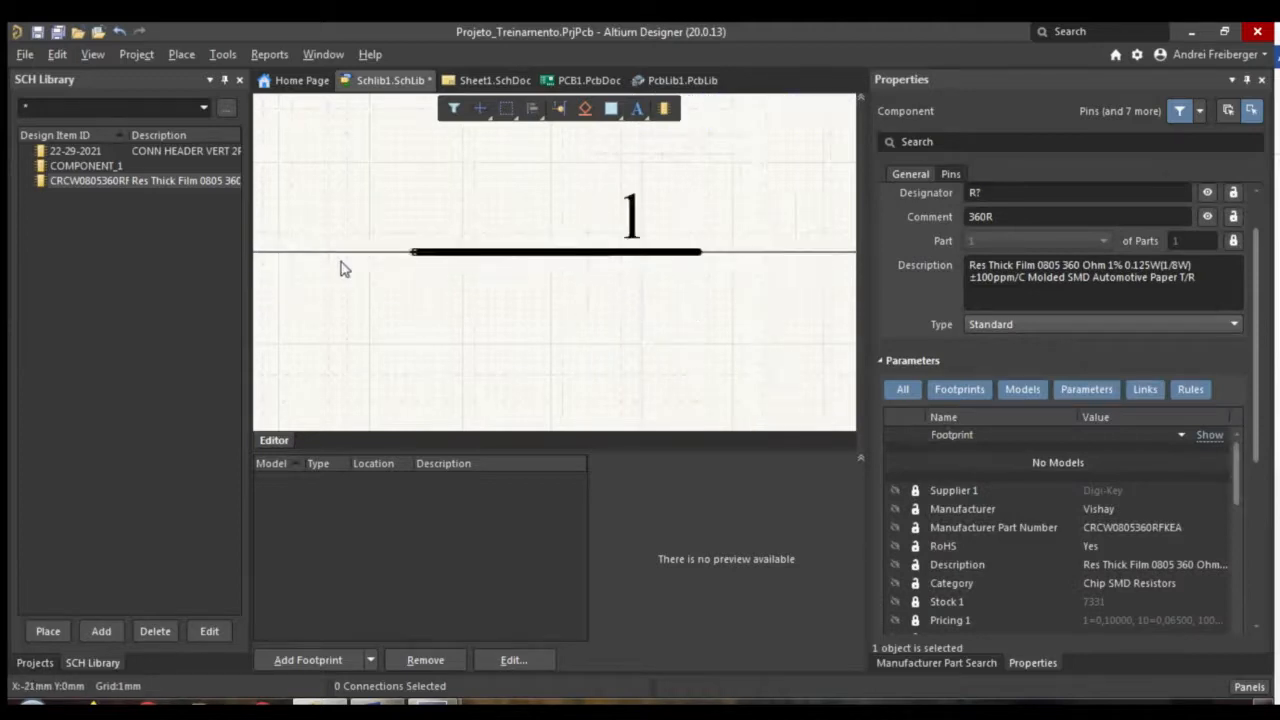
scroll(405, 217, "down", 2, "ctrl")
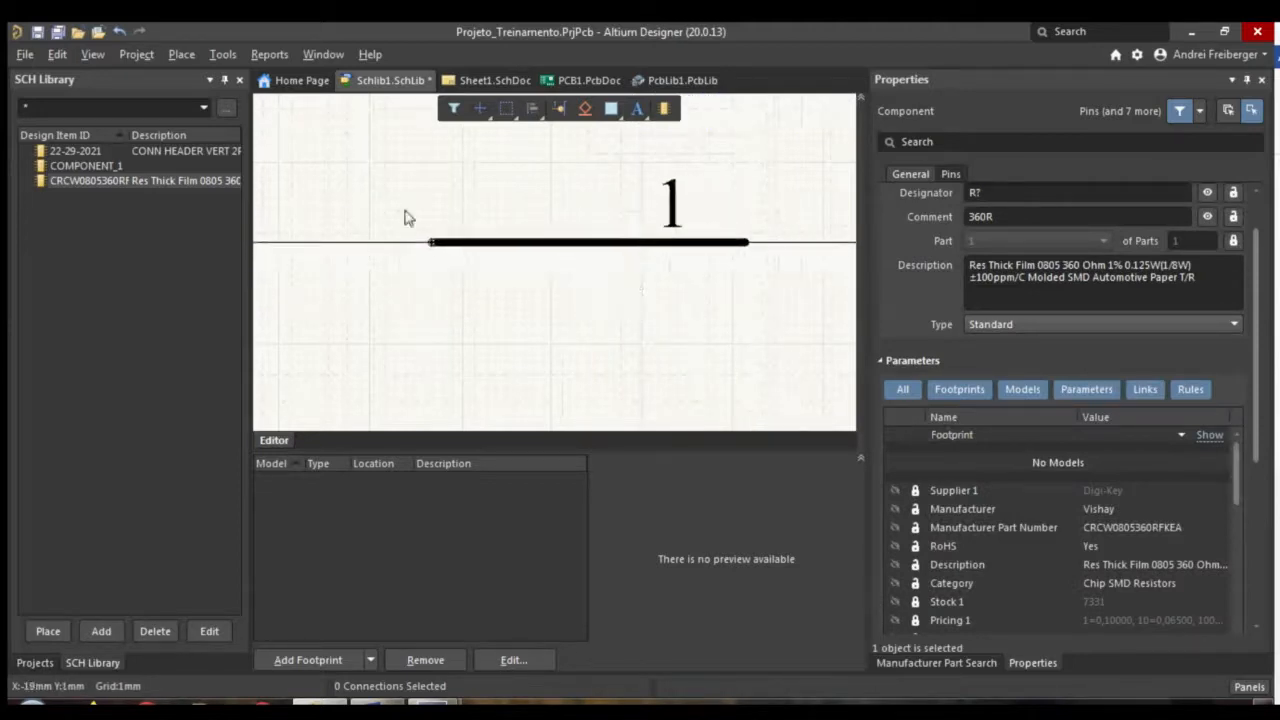
scroll(477, 252, "down", 1, "ctrl")
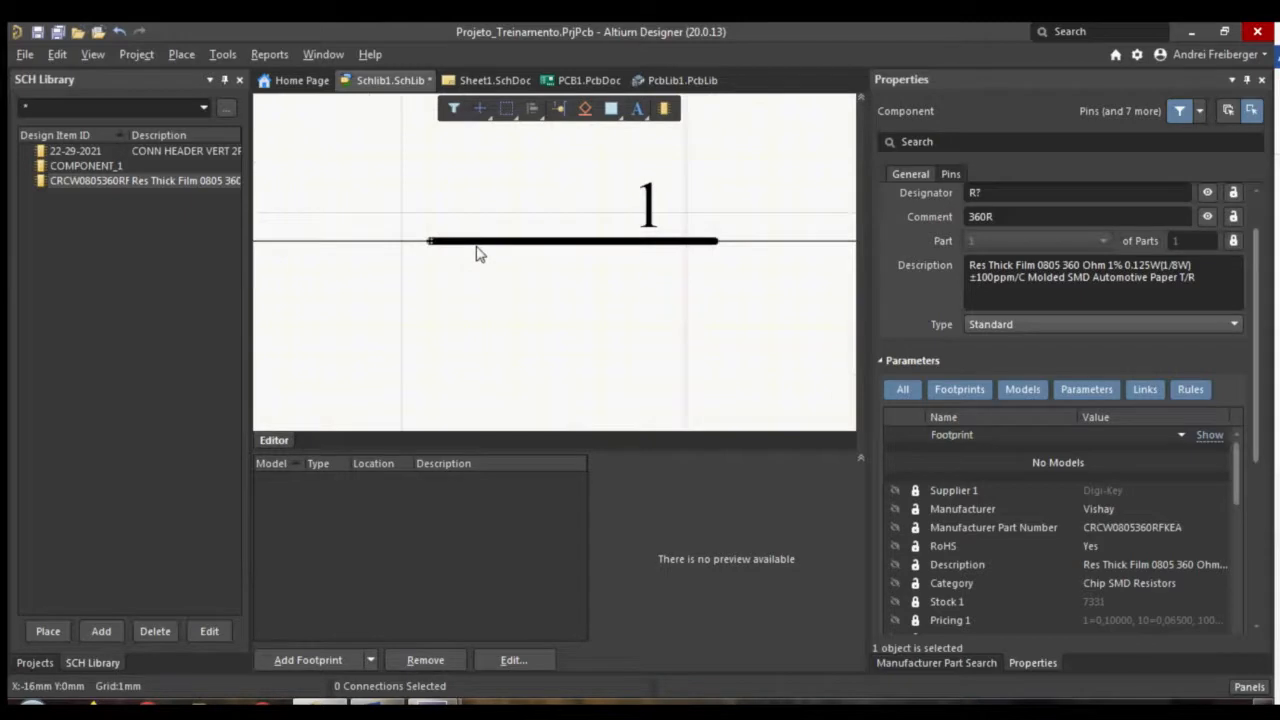
left_click(478, 250)
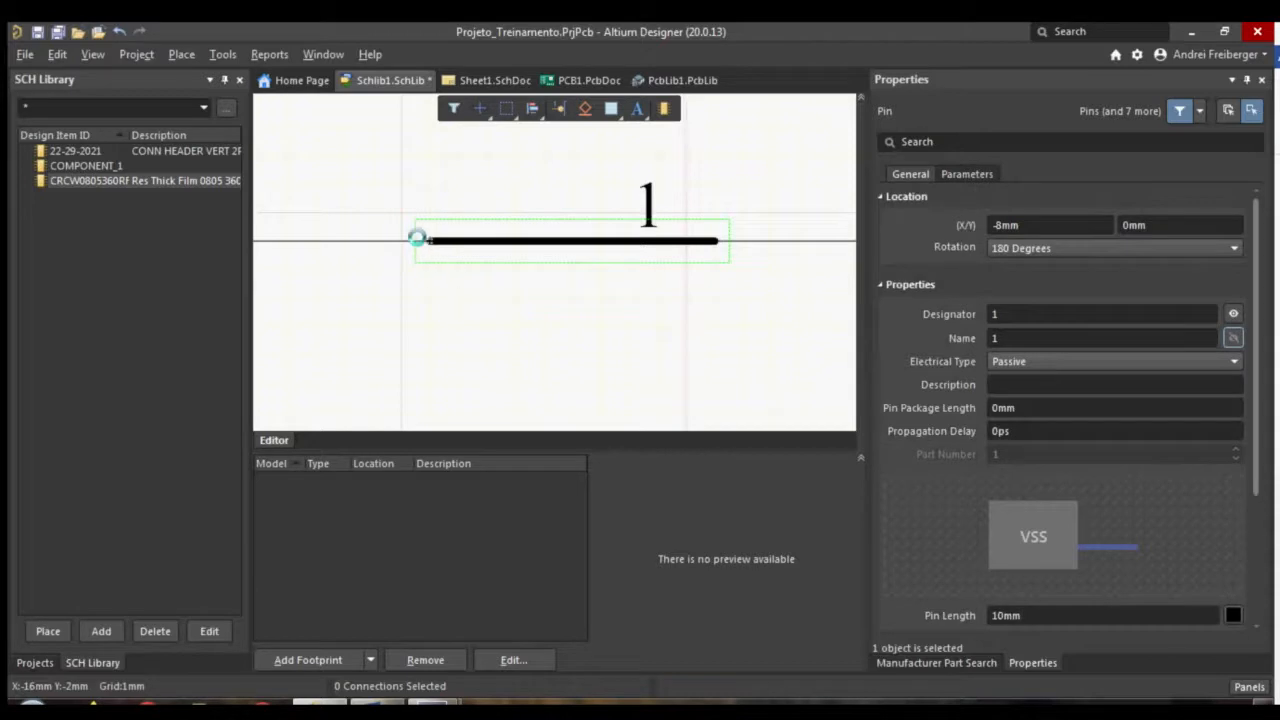
left_click(400, 279)
scroll(400, 279, "up", 3, "ctrl")
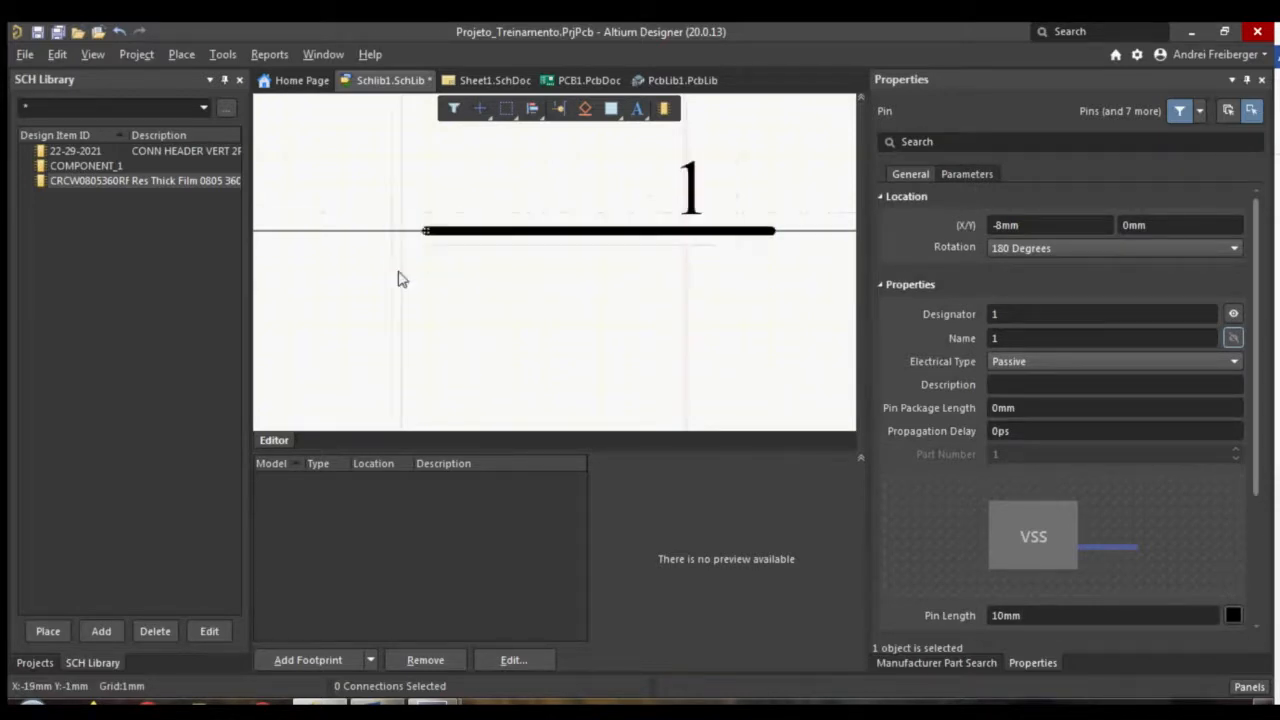
scroll(415, 229, "up", 1, "ctrl")
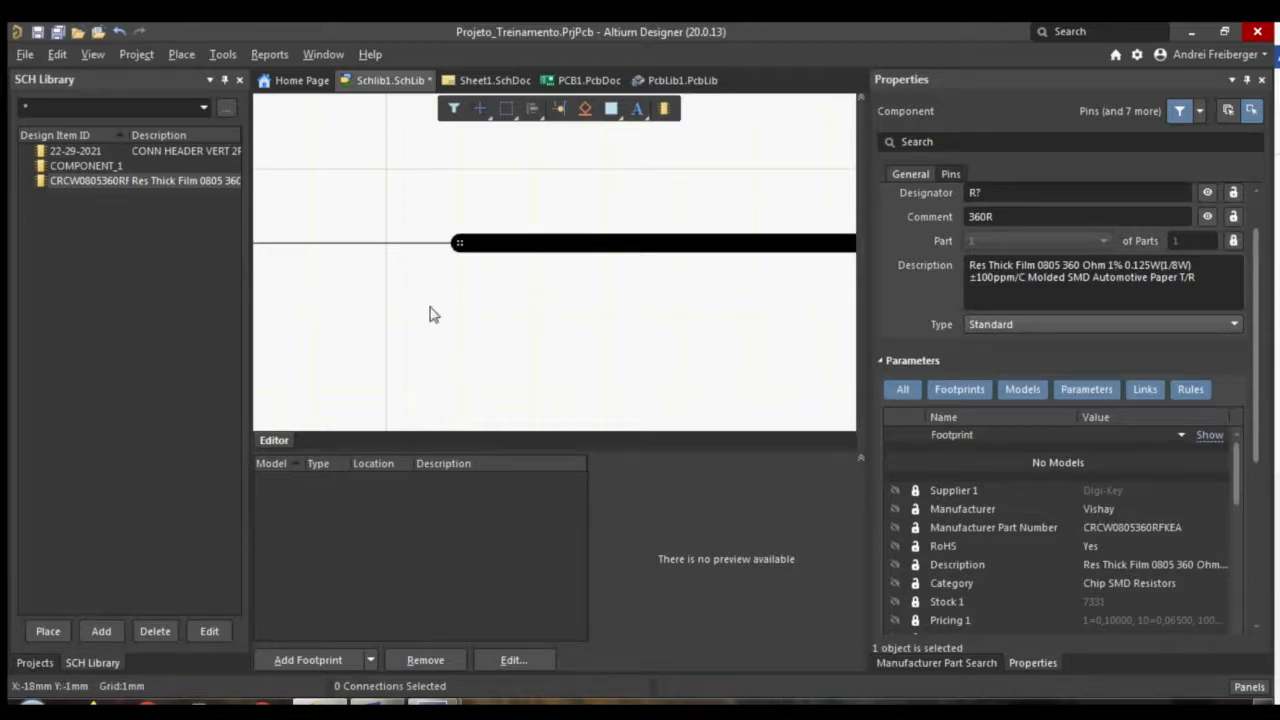
Start a Small-width polyline at the inner end of pin 1 and draw a 2 mm horizontal lead to X -6 mm, Y 0 mm
scroll(432, 314, "down", 1, "ctrl")
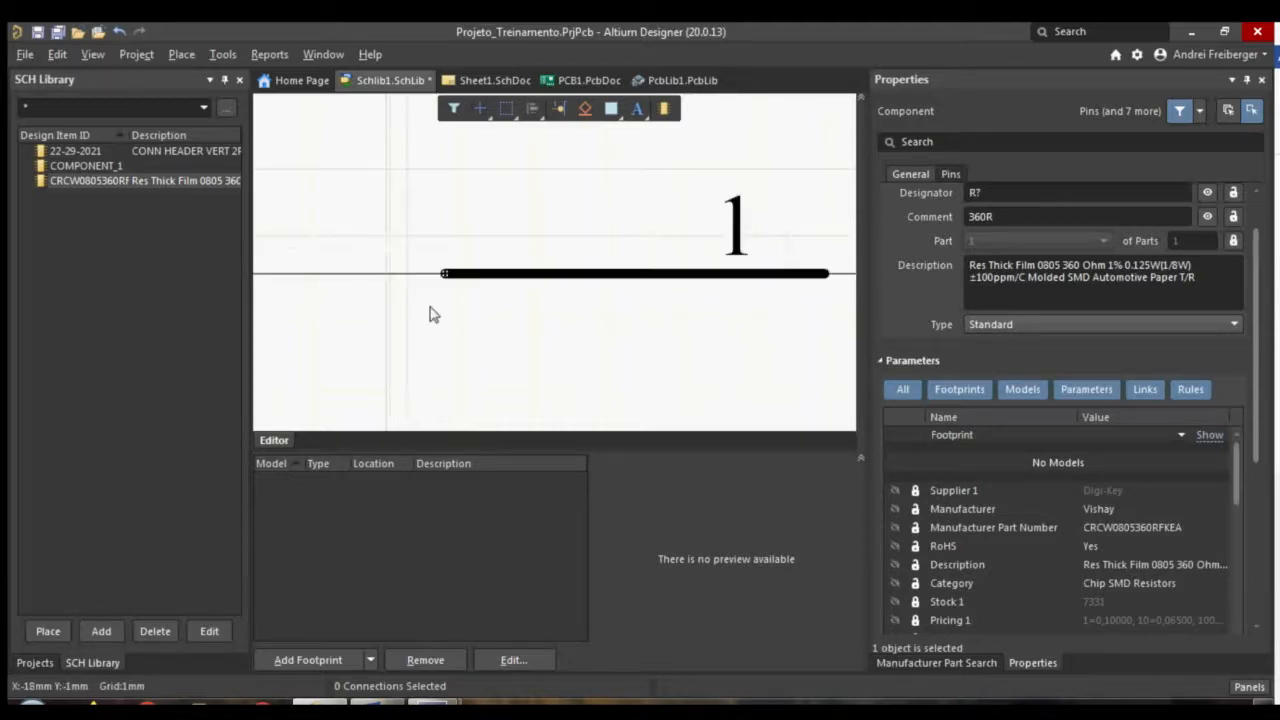
scroll(515, 315, "down", 1, "ctrl")
scroll(495, 290, "up", 1, "ctrl")
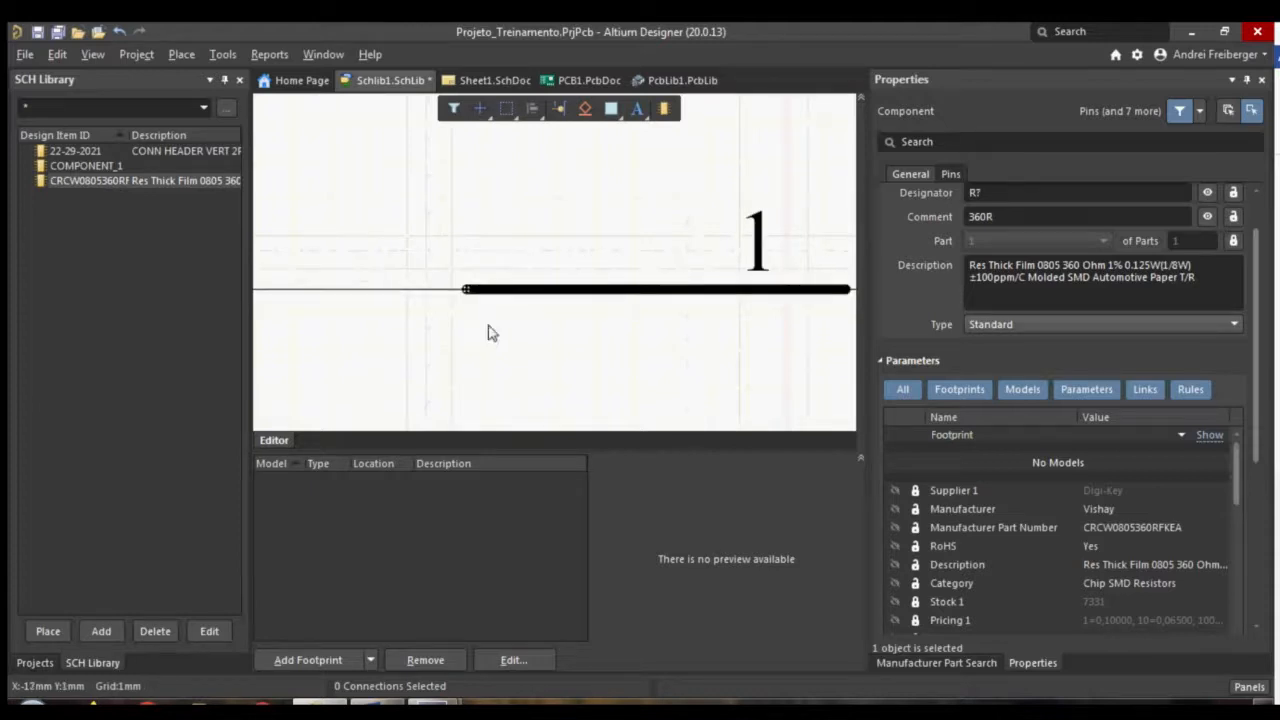
scroll(515, 290, "down", 2, "ctrl")
right_click_drag(700, 314, 511, 323)
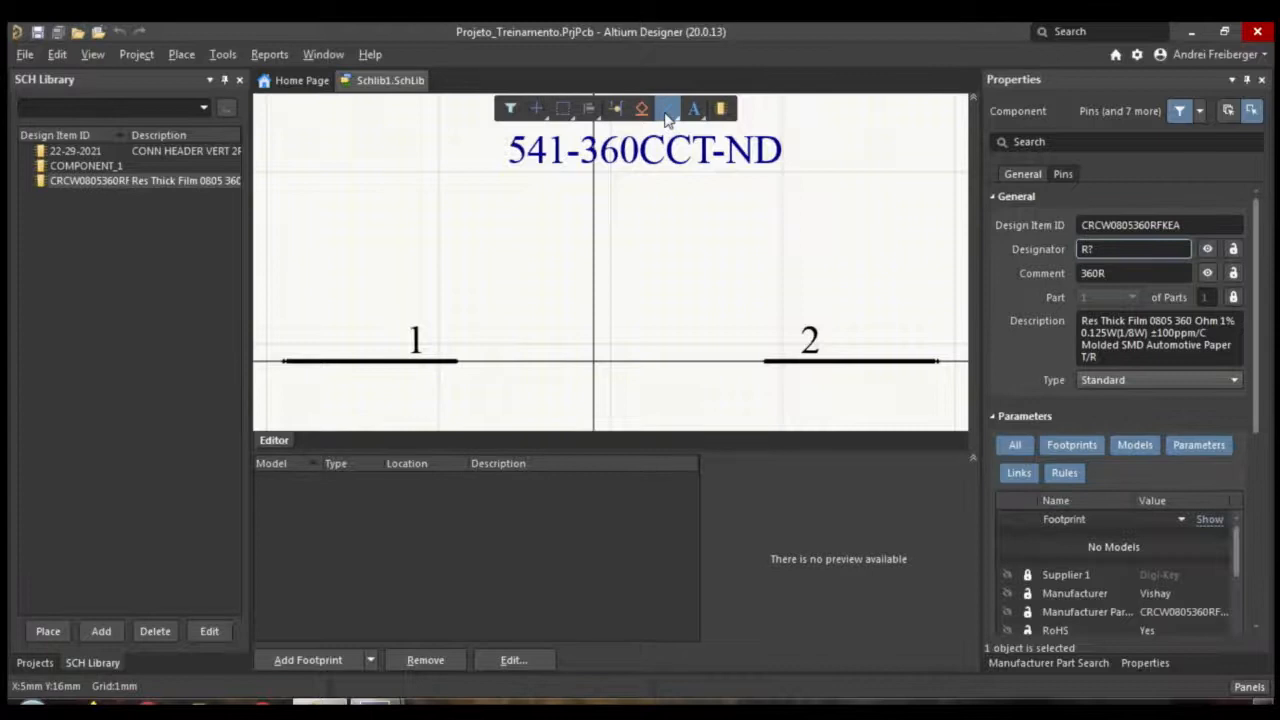
left_click(666, 112)
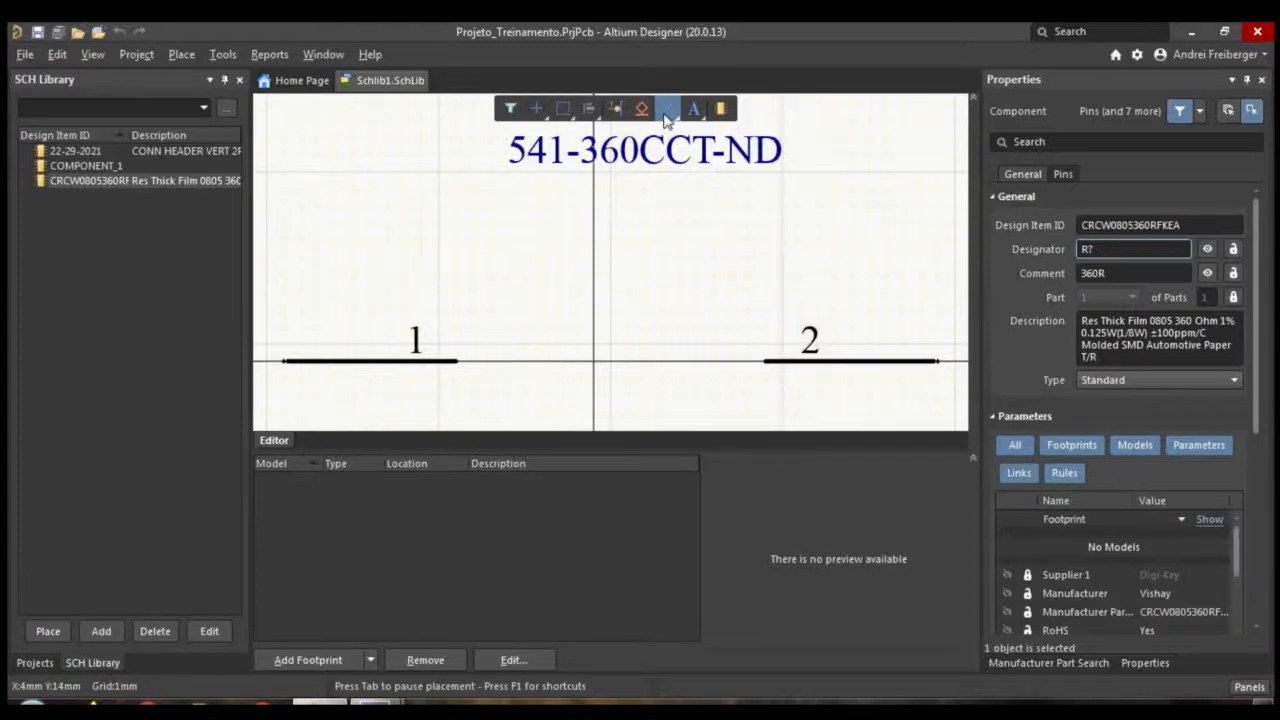
left_click(456, 371)
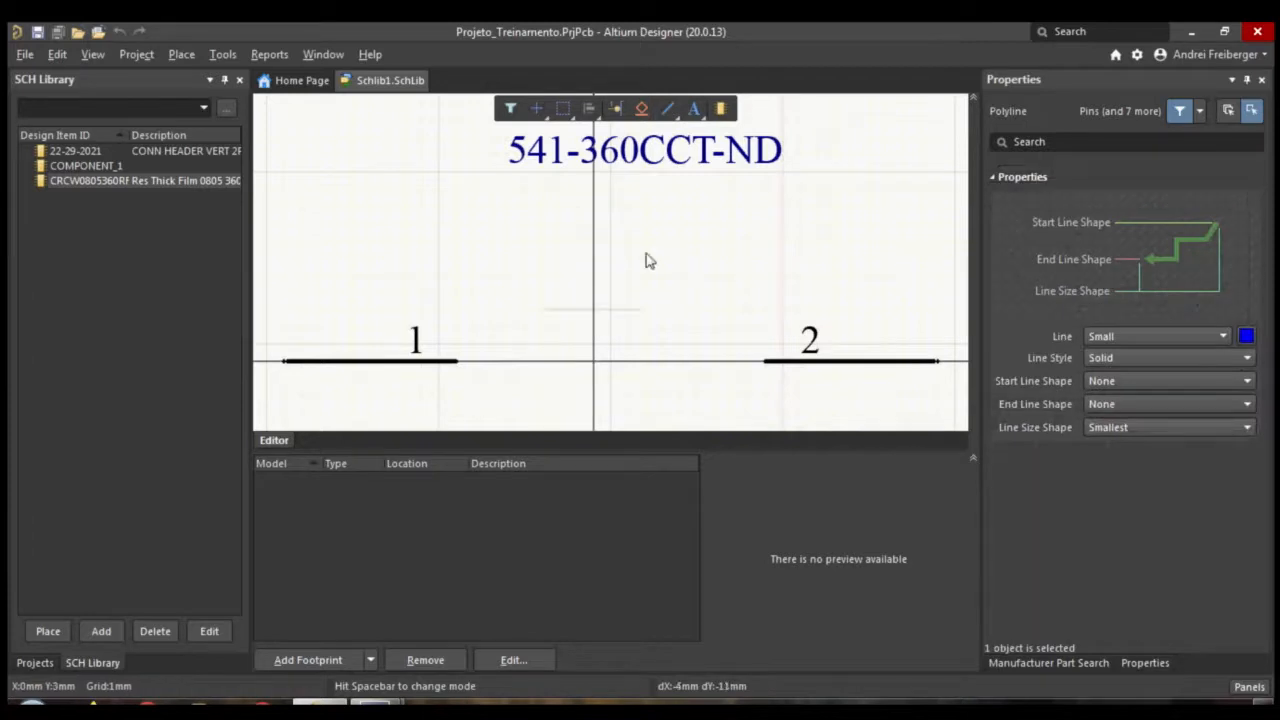
left_click(1212, 342)
left_click(1148, 368)
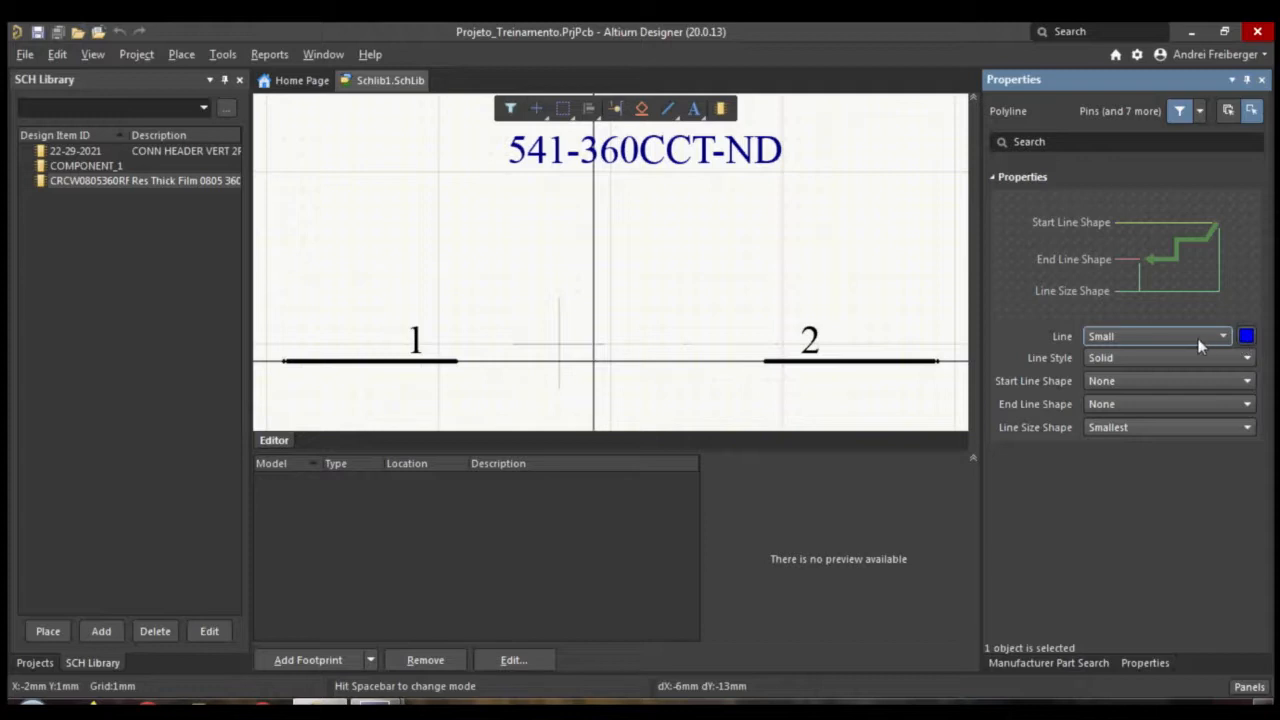
left_click(460, 361)
left_click(490, 361)
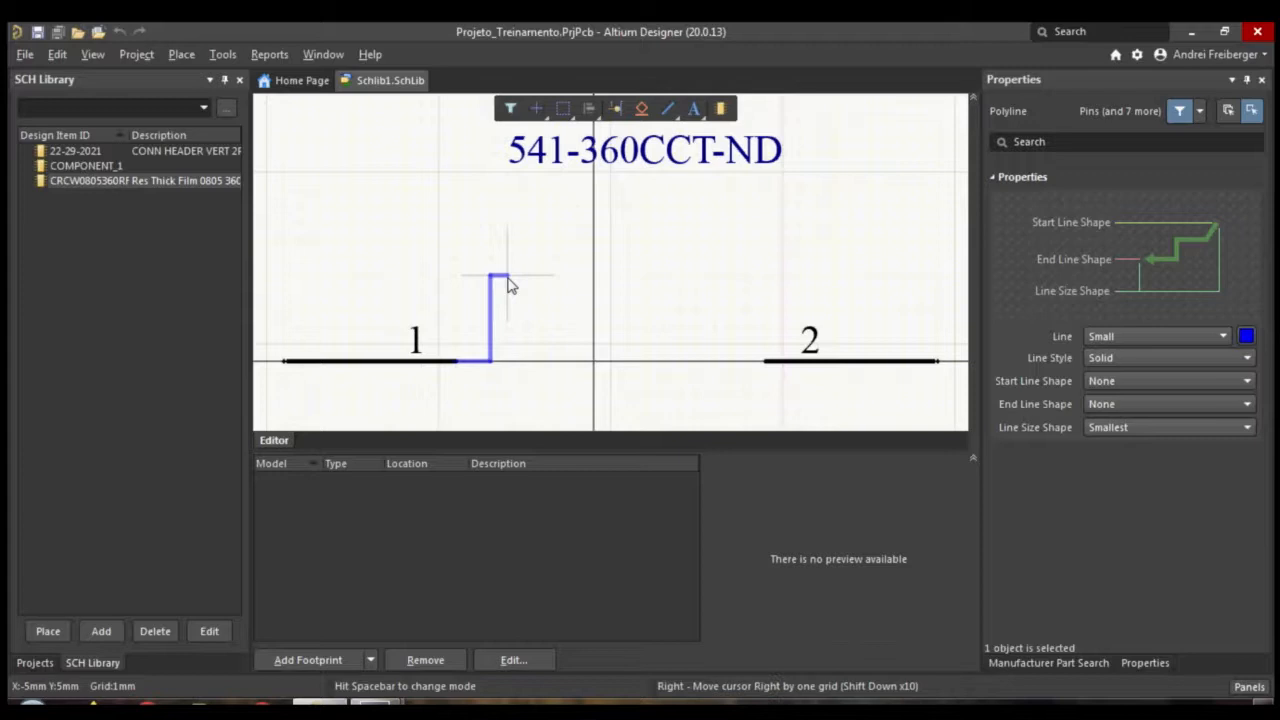
Switch the polyline's corner mode to any angle so its segments run straight between points
key("space")
key("space")
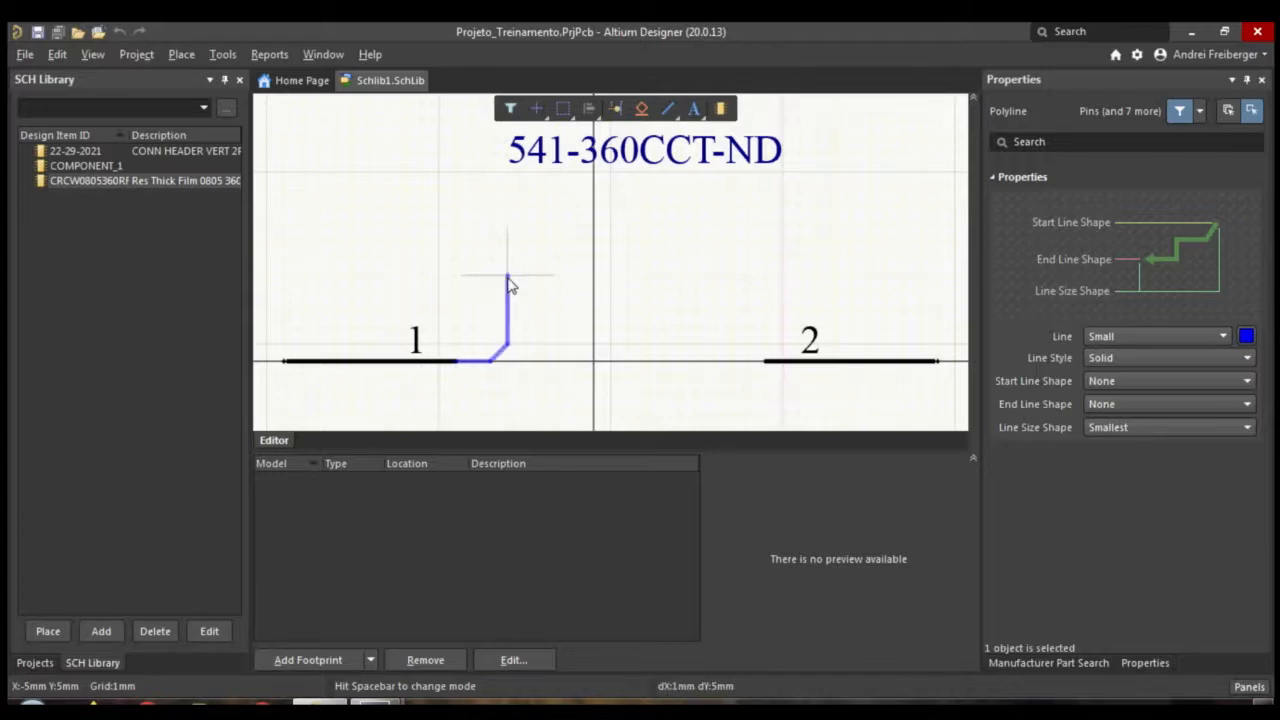
key("space")
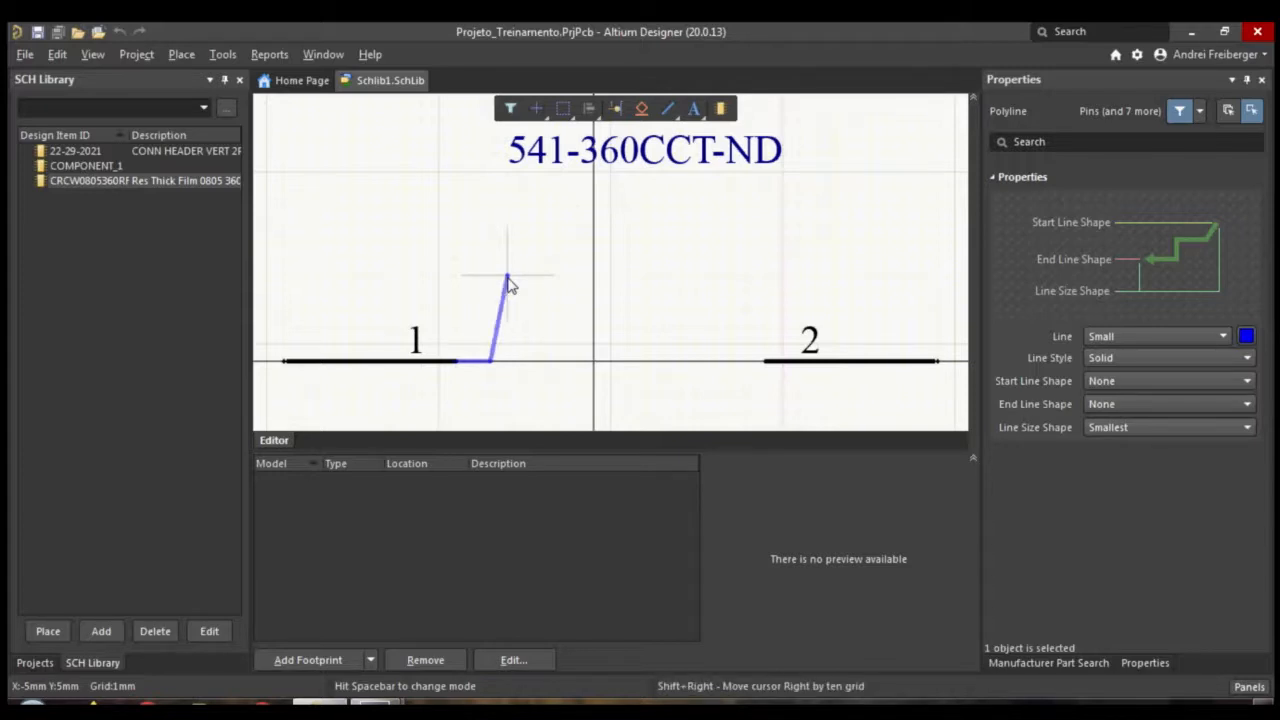
key("space")
key("space")
key("space")
key("space")
key("space")
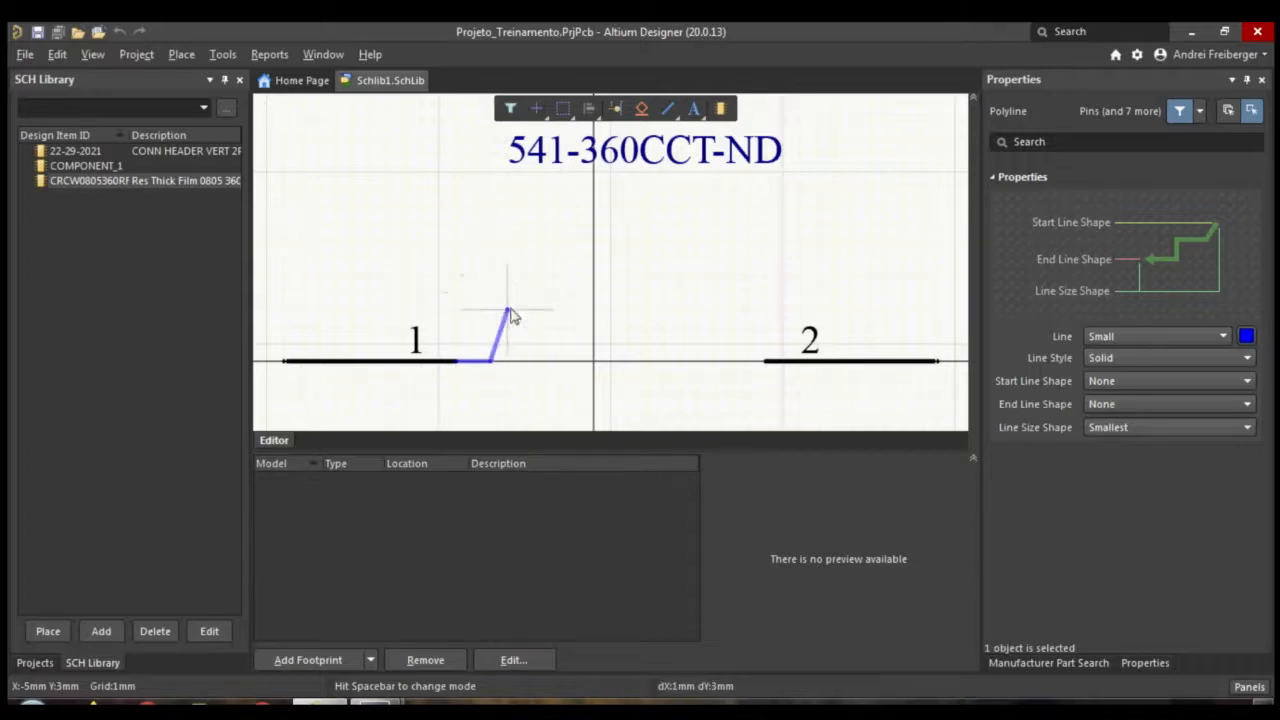
Draw the first zigzag segments of the resistor, with three peaks at Y 3 mm and two valleys at Y -2 mm
left_click(506, 312)
left_click(528, 405)
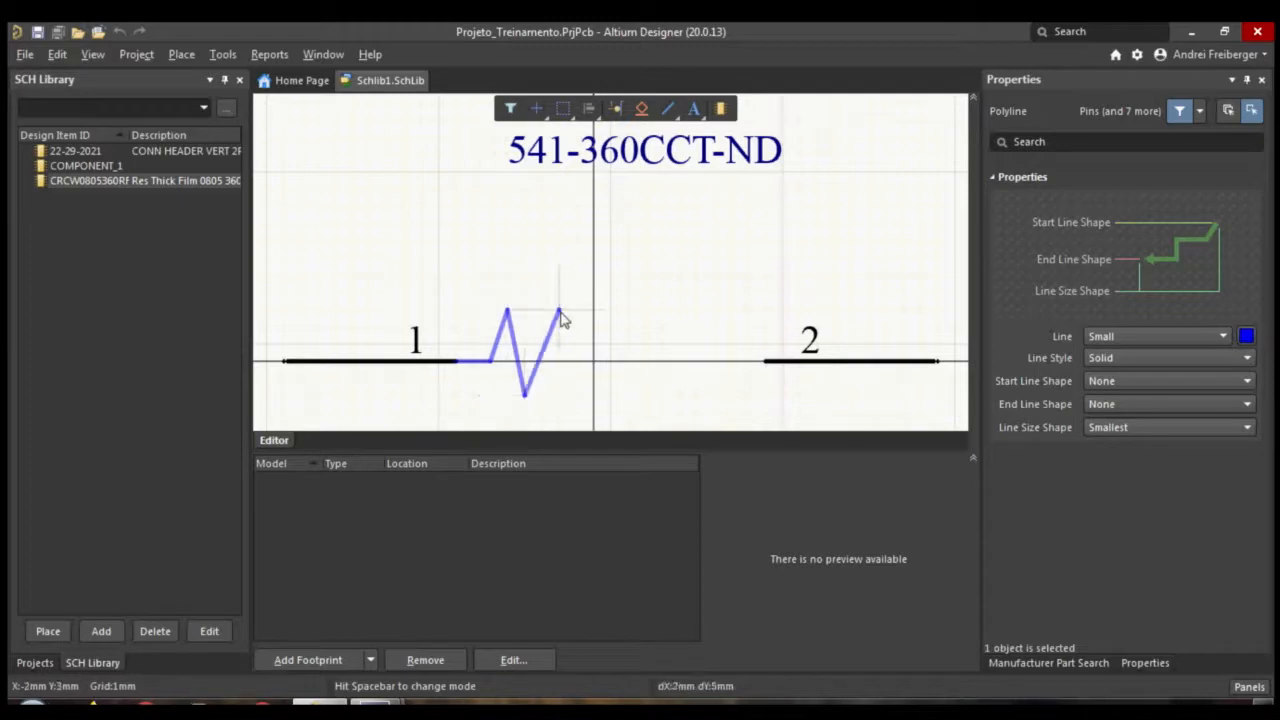
left_click(559, 313)
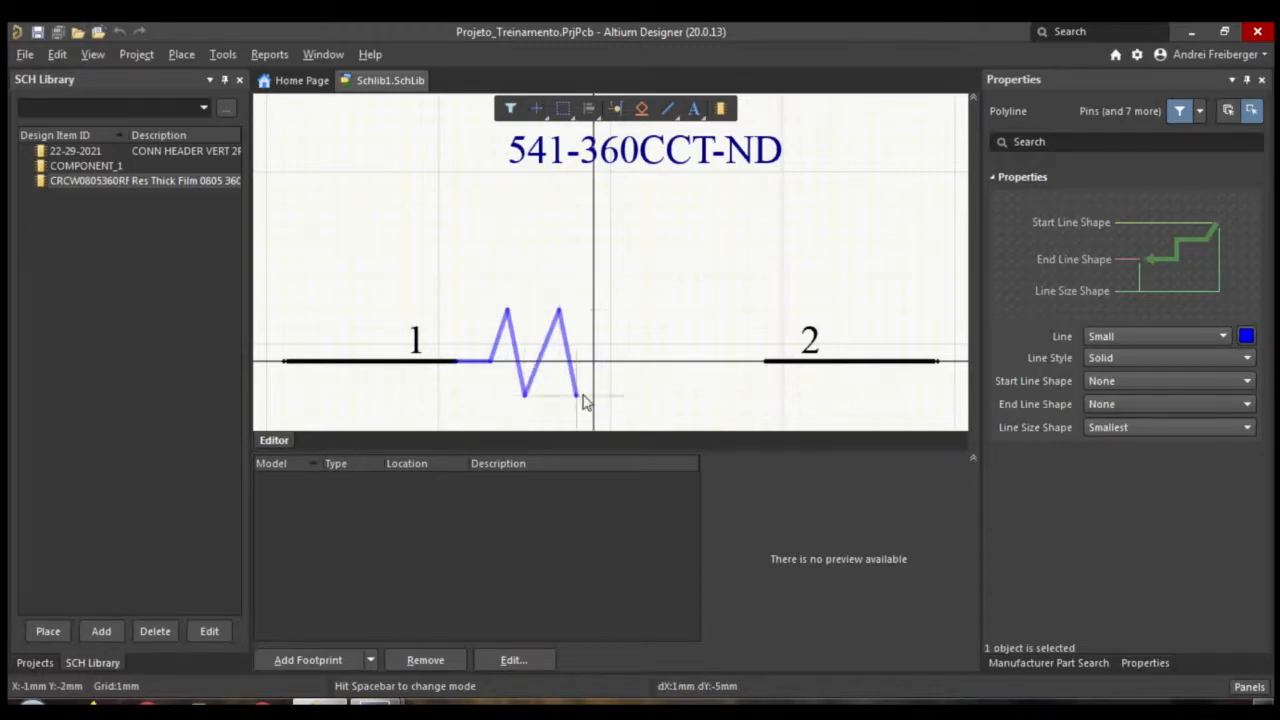
left_click(585, 400)
right_click(585, 400)
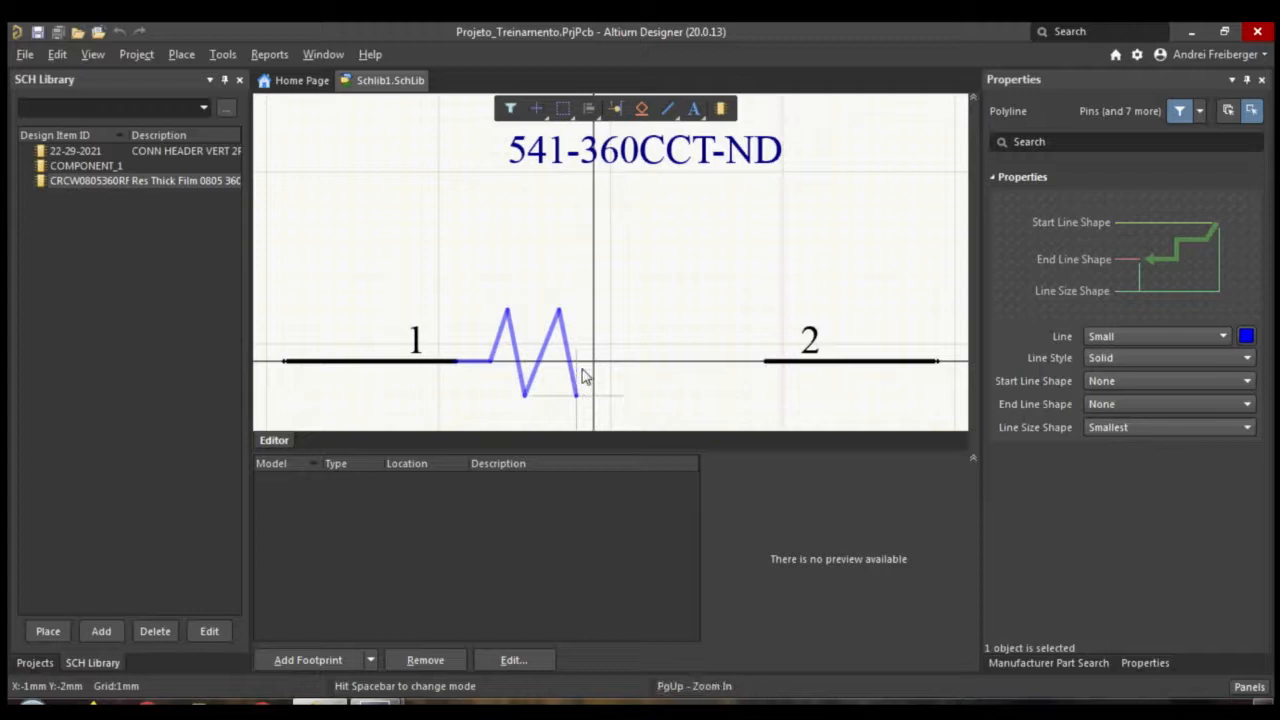
left_click(610, 313)
right_click(610, 313)
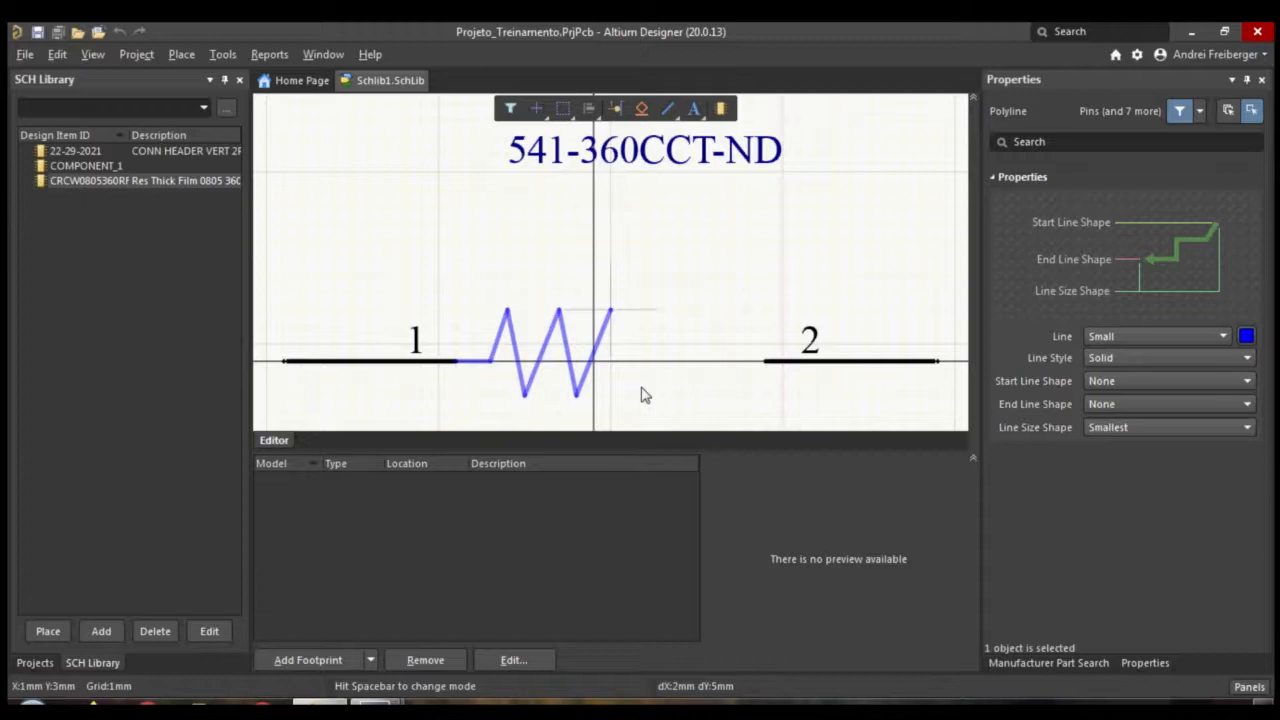
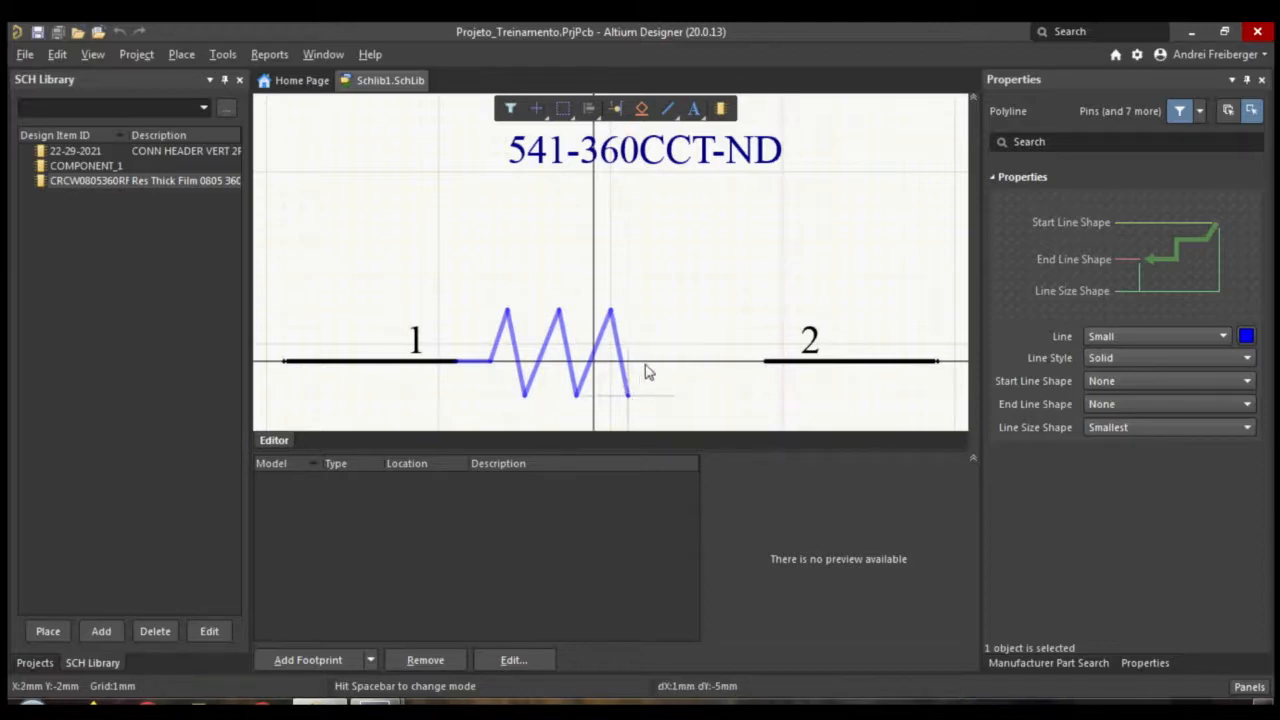
Complete the zigzag with a valley at X 2 mm, Y -2 mm and a horizontal lead from X 3 mm to X 5 mm, ending the polyline
left_click(645, 368)
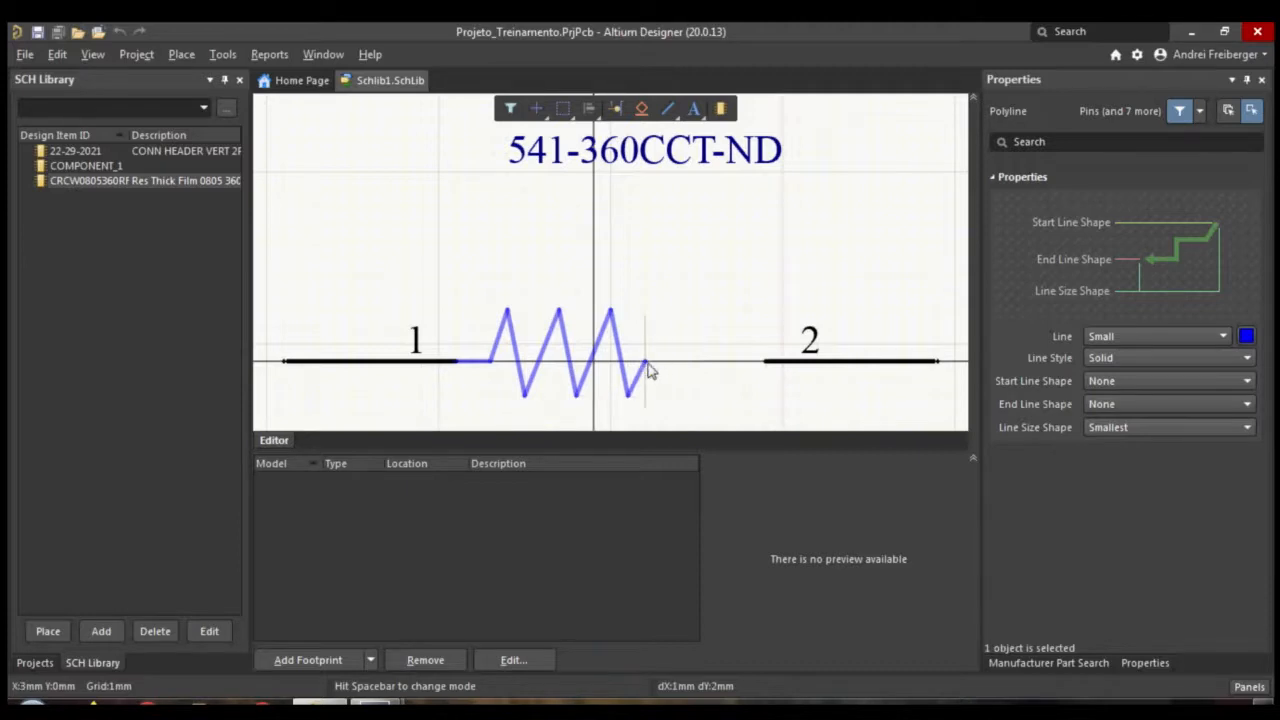
left_click(646, 364)
left_click(680, 363)
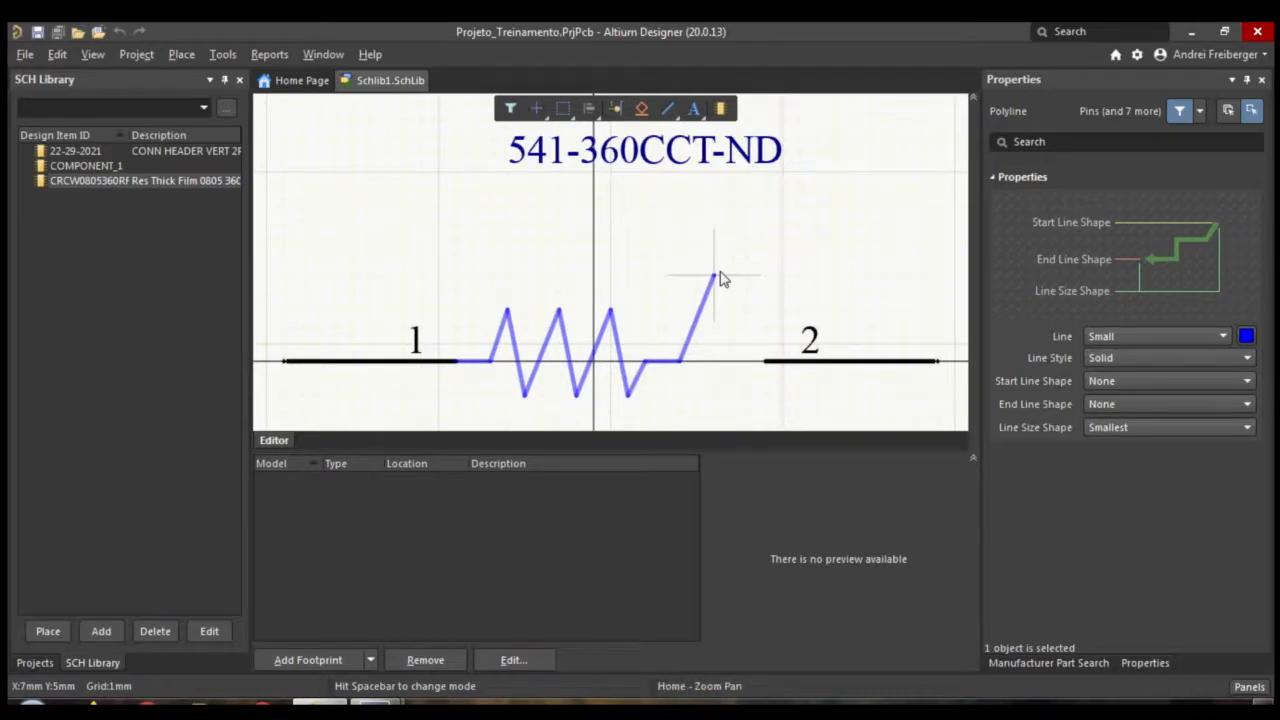
left_click(714, 273)
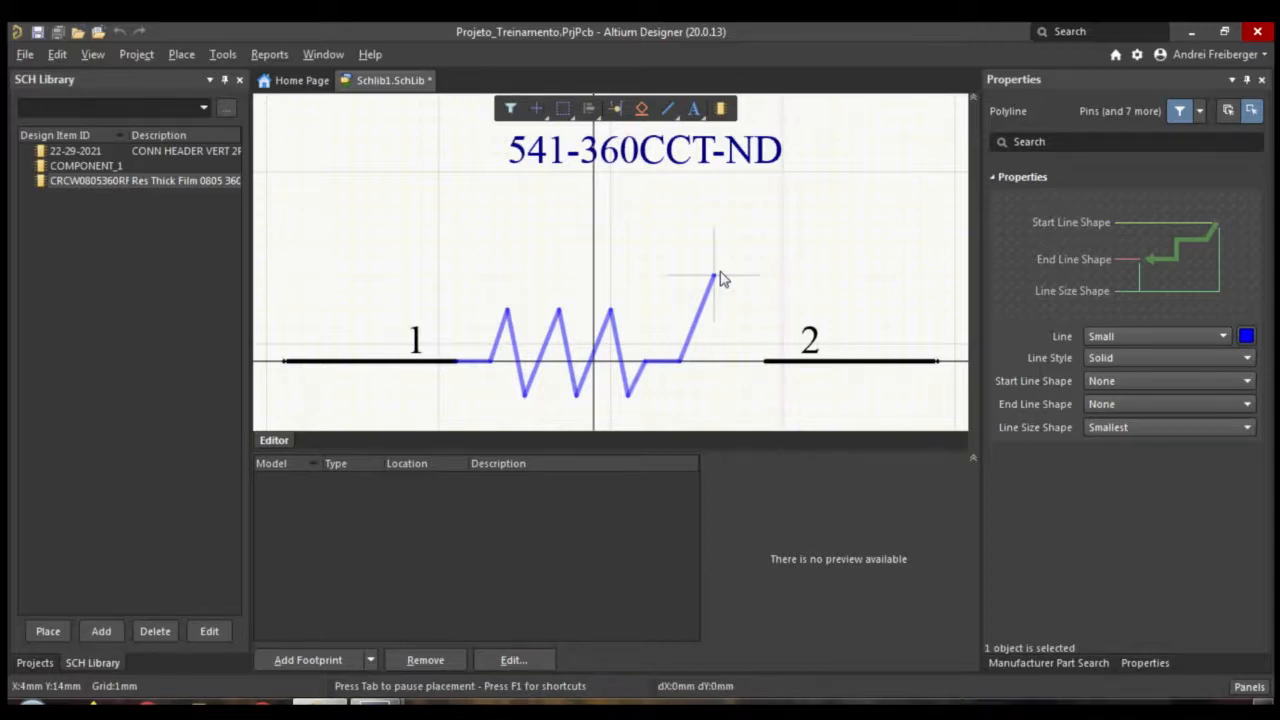
right_click(722, 278)
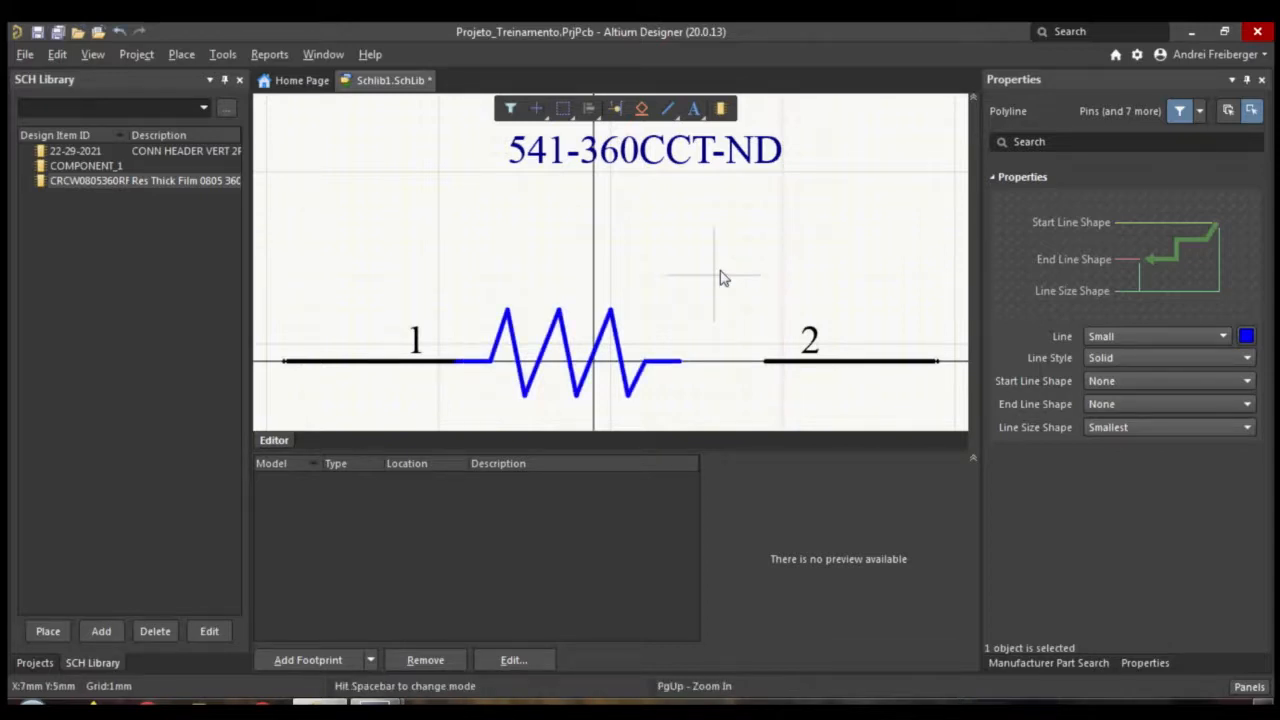
right_click(783, 300)
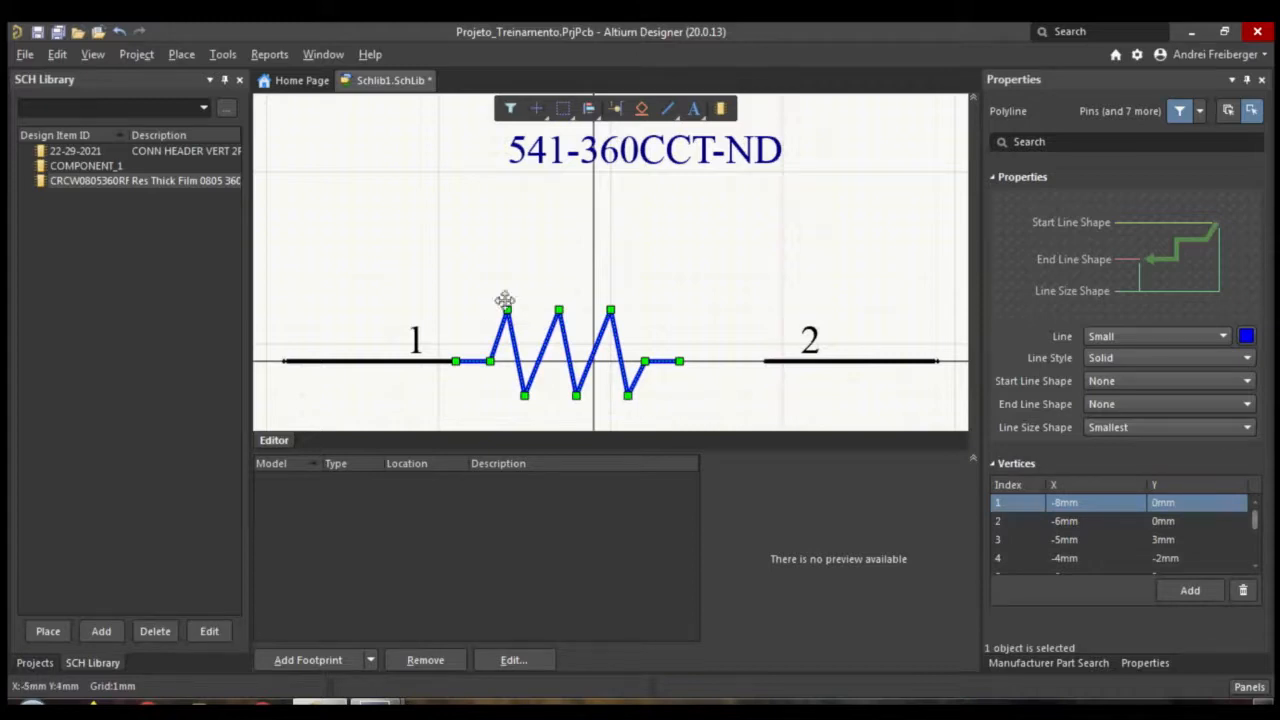
Stretch the zigzag's vertices so the peaks lie at Y 4 mm and the valleys at Y -3 mm, and deselect it
left_click_drag(506, 311, 504, 291)
left_click_drag(526, 396, 525, 412)
left_click_drag(562, 313, 577, 412)
left_click_drag(611, 311, 606, 290)
left_click_drag(624, 395, 627, 411)
mouse_move(680, 360)
left_mouse_down()
mouse_move(697, 360)
mouse_move(680, 361)
left_mouse_up()
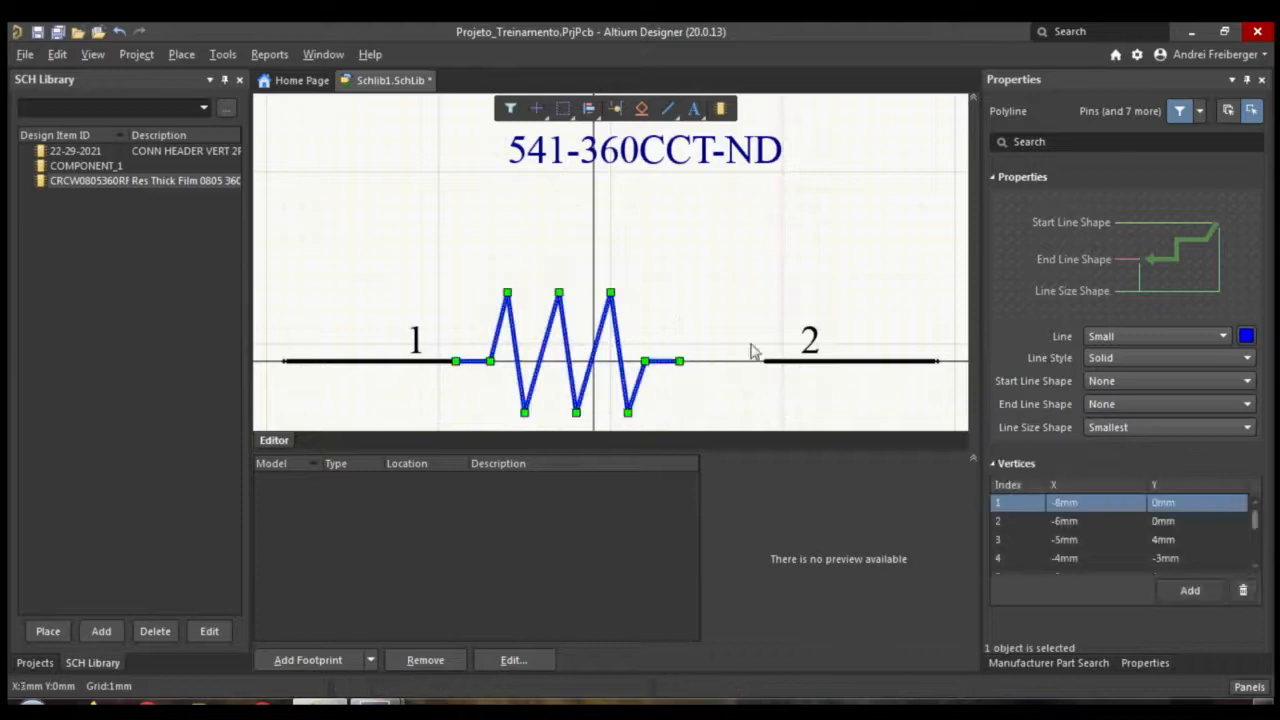
left_click(729, 293)
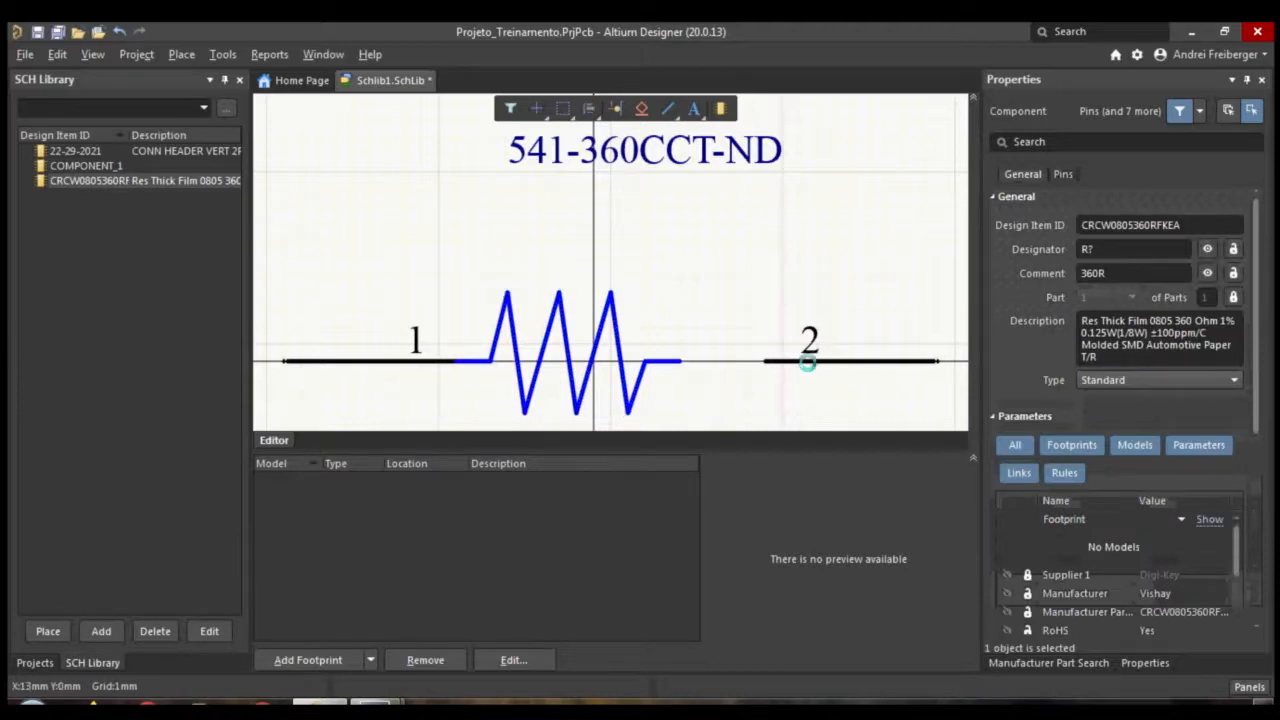
Move pin 2 against the zigzag's free end and the 541-360CCT-ND text down to just above the zigzag
left_click(806, 365)
left_click_drag(760, 360, 849, 356)
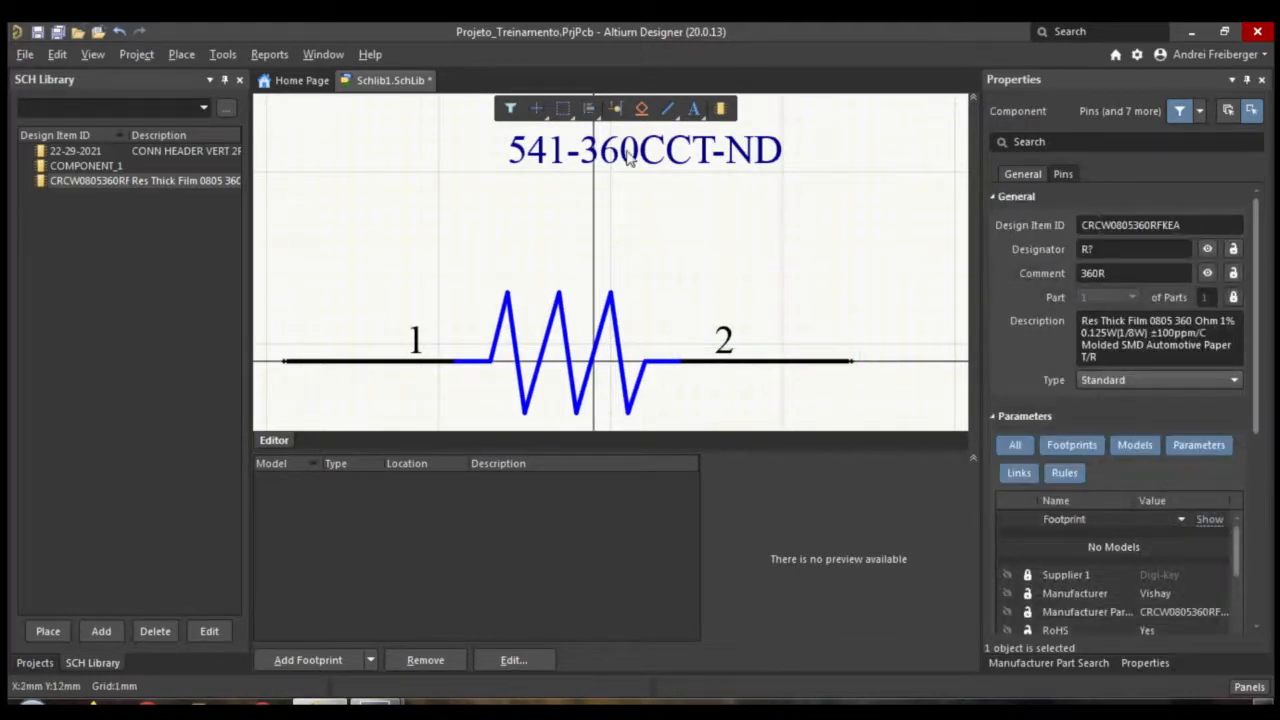
left_click_drag(628, 160, 555, 240)
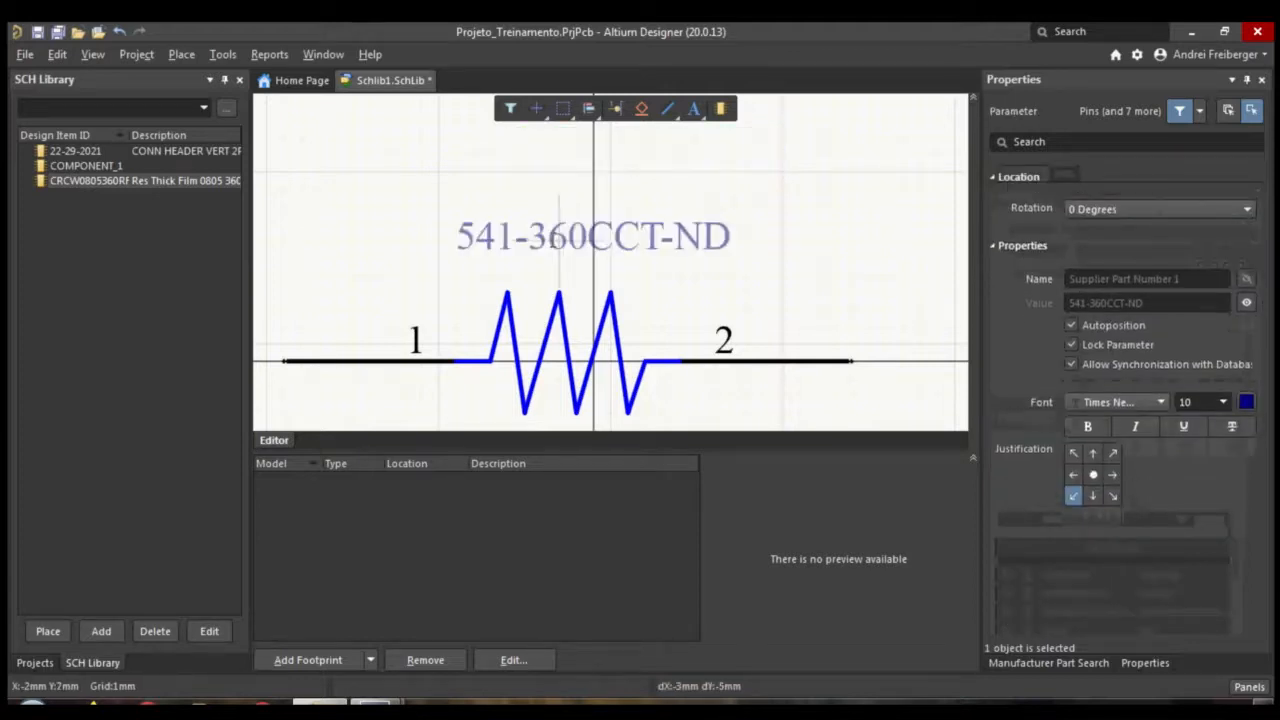
left_click(821, 280)
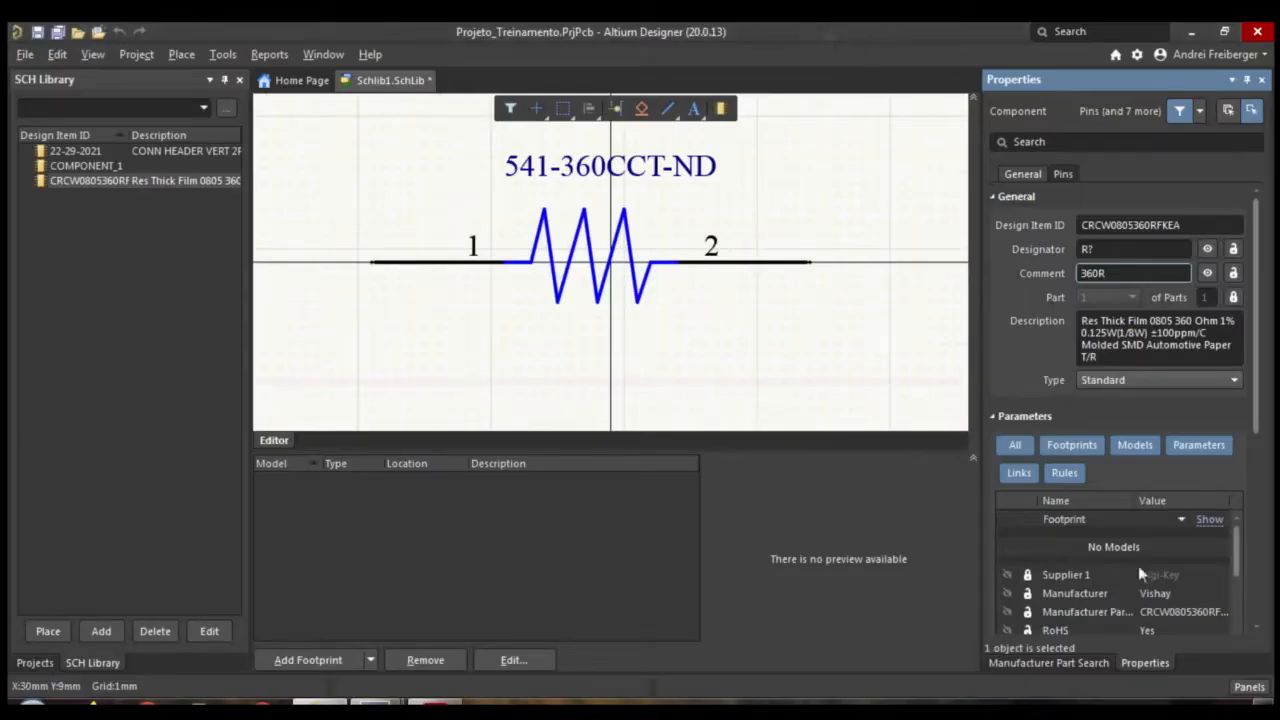
Search the manufacturer parts for LNJ337W83RA and import the Panasonic LED into Schlib1.SchLib
left_click(1040, 663)
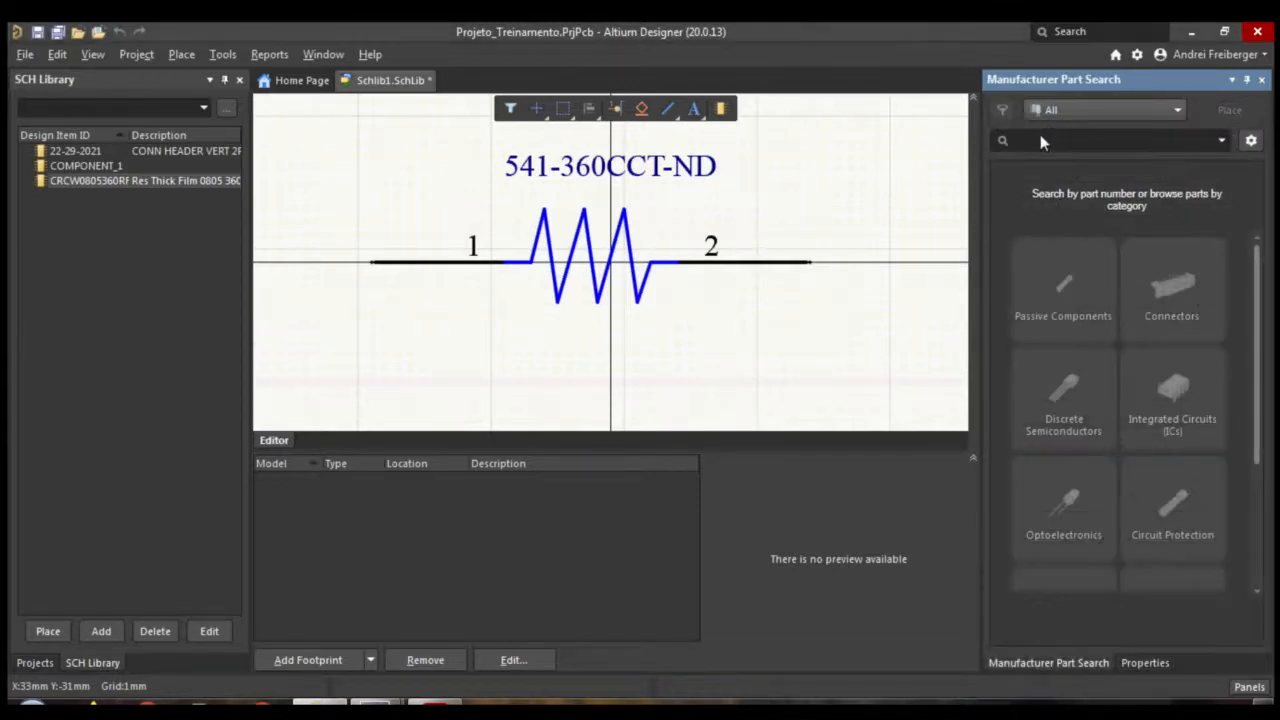
key("Return")
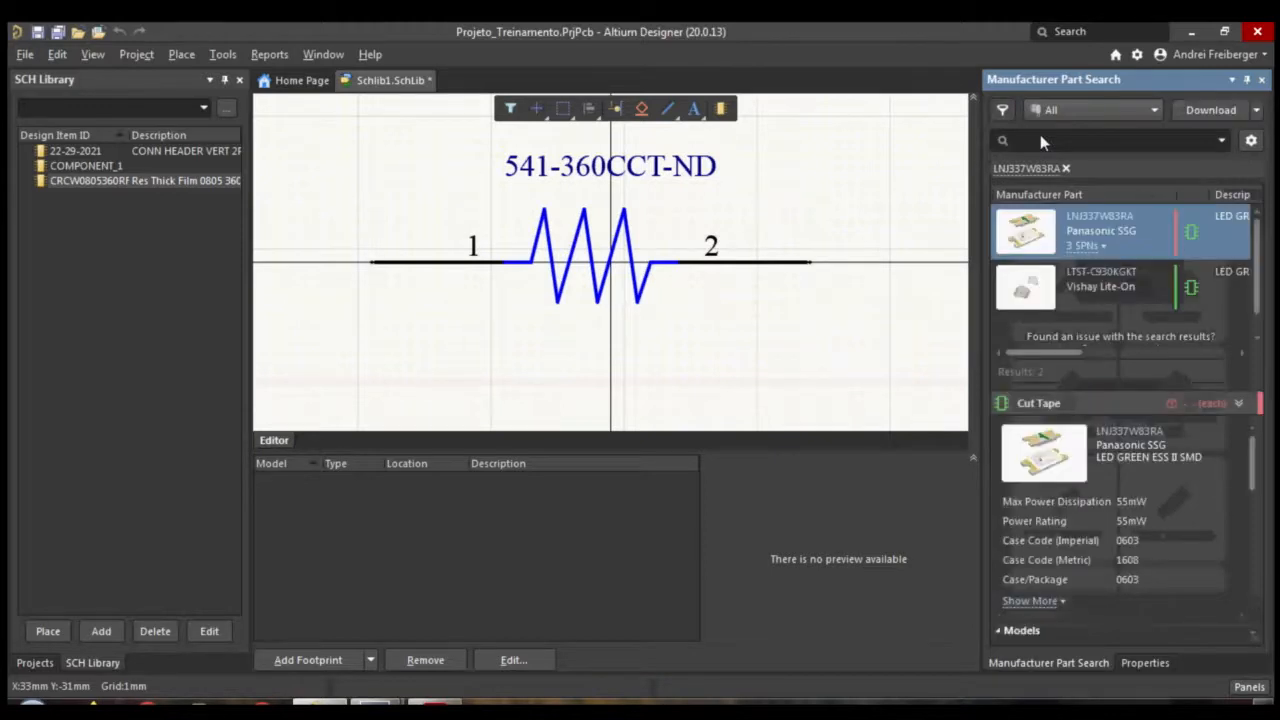
left_click(1094, 246)
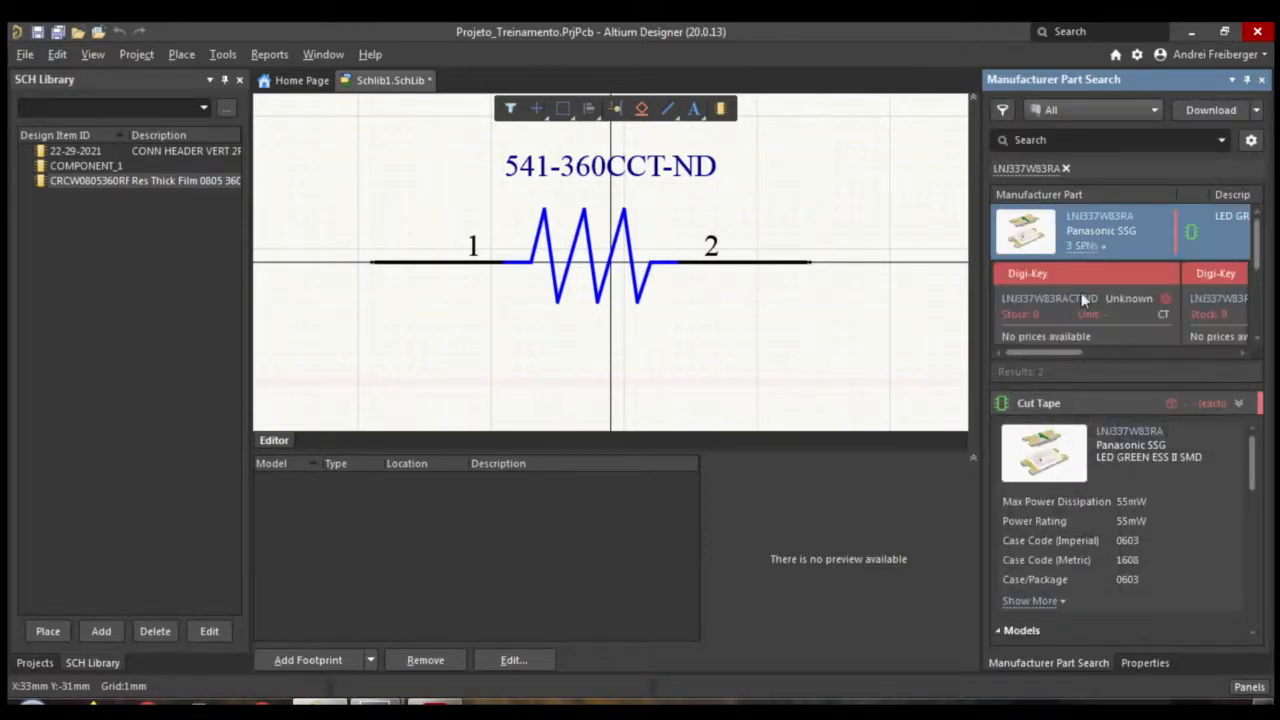
mouse_move(1062, 352)
left_mouse_down()
mouse_move(1089, 353)
mouse_move(1052, 356)
left_mouse_up()
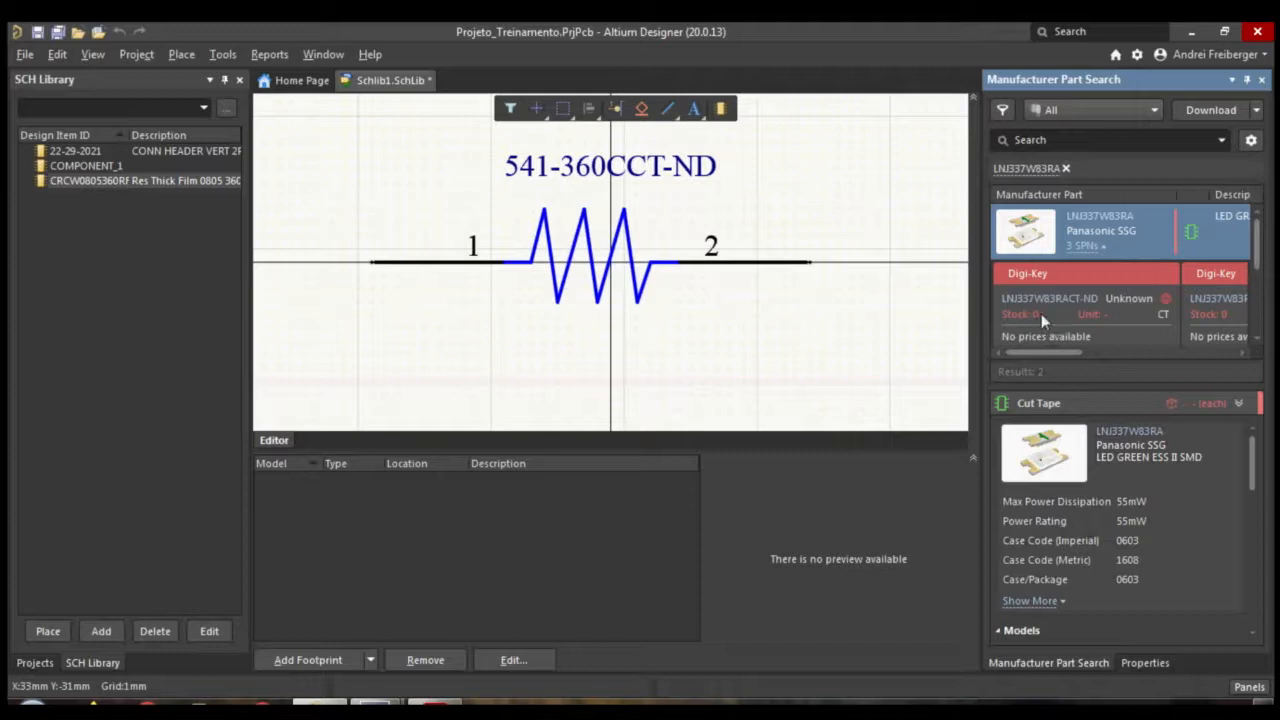
right_click(1031, 223)
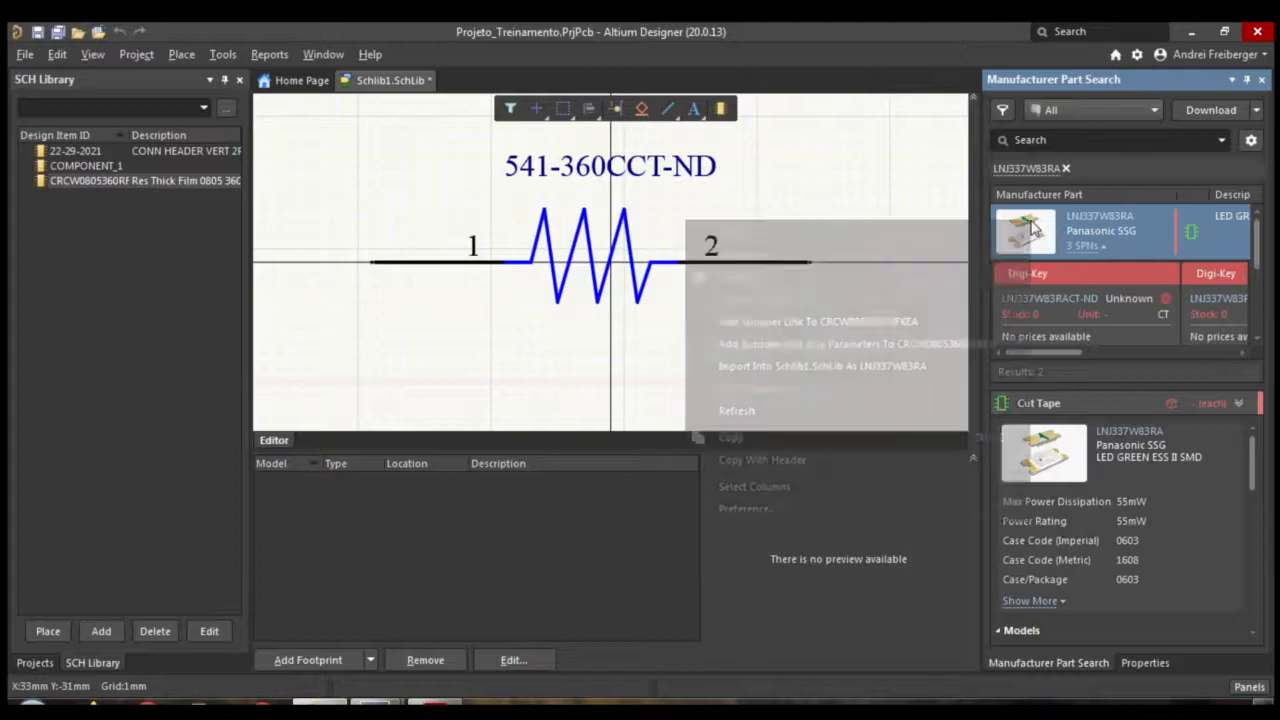
left_click(787, 368)
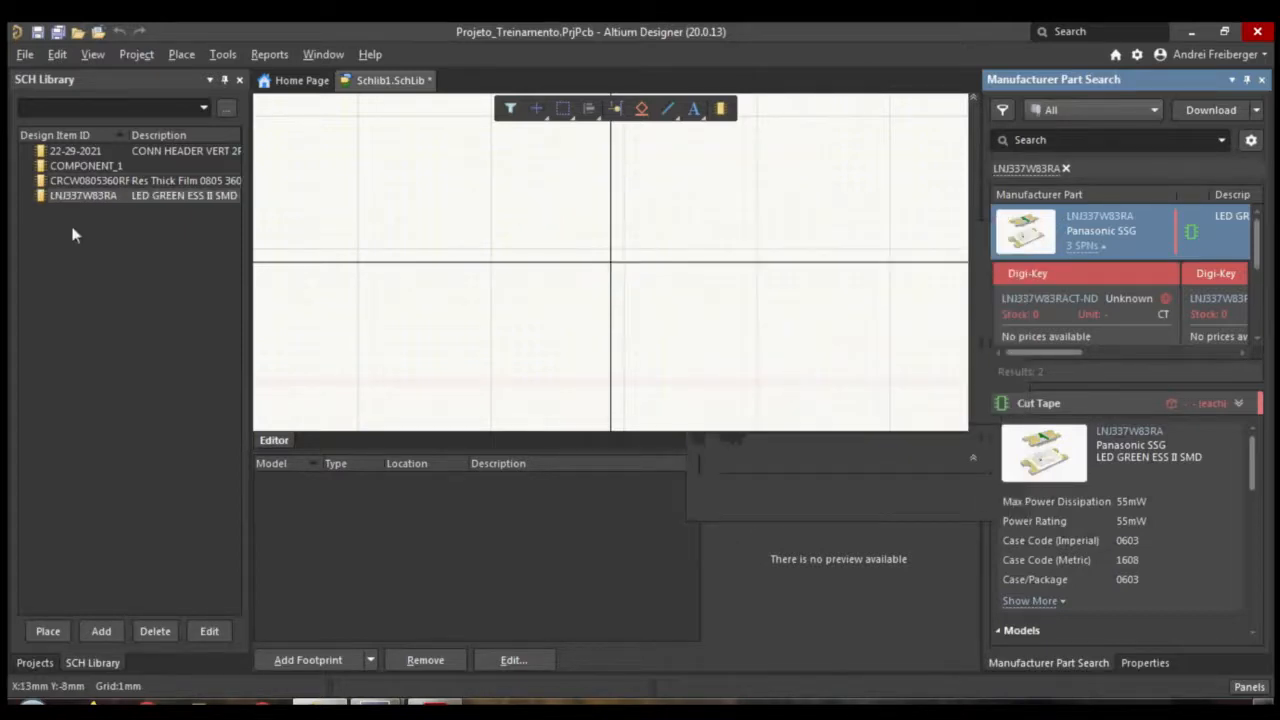
Set the LED's designator to D? and its comment to LED GREEN, hiding the comment and showing the supplier part number
left_click(1138, 663)
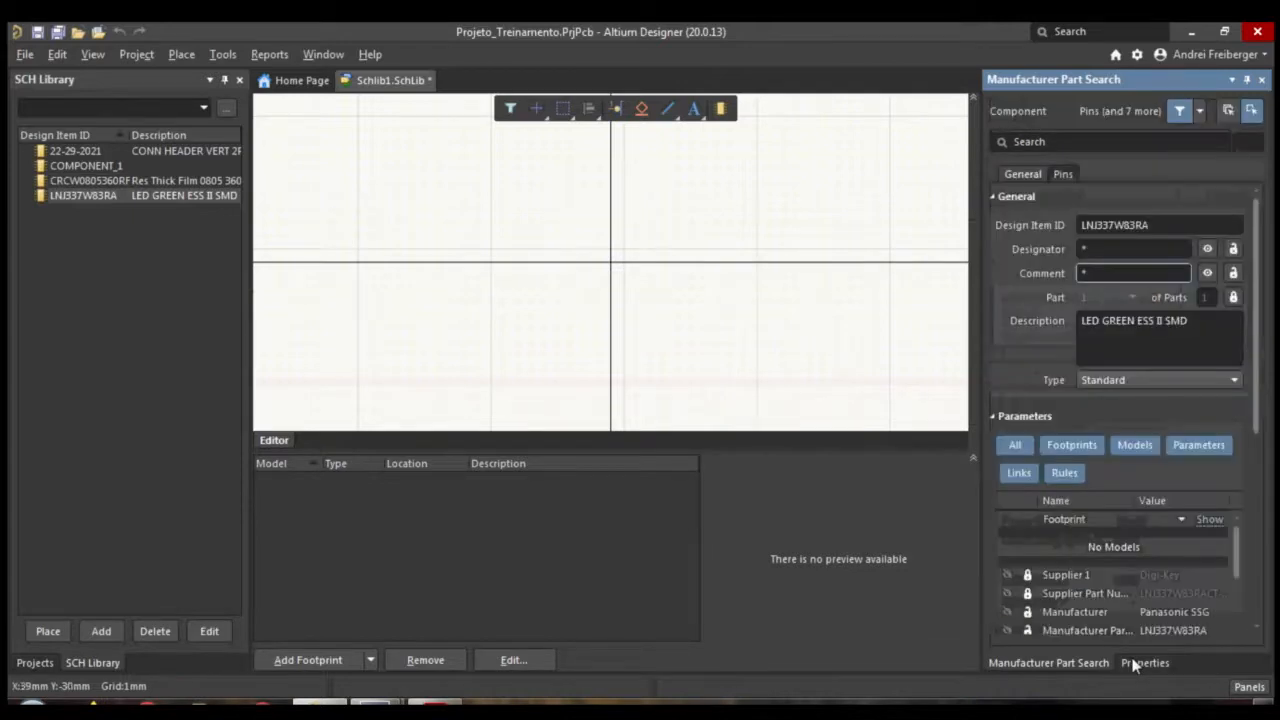
left_click(1108, 249)
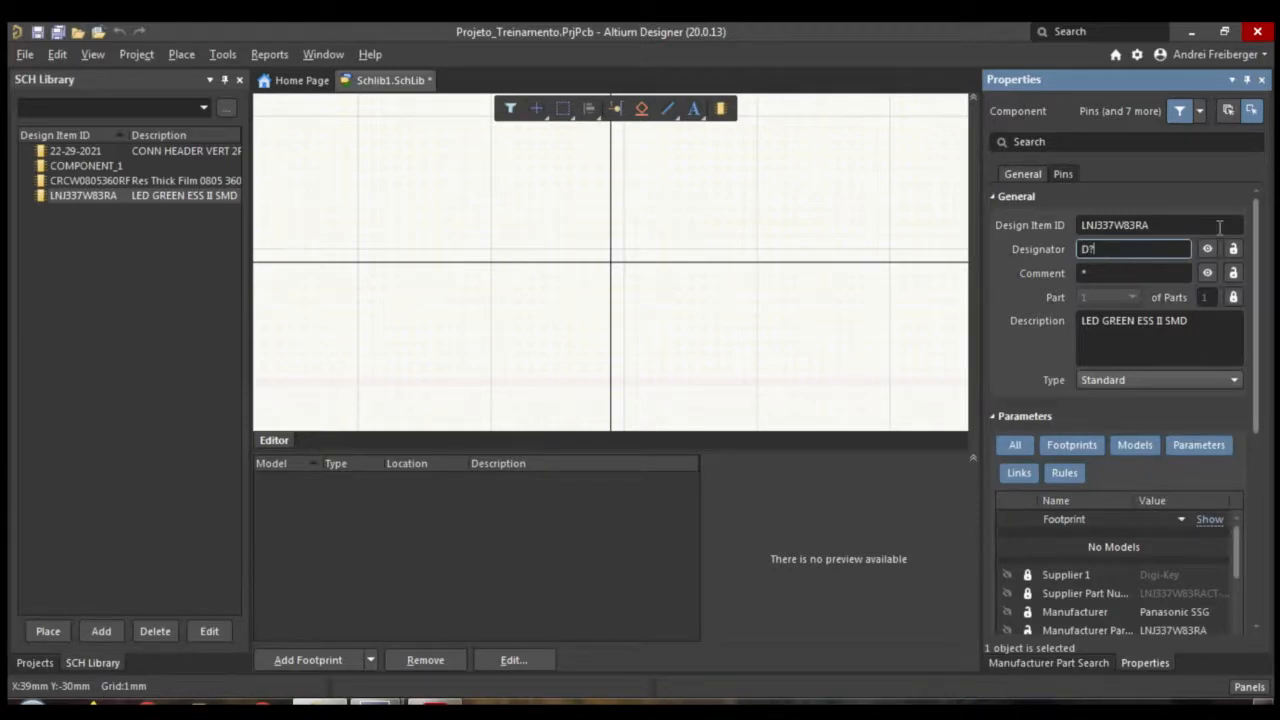
left_click(1102, 276)
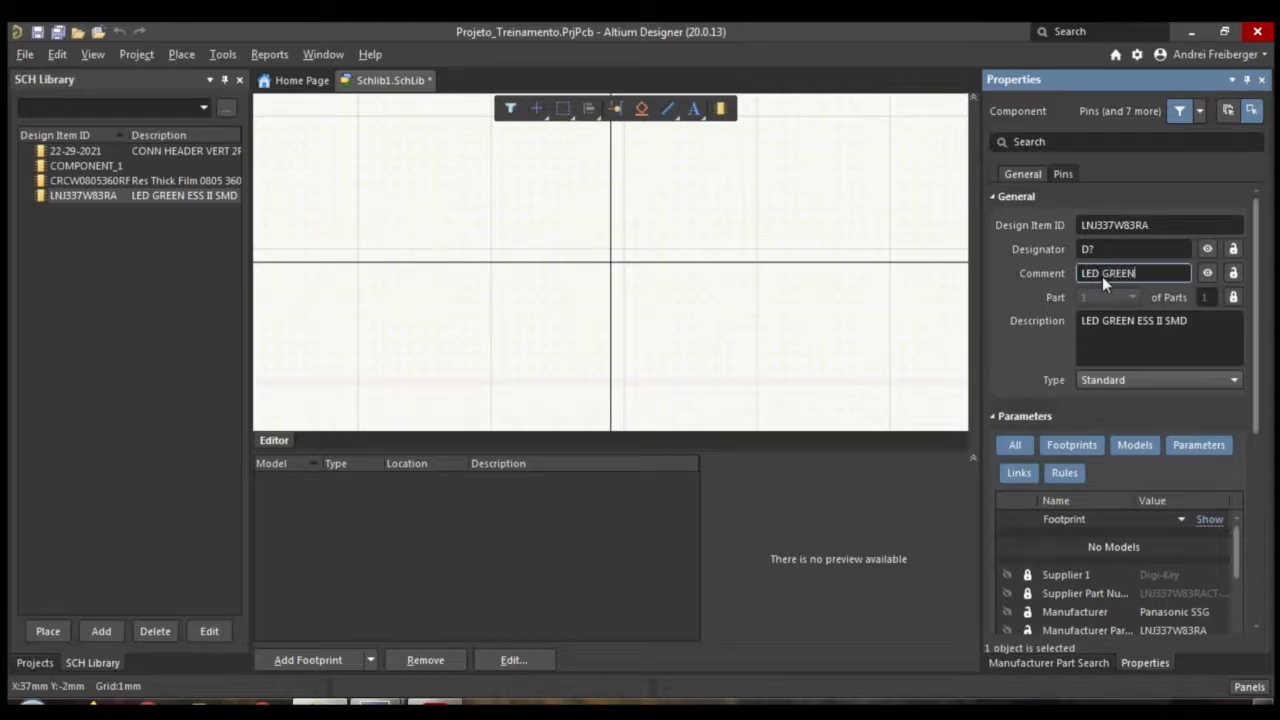
left_click(1209, 275)
left_click(1007, 593)
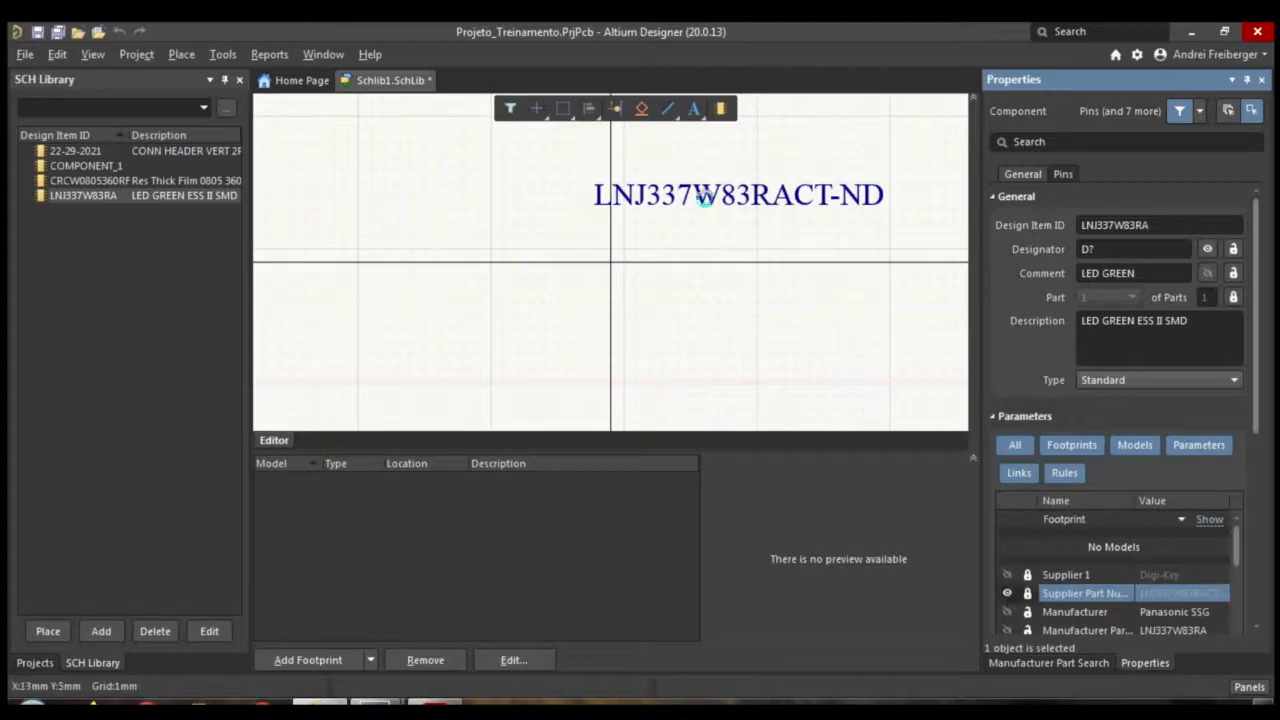
Move the LNJ337W83RACT-ND text to X -9 mm, Y 9 mm and place two 10 mm pins at X 9 mm and X -7 mm on the horizontal axis
left_click_drag(733, 200, 610, 165)
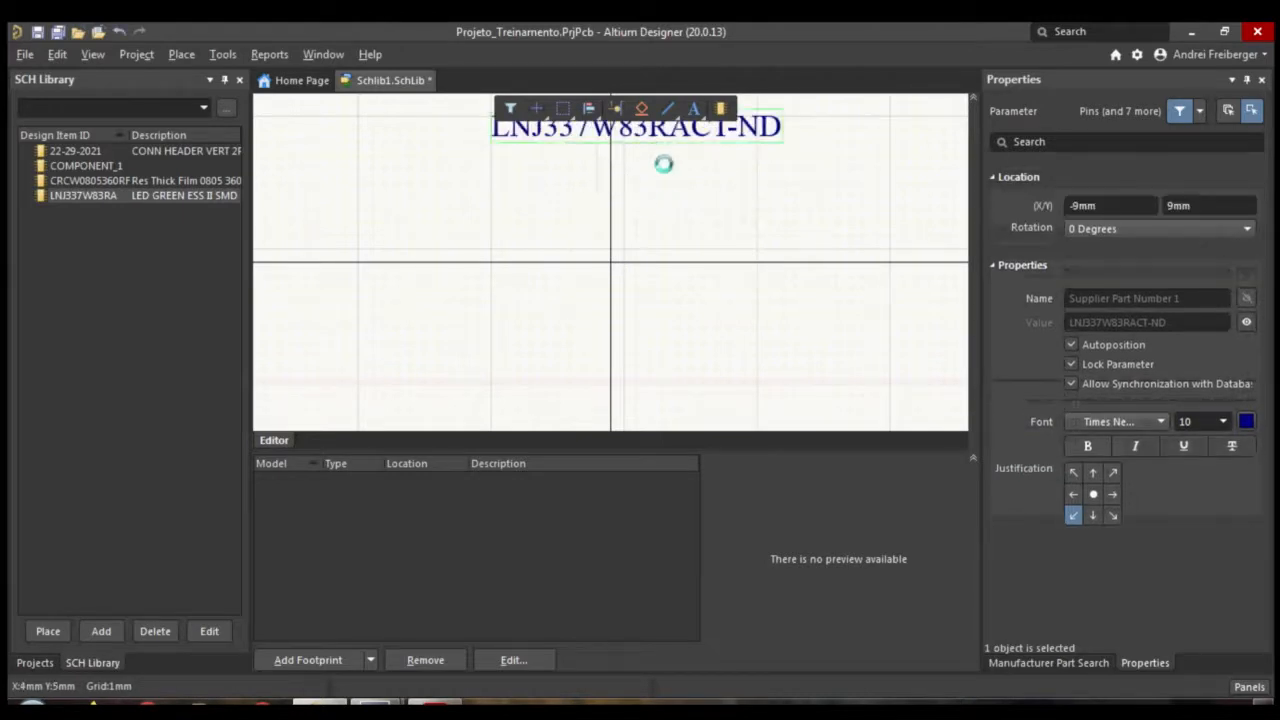
left_click(616, 108)
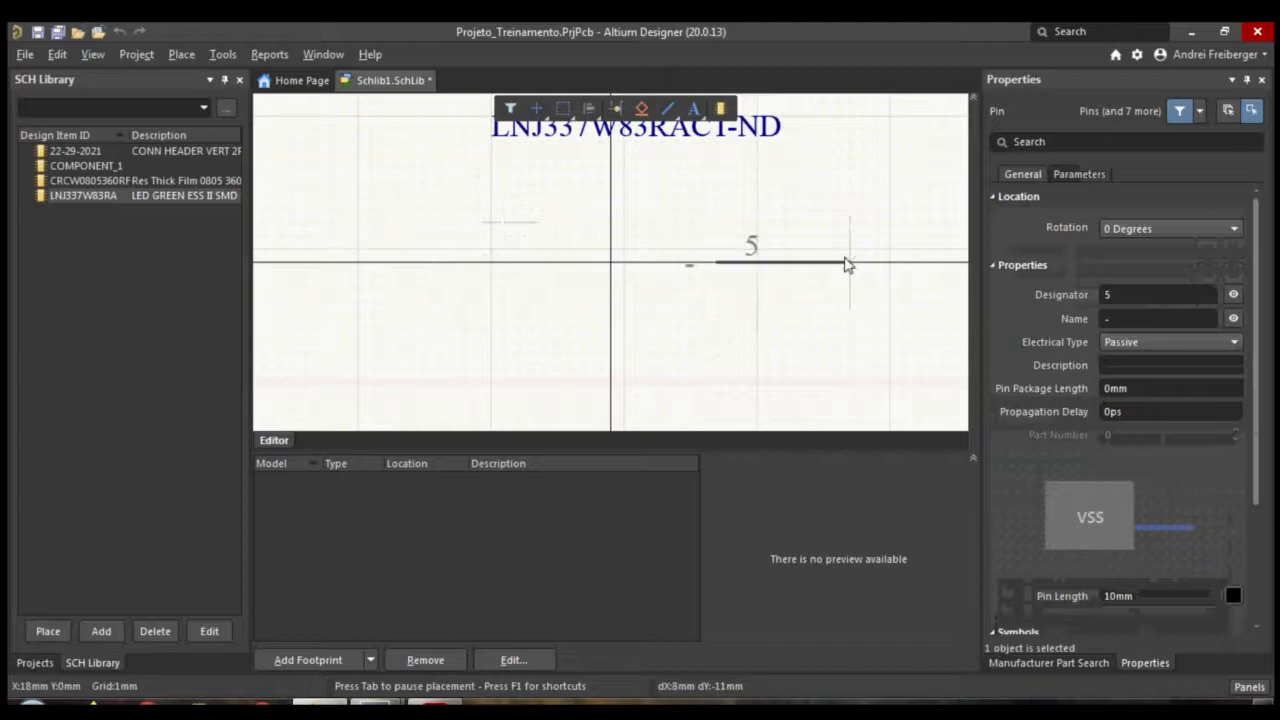
key("Home")
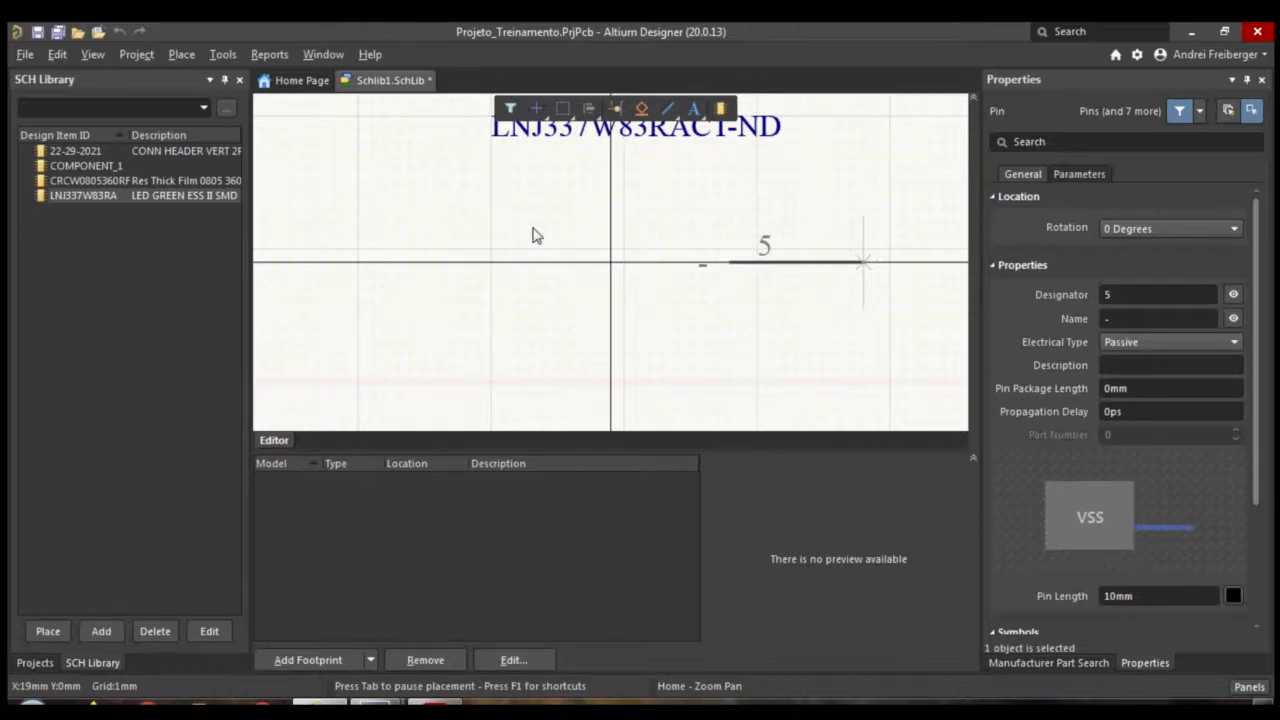
left_click(668, 231)
key("space")
key("space")
key("End")
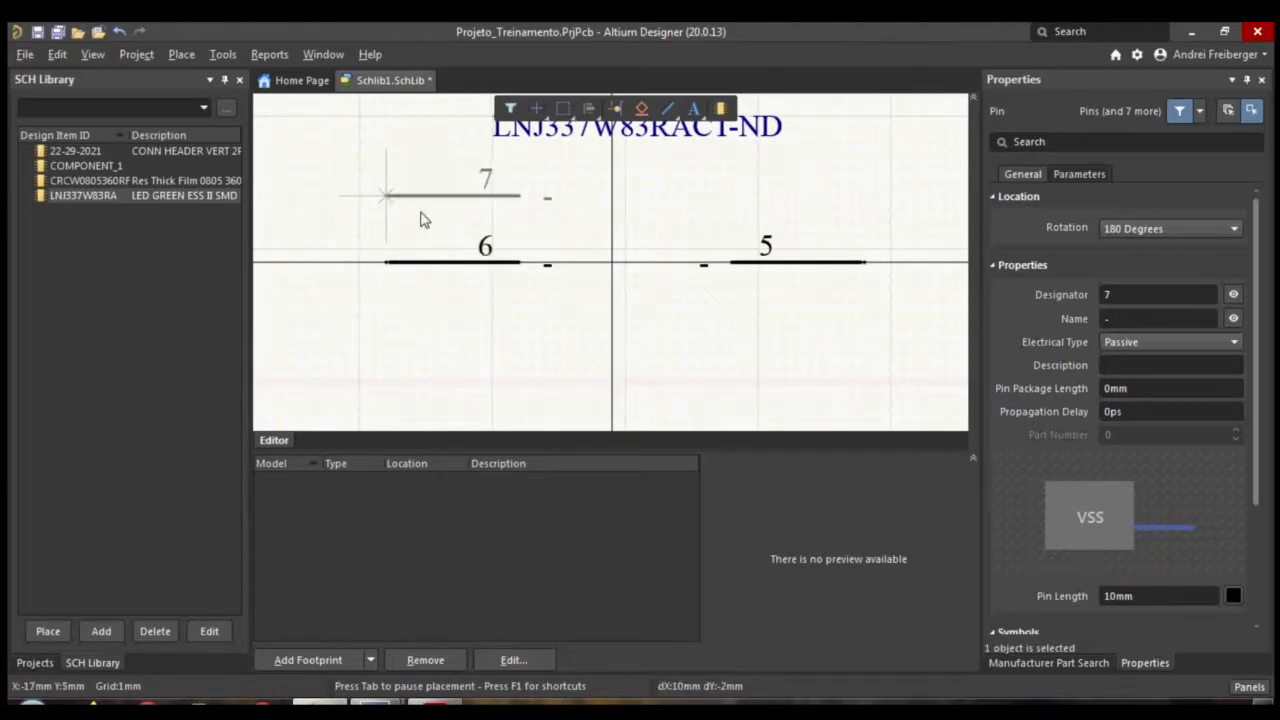
key("Escape")
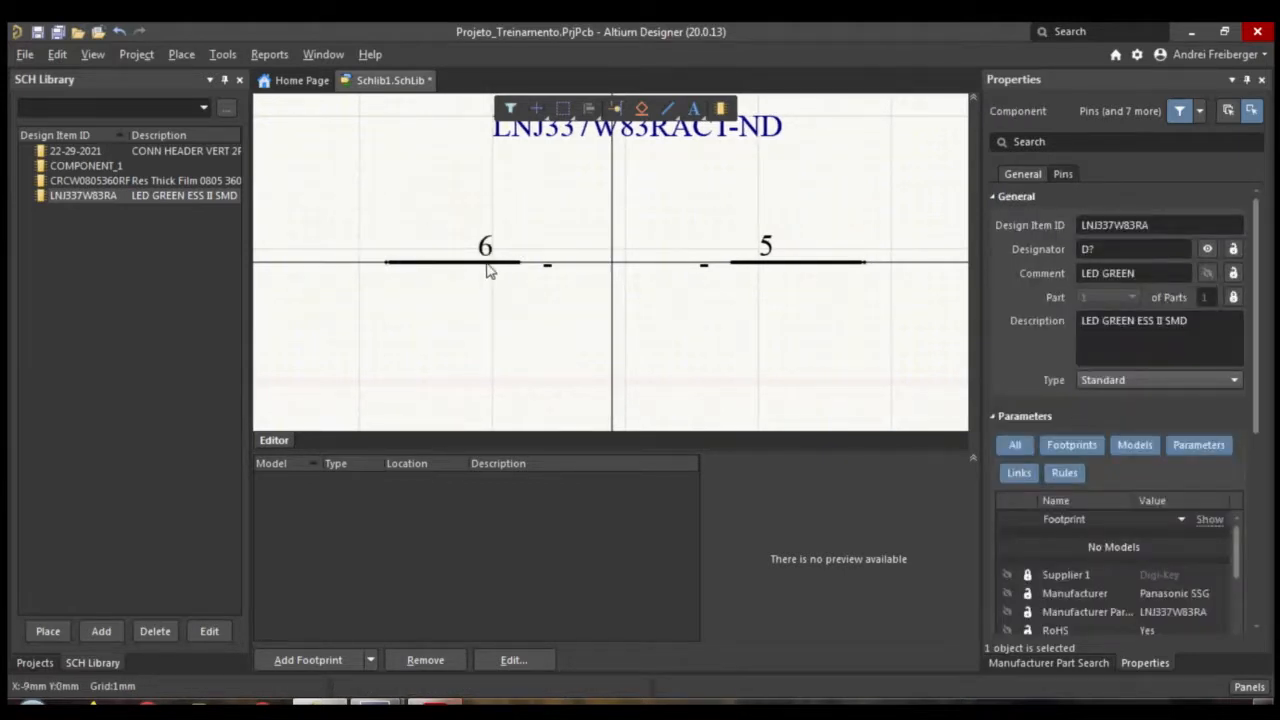
Set the designator and name of the pin at X -7 mm to 1 and hide its name
left_click(487, 268)
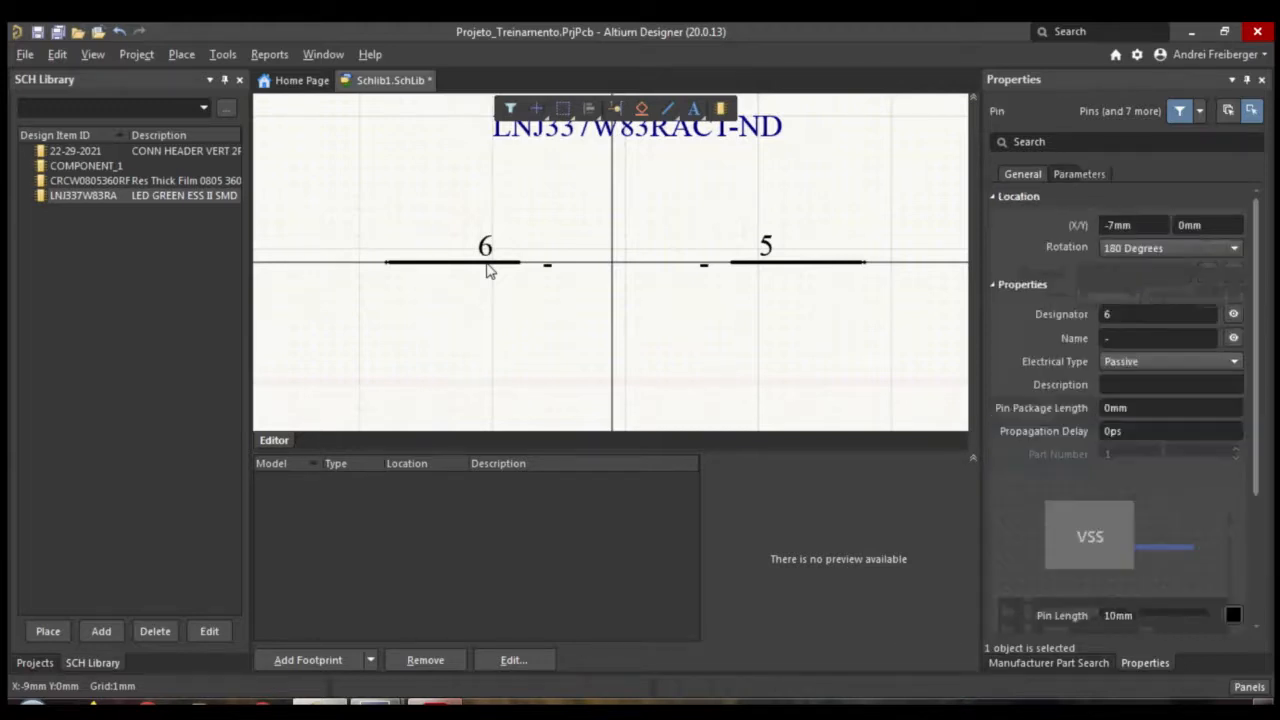
left_click(1162, 312)
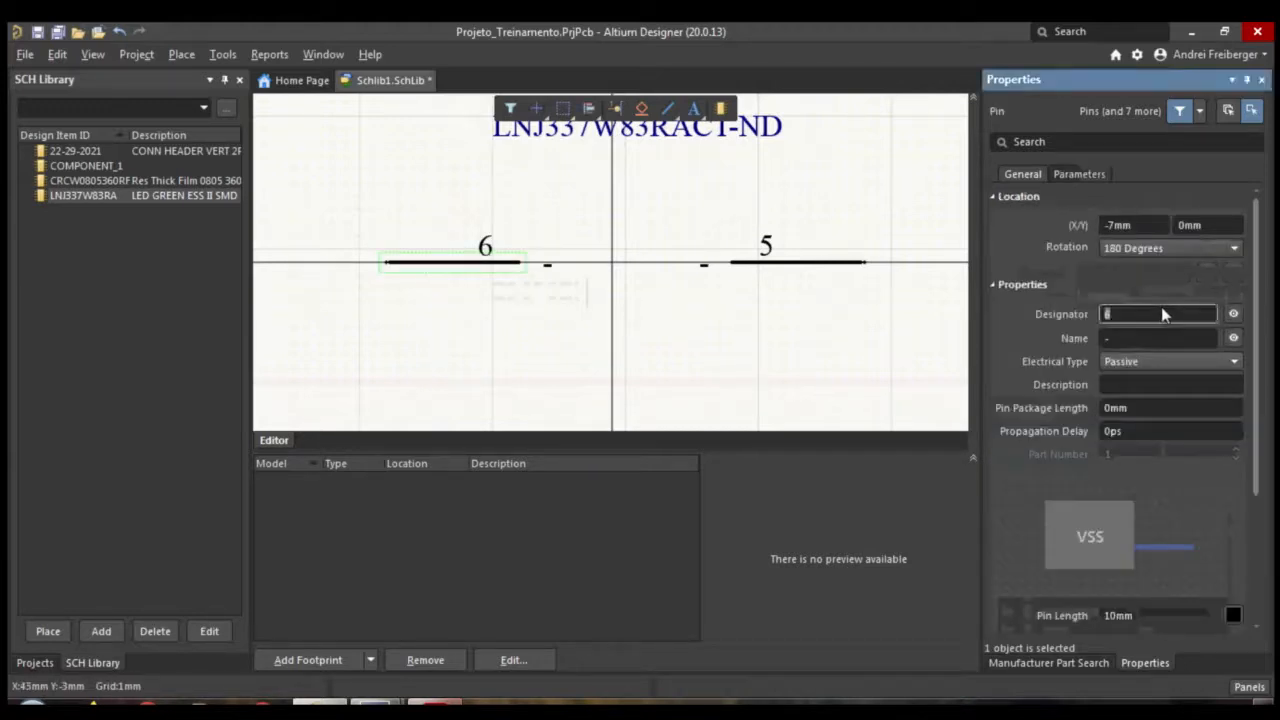
type("1")
key("Return")
left_click(1127, 337)
type("1")
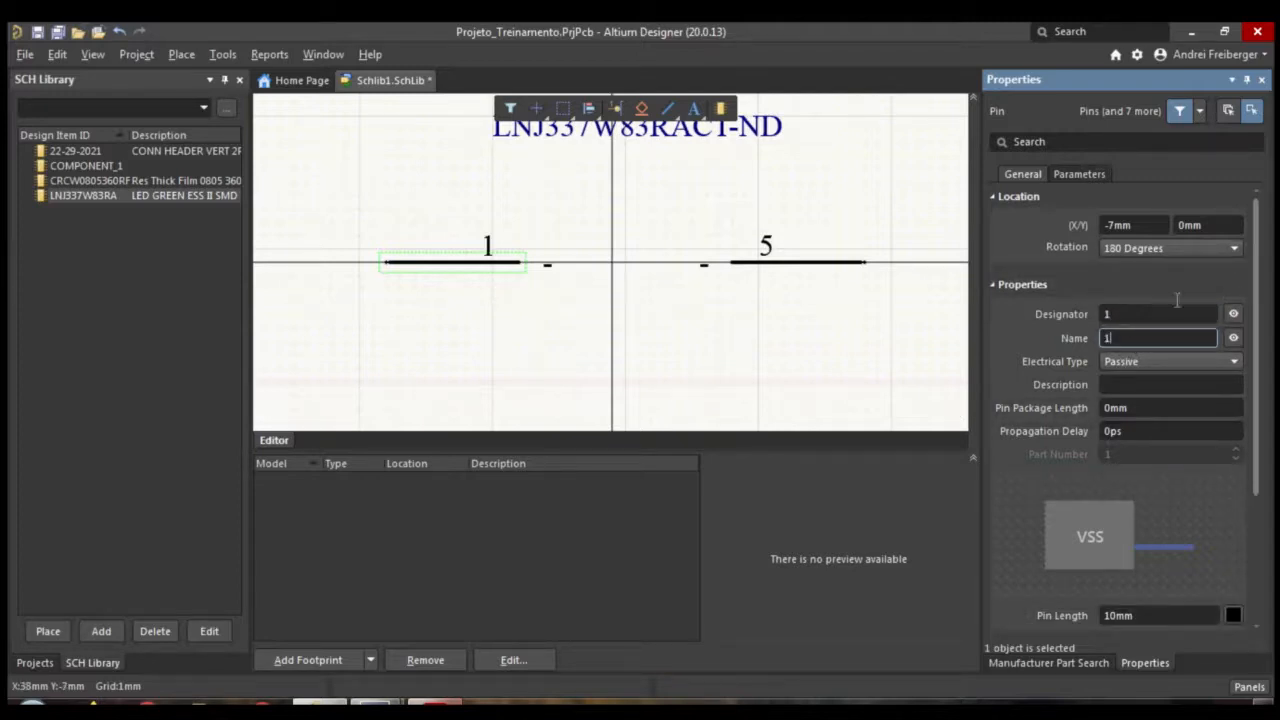
left_click(1233, 338)
left_click(1233, 338)
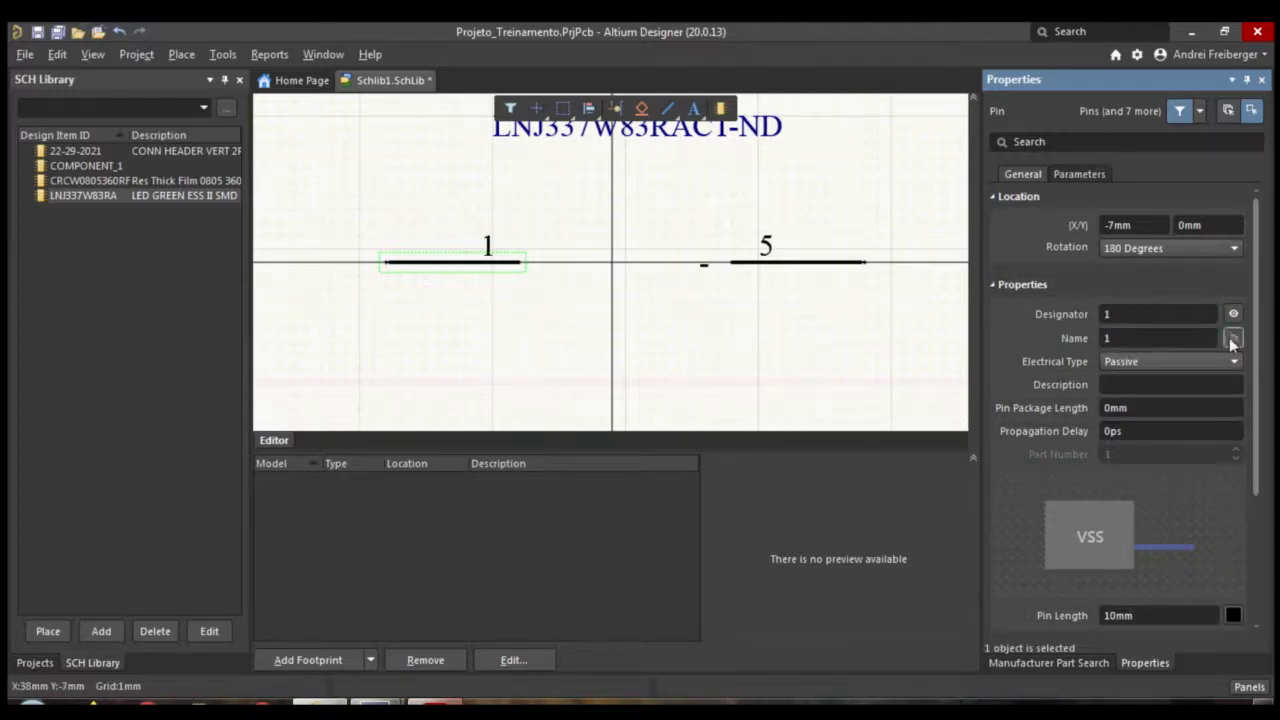
Set the designator and name of the pin at X 9 mm to 2 and hide its name
left_click(768, 262)
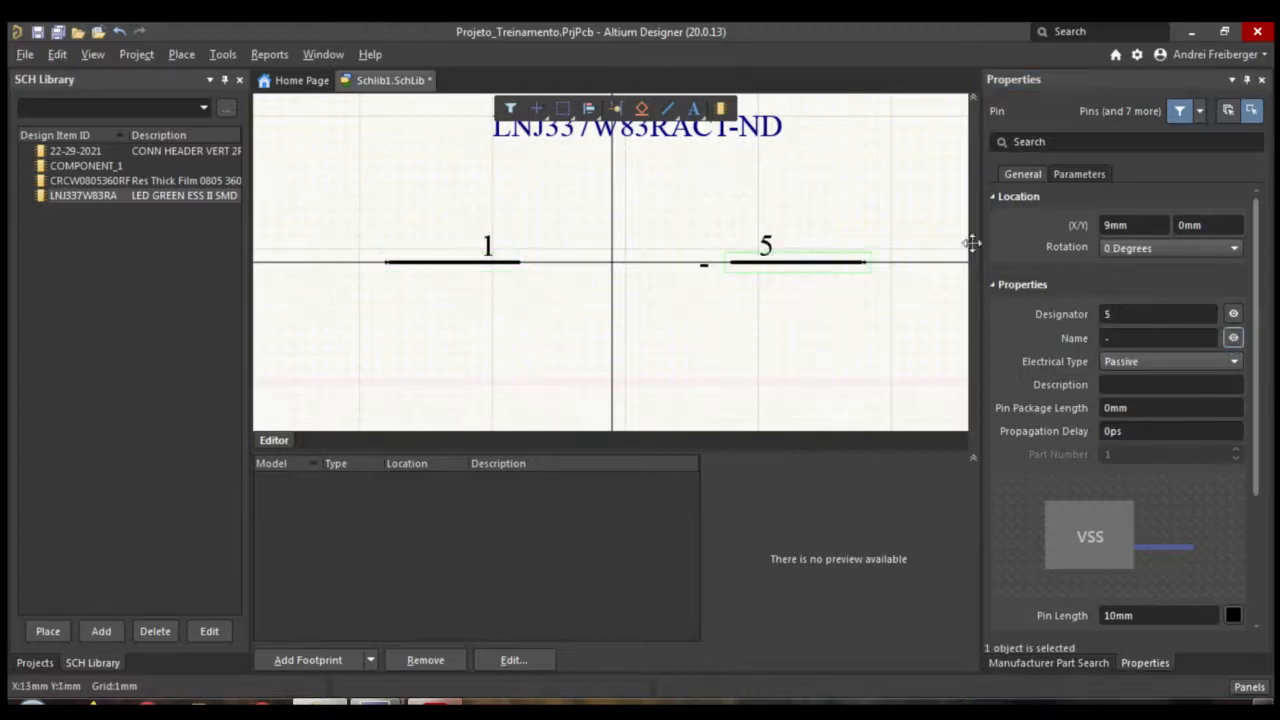
left_click(1178, 313)
type("2")
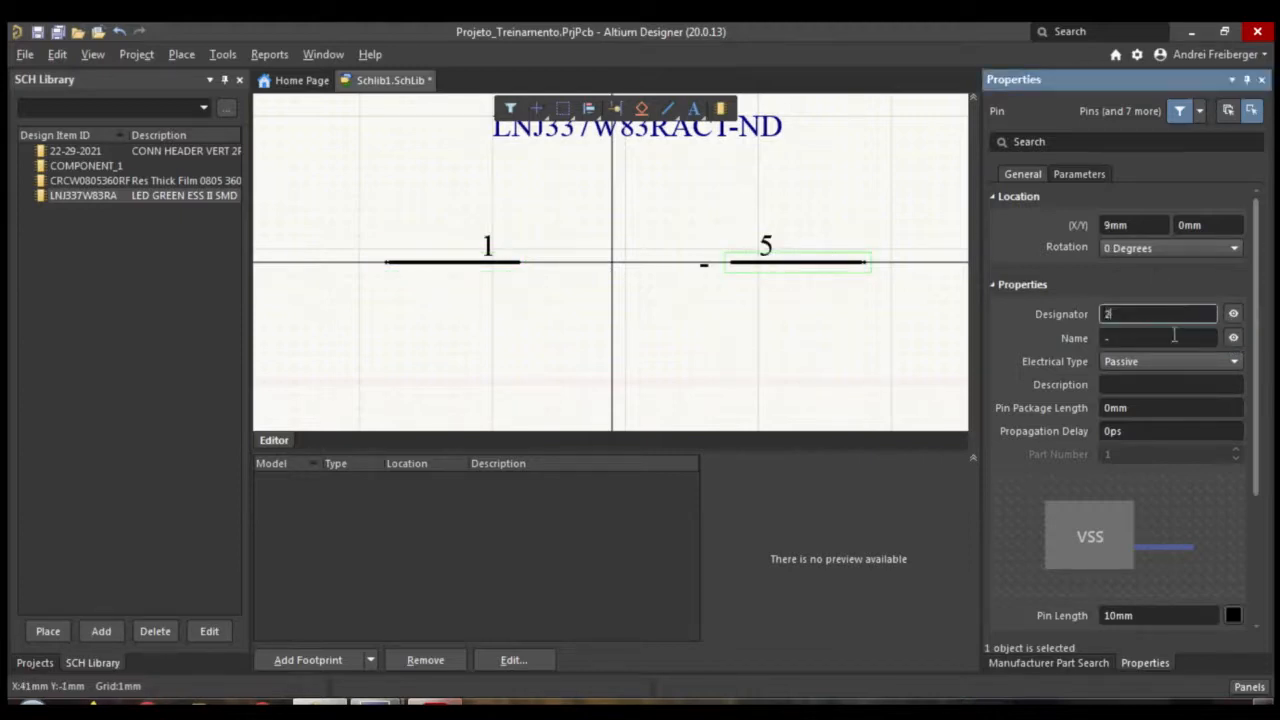
left_click(1172, 338)
type("2")
left_click(1232, 338)
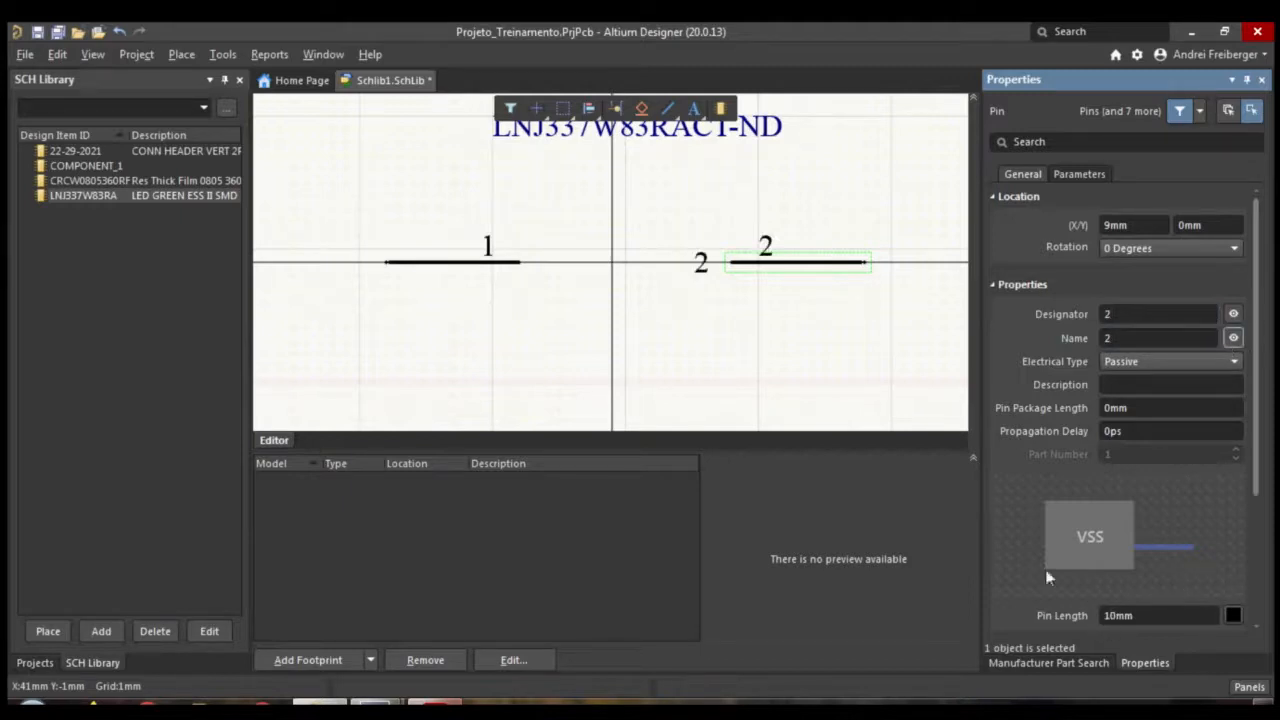
left_click(842, 267)
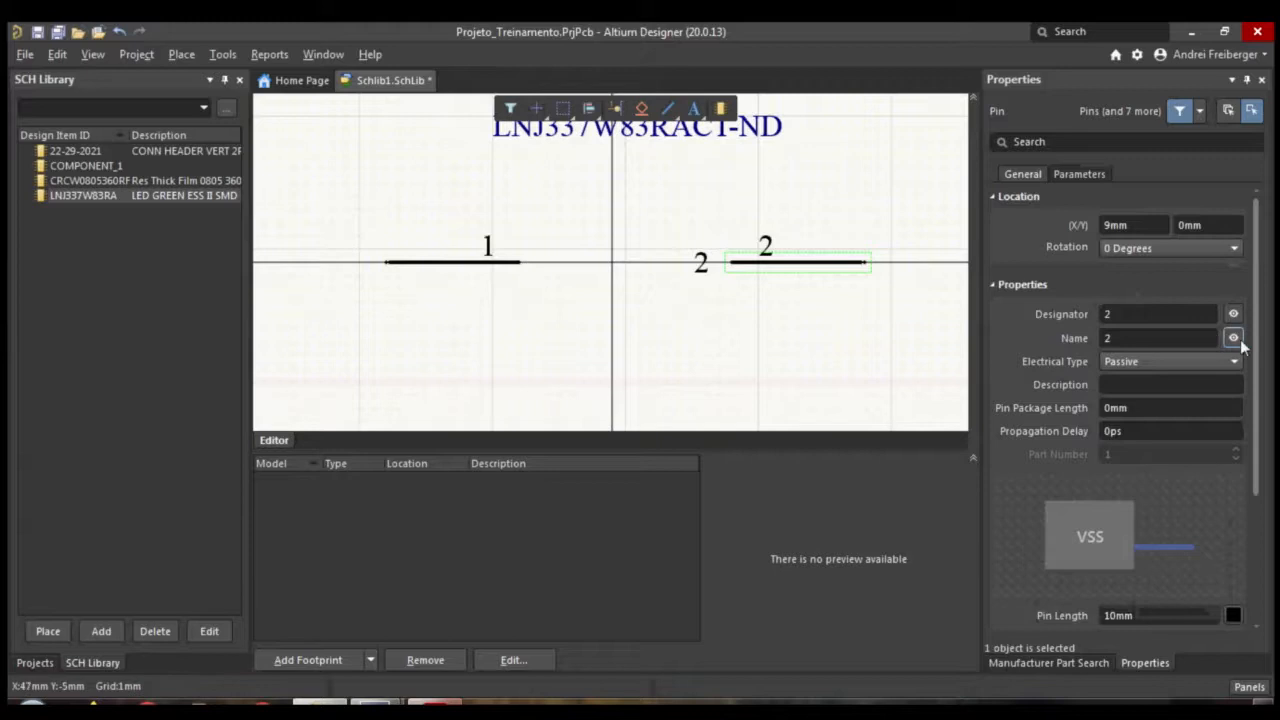
left_click(1233, 338)
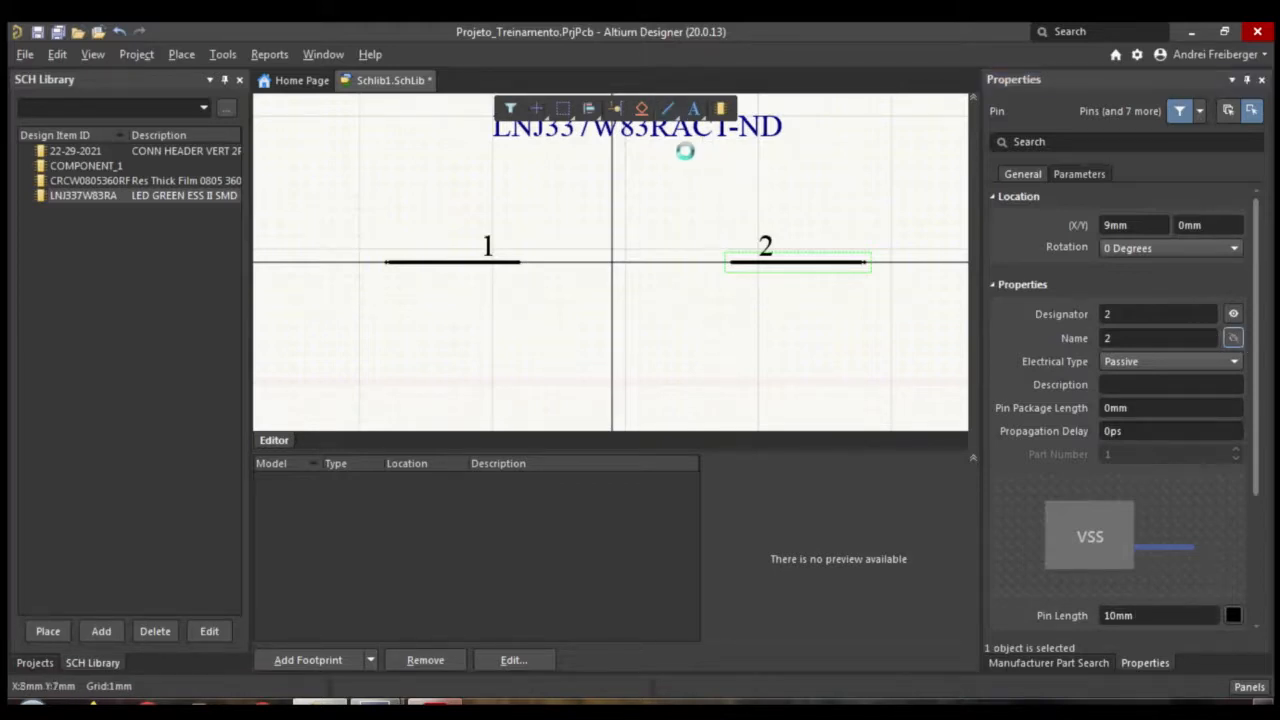
Draw a green line about 3 mm long from pin 2's inner end toward the origin
left_click(660, 166)
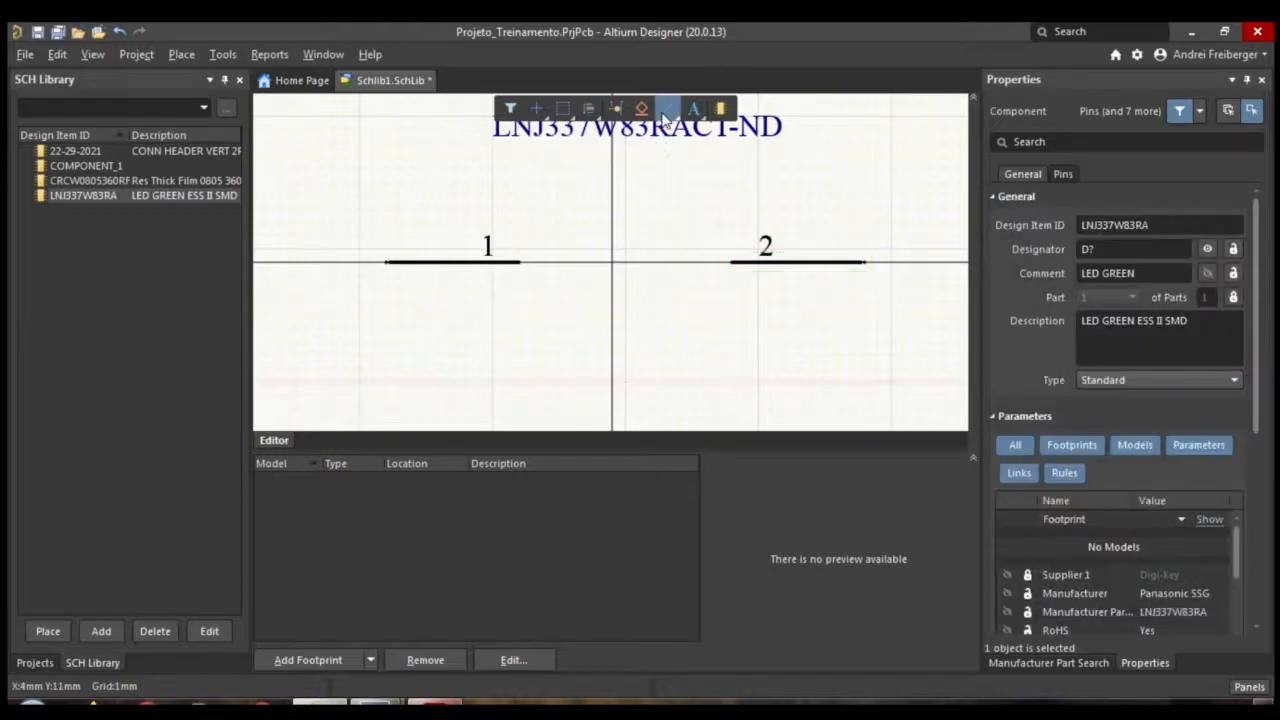
left_click(668, 109)
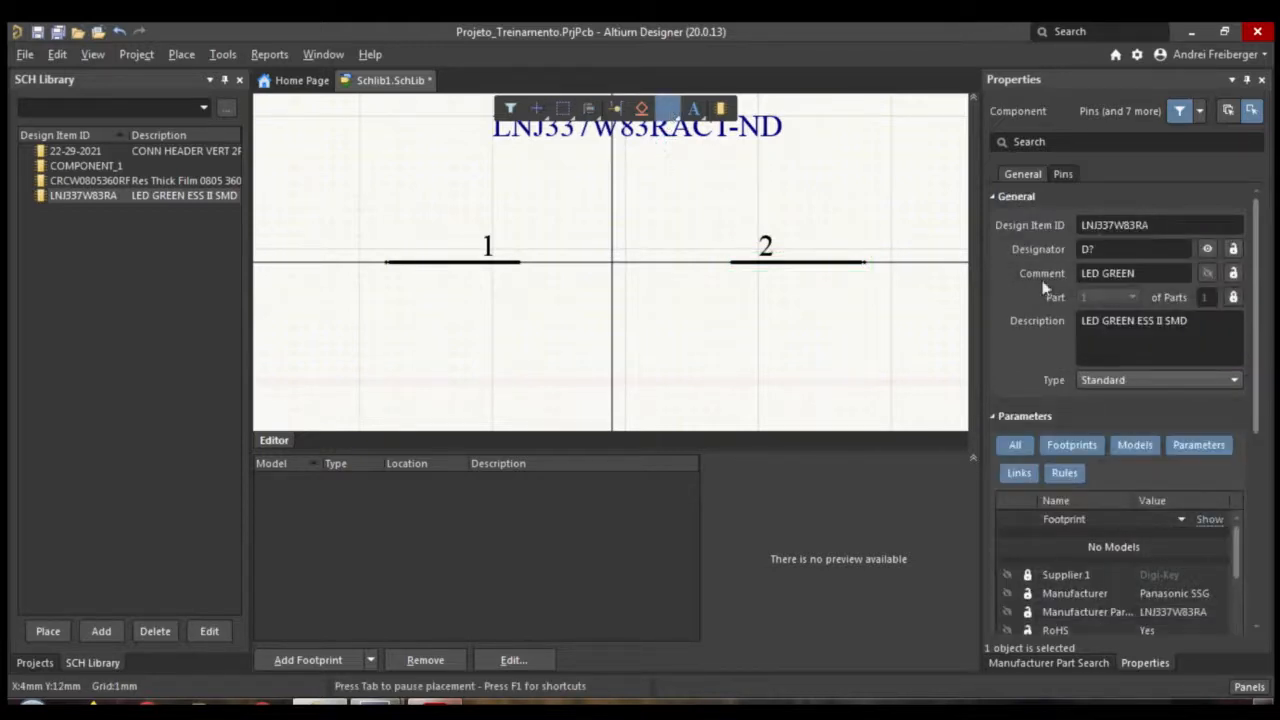
key("Tab")
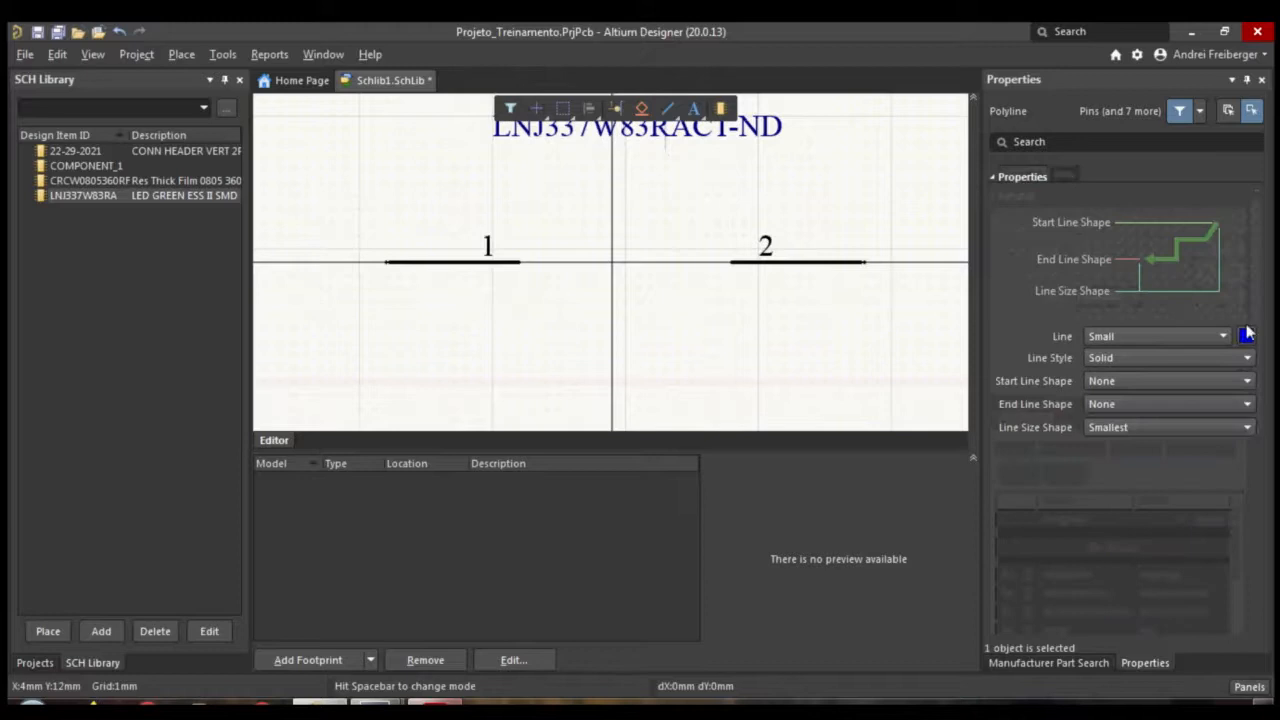
left_click(1246, 337)
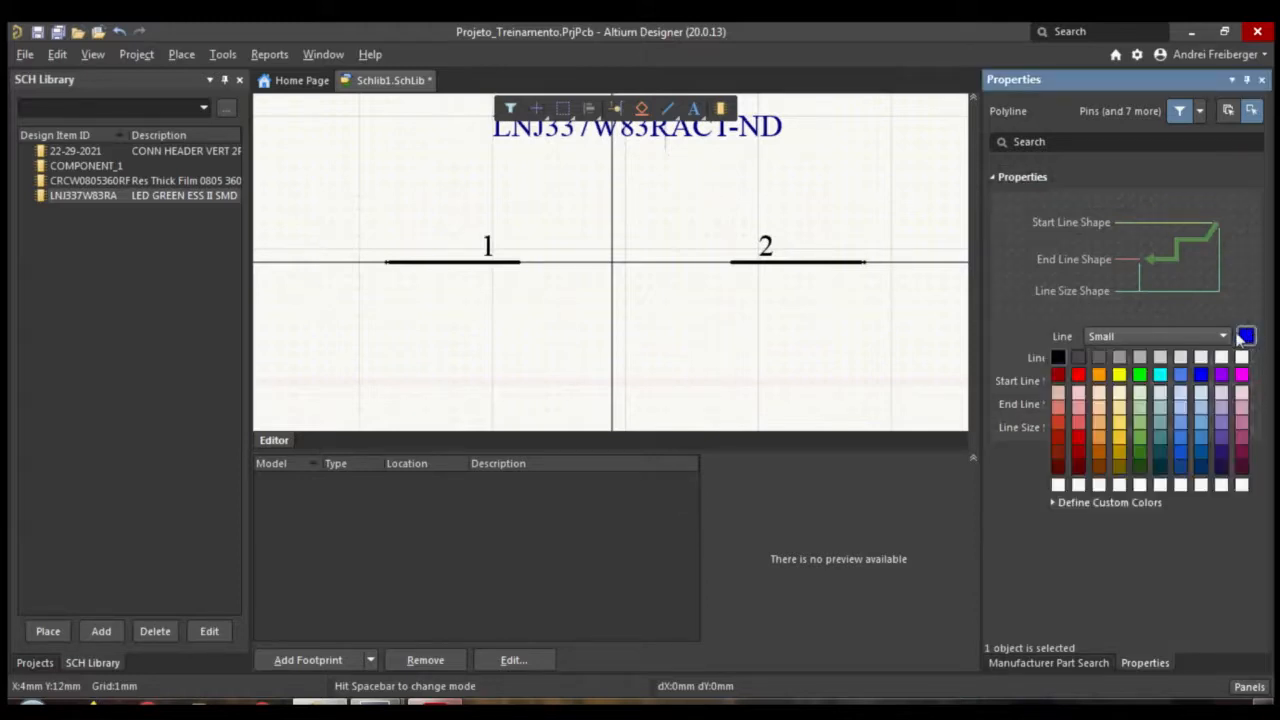
left_click(1140, 375)
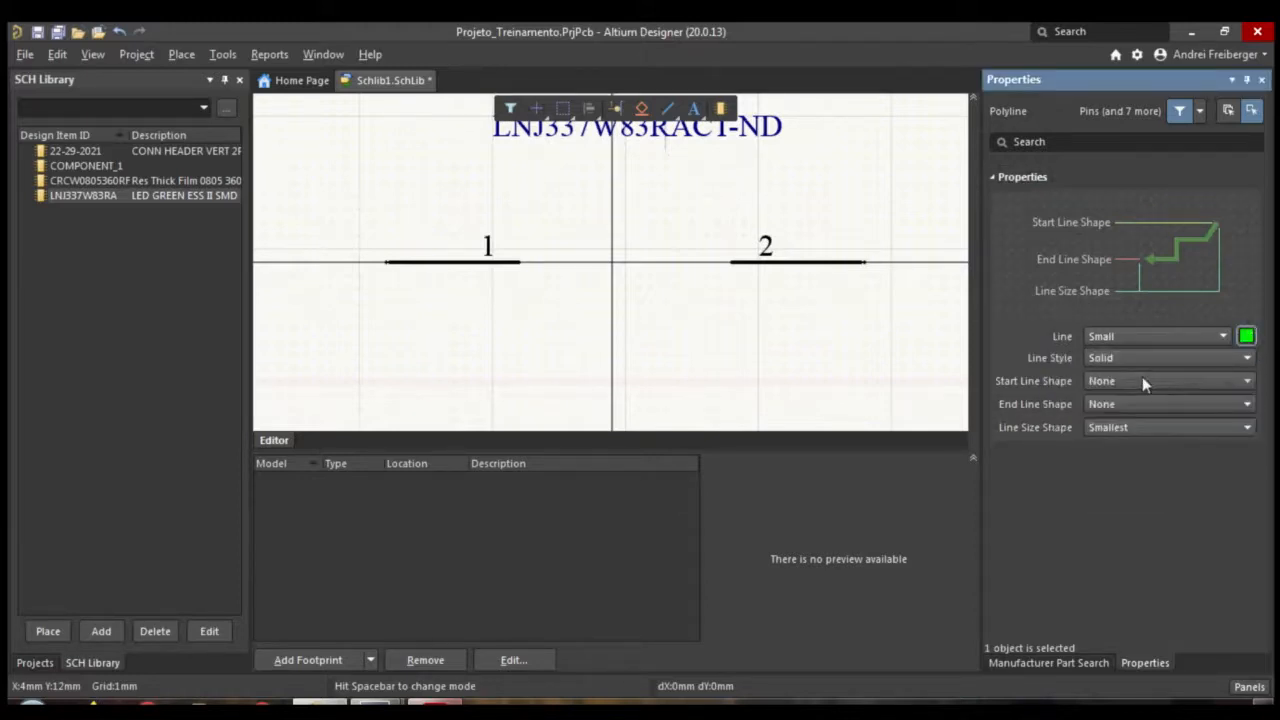
left_click(686, 270)
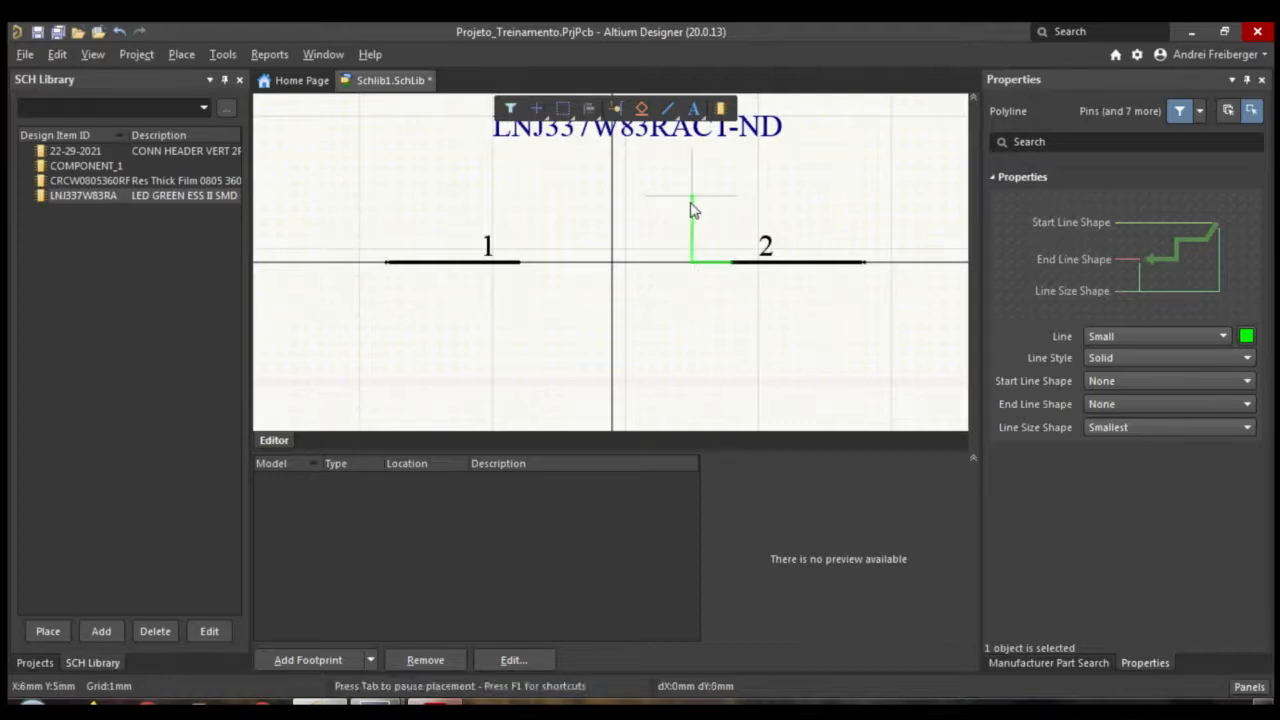
right_click(691, 206)
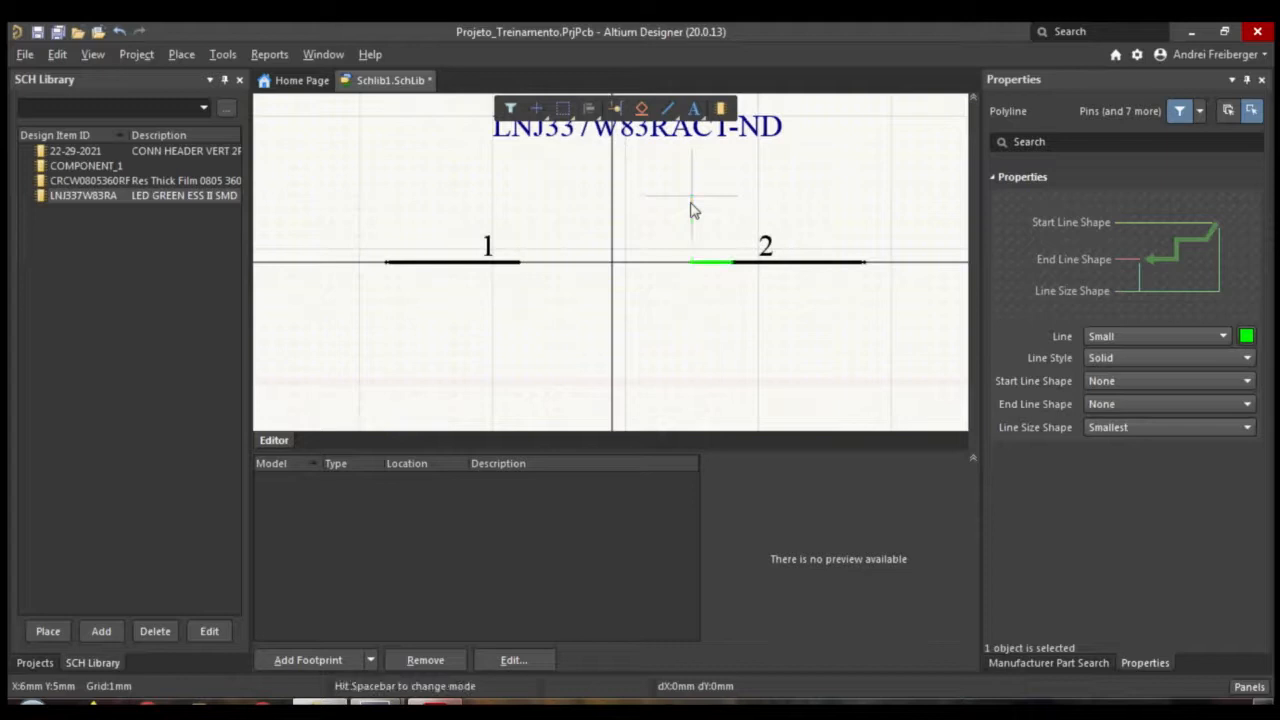
Start a polygon at X 6 mm, Y -3 mm and give it a Small green border
right_click(668, 111)
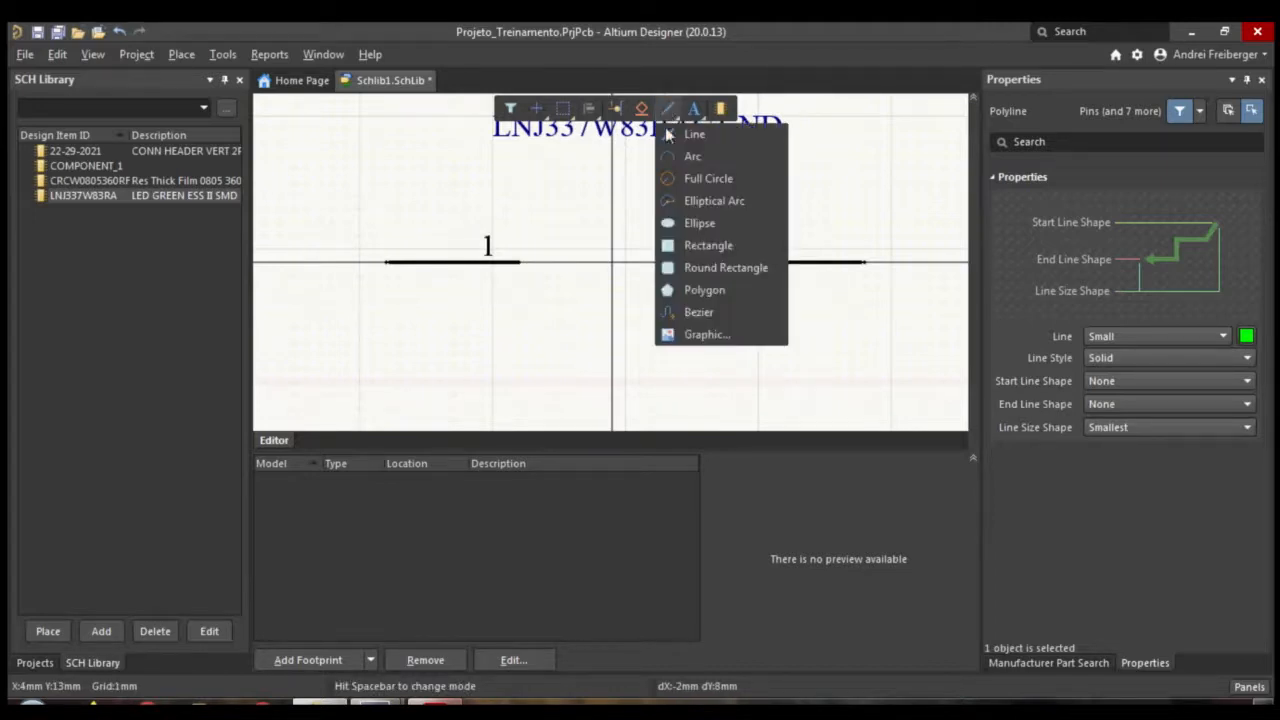
left_click(718, 295)
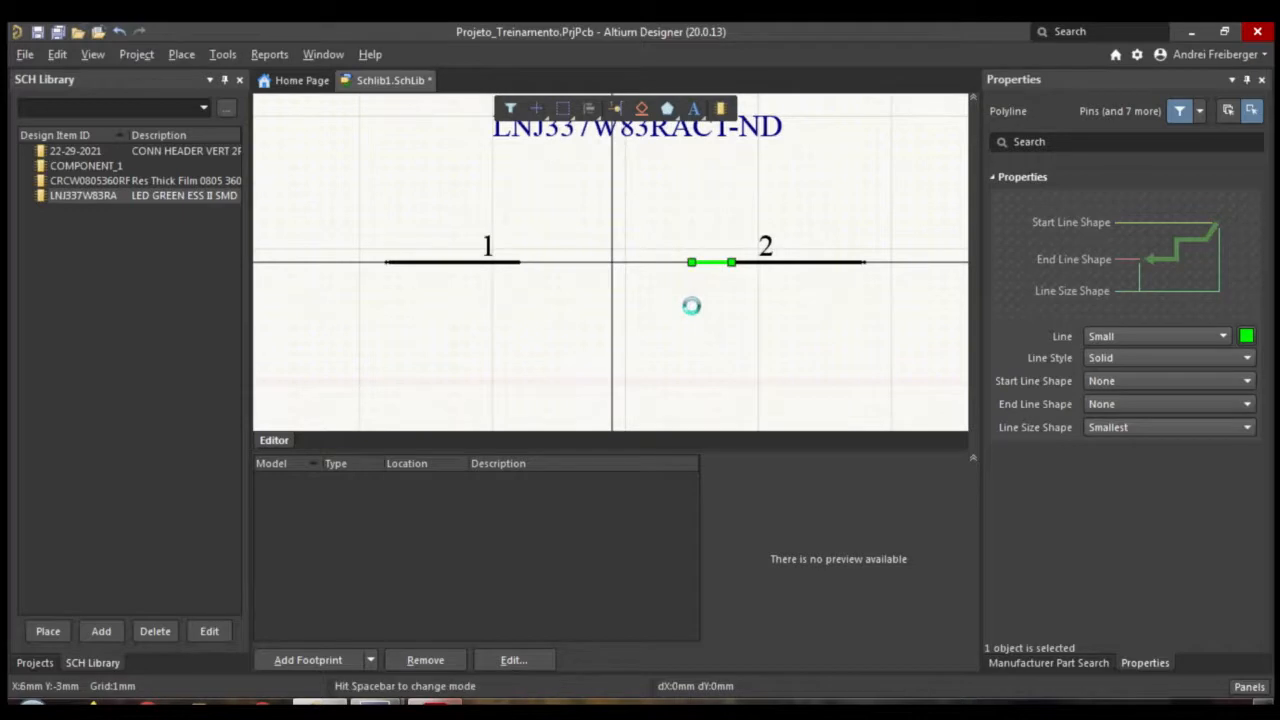
left_click(690, 306)
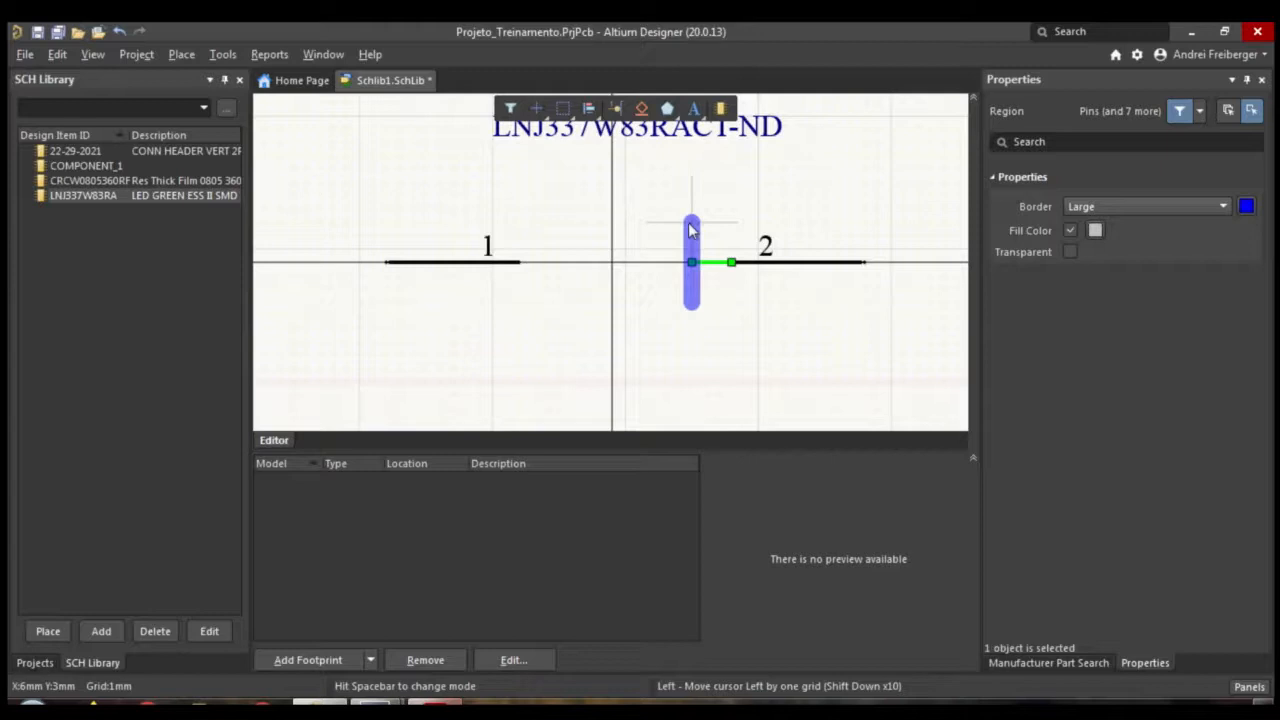
left_click(1173, 206)
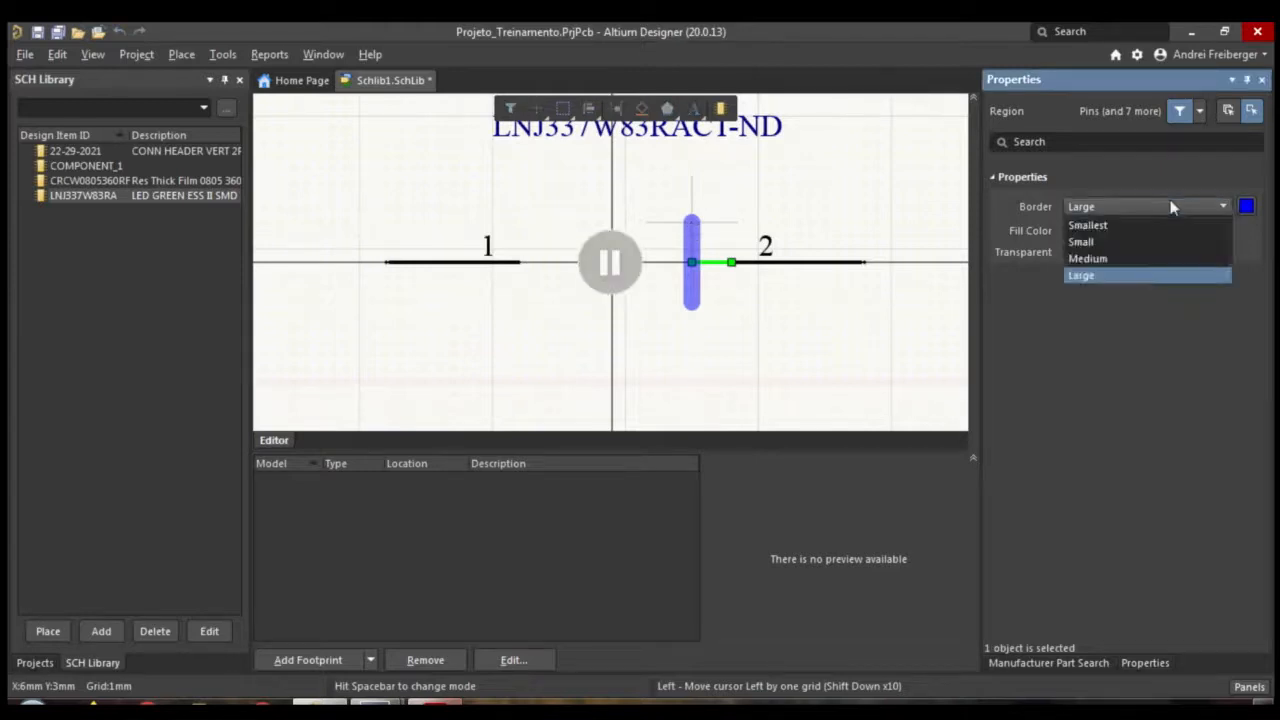
left_click(1122, 245)
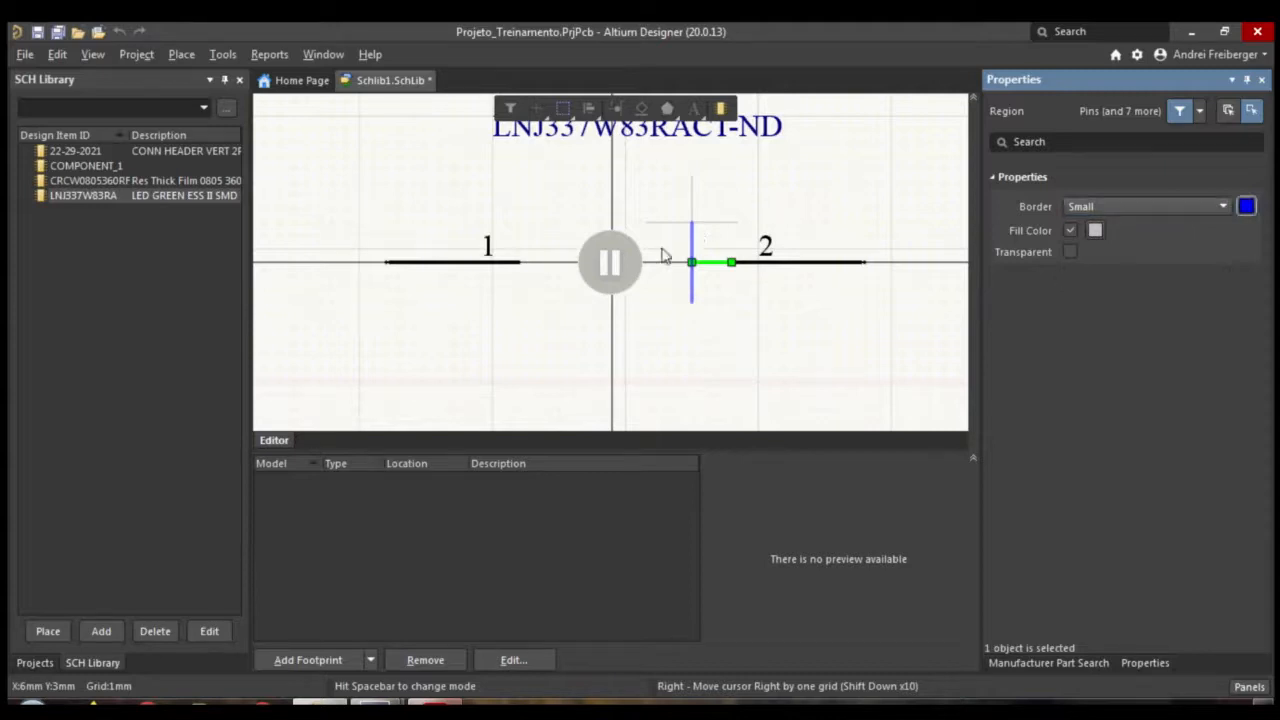
left_click(625, 262)
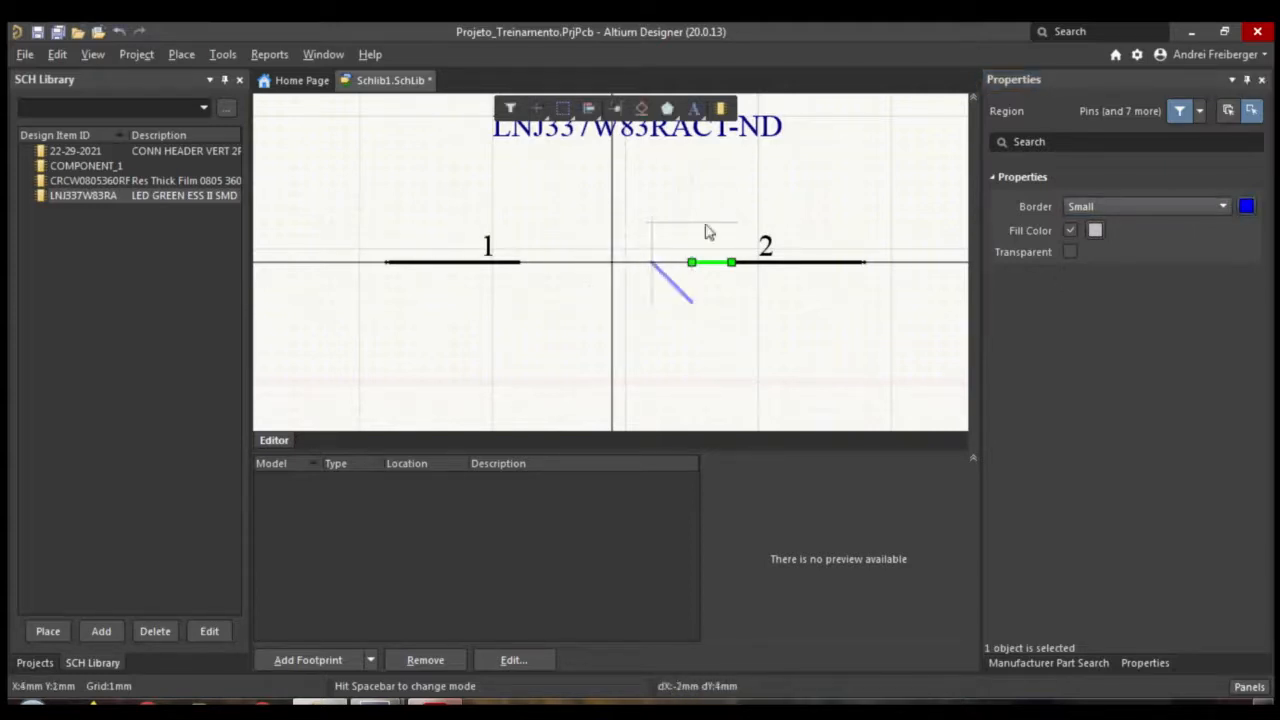
key("Tab")
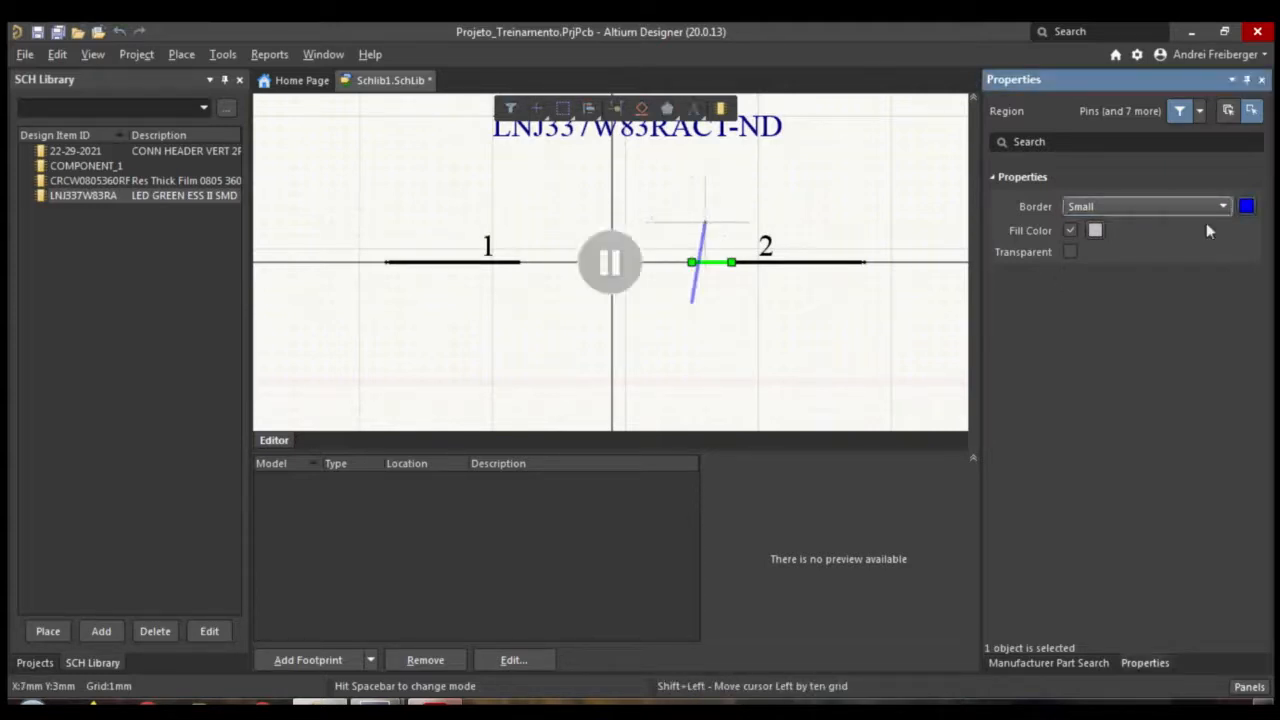
left_click(1240, 208)
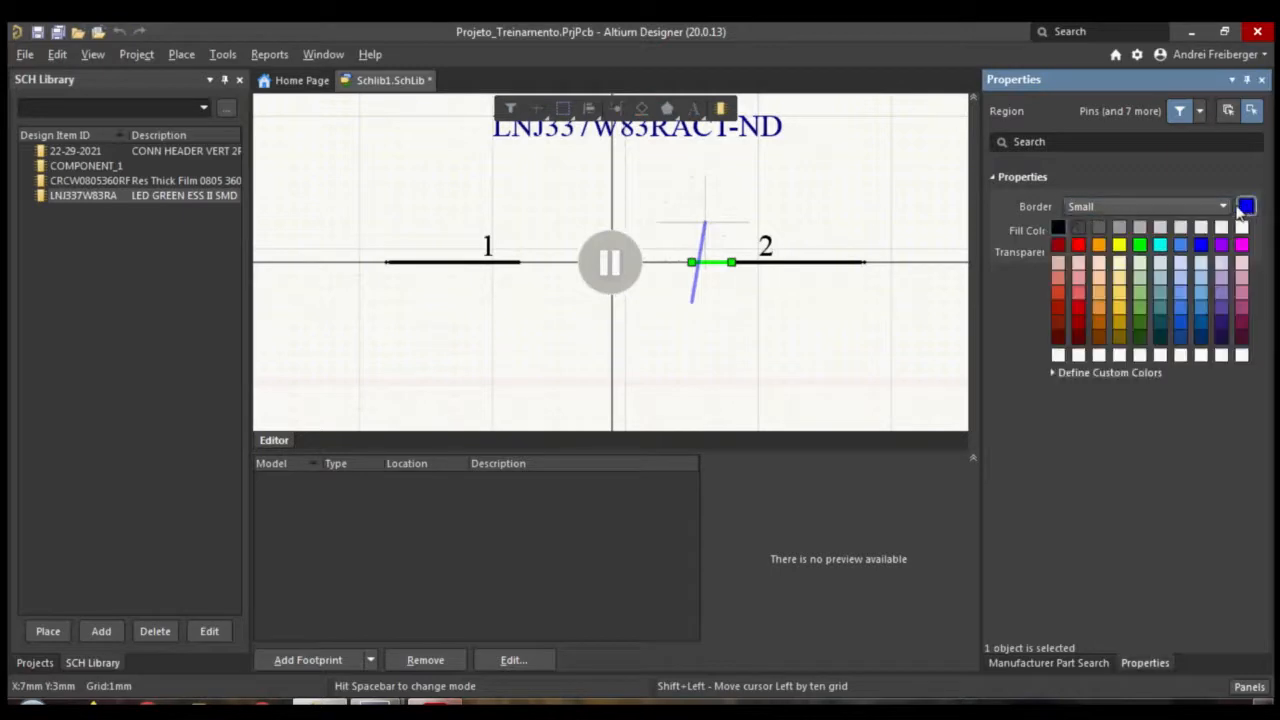
left_click(1140, 252)
key("Tab")
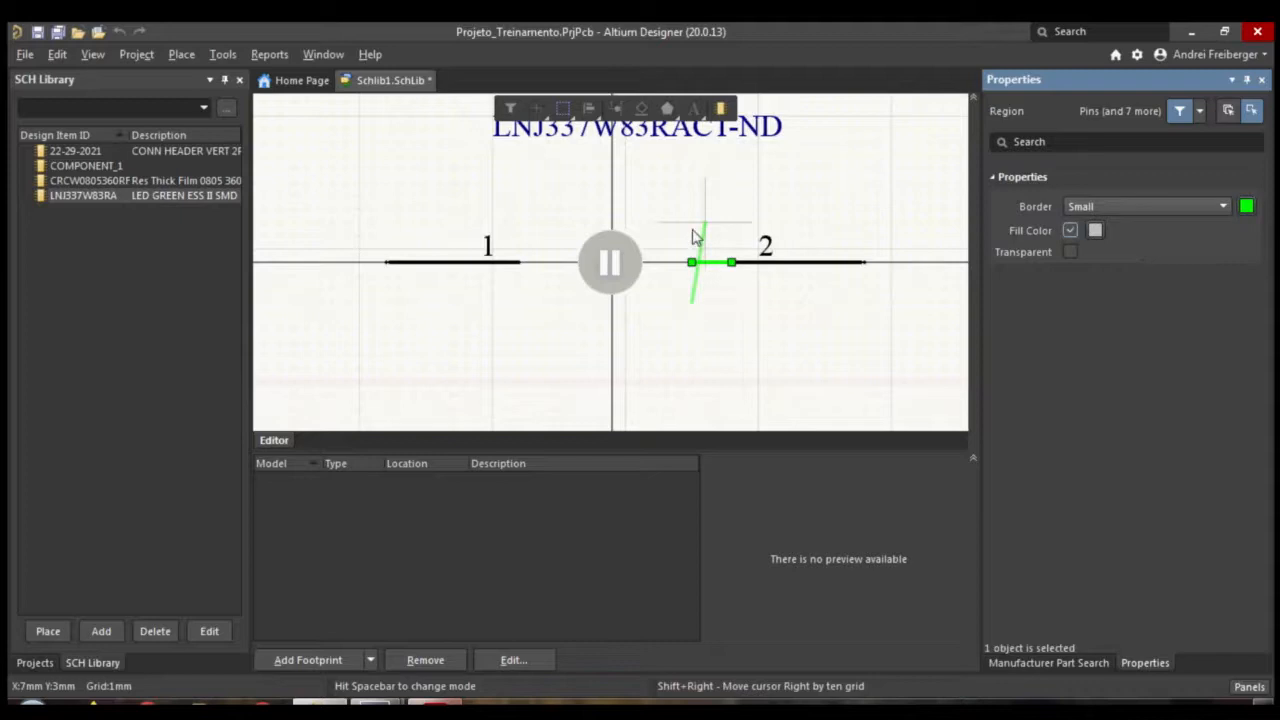
key("Return")
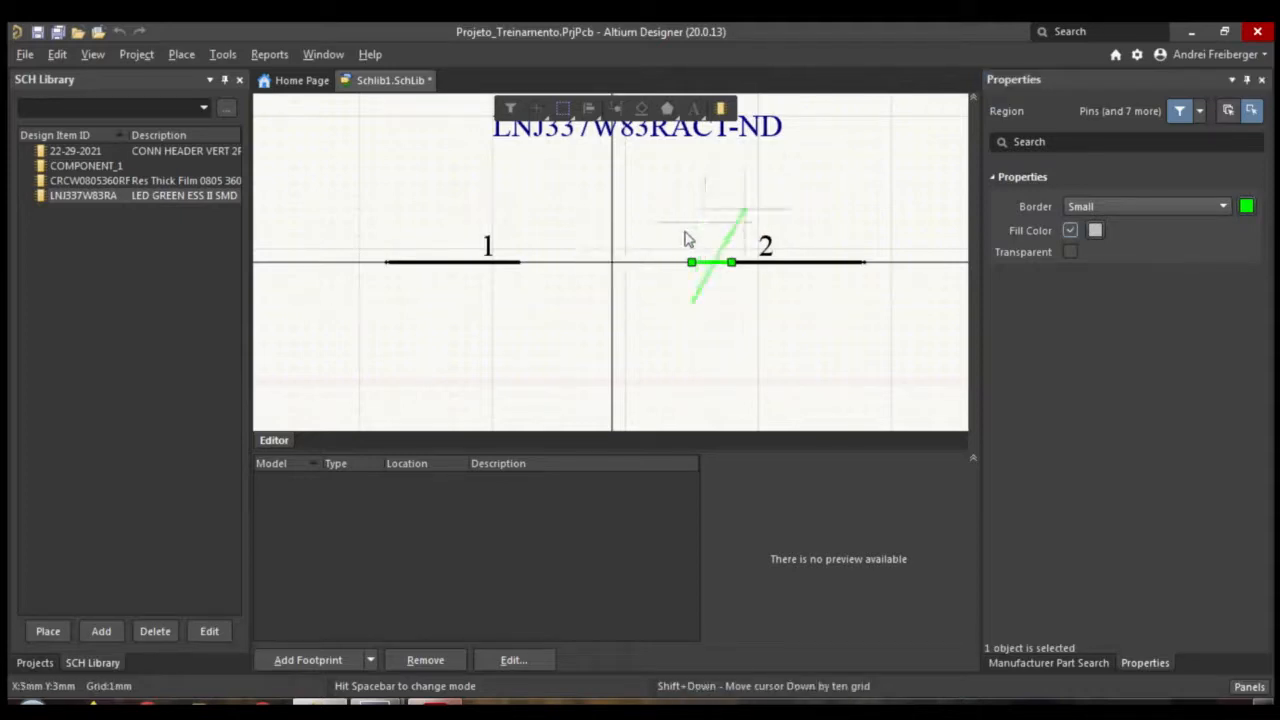
Complete the polygon as a triangle with its other vertices at X 6 mm, Y 3 mm and X 2 mm, Y 0 mm
left_click(693, 223)
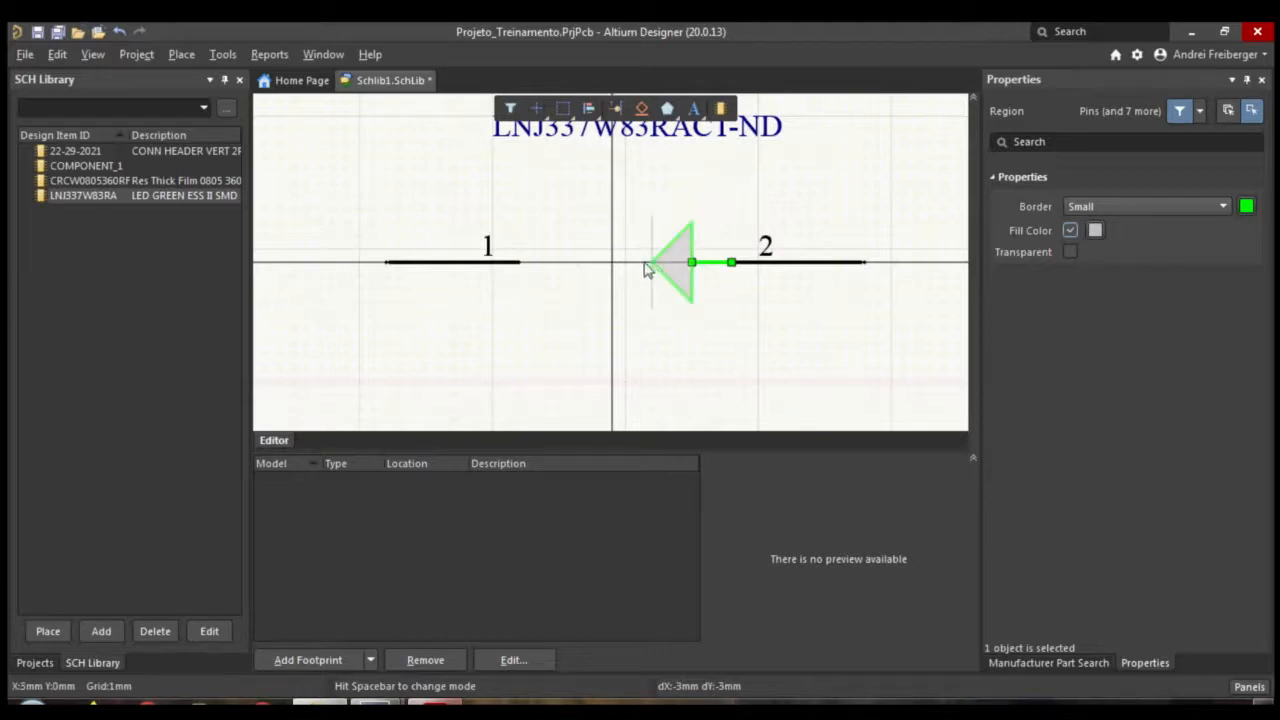
left_click(644, 264)
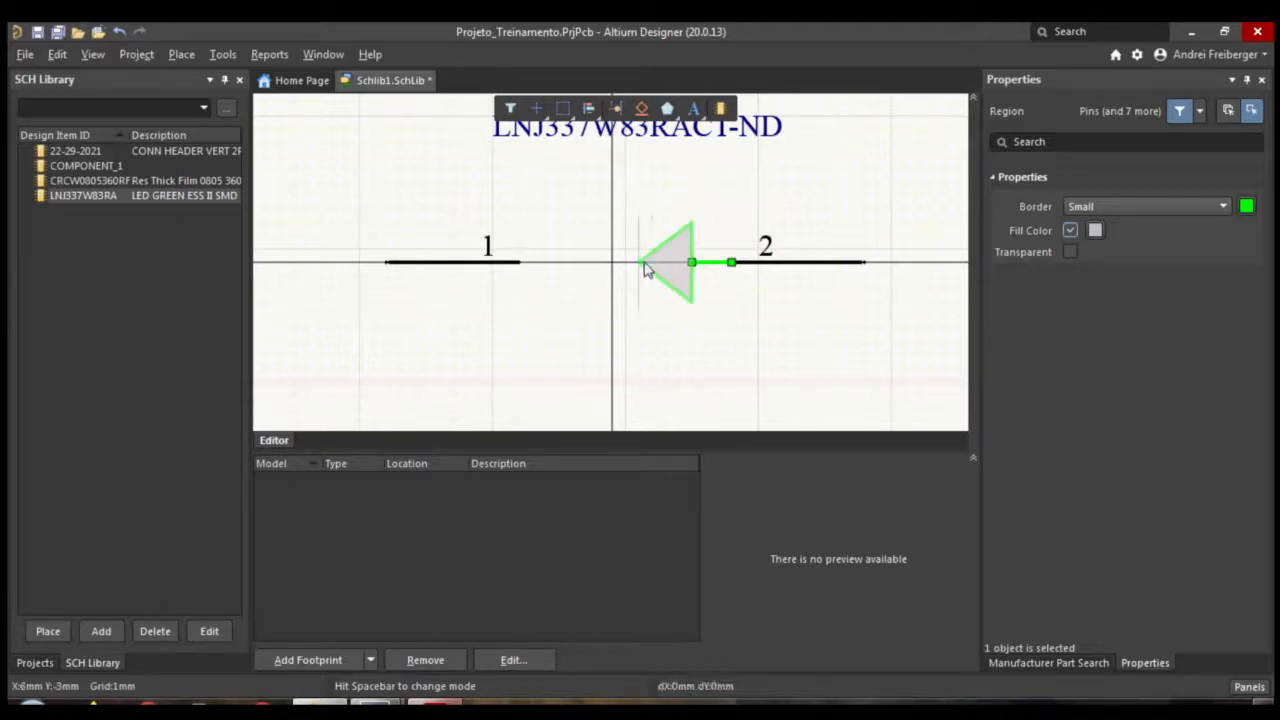
right_click(609, 249)
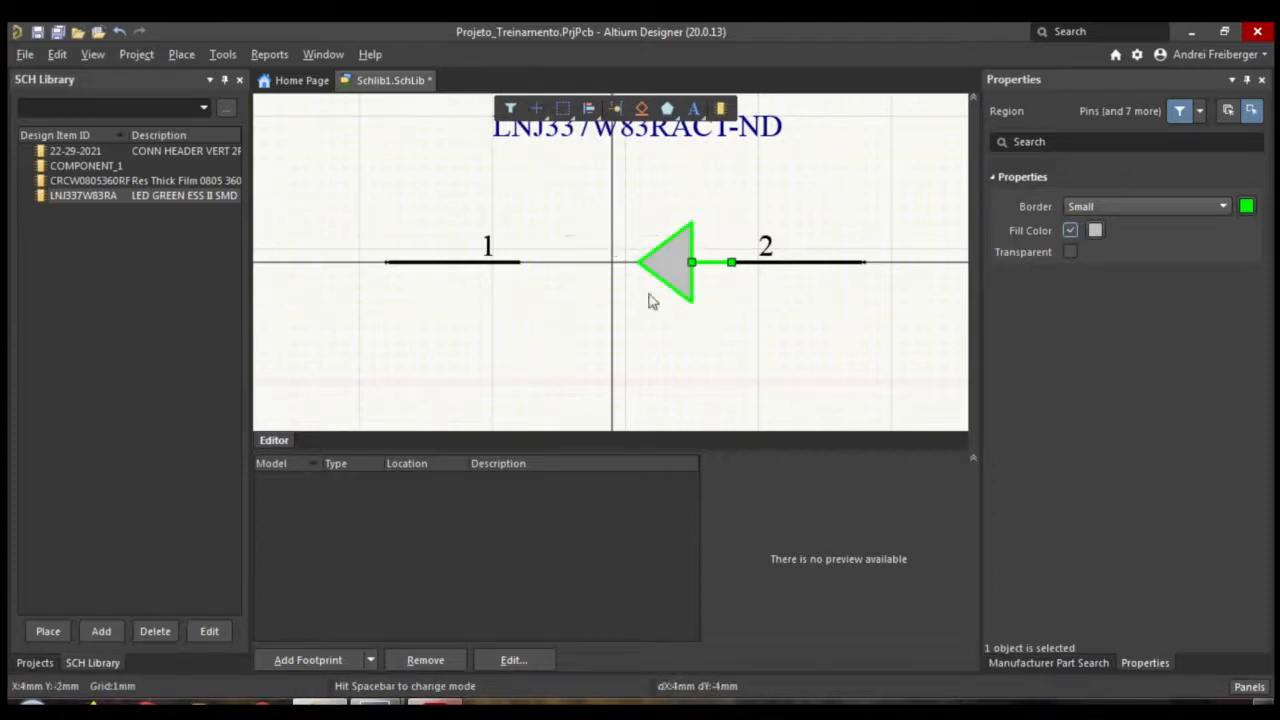
right_click(737, 214)
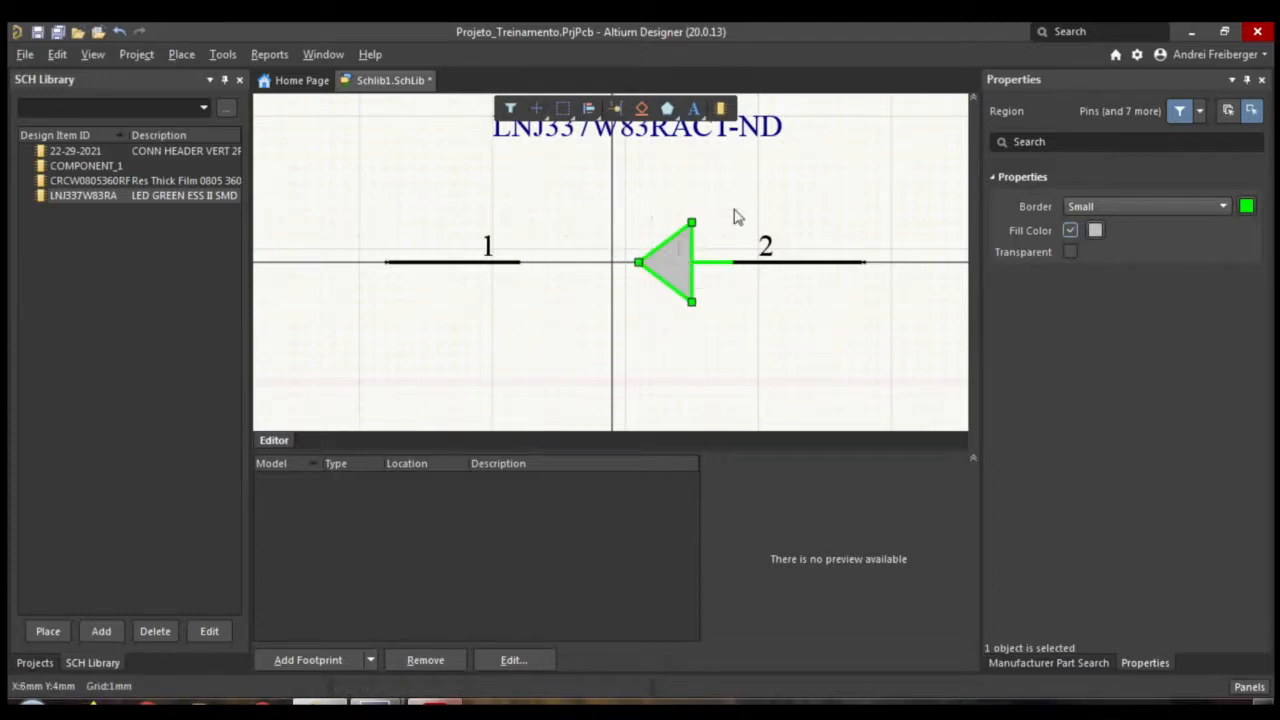
Set the fill color of the diode triangle to bright green
left_click(1096, 231)
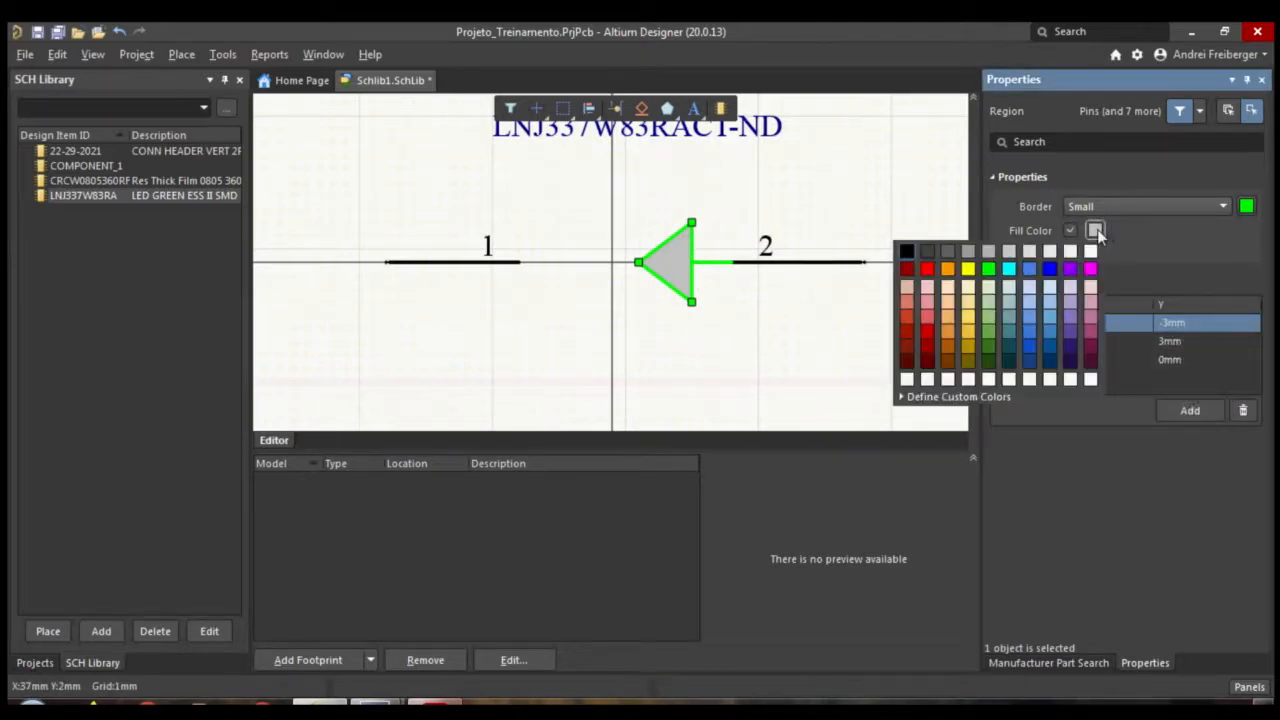
left_click(988, 268)
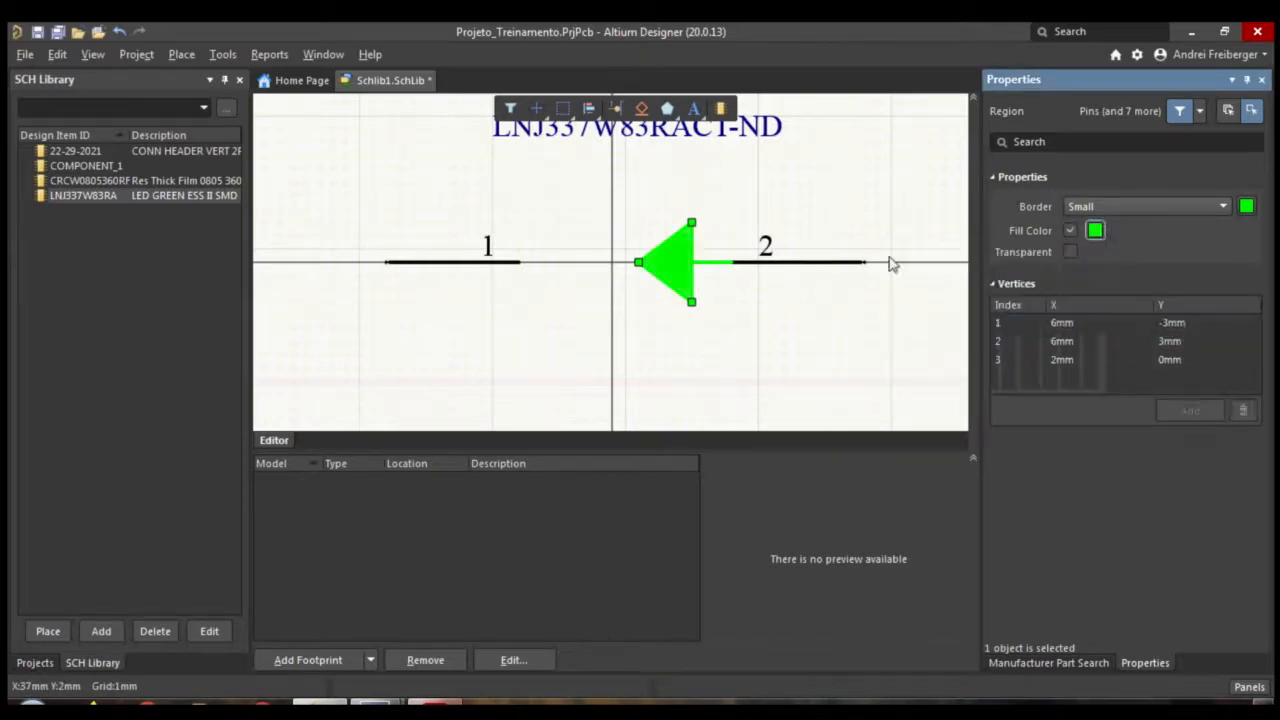
left_click(719, 192)
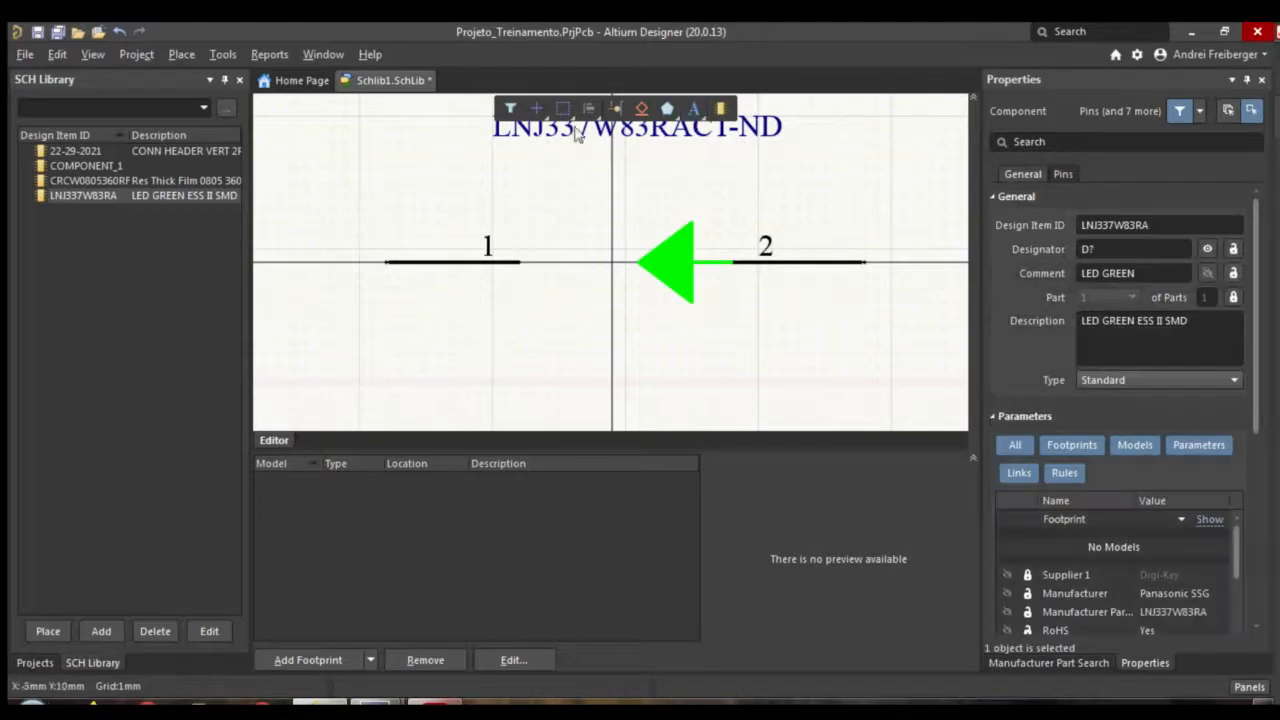
Draw the green cathode bar as a vertical line at the triangle's tip, from X 2 mm, Y 3 mm to X 2 mm, Y -3 mm
right_click(672, 110)
left_click(689, 139)
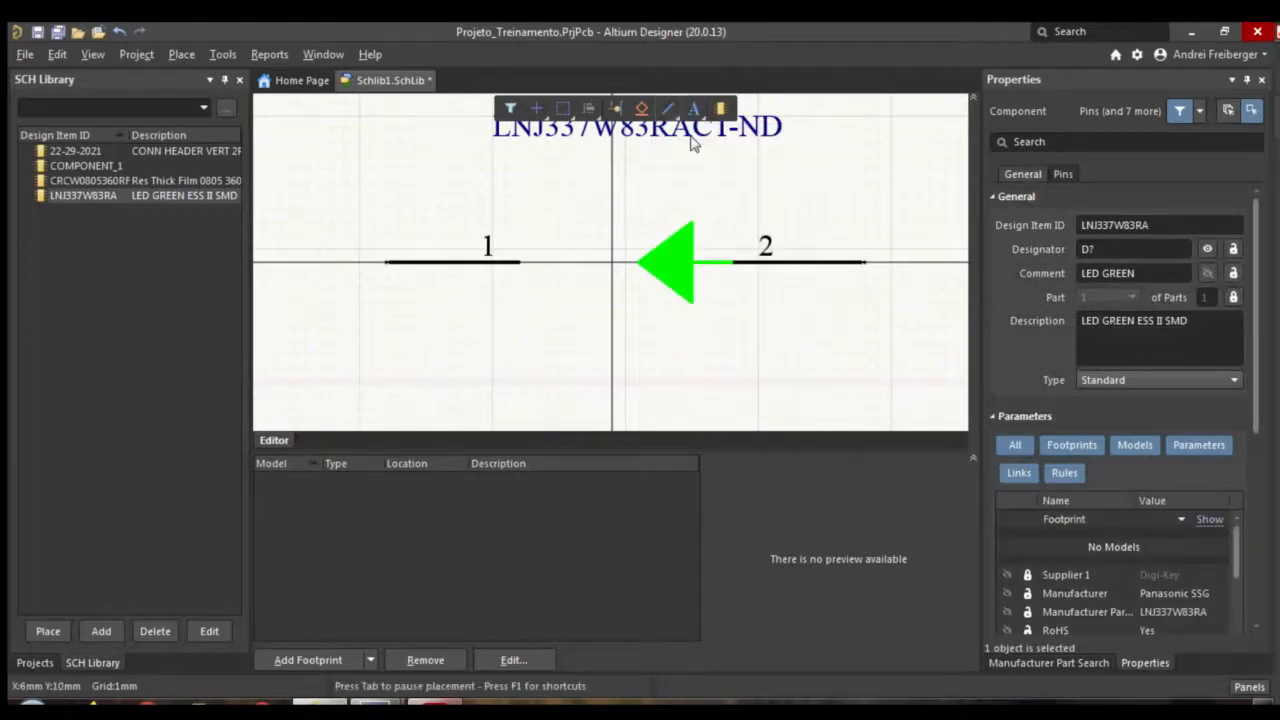
left_click(638, 264)
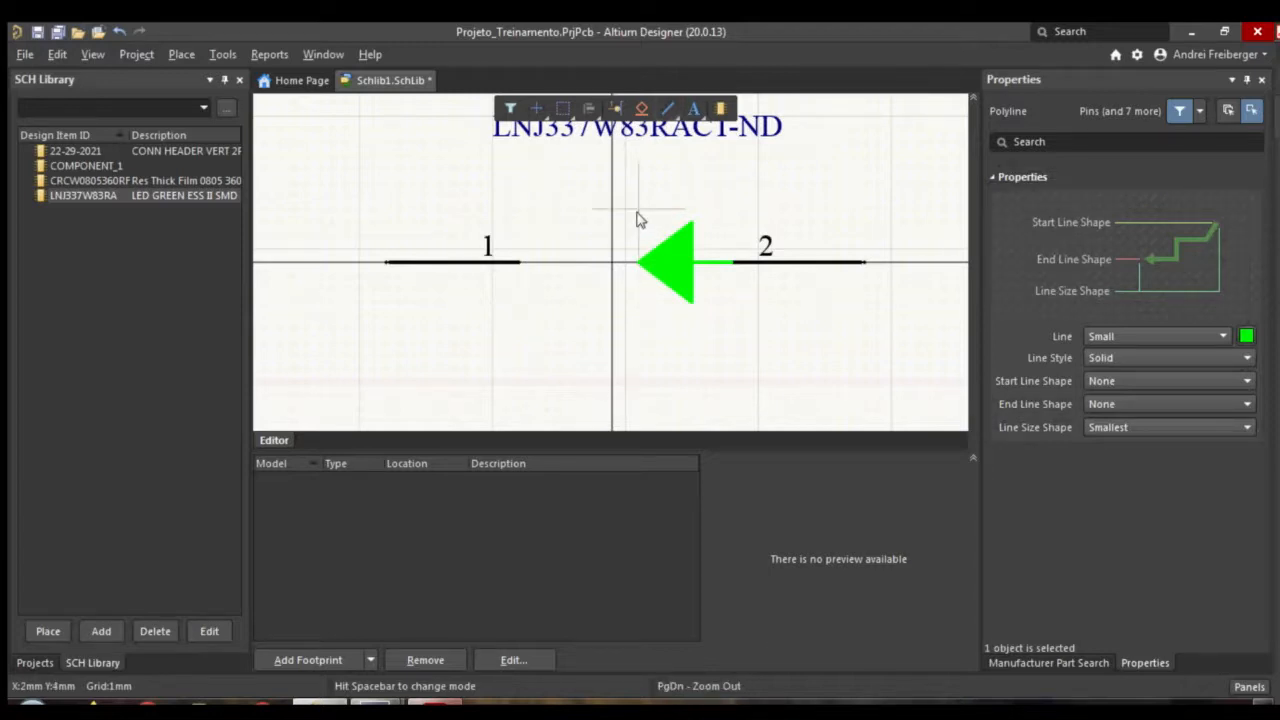
key("End")
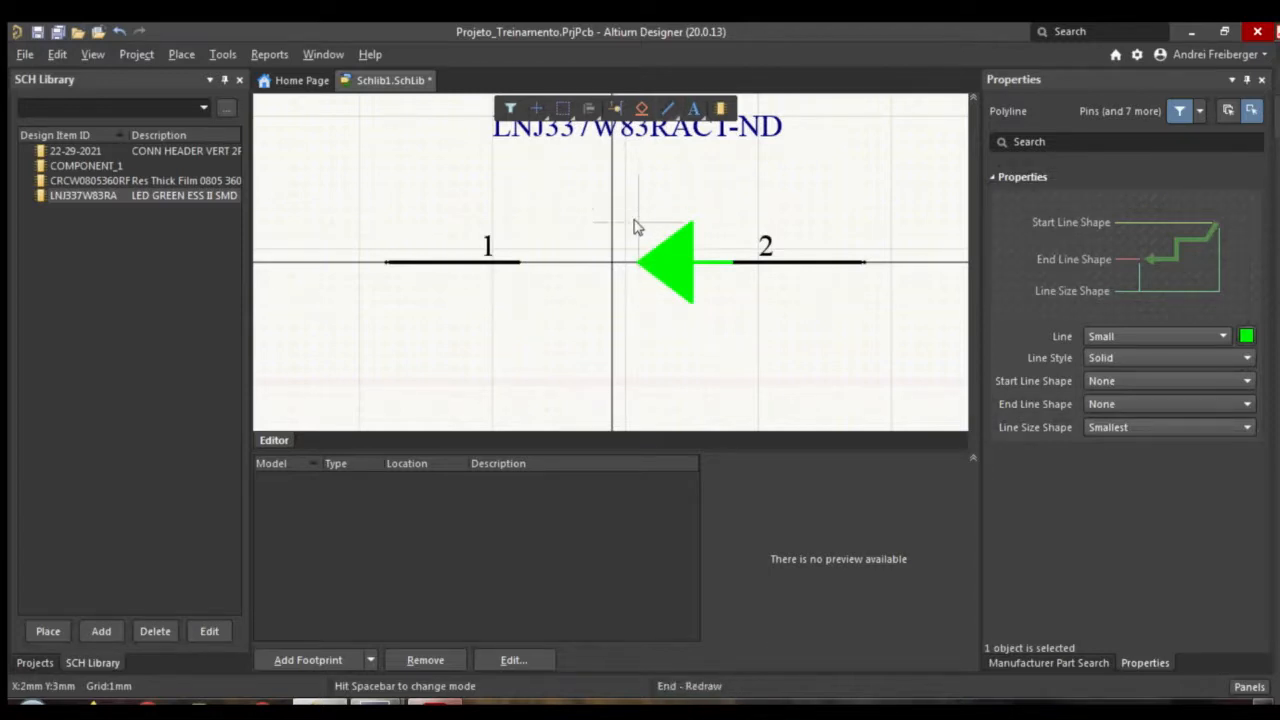
left_click(637, 305)
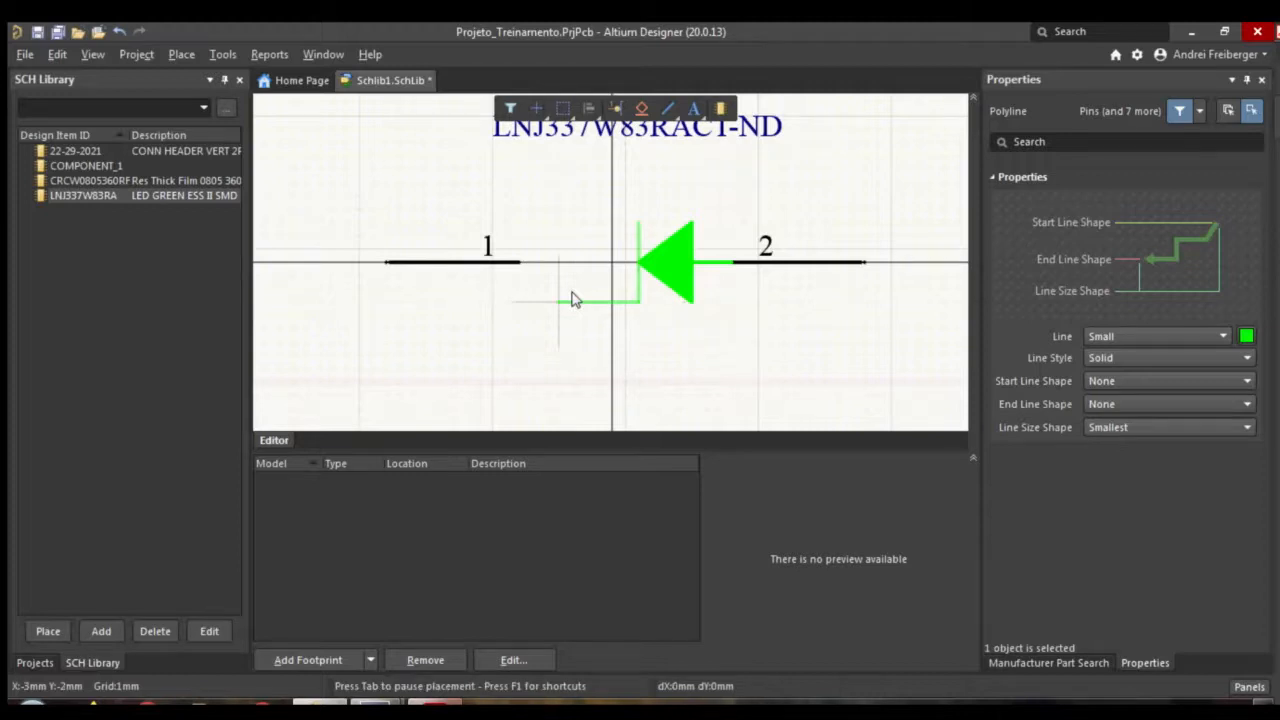
right_click(575, 283)
right_click(590, 281)
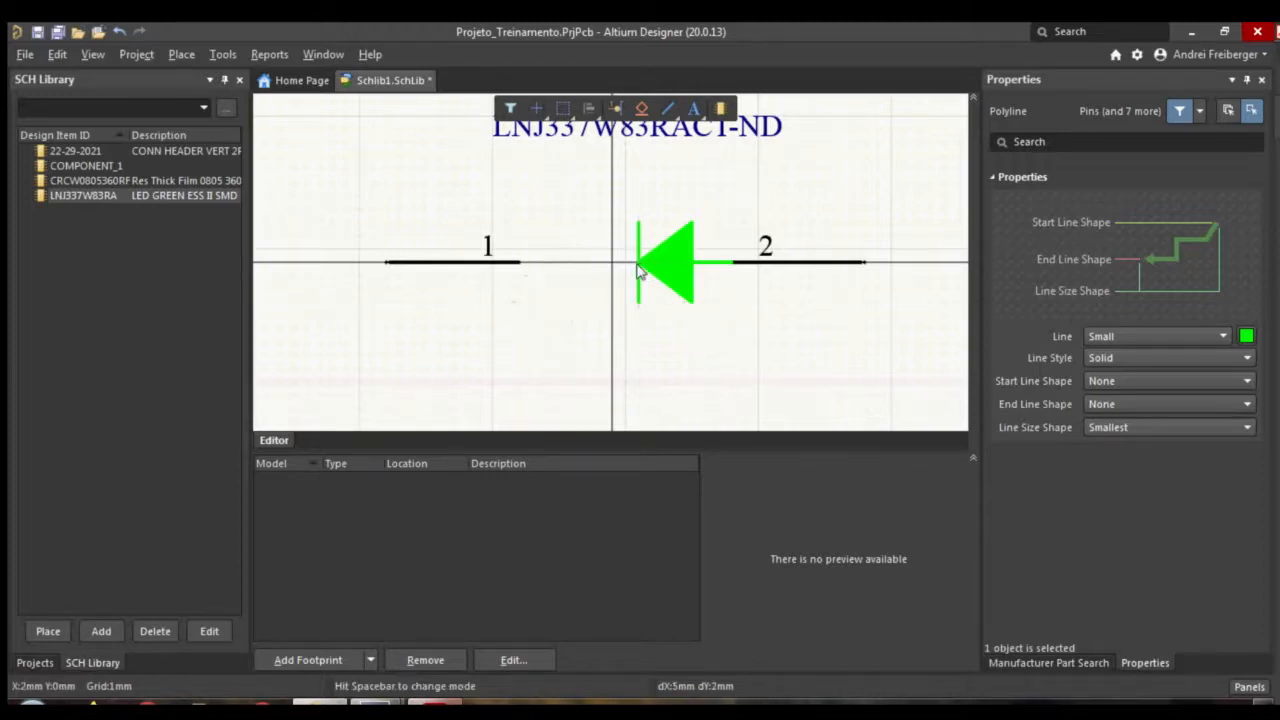
Draw a horizontal green line about 8 mm long from the triangle's tip toward pin 1, ending at X -6 mm
left_click(533, 266)
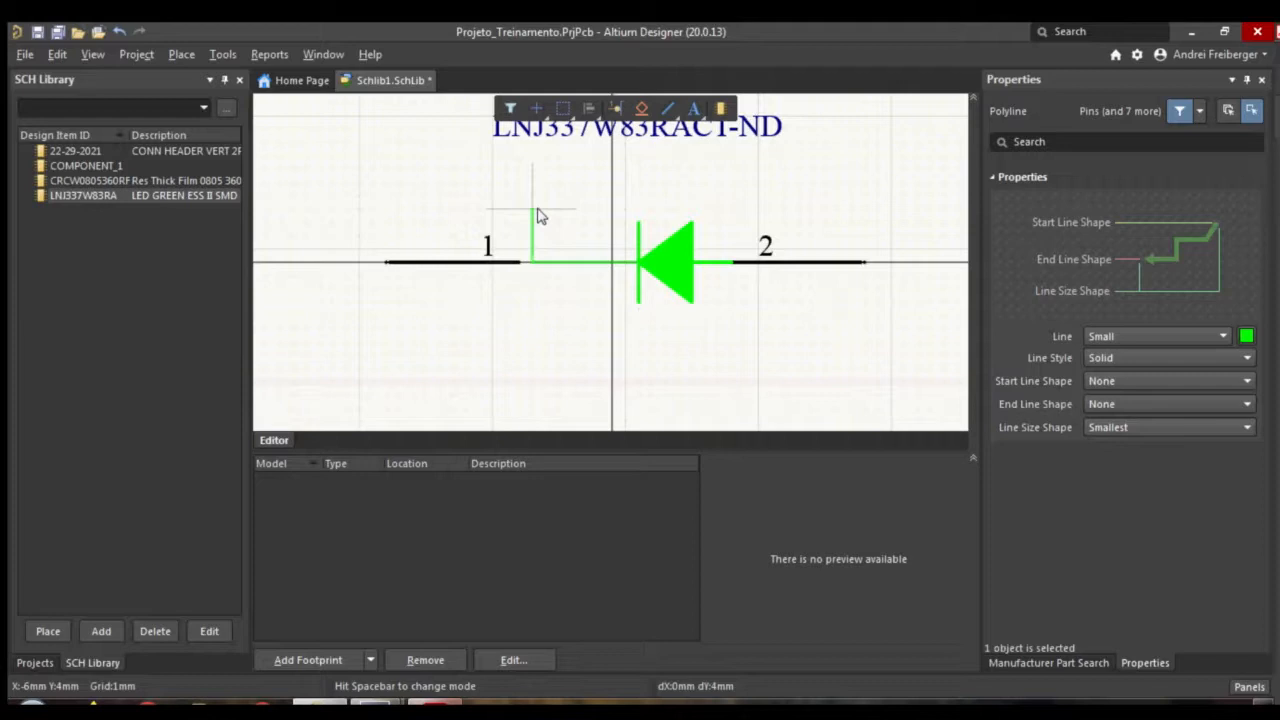
left_click(533, 212)
key("BackSpace")
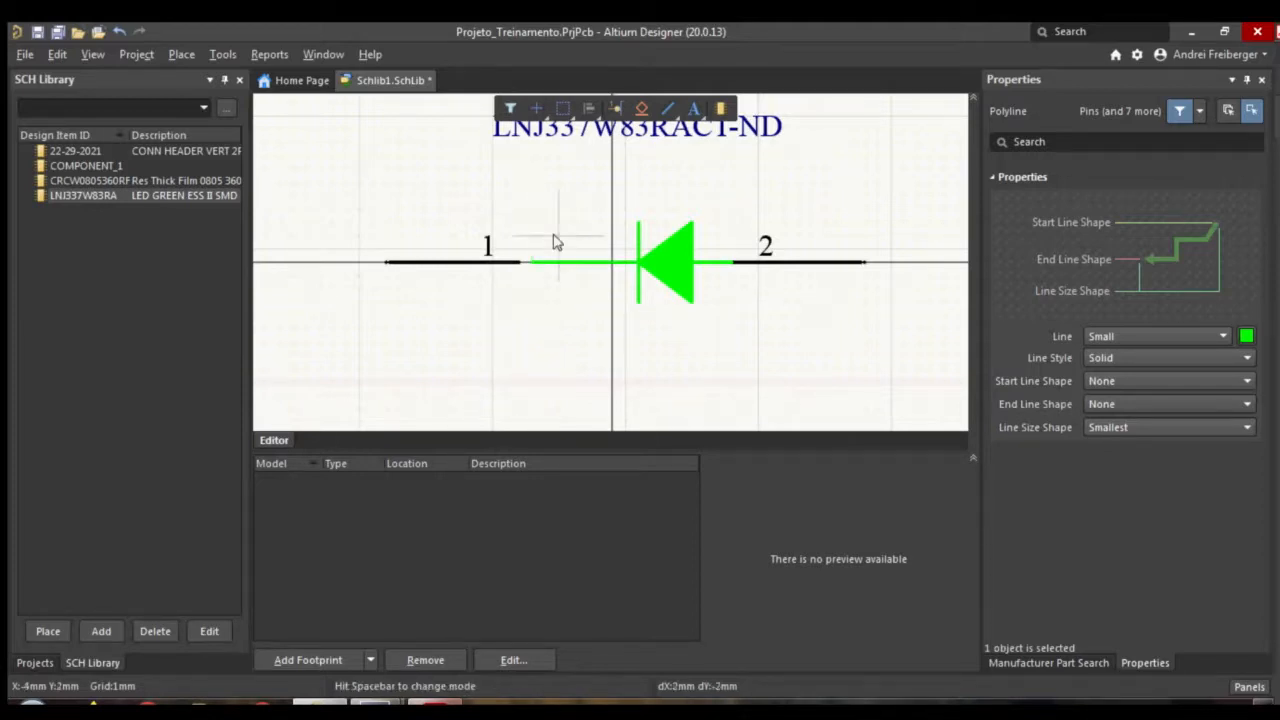
Draw a short diagonal green line from X 1 mm, Y 1 mm to X 0 mm, Y 2 mm as the light arrow's shaft
left_click(610, 245)
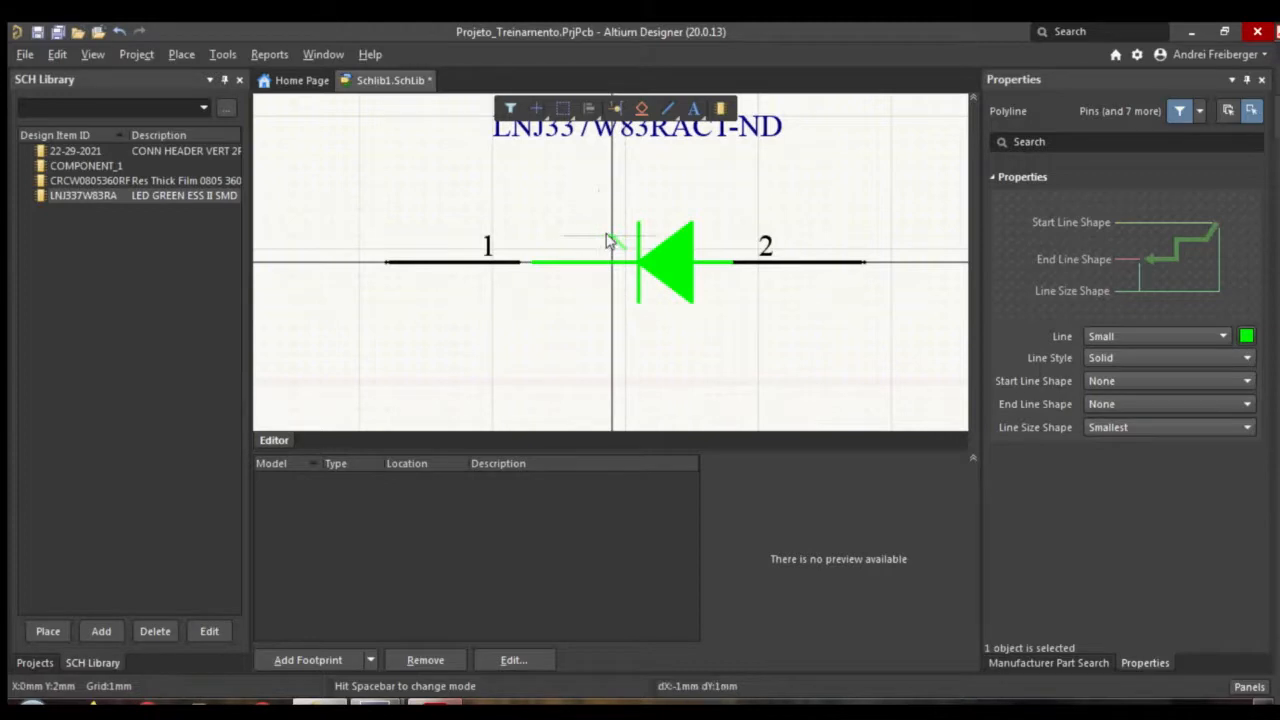
key("Left")
key("Right")
key("Up")
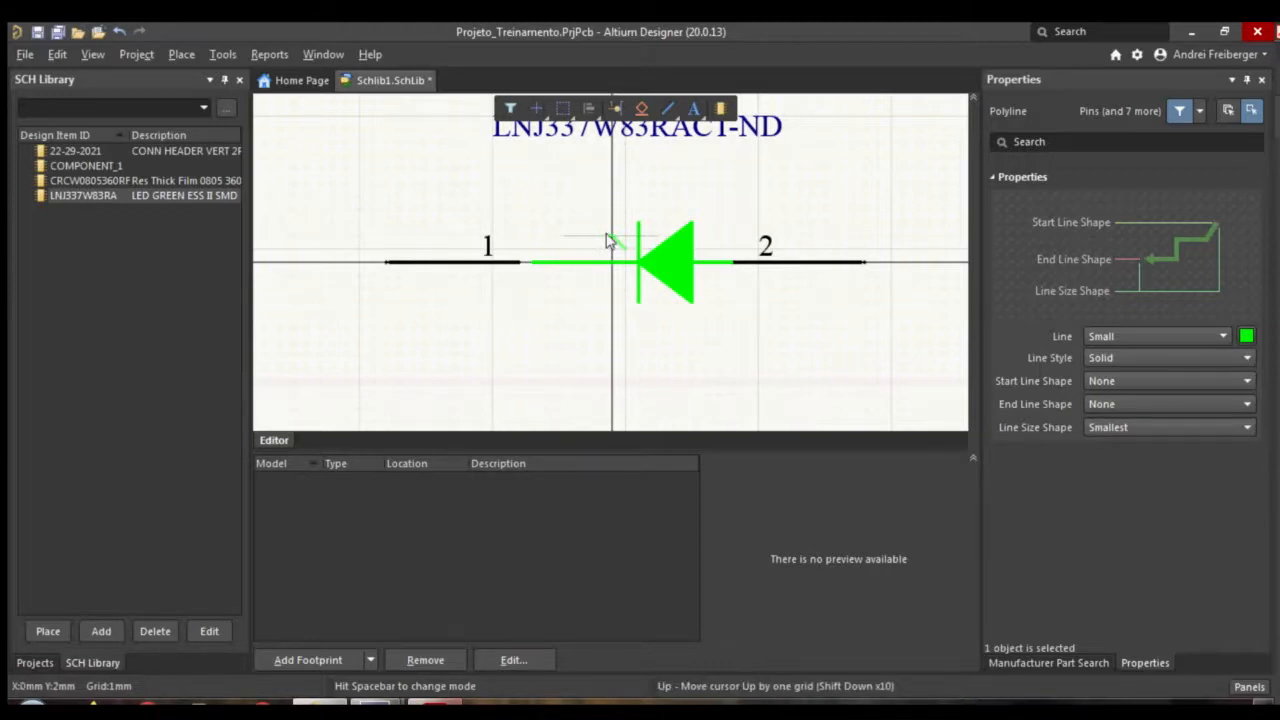
left_click(555, 231)
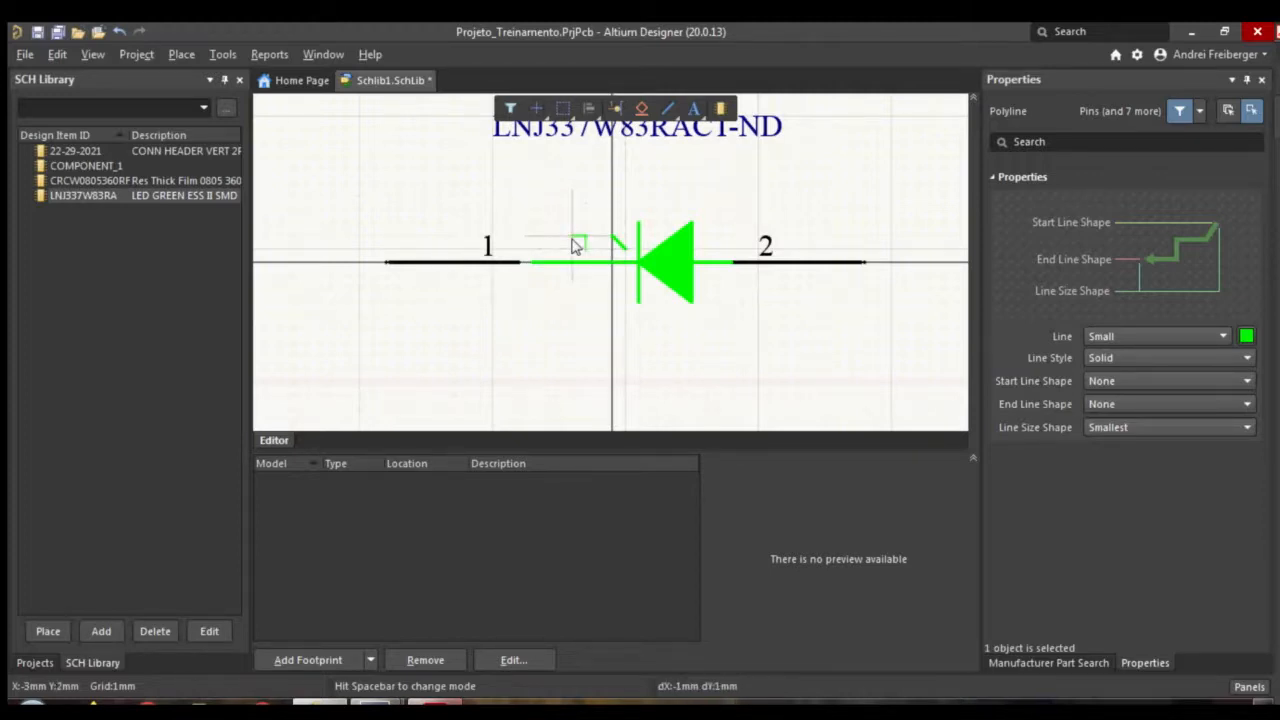
right_click(572, 247)
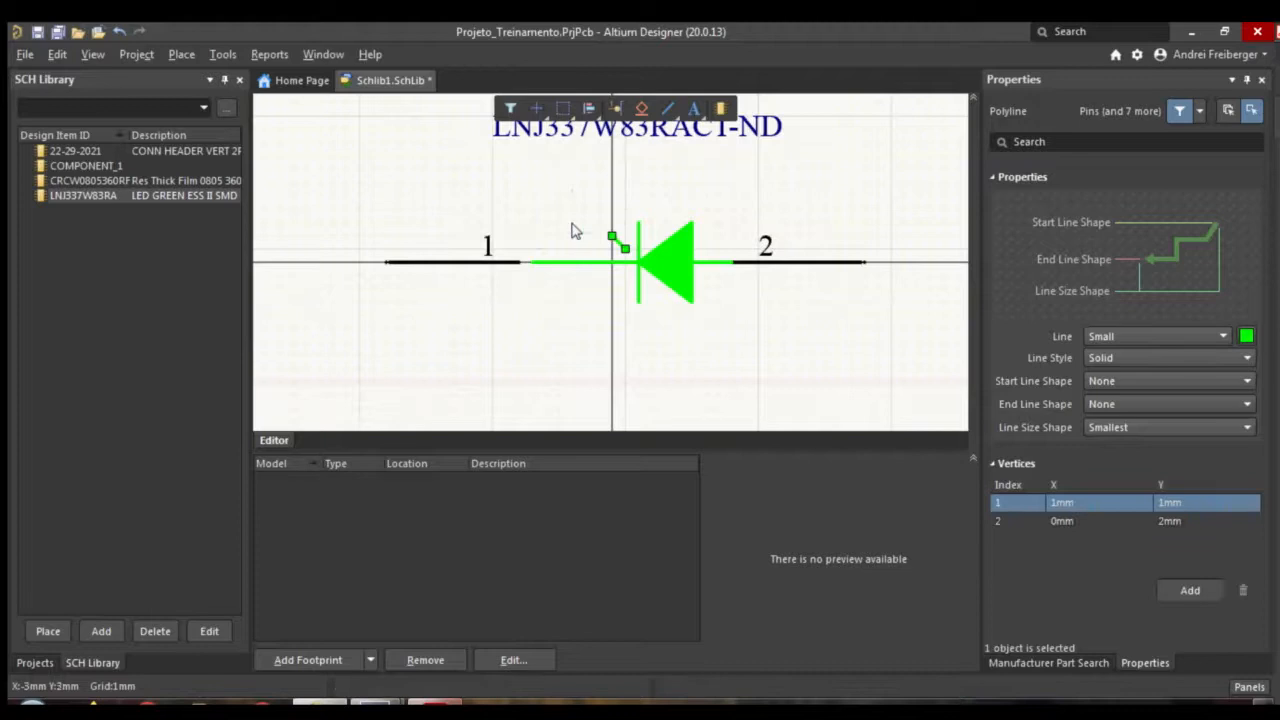
left_click(584, 218)
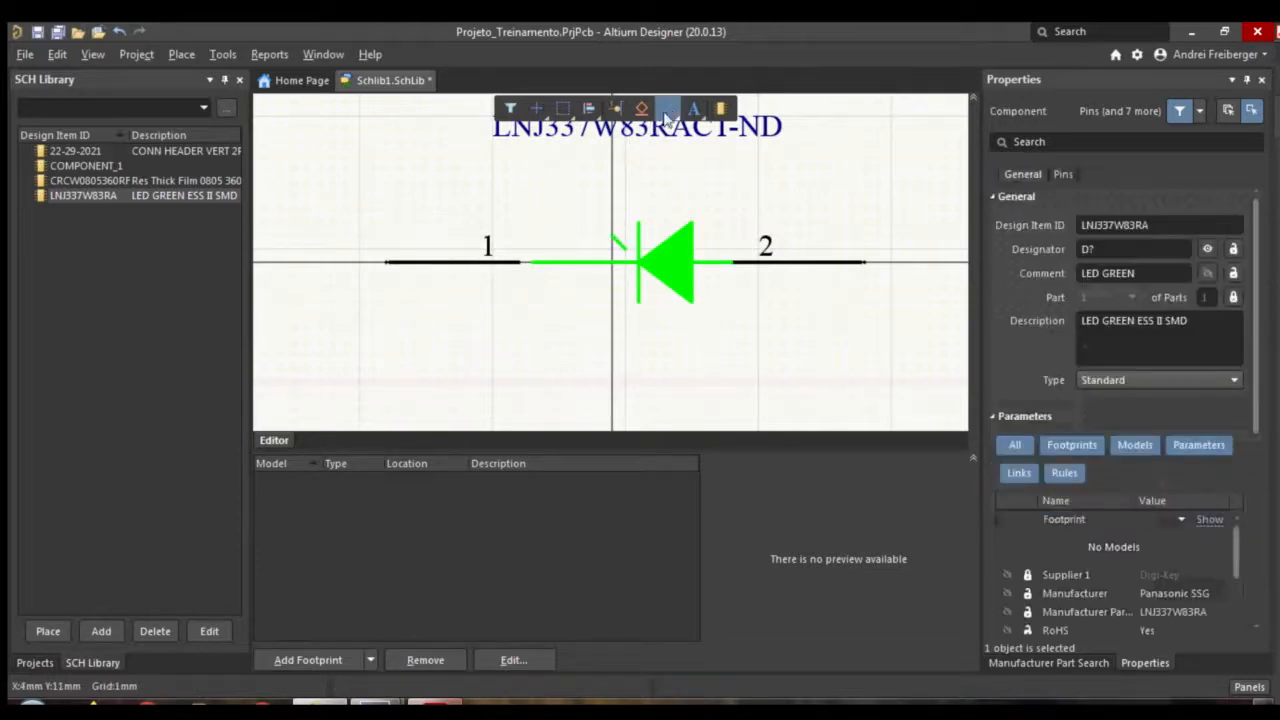
Draw the arrowhead as a triangular polygon with vertices at X -1 mm, Y 1 mm; X 1 mm, Y 3 mm; and X -1 mm, Y 3 mm
left_click(670, 110)
left_click(714, 292)
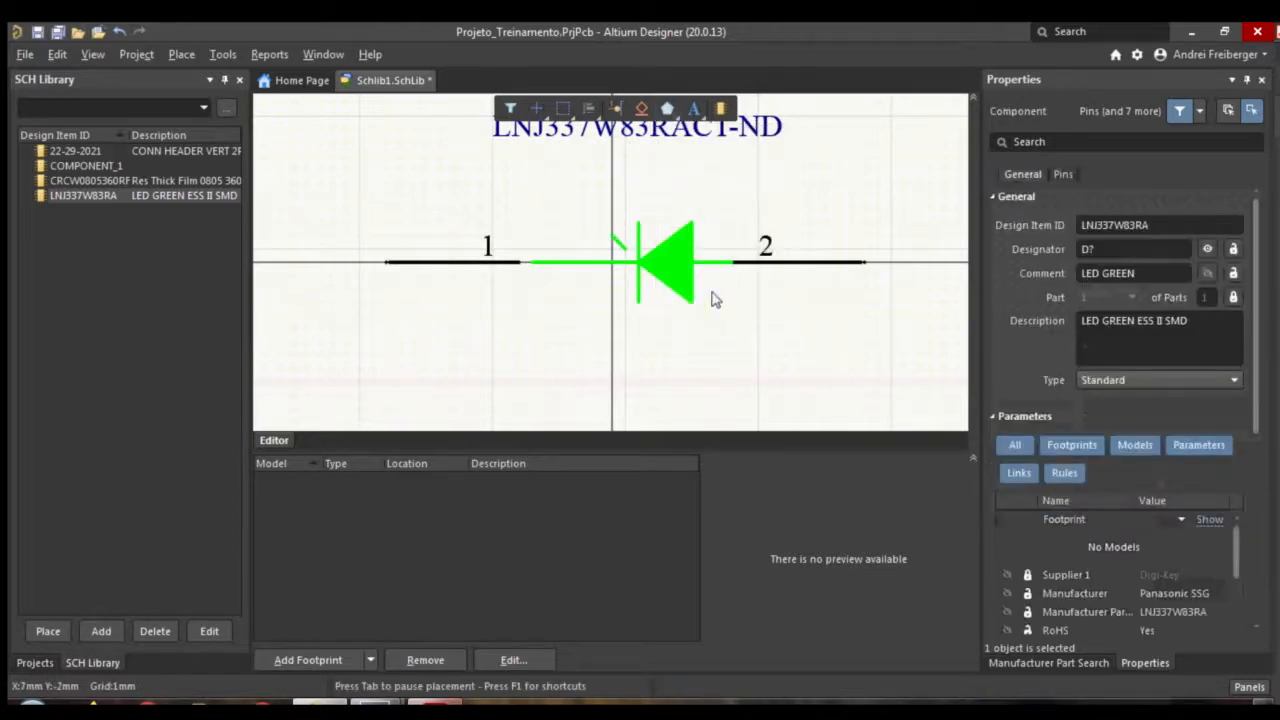
left_click(600, 250)
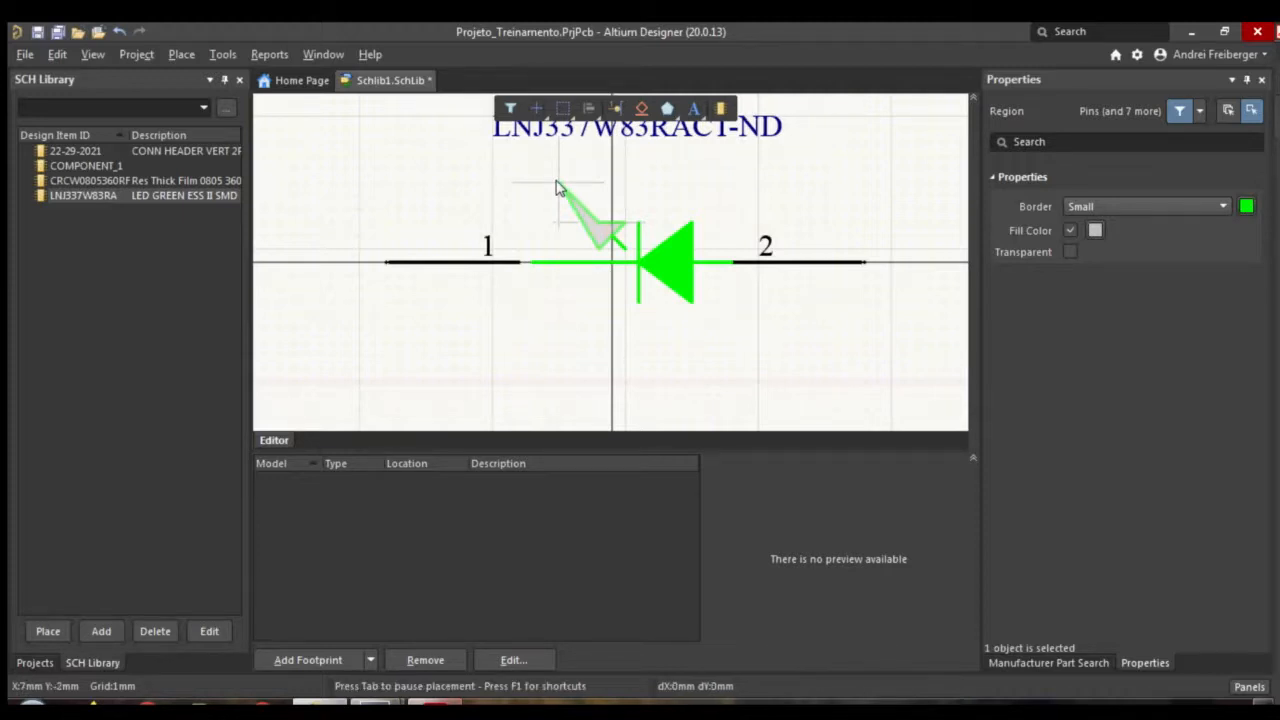
right_click(557, 184)
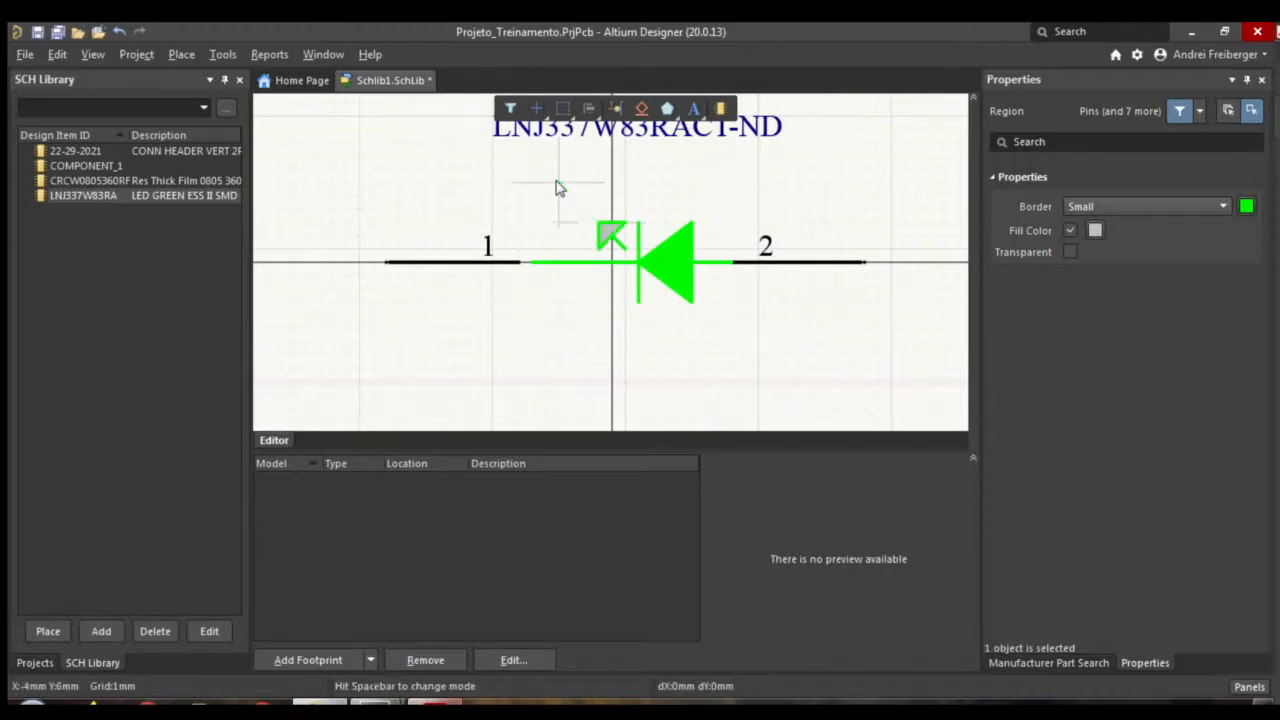
right_click(833, 213)
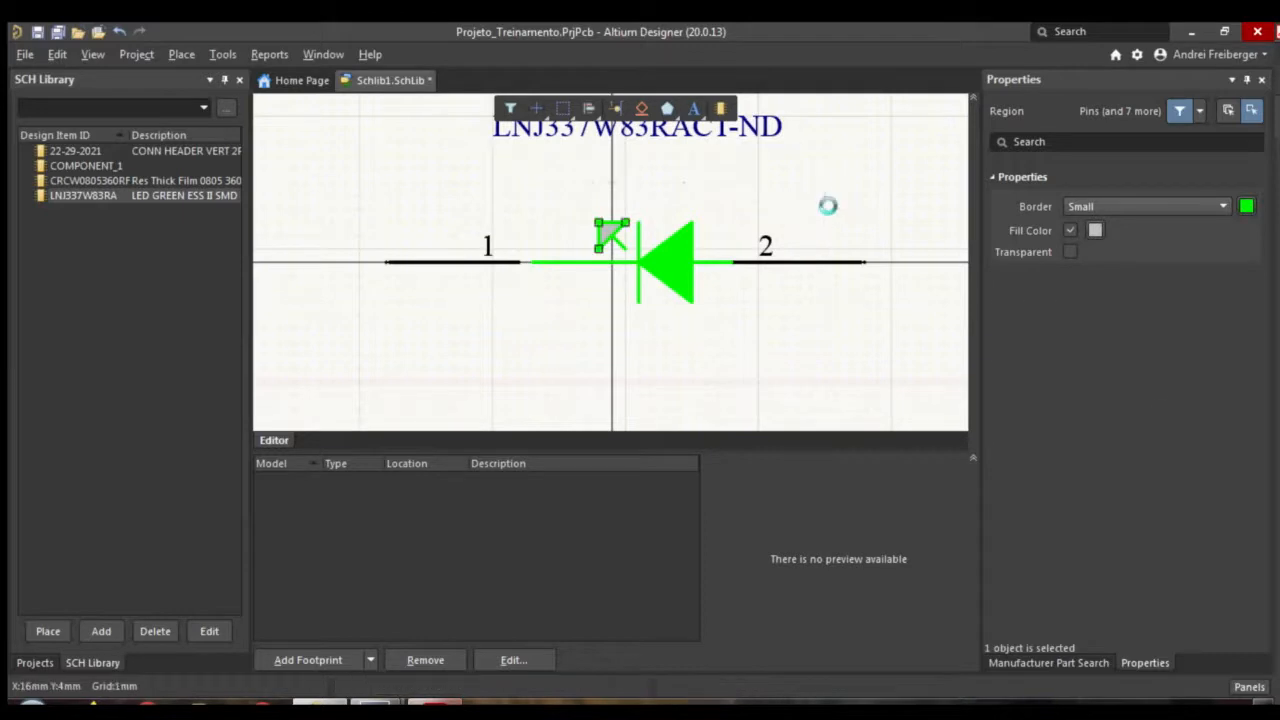
Set the arrowhead polygon's fill color to bright green
left_click(1095, 230)
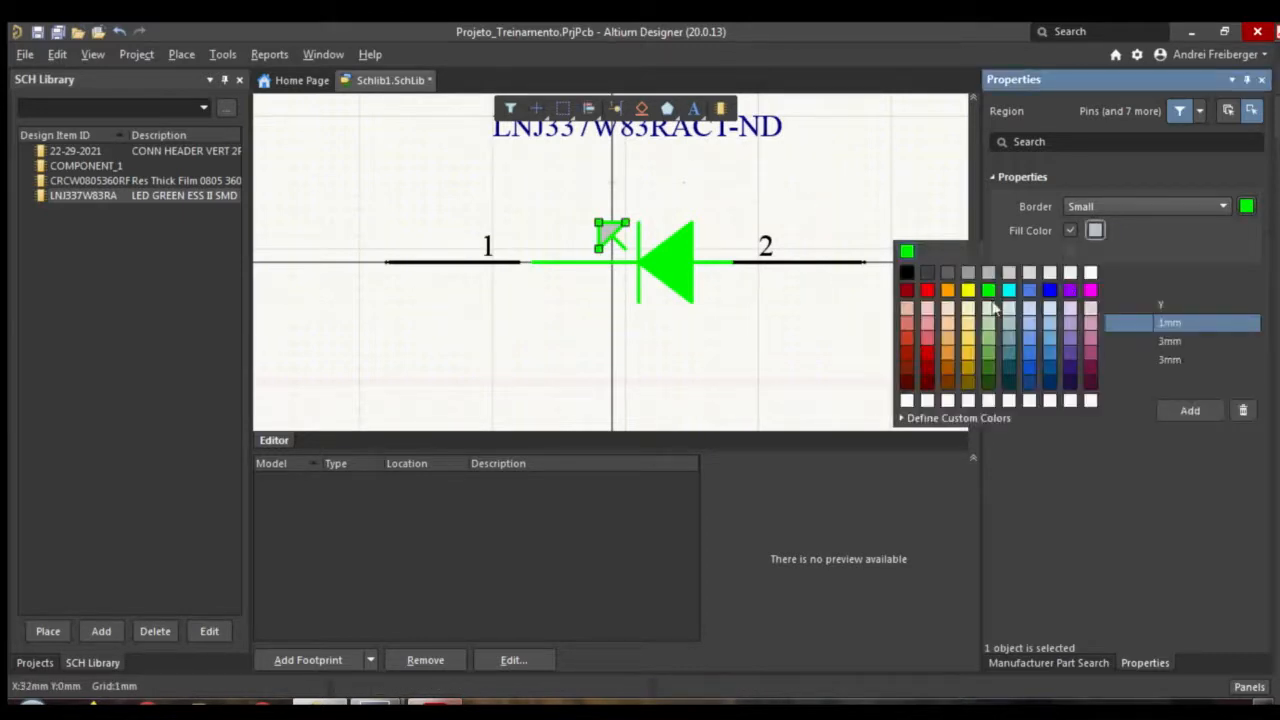
left_click(992, 290)
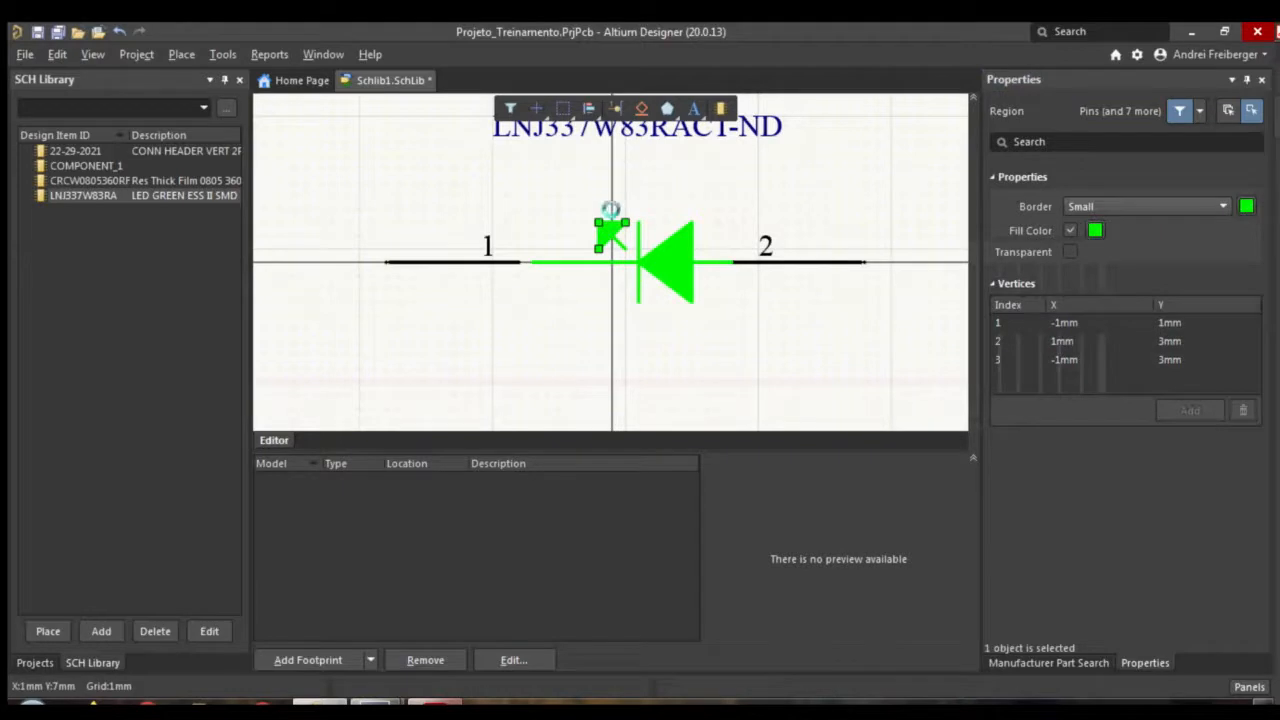
left_click(611, 235)
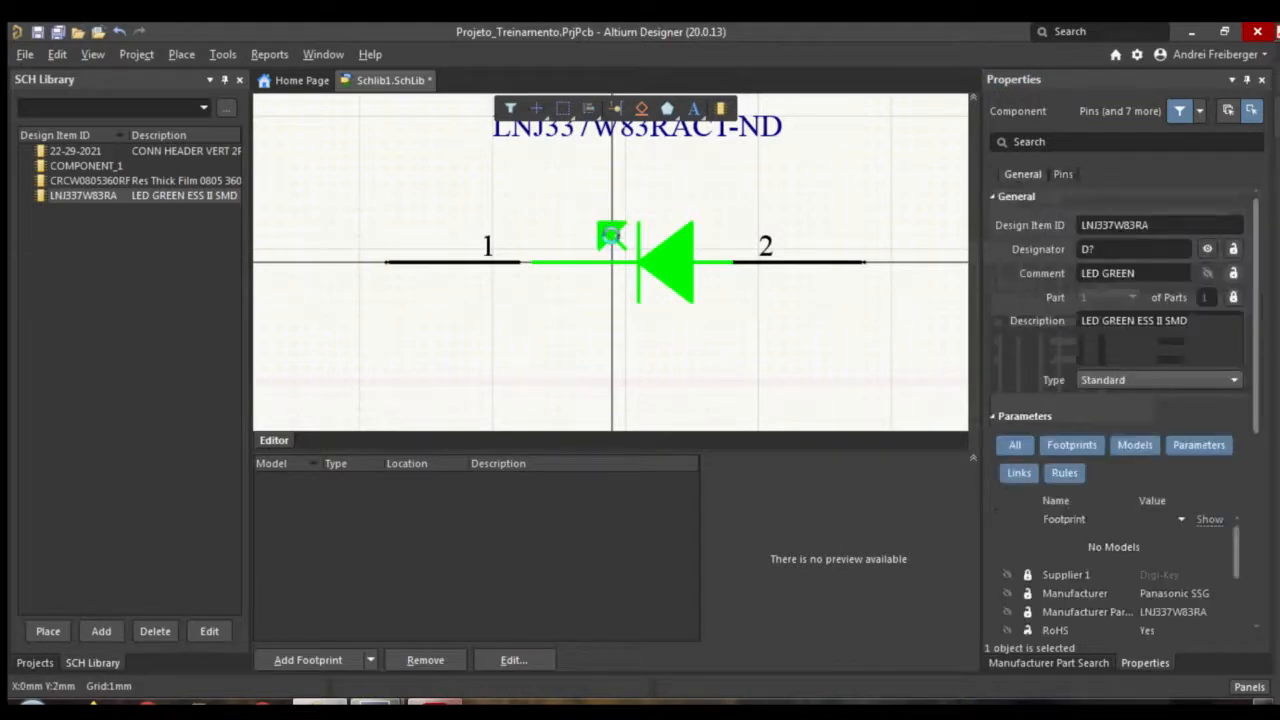
Copy the arrowhead and its shaft and place the duplicate 3 mm from the original, toward pin 1
left_click(611, 235)
left_click(620, 246, "shift")
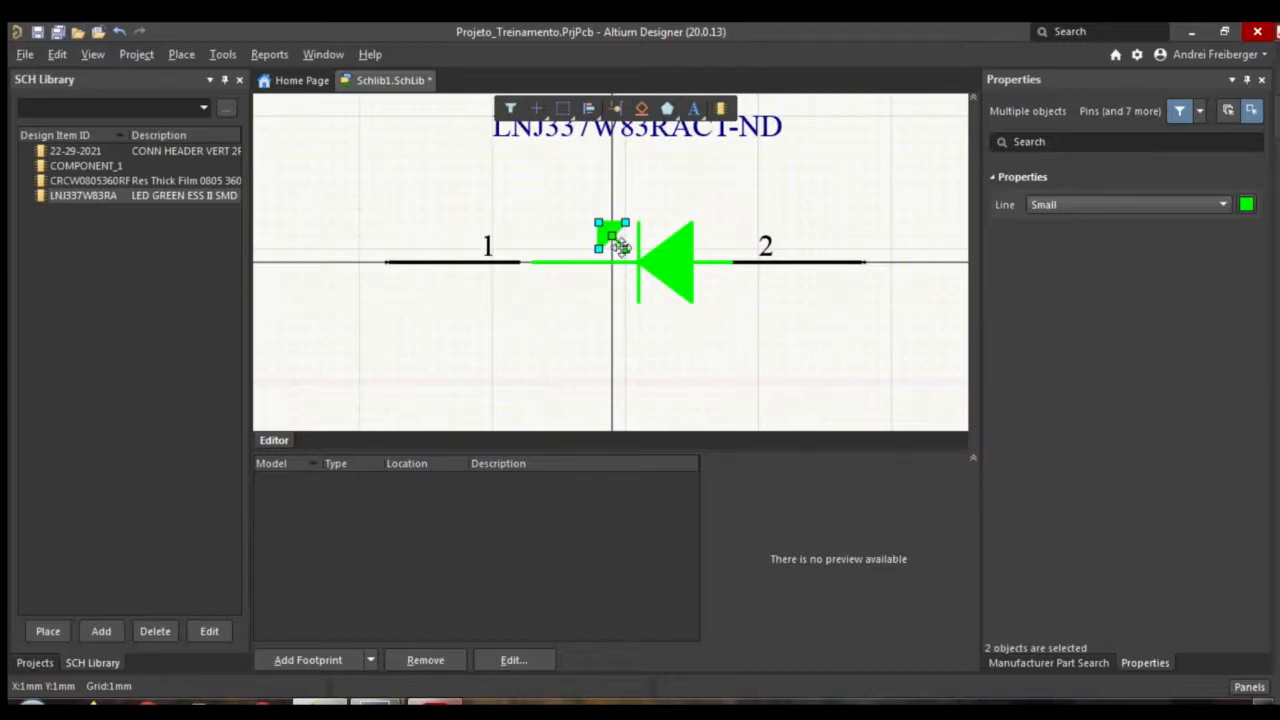
left_click(470, 178)
key("ctrl+v")
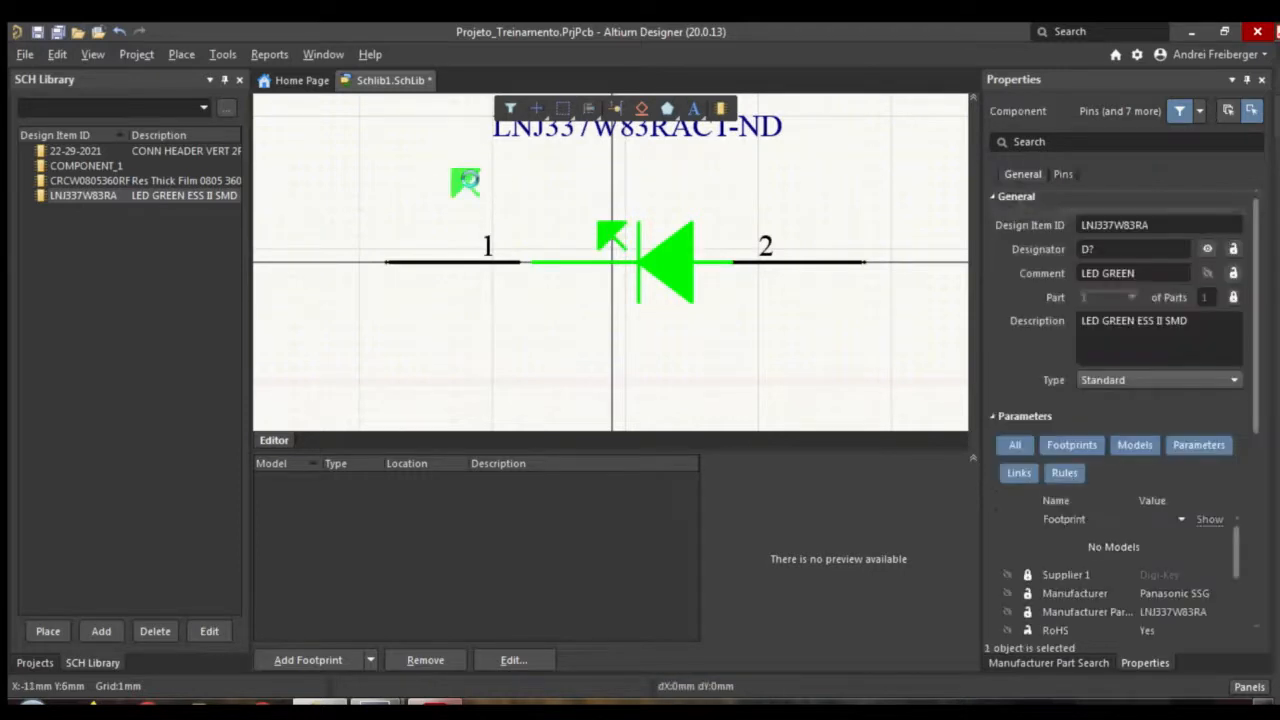
left_click(573, 246)
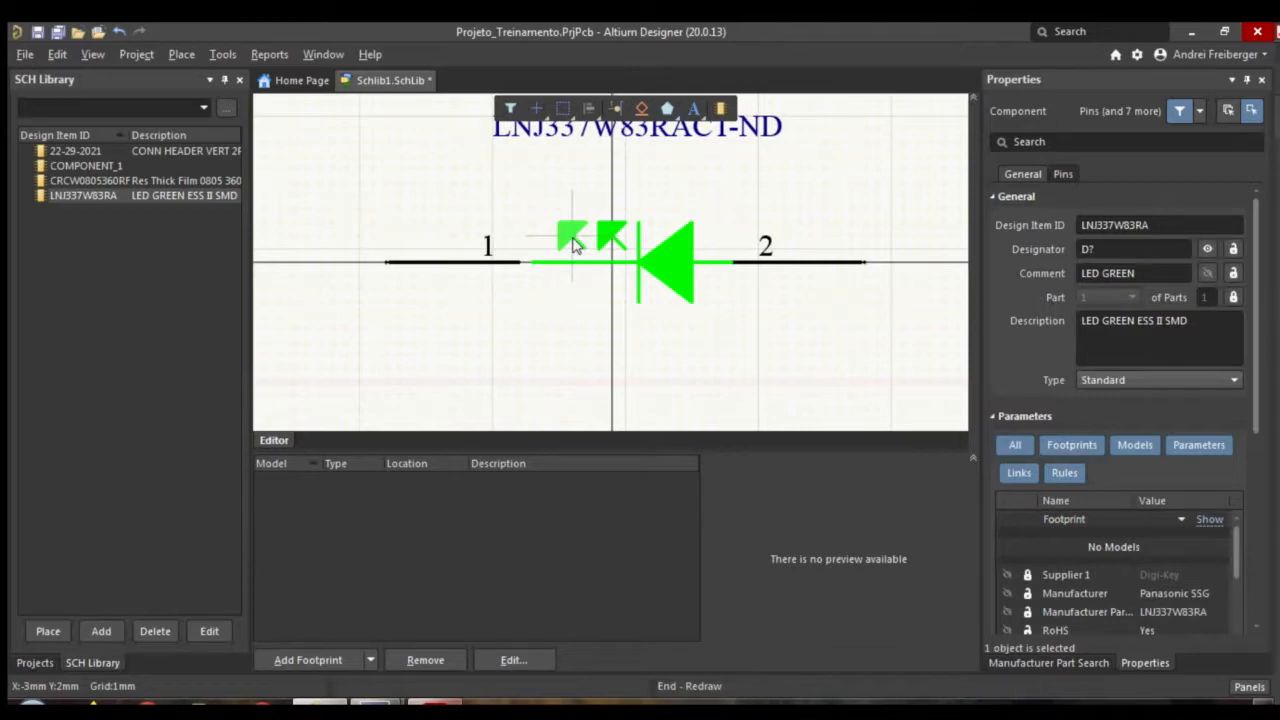
Move pin 1 by 1 mm toward the origin so it meets the end of the green line
left_click(503, 266)
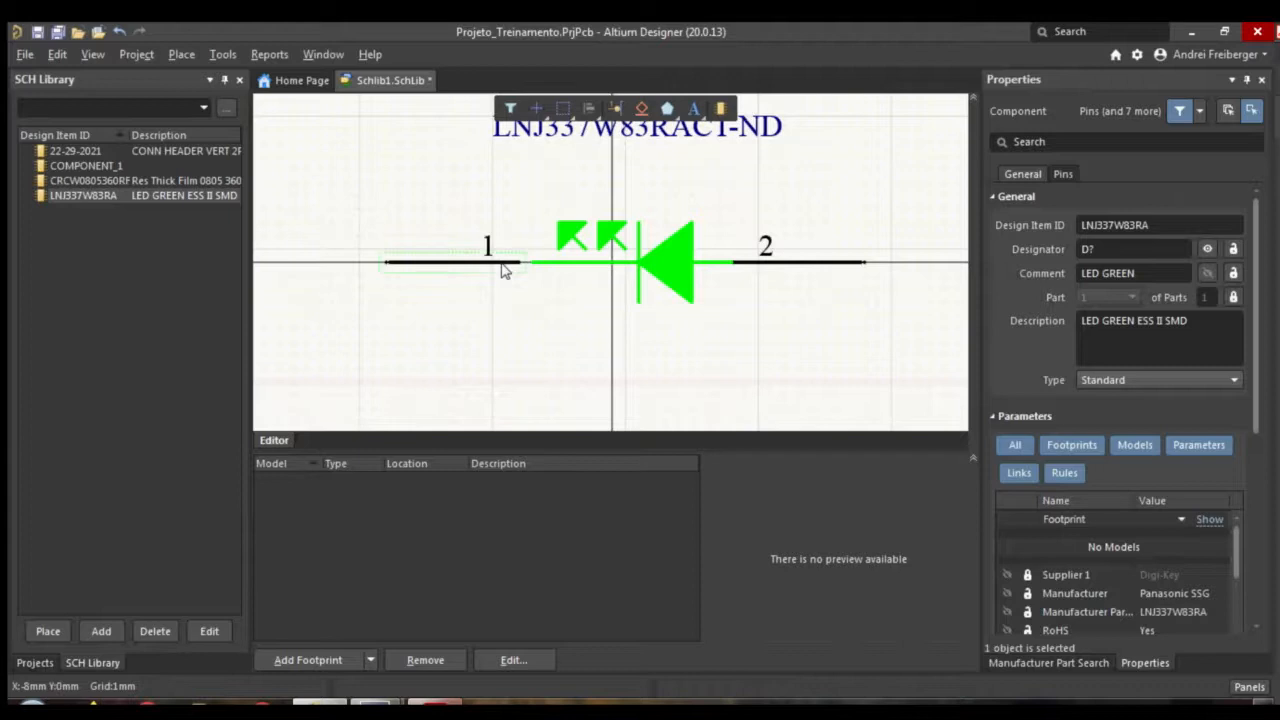
key("ctrl+Right")
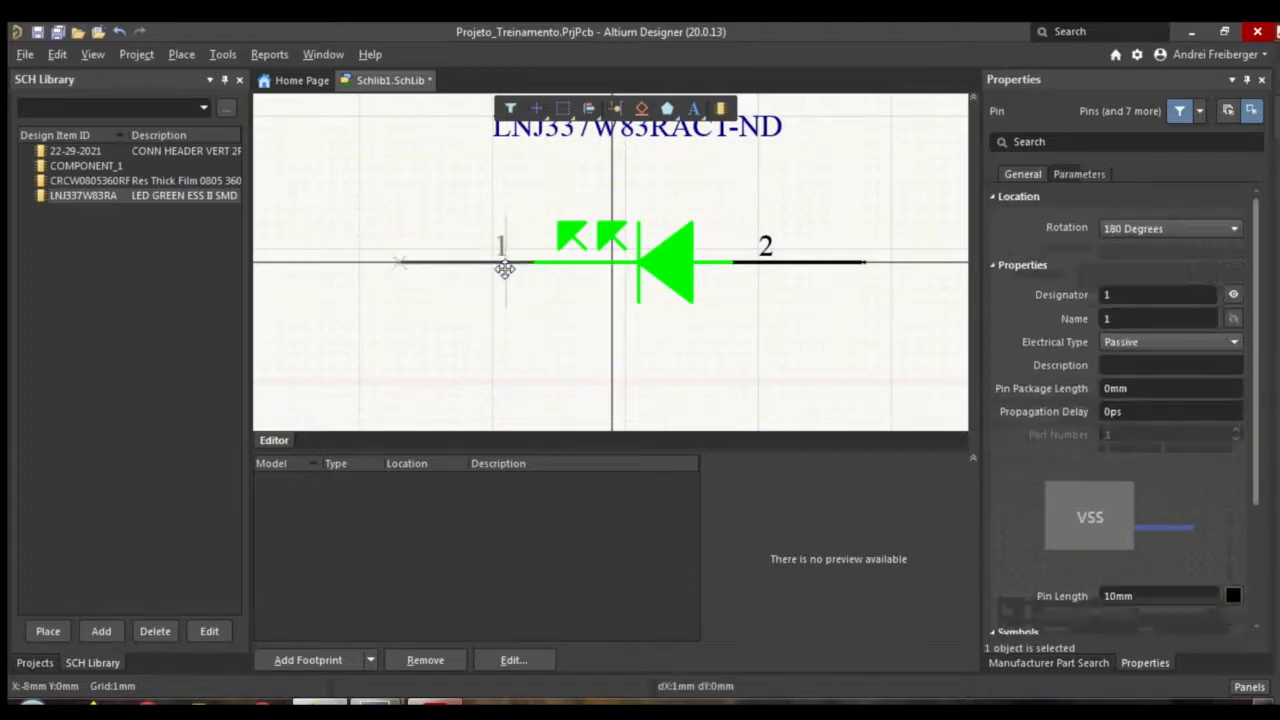
left_click(597, 335)
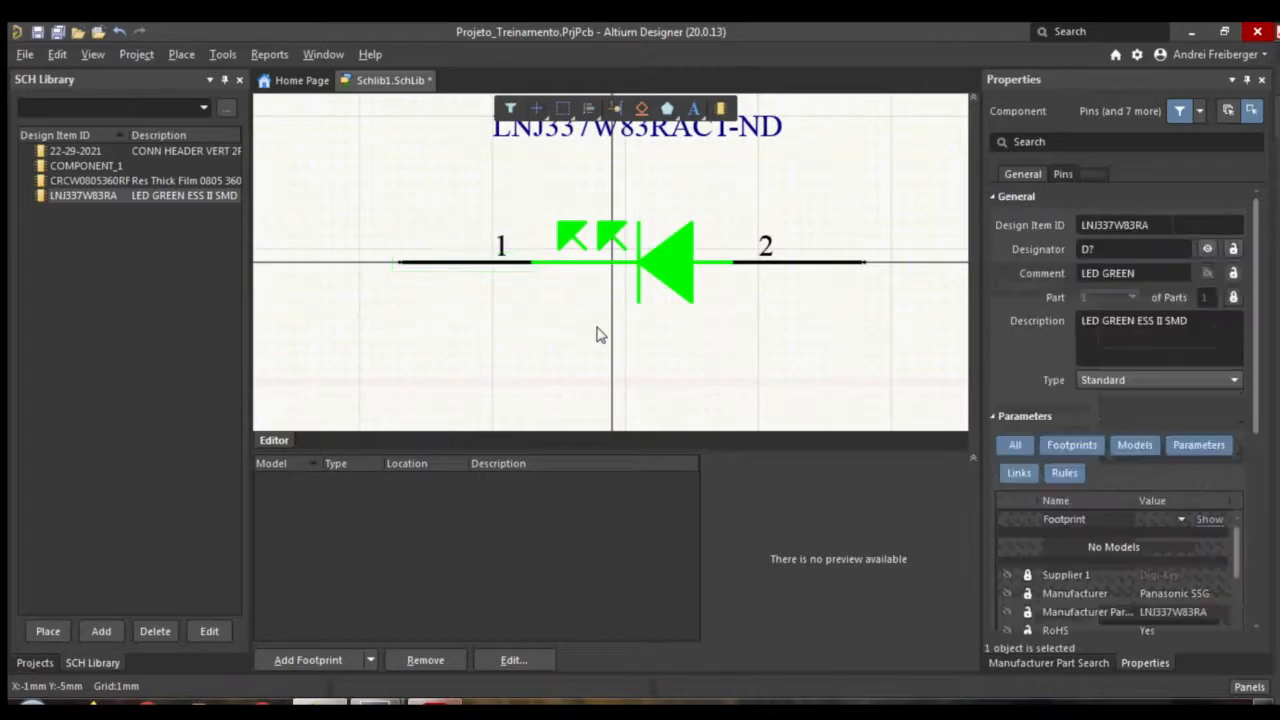
scroll(598, 335, "up", 2, "ctrl")
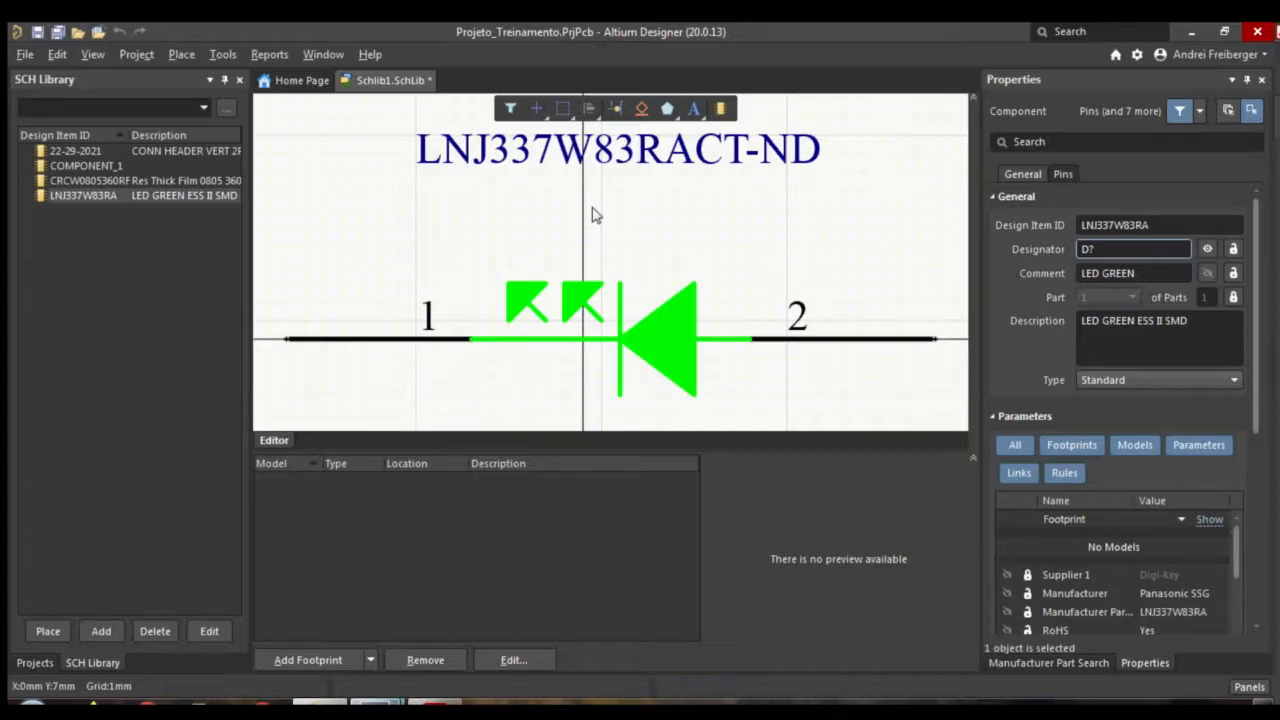
Delete the empty COMPONENT_1 from the Schlib1.SchLib library
left_click(72, 168)
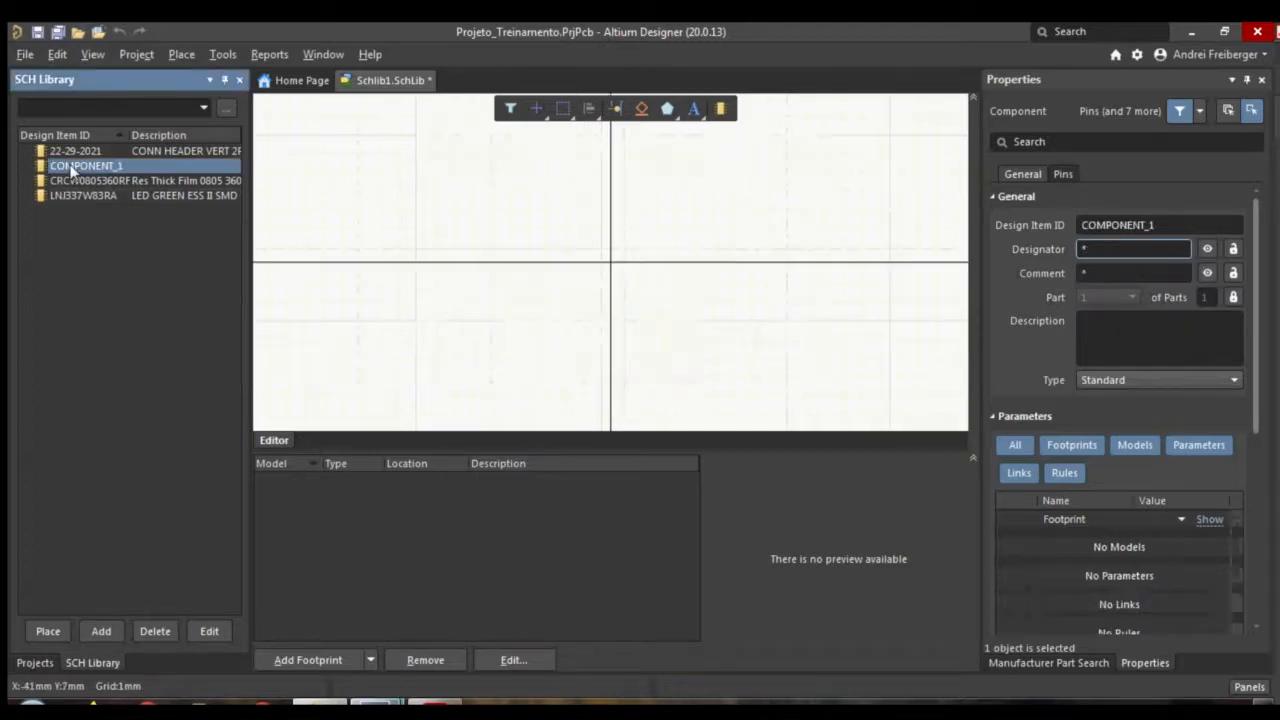
left_click(155, 631)
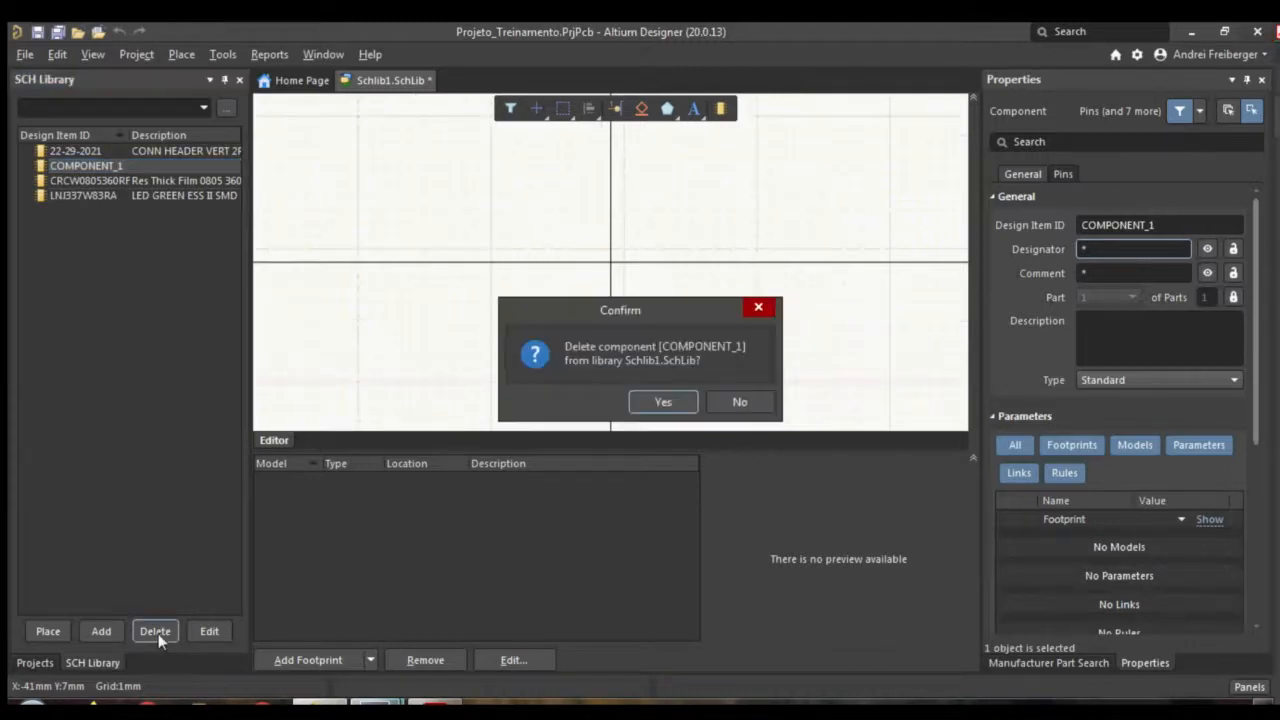
left_click(666, 401)
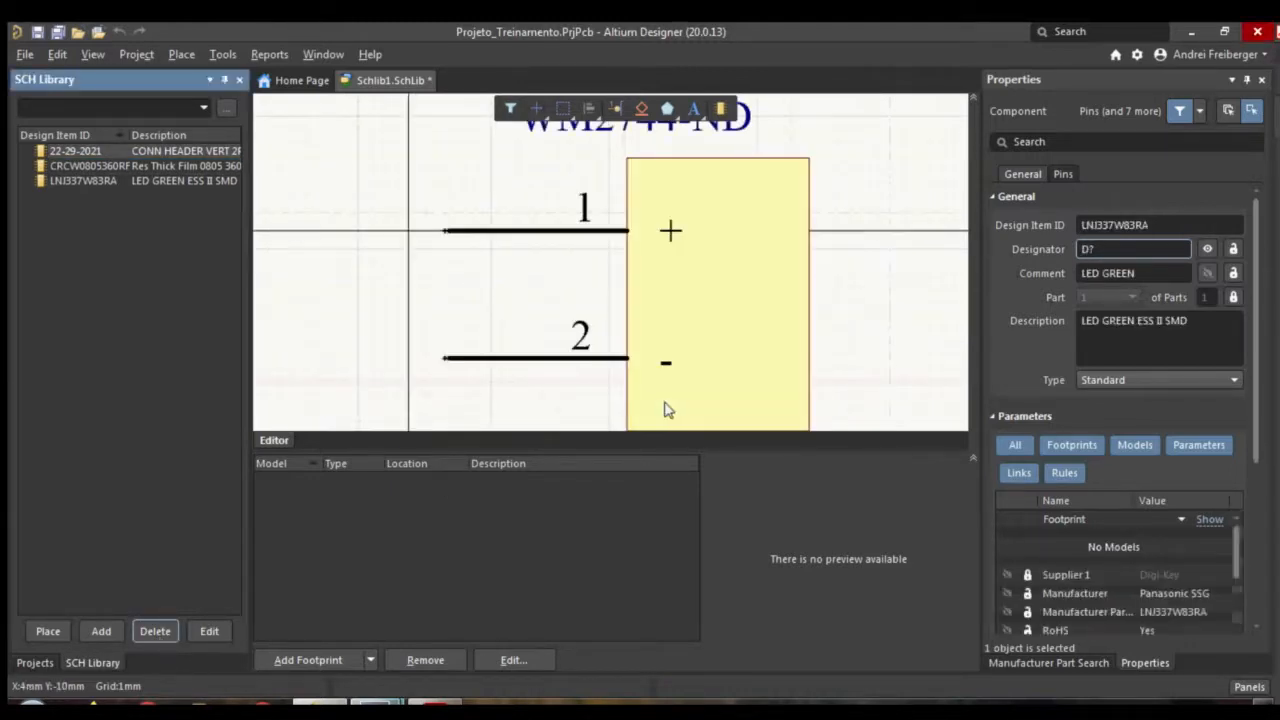